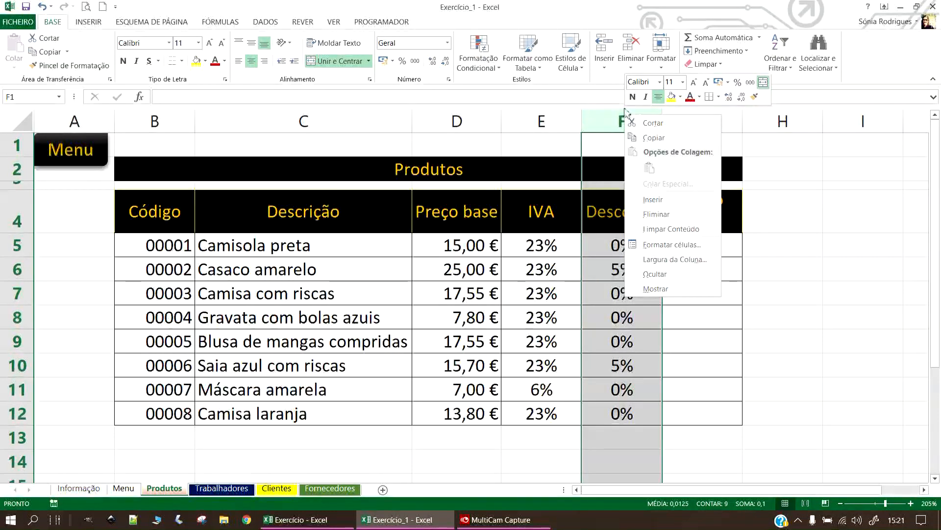
Dismiss the merged-cell error and unmerge the Produtos title in B2.
click(654, 124)
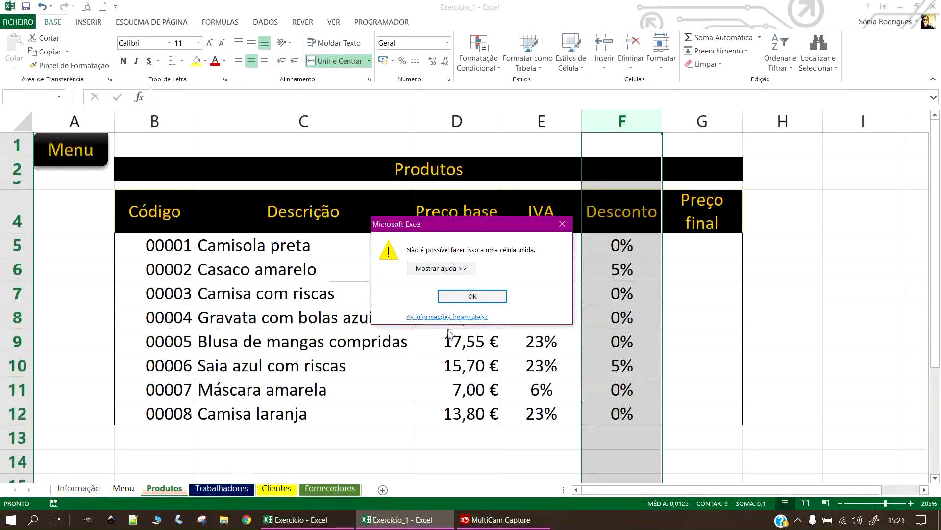
click(472, 296)
click(490, 171)
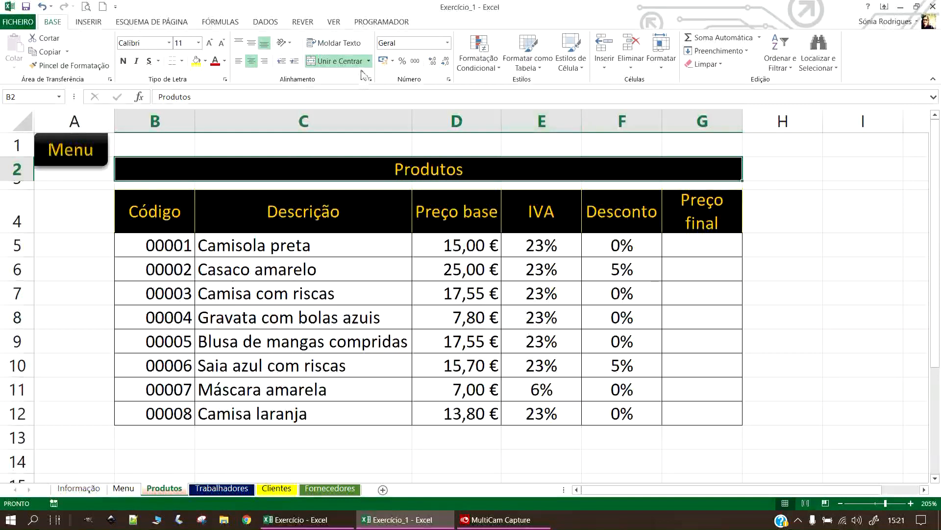
drag(452, 241, 450, 219)
click(448, 172)
click(322, 64)
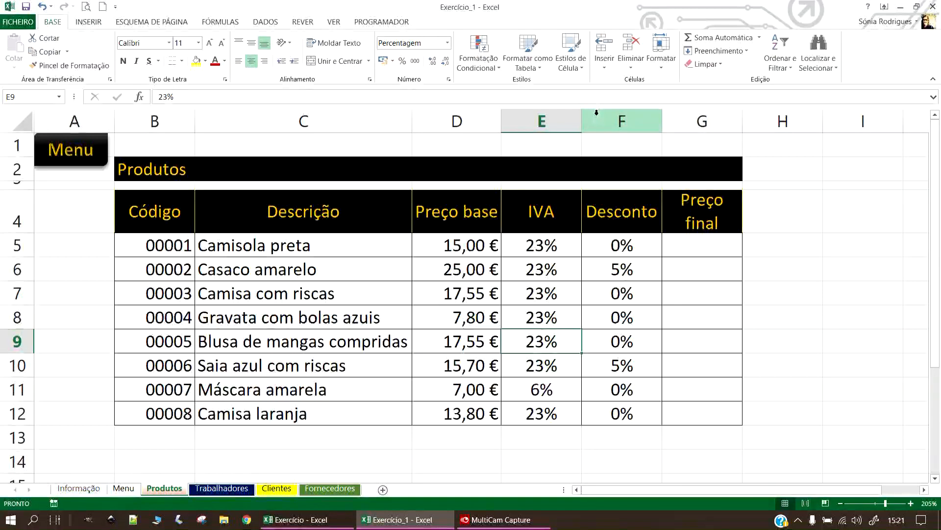
Cut the Desconto column and insert the cut cells before the IVA column.
click(614, 120)
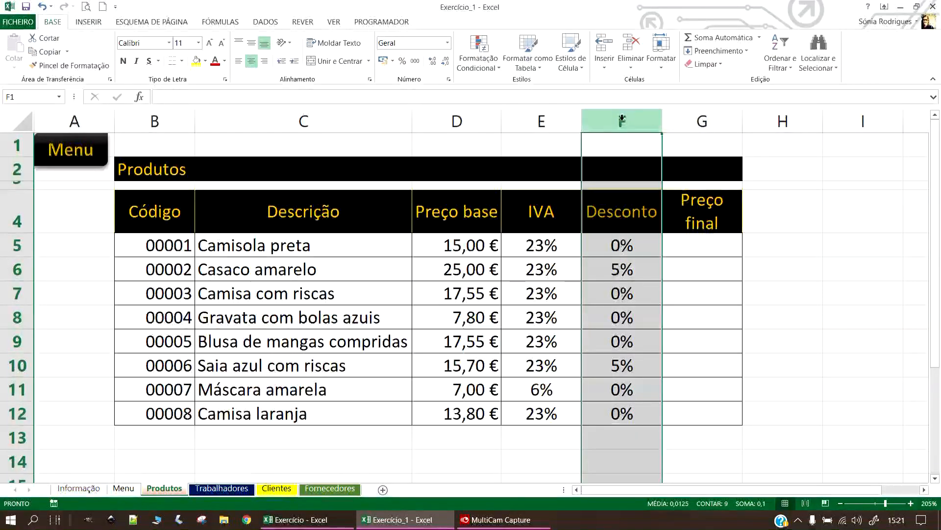
right_click(621, 117)
click(654, 123)
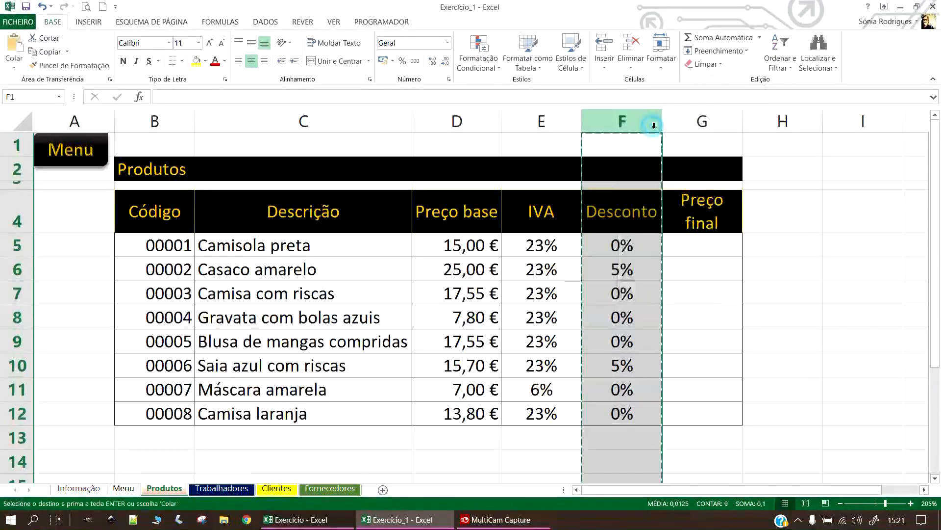
click(535, 117)
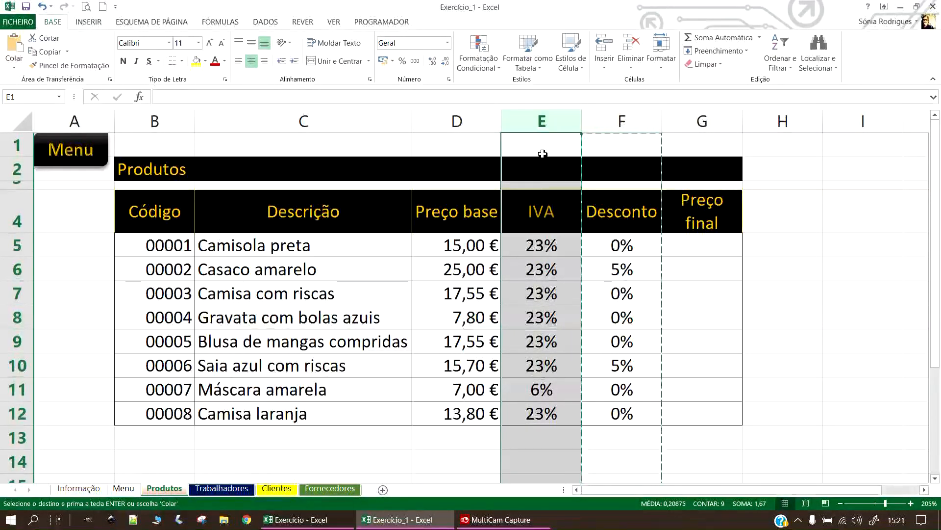
right_click(531, 118)
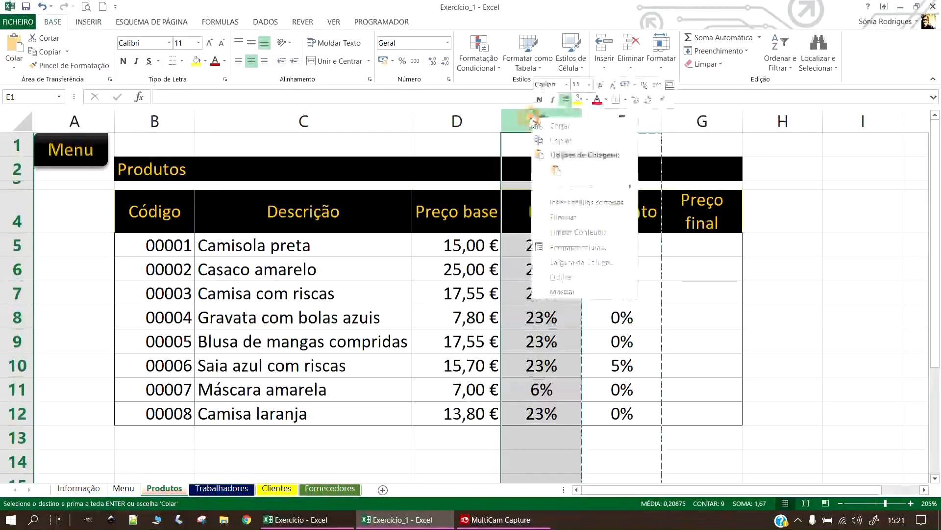
click(571, 202)
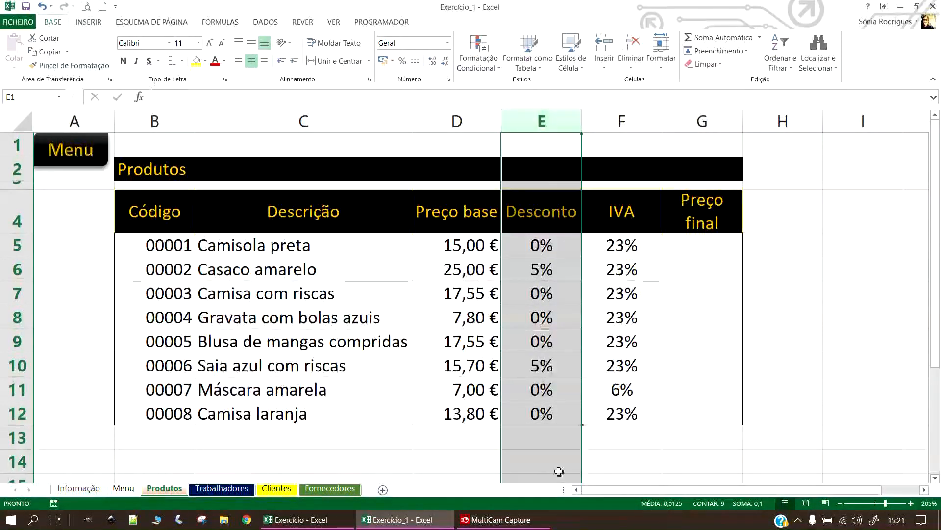
click(615, 125)
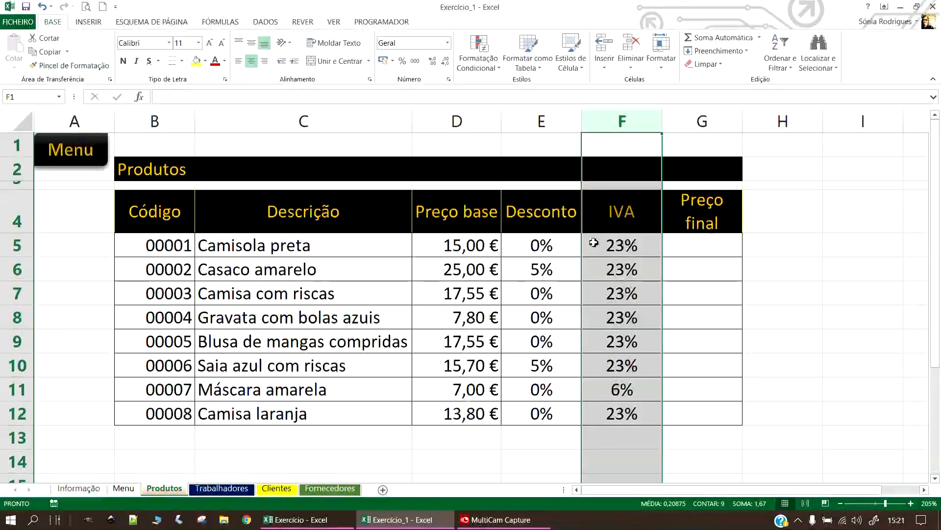
Insert a blank column before IVA and give it the header 'Valor do desconto'.
right_click(615, 121)
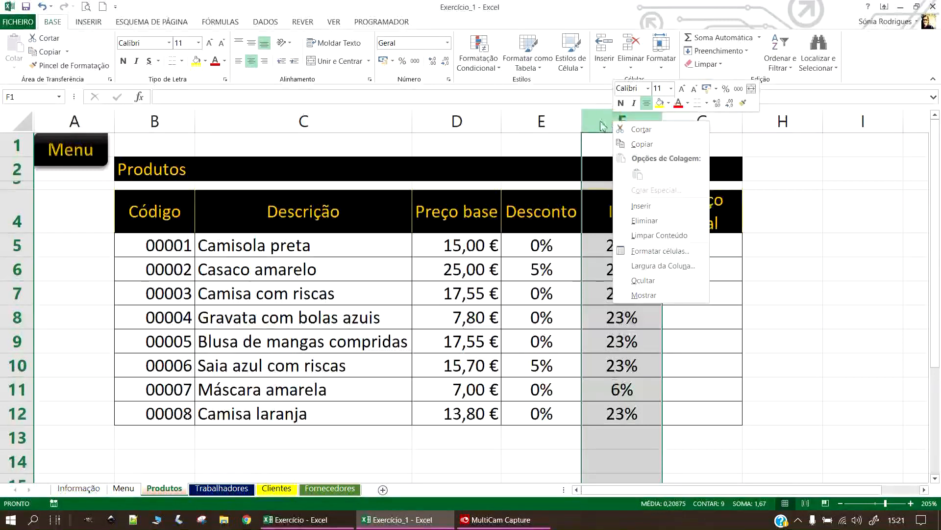
click(681, 206)
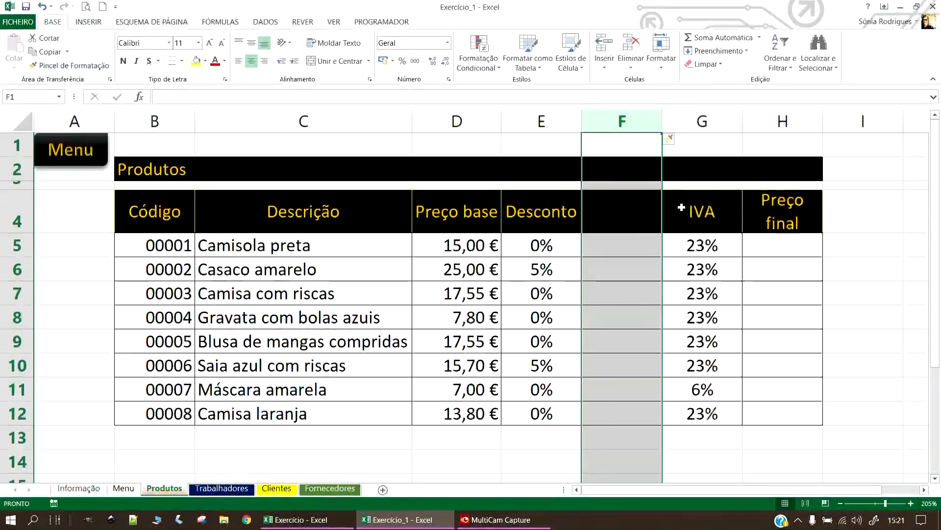
click(628, 212)
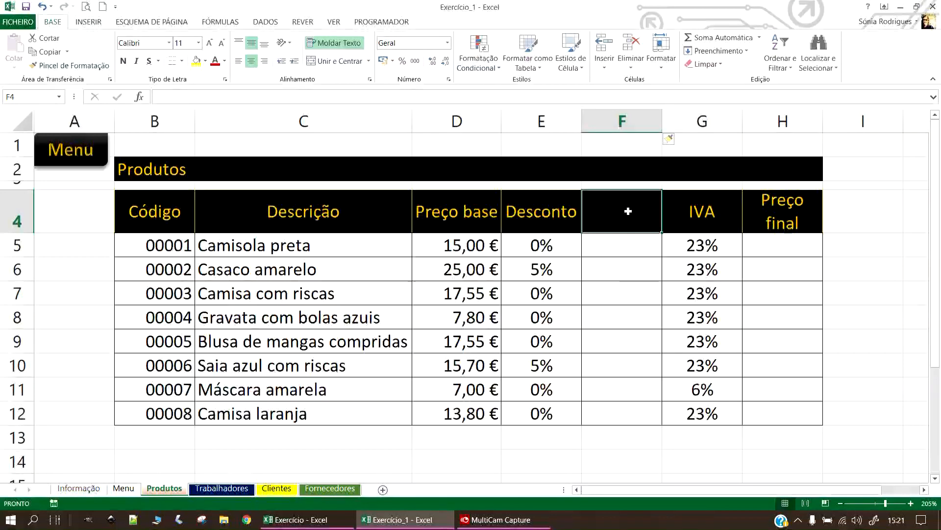
text(Valo)
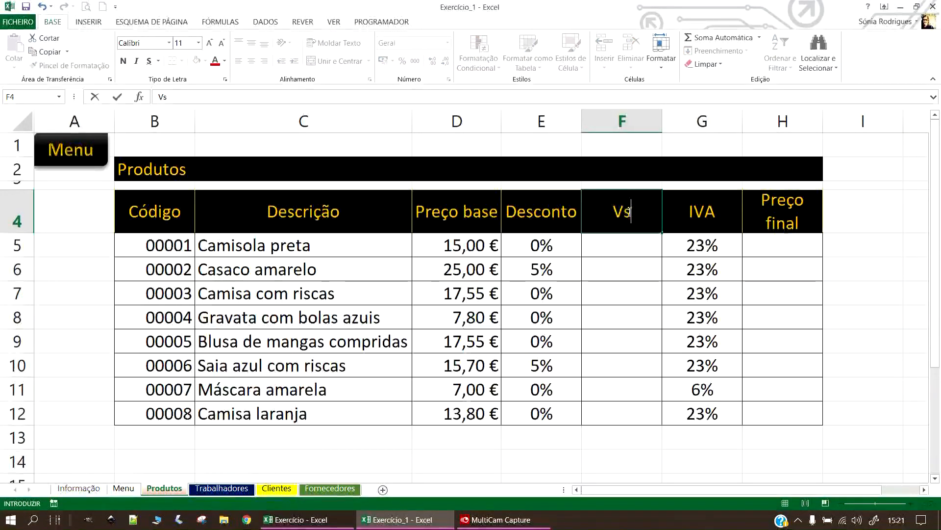
text(r do)
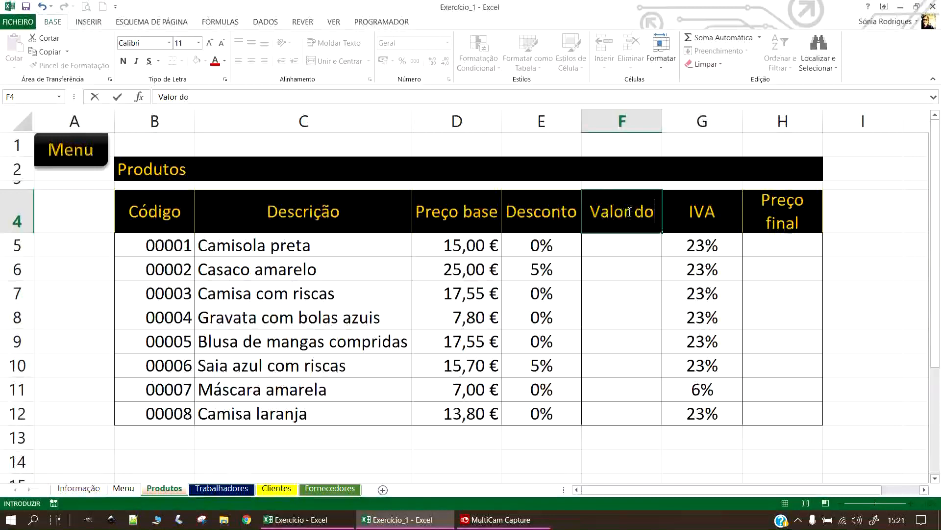
text( desconto)
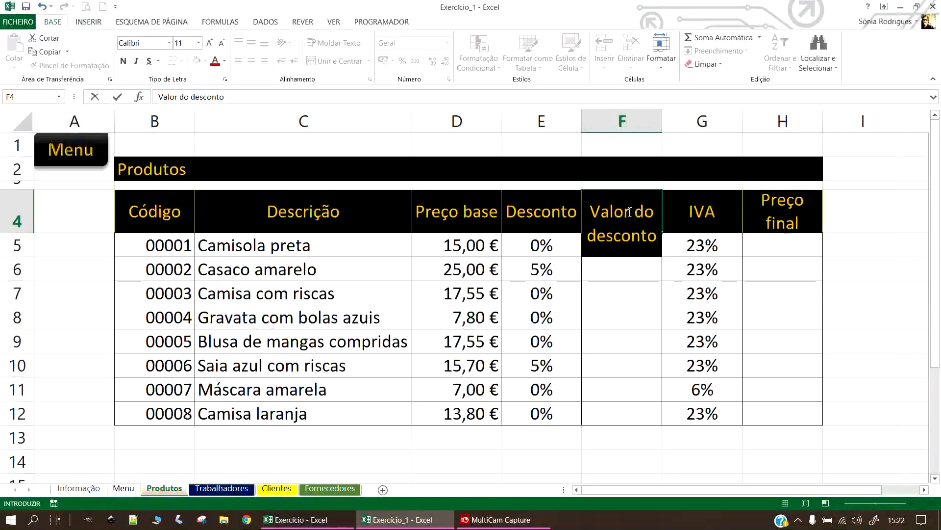
key(Return)
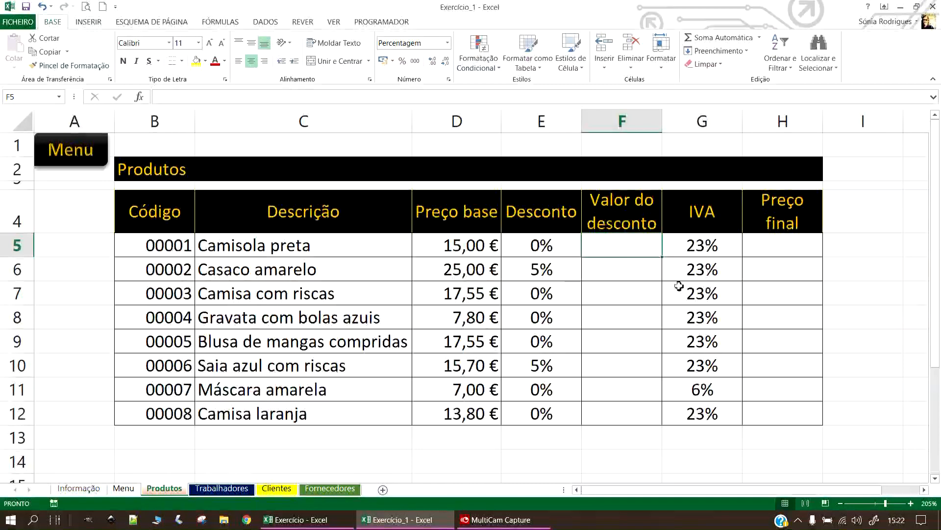
Enter discounts of 5% for the first product and 10% for the third.
click(542, 244)
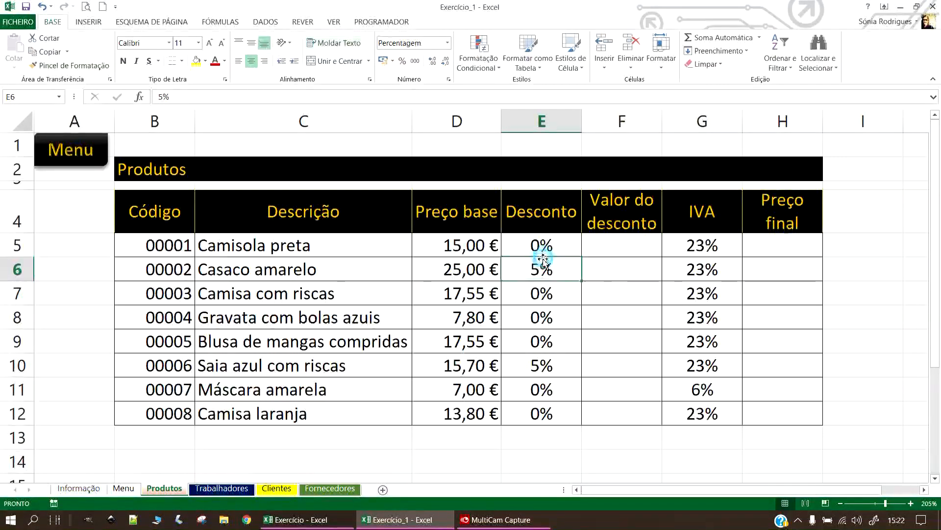
text(5)
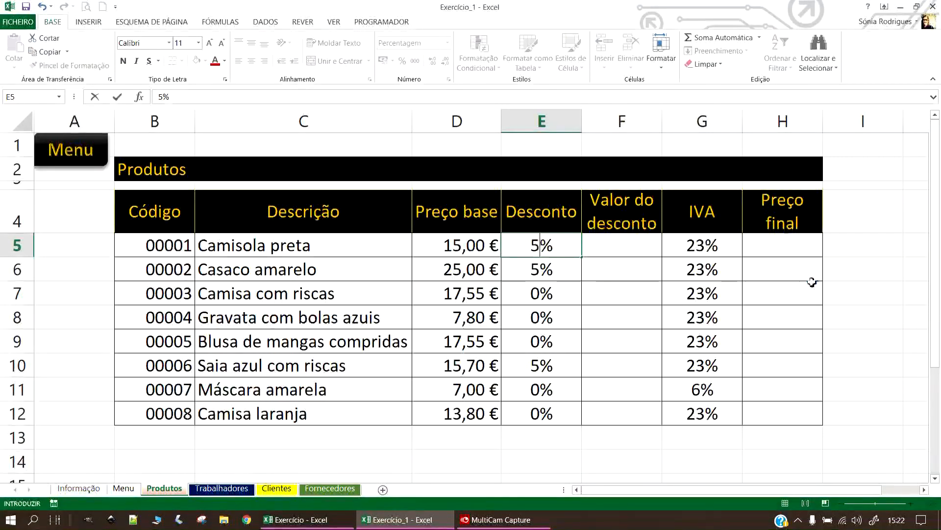
key(Return)
key(Return)
text(10)
key(Return)
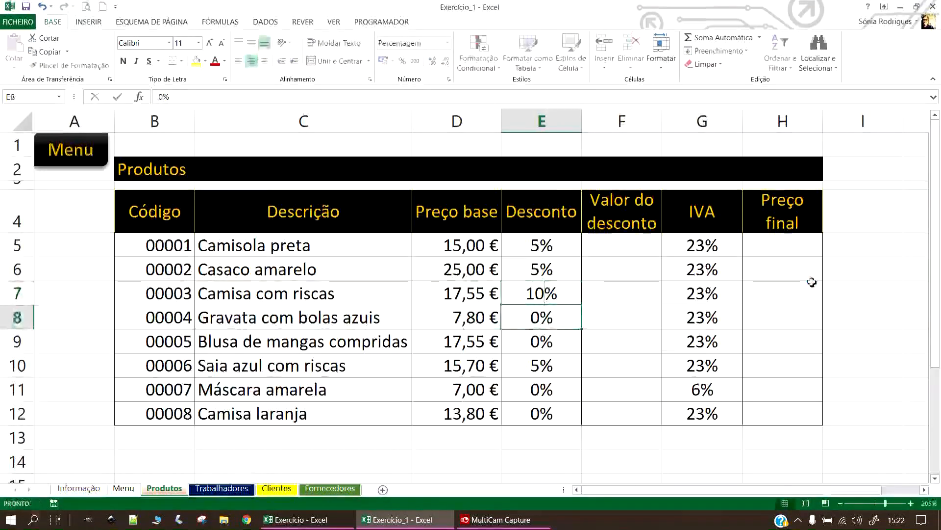
Enter the discount amount formula =D5*E5 in F5.
click(607, 248)
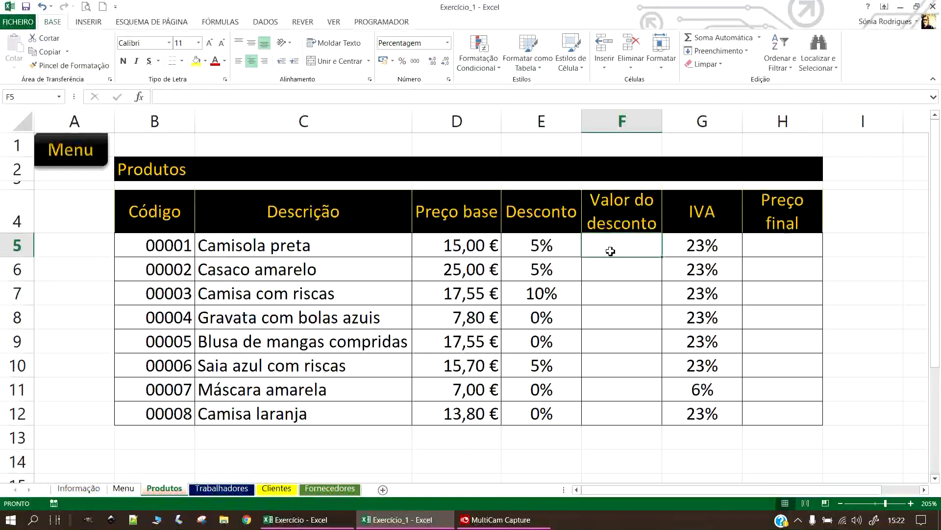
text(=)
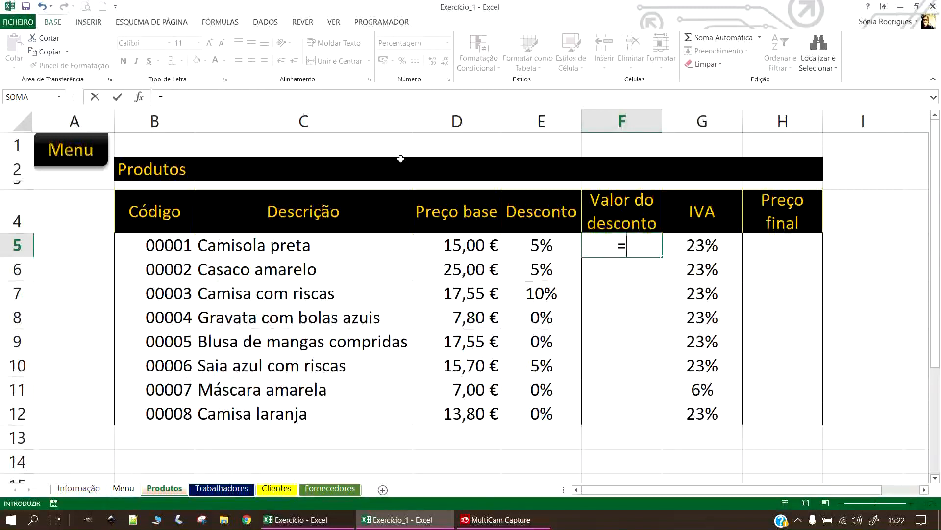
click(457, 247)
text(*)
click(553, 244)
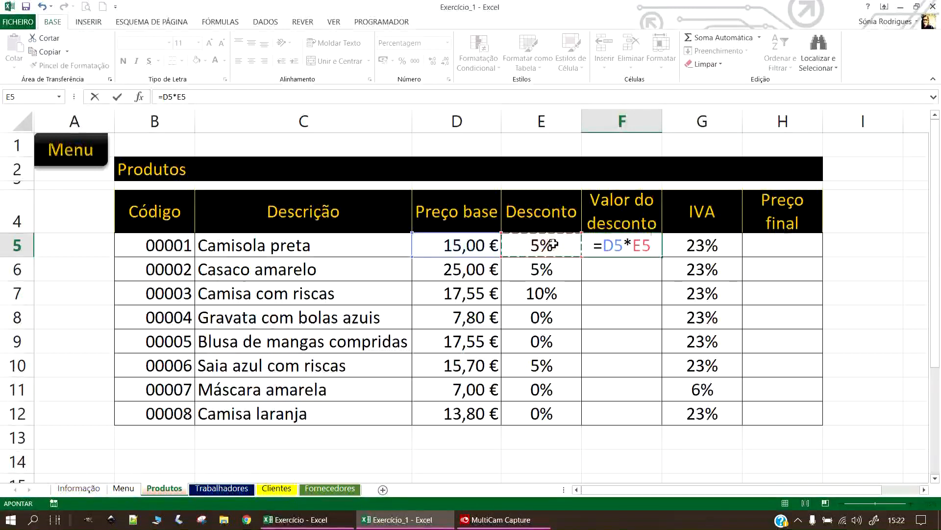
key(Return)
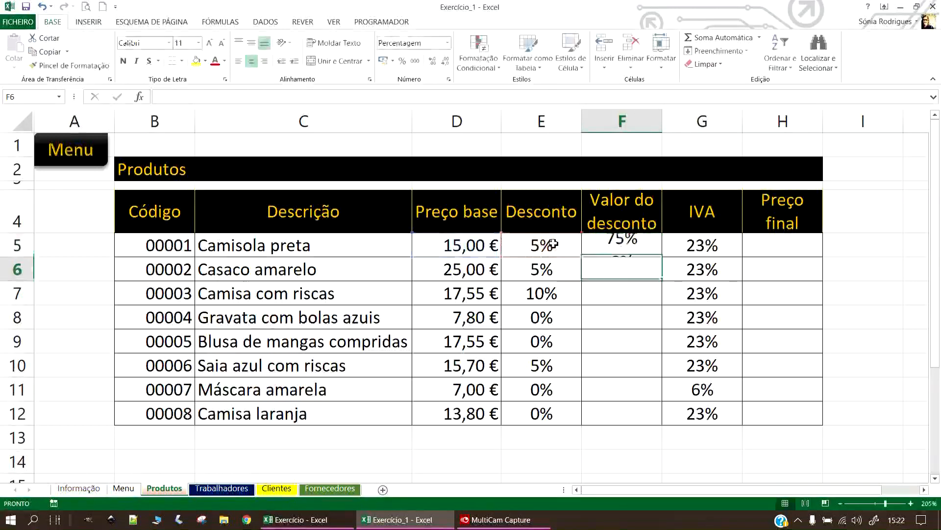
Apply the accounting currency format to F5:F12.
click(642, 249)
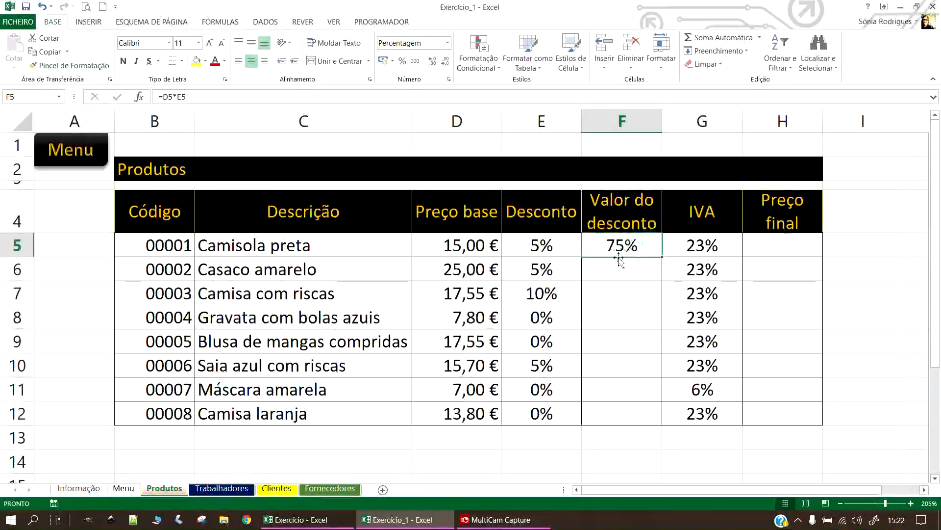
drag(640, 242, 631, 369)
scroll(630, 369, up, 1)
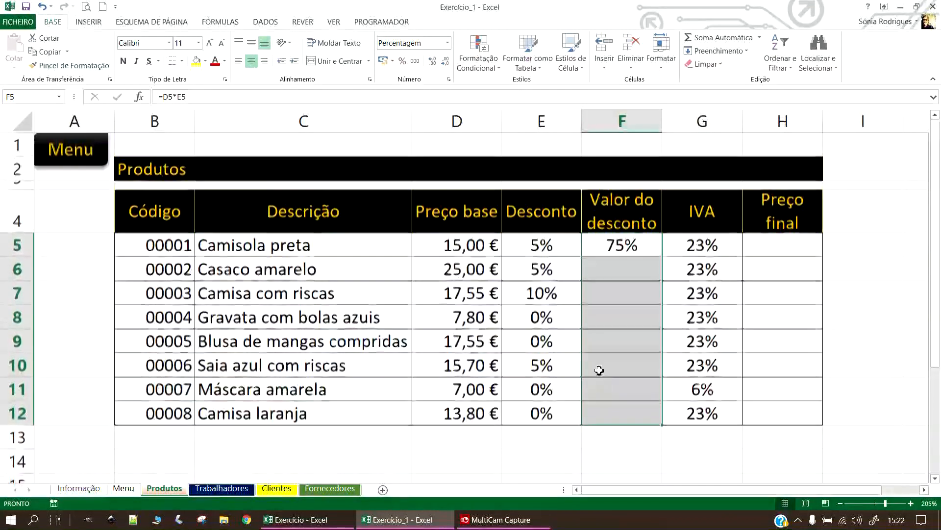
click(383, 61)
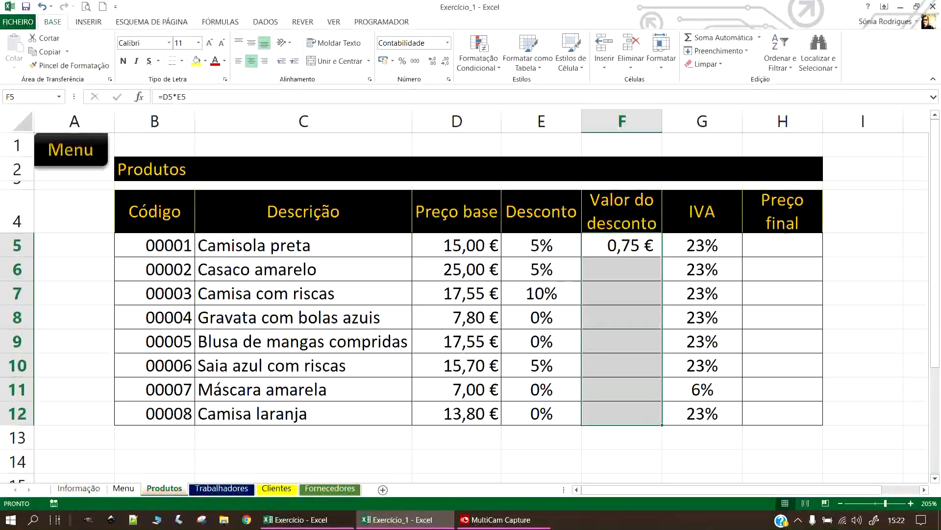
key(alt+Tab)
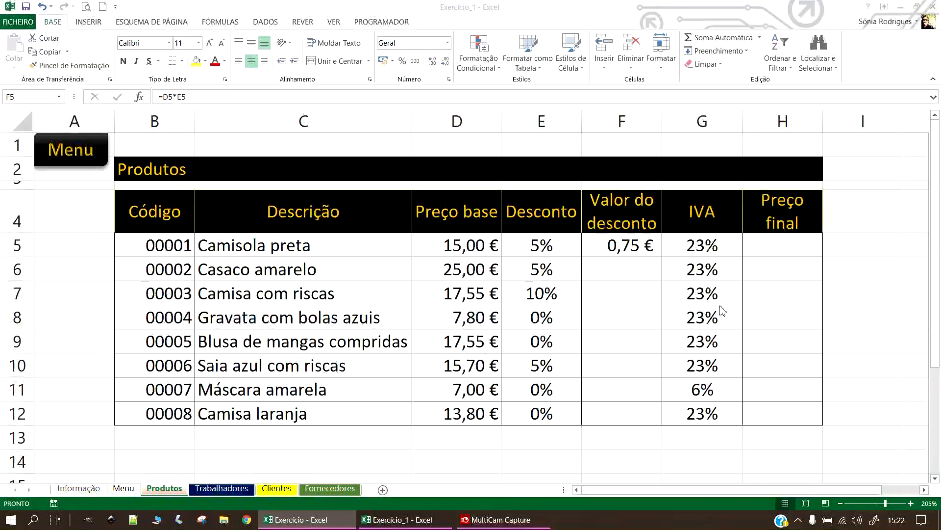
click(600, 251)
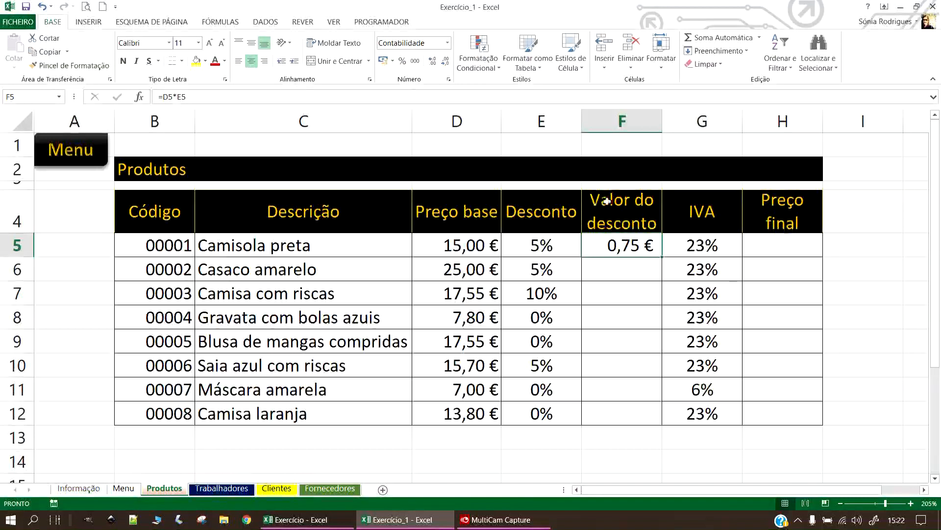
Extend F5's formula to =D5*E5+D5 to give the discounted price.
click(198, 97)
text(+)
click(470, 238)
key(Return)
Rename the F4 header from 'Valor do desconto' to 'Preço com desconto'.
click(608, 201)
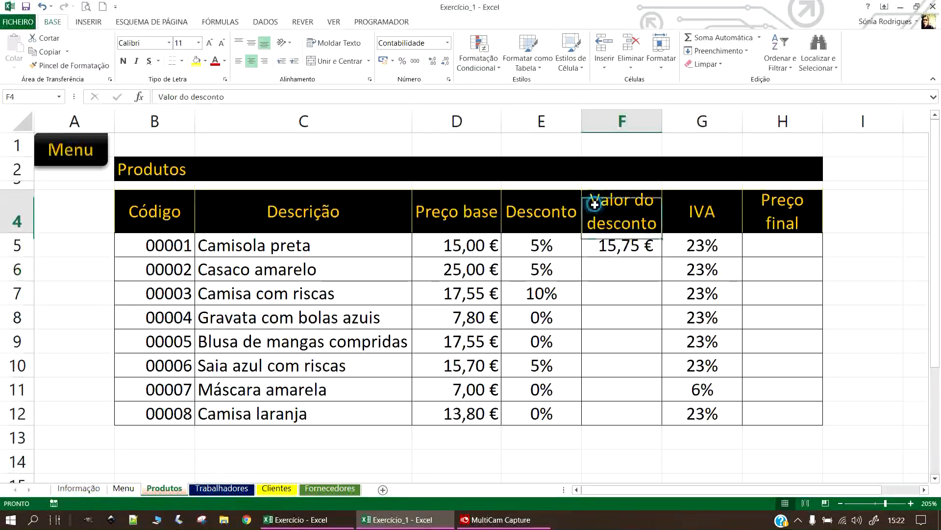
double_click(601, 201)
double_click(601, 203)
text(Preço)
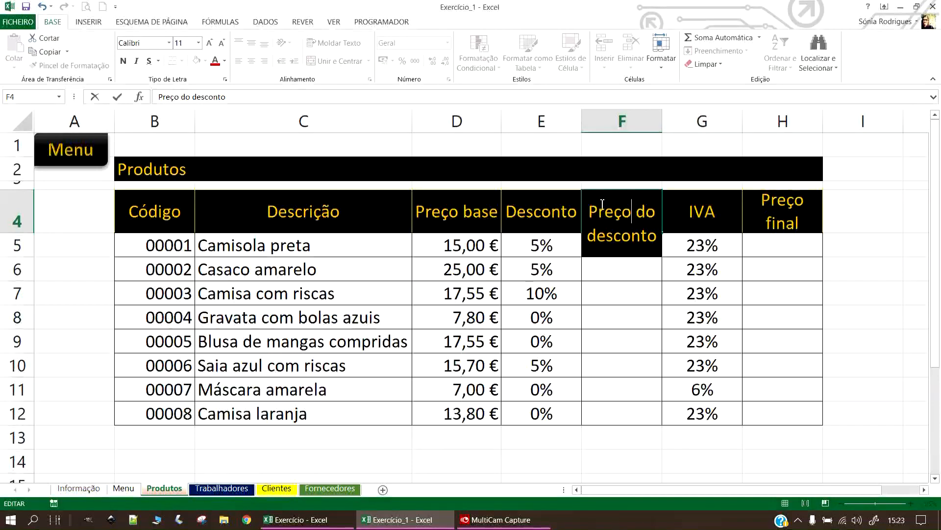
key(Delete)
key(Delete)
text(com)
key(Return)
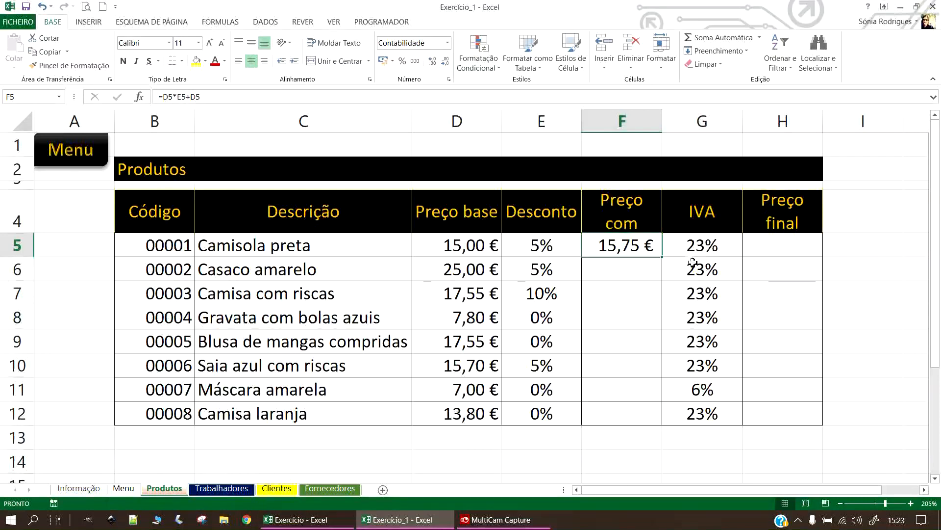
click(770, 243)
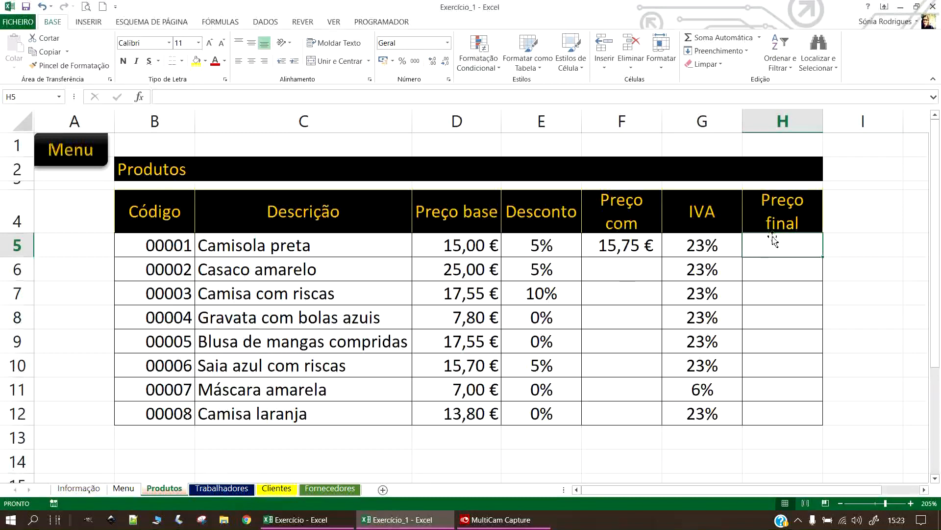
After checking F5 and G5, enter =F5*G5 in H5.
click(609, 240)
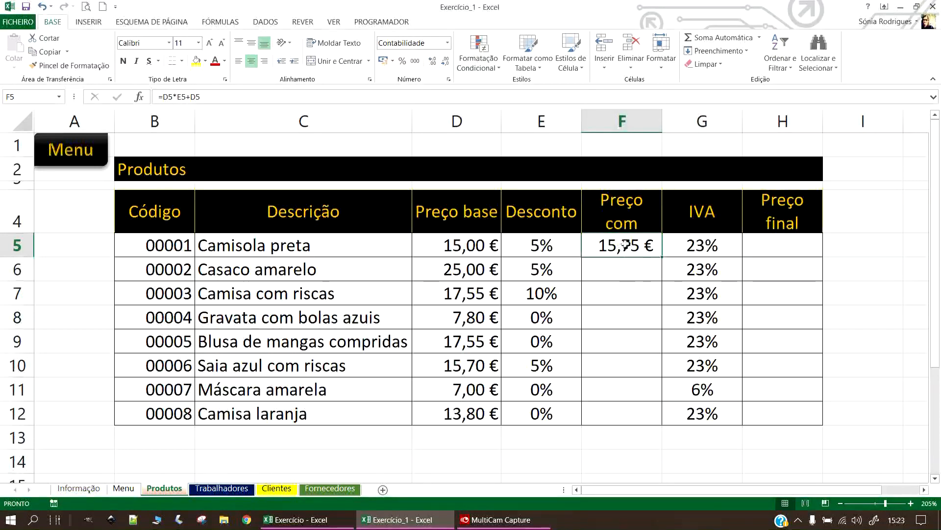
double_click(718, 242)
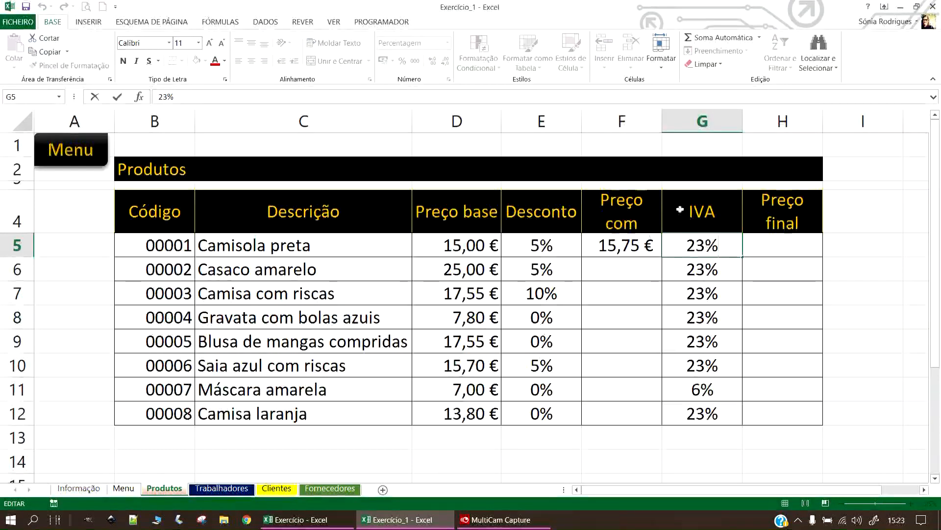
click(804, 238)
click(687, 244)
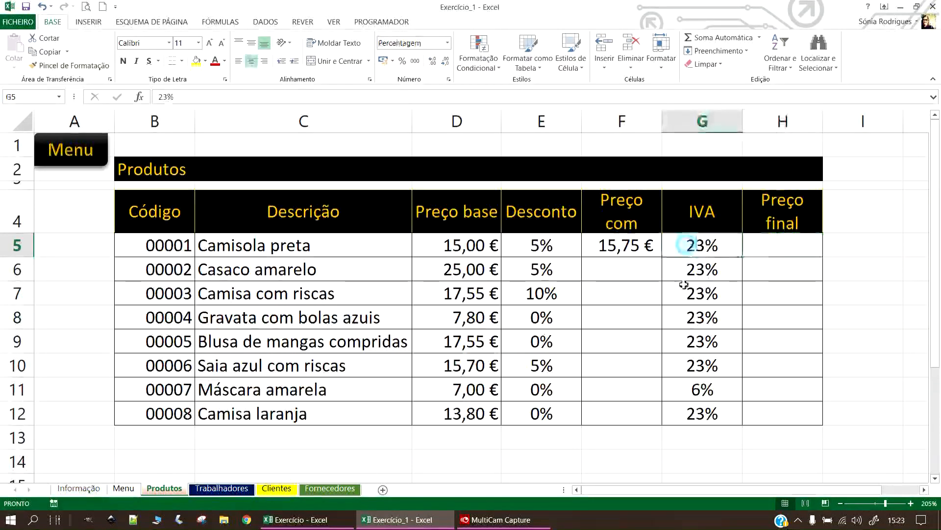
click(820, 251)
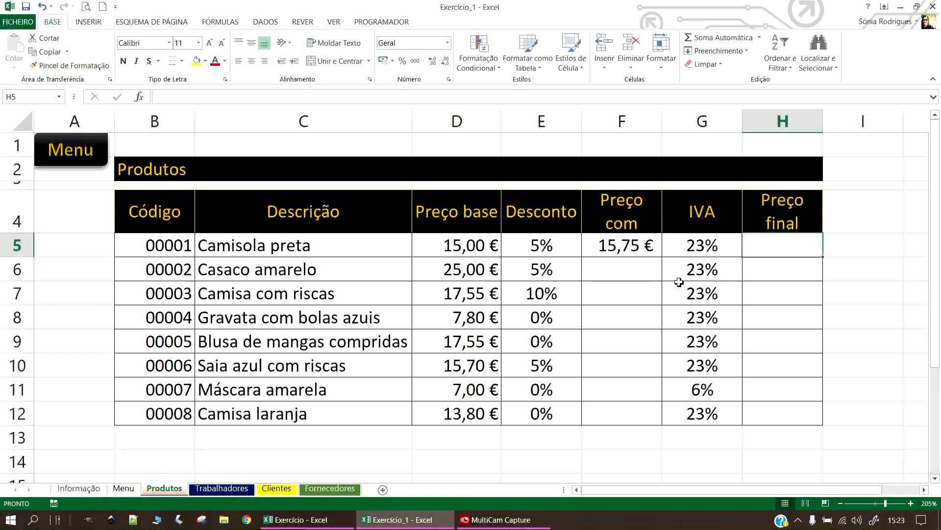
text(=)
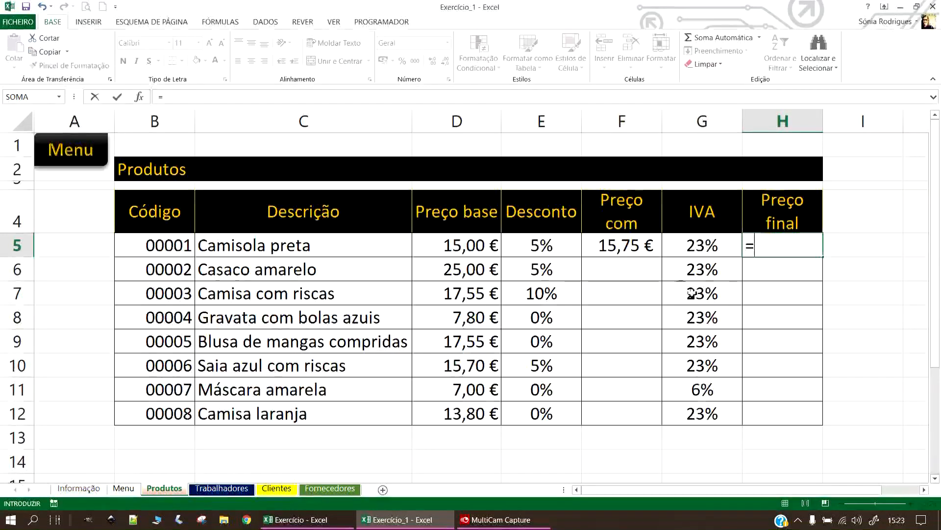
click(637, 251)
text(*)
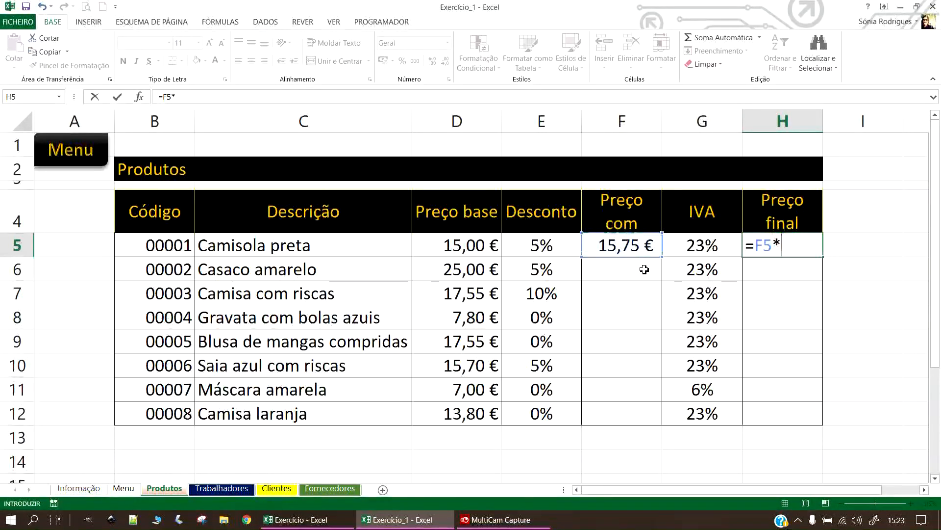
click(700, 245)
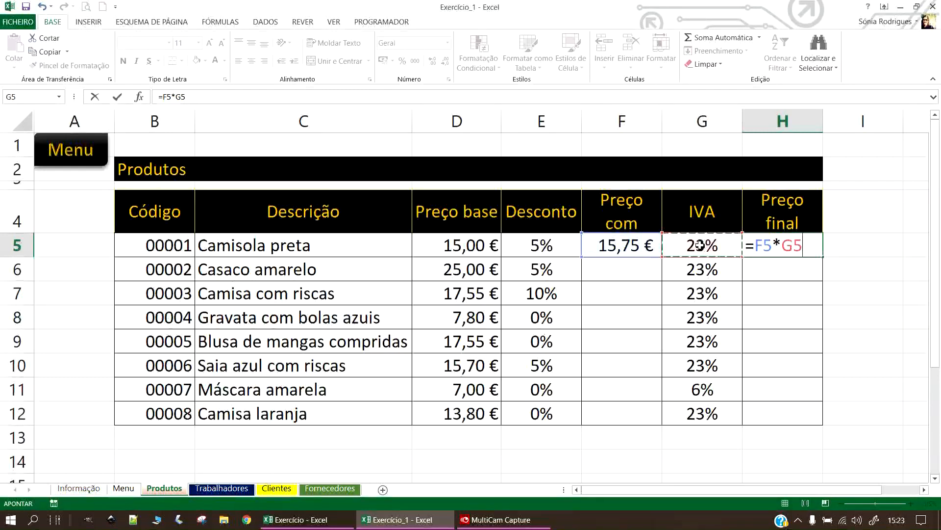
key(Return)
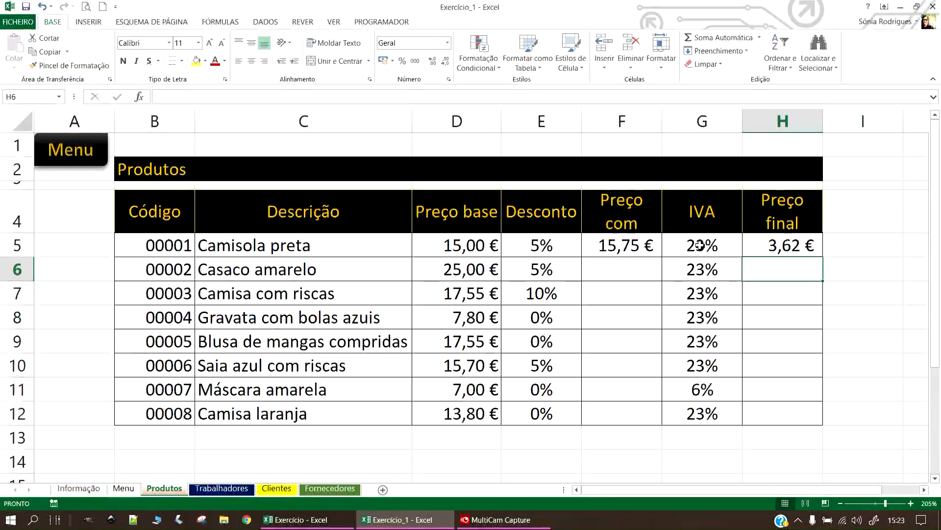
Extend H5's formula to =F5*G5+F5 for the final price.
click(777, 240)
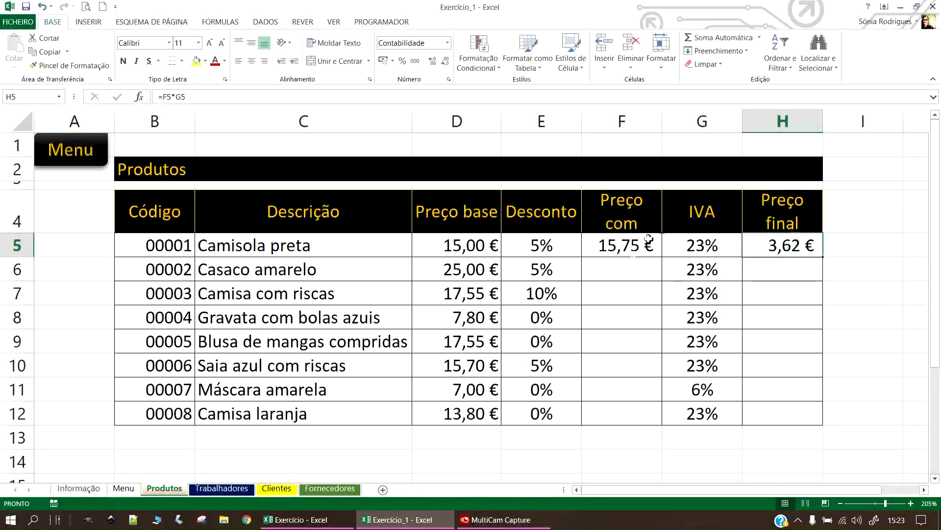
click(801, 243)
click(245, 86)
click(244, 101)
text(+)
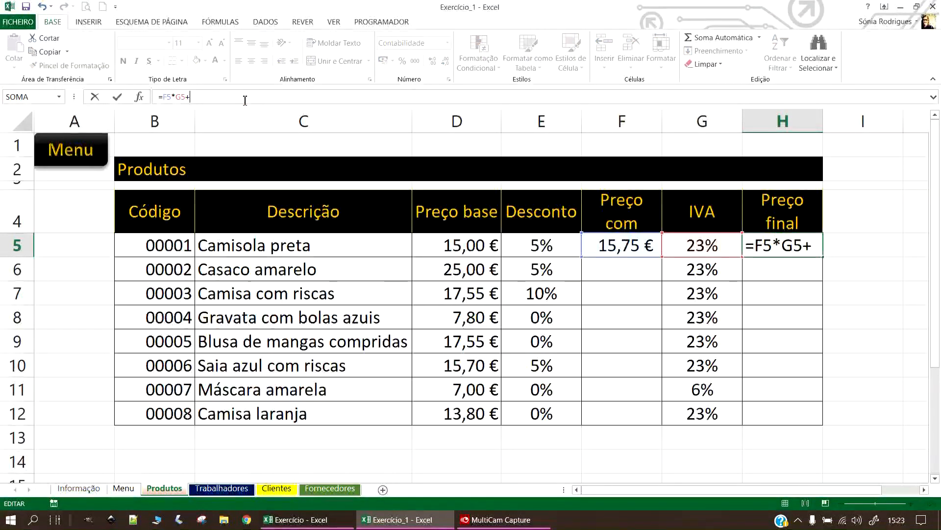
click(612, 244)
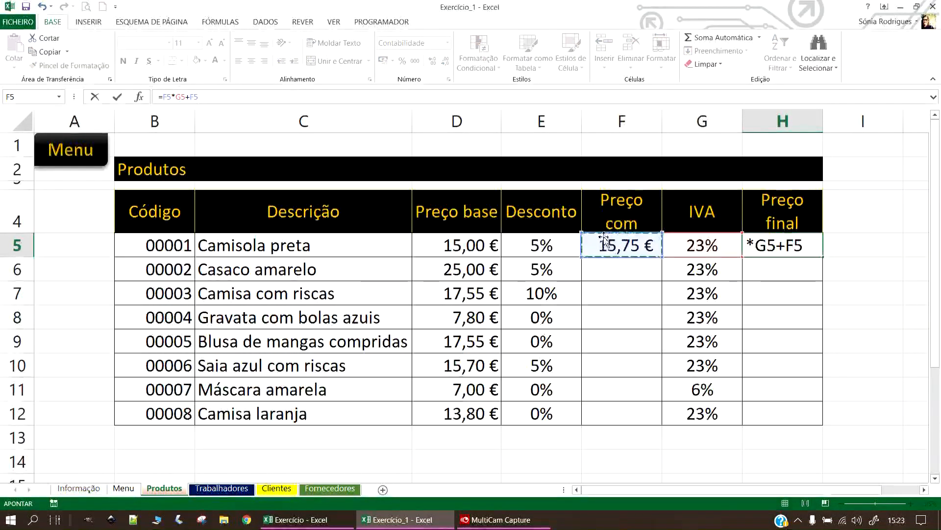
key(Return)
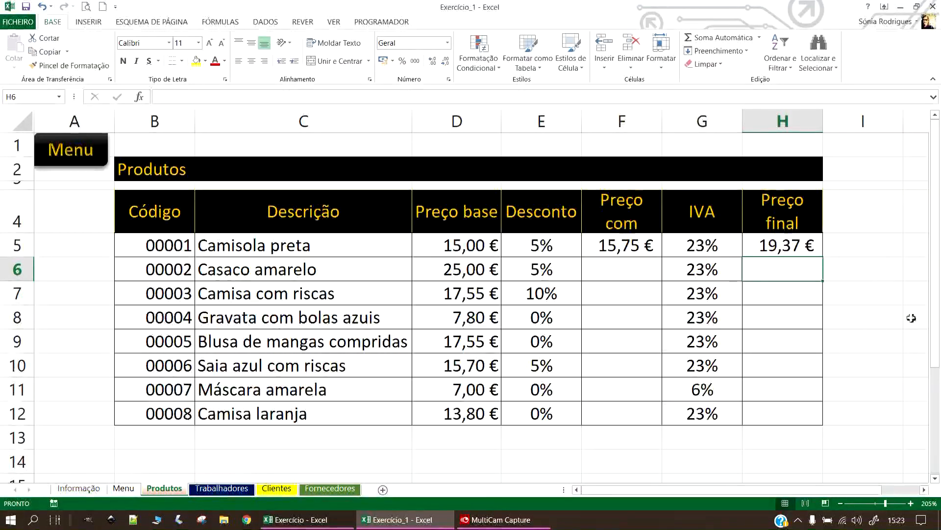
Fill the F5 and H5 formulas down to row 12.
click(784, 240)
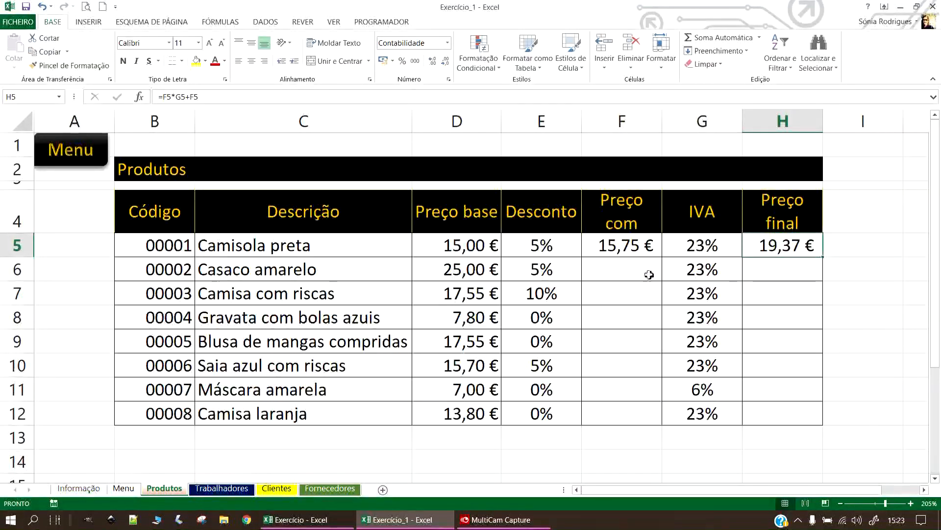
double_click(614, 248)
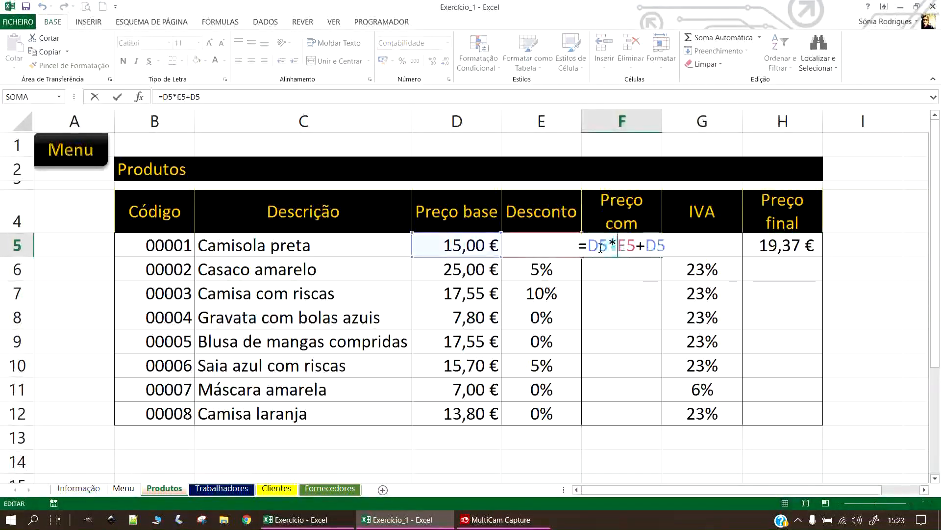
double_click(616, 292)
click(642, 248)
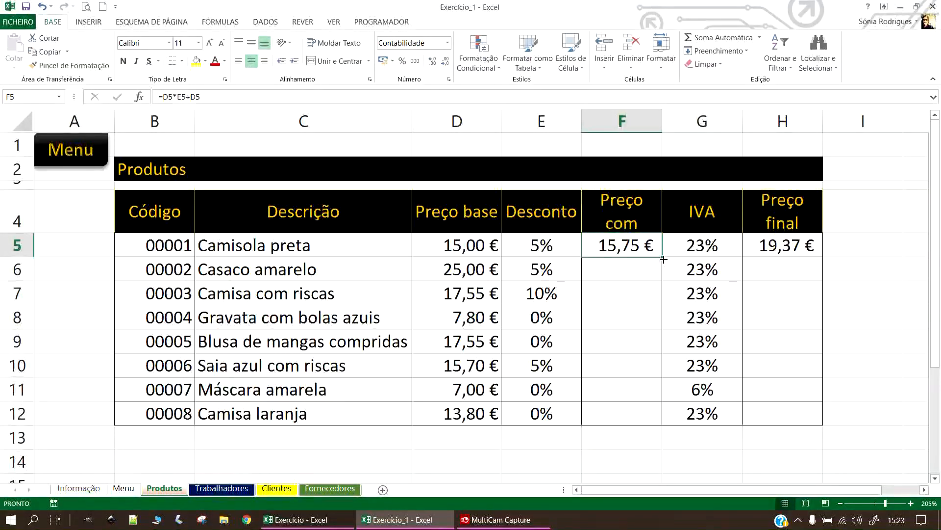
drag(663, 258, 657, 426)
click(799, 246)
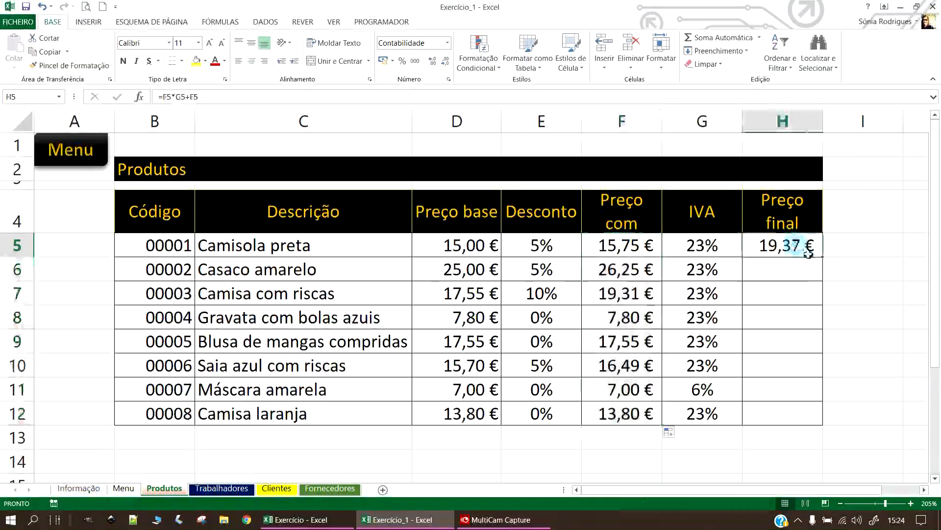
drag(822, 256, 823, 425)
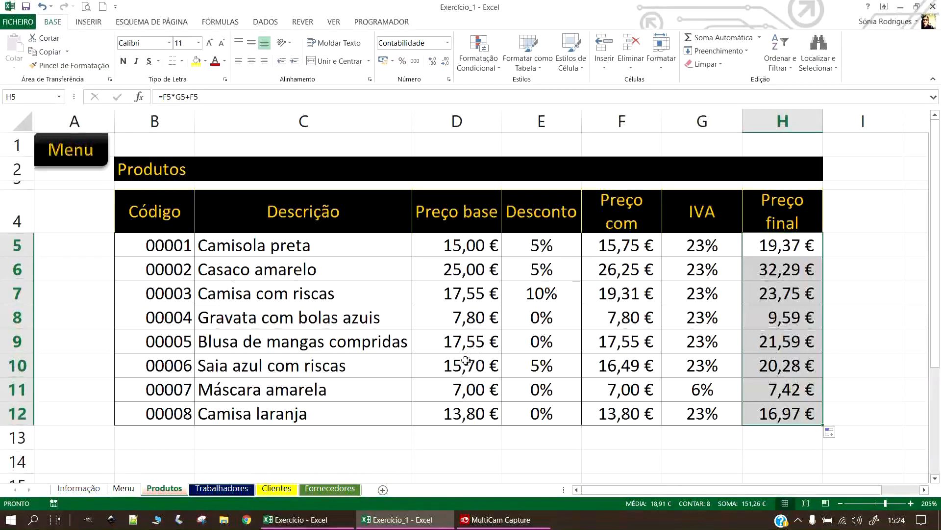
drag(466, 363, 811, 365)
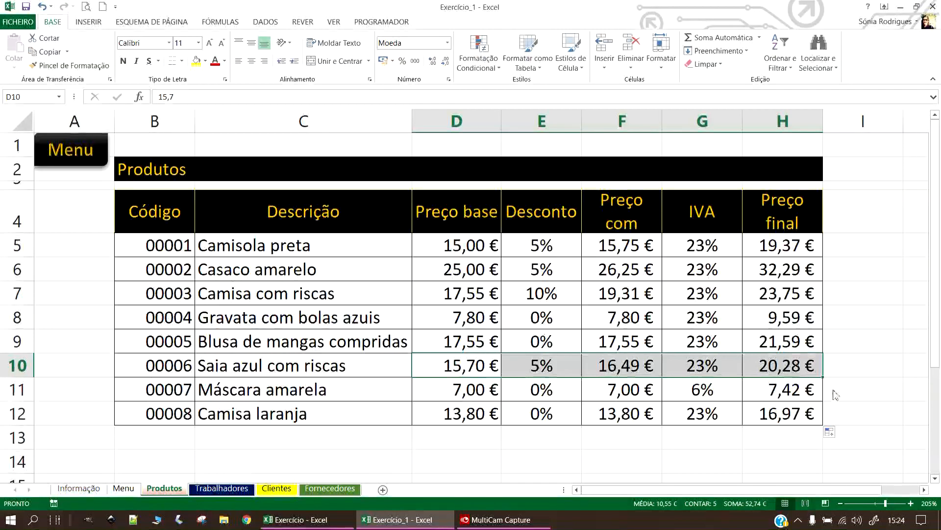
Change E10's discount from 5% to 0%, updating prices to 15,70 € and 19,31 €.
double_click(570, 365)
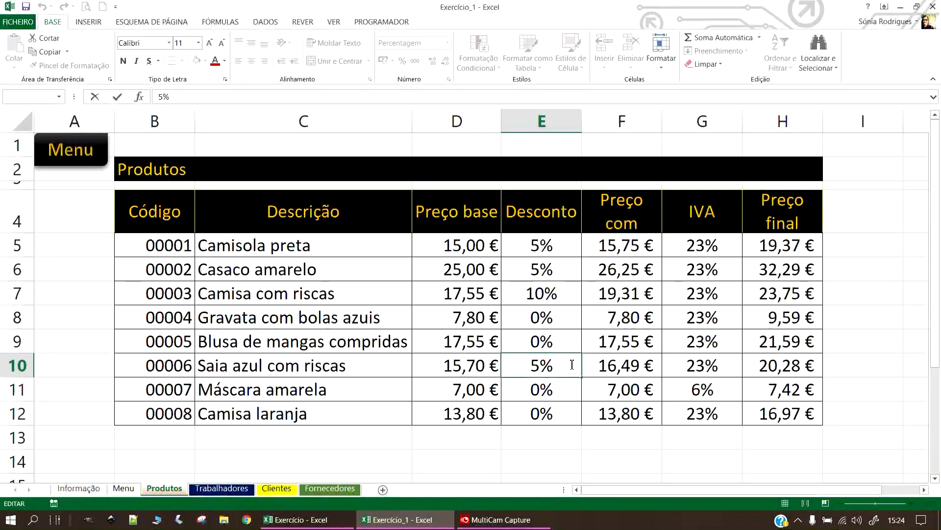
key(BackSpace)
key(BackSpace)
key(ctrl+Return)
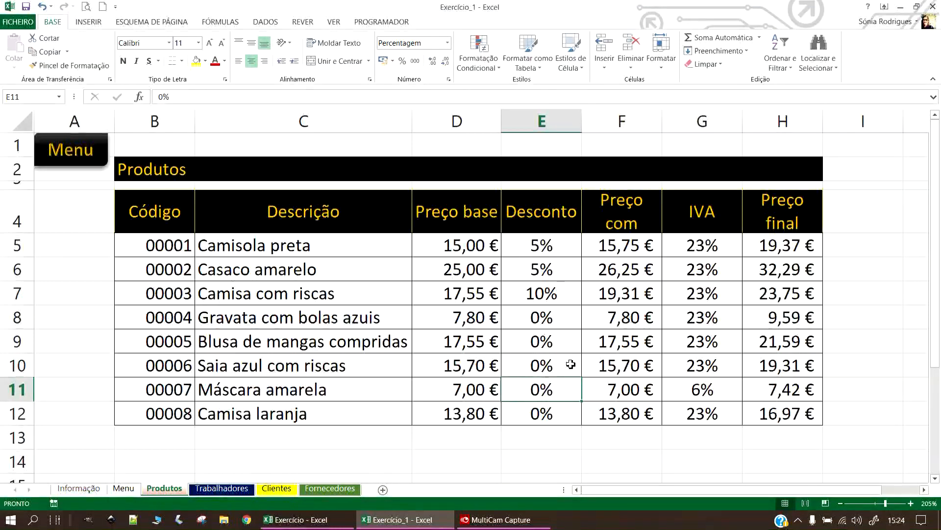
double_click(647, 368)
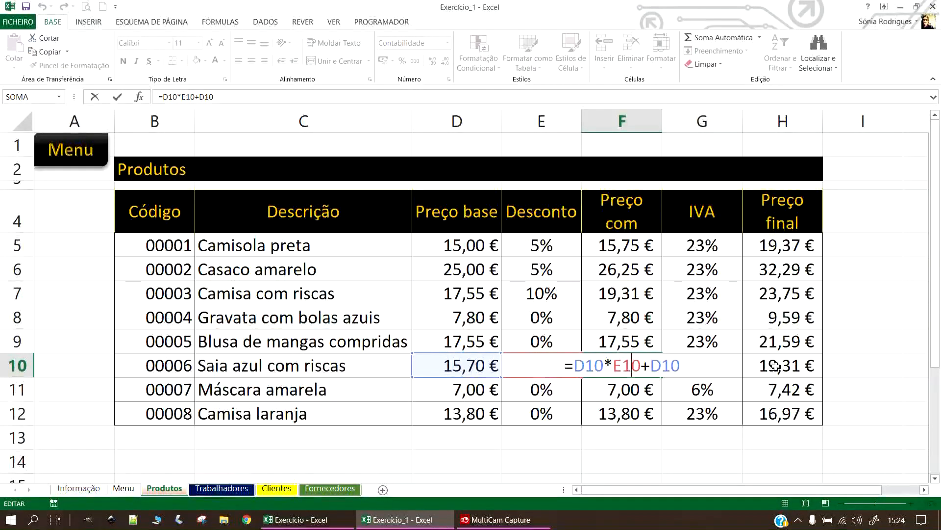
key(Return)
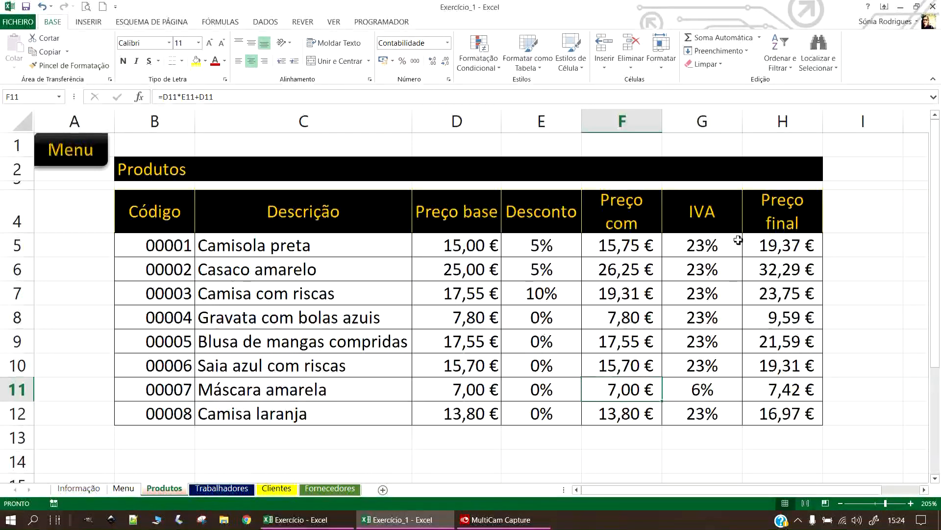
click(785, 242)
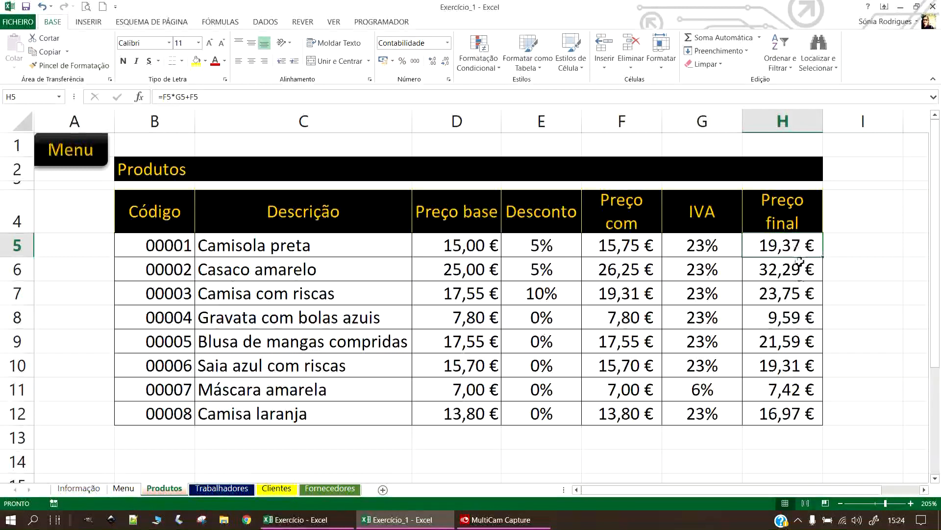
Autofit and resize columns B–H so IVA is narrow and 'Preço final' fits one line.
double_click(194, 118)
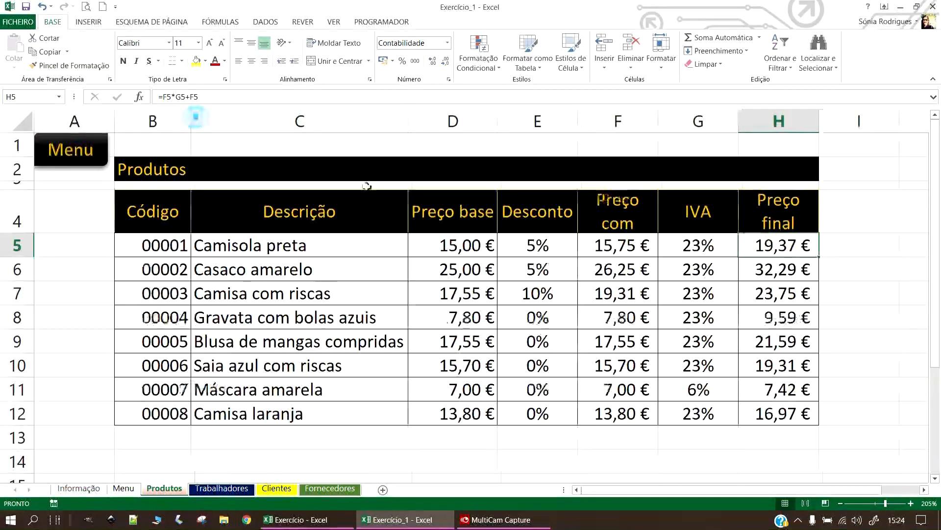
double_click(408, 121)
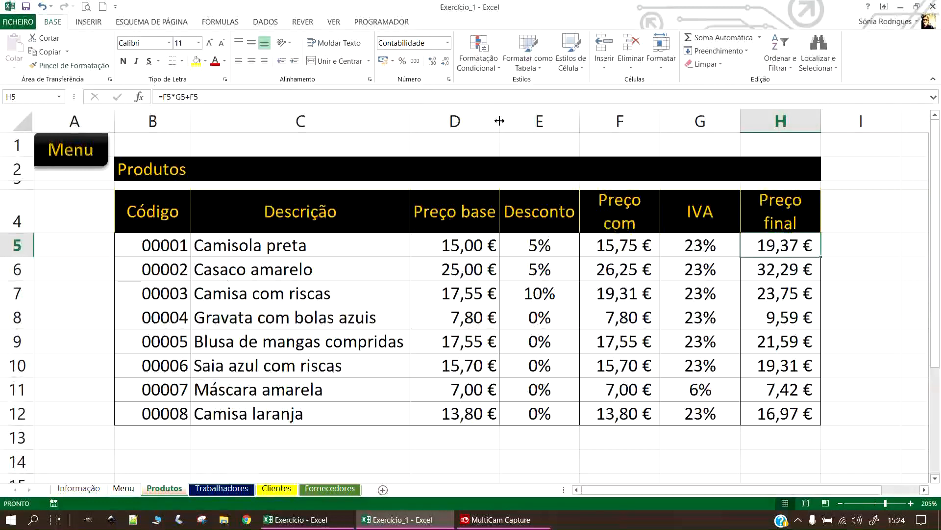
double_click(579, 120)
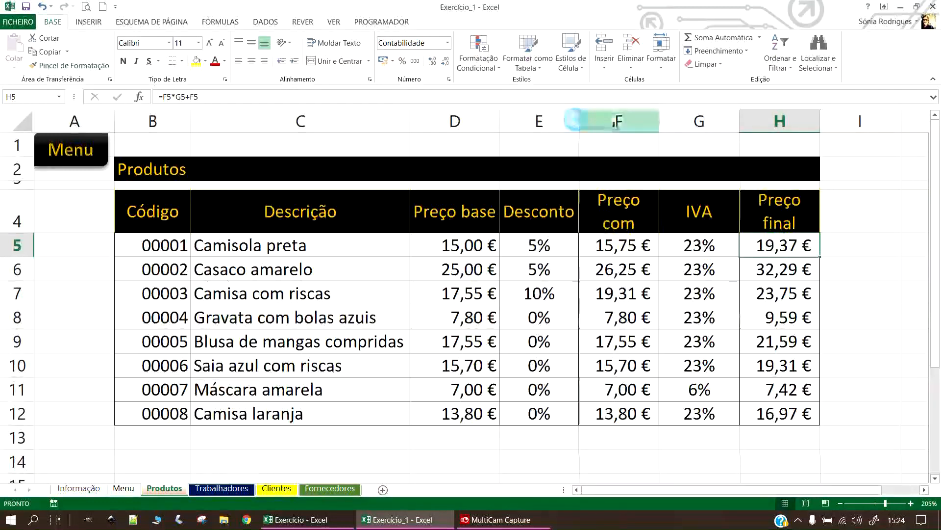
double_click(658, 119)
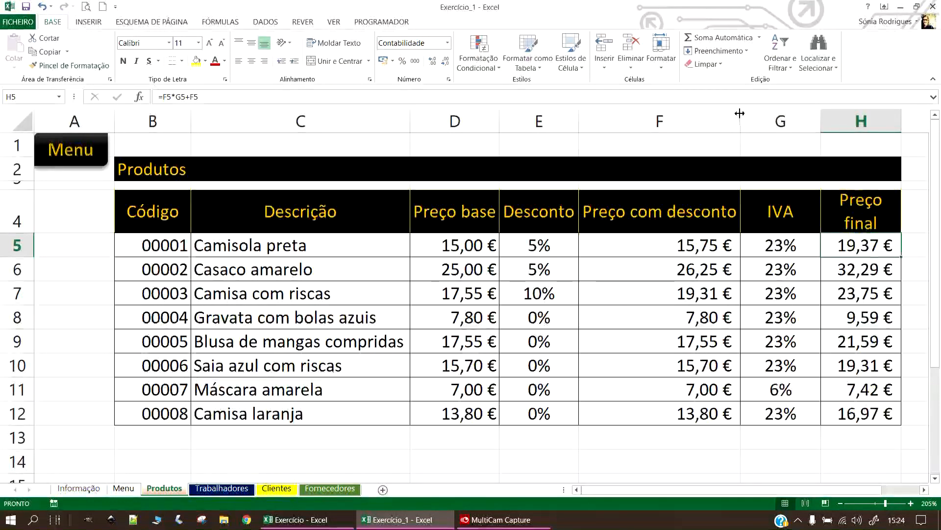
drag(740, 121, 660, 122)
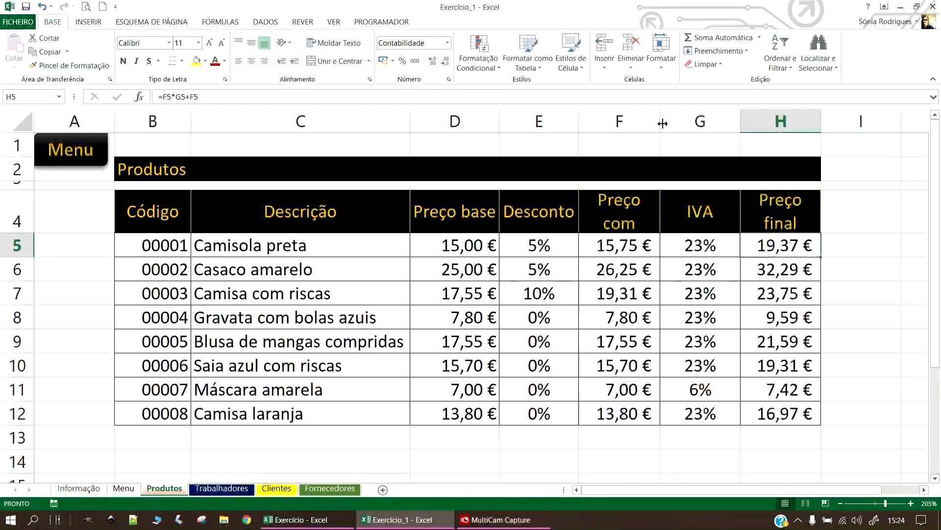
double_click(738, 119)
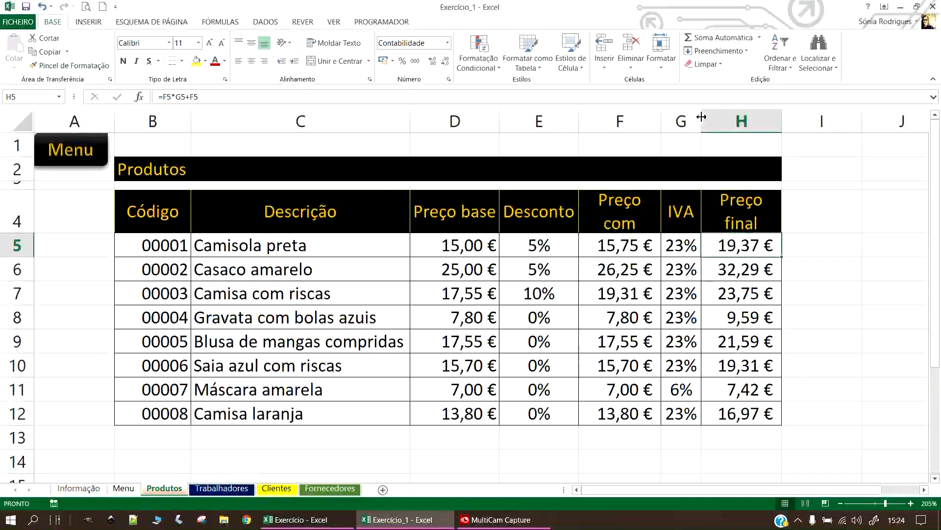
drag(701, 119, 747, 121)
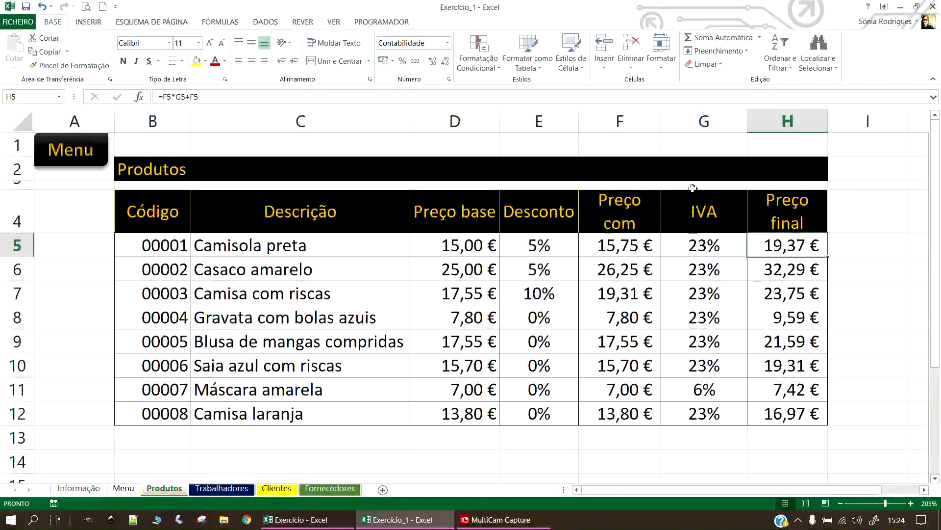
drag(747, 120, 734, 120)
drag(815, 121, 837, 125)
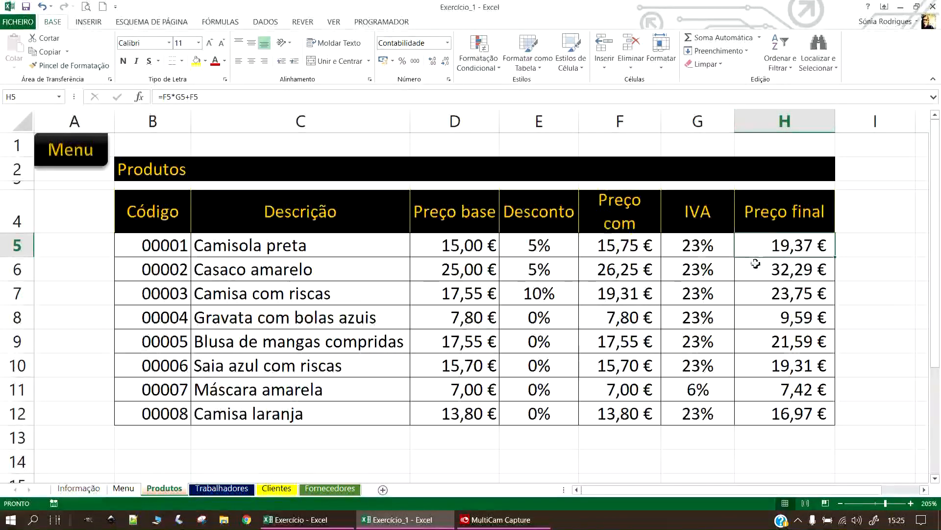
drag(787, 201, 147, 211)
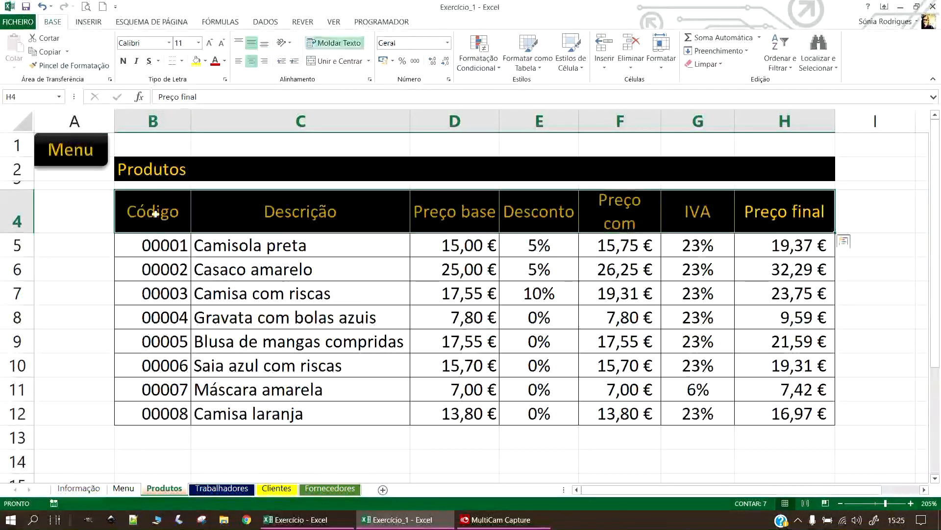
Wrap the header row text, adjust its height, and widen the Descrição column slightly.
click(353, 43)
click(354, 44)
click(354, 44)
click(354, 44)
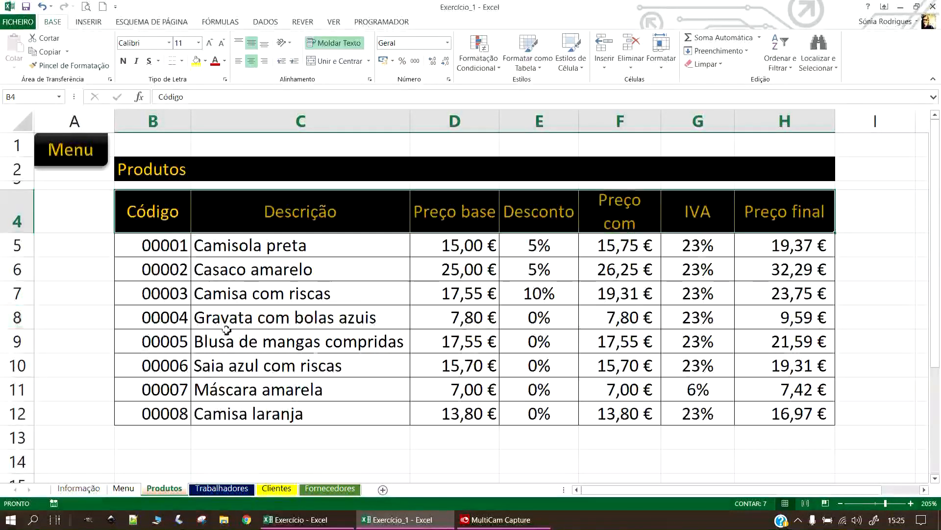
click(309, 458)
mouse_move(24, 233)
mouse_down()
mouse_move(28, 264)
mouse_move(21, 220)
mouse_up()
mouse_move(411, 116)
mouse_down()
mouse_move(441, 116)
mouse_move(410, 117)
mouse_up()
Merge and centre the Produtos title across B2:H2, save, and return to Menu.
drag(147, 169, 830, 166)
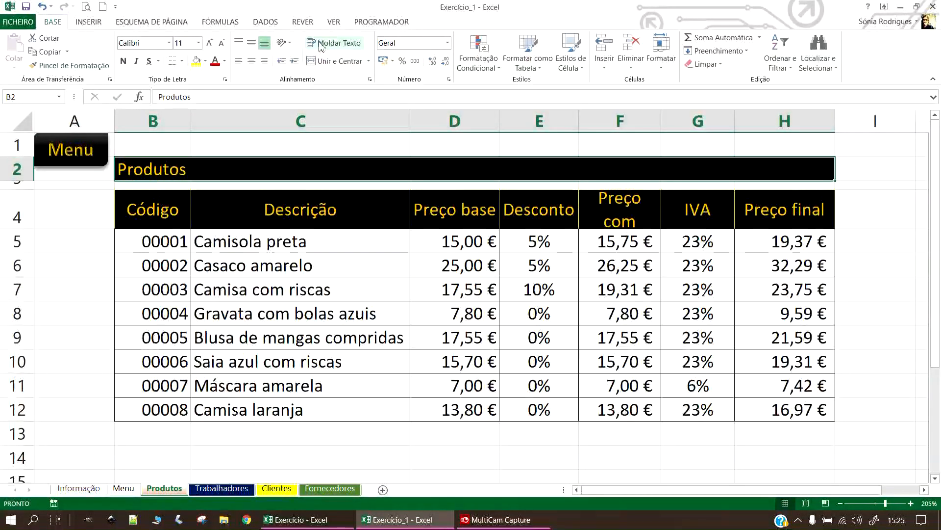
click(318, 62)
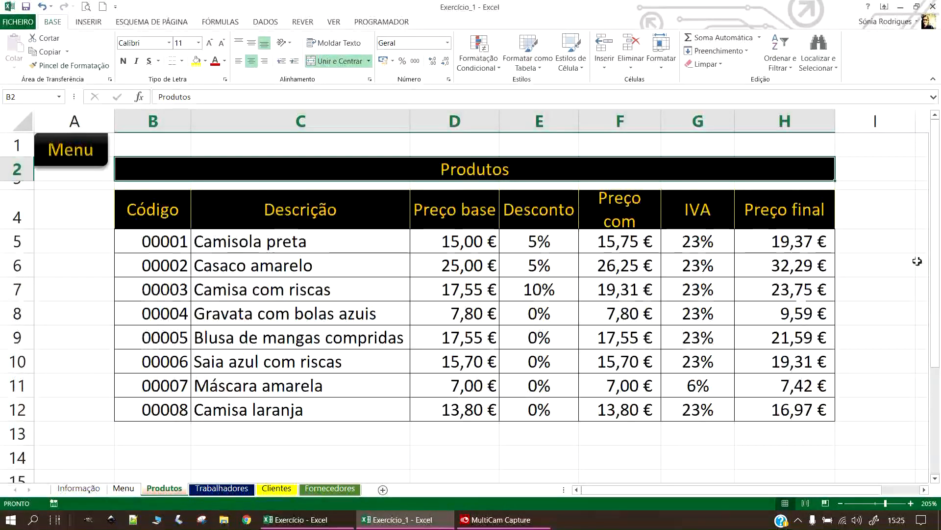
click(489, 451)
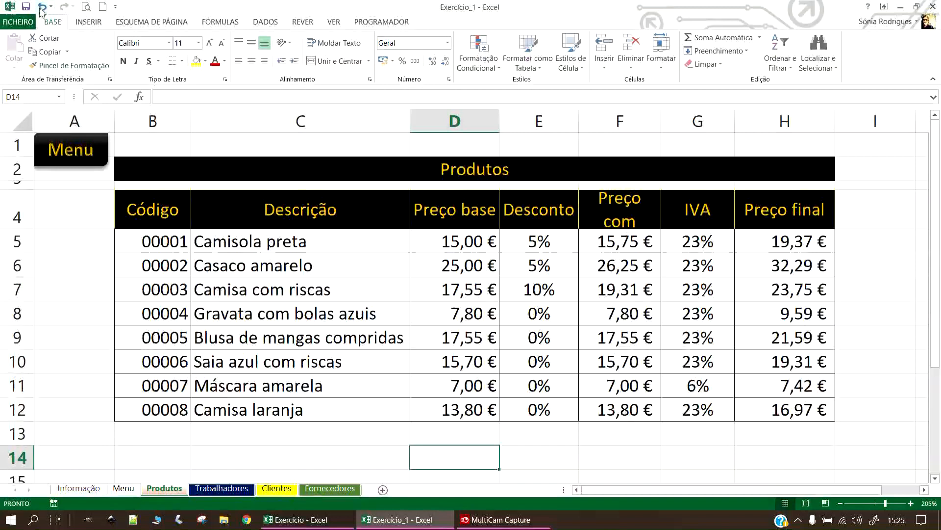
click(26, 7)
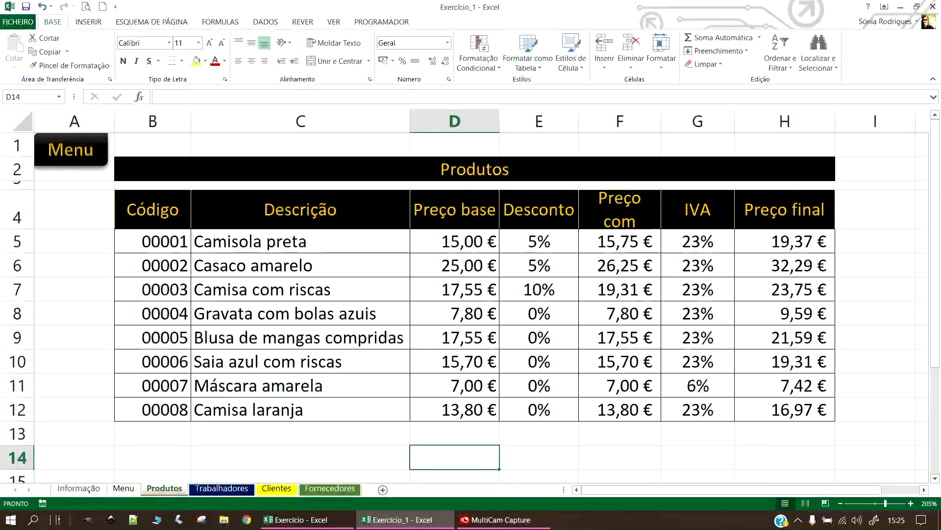
click(74, 149)
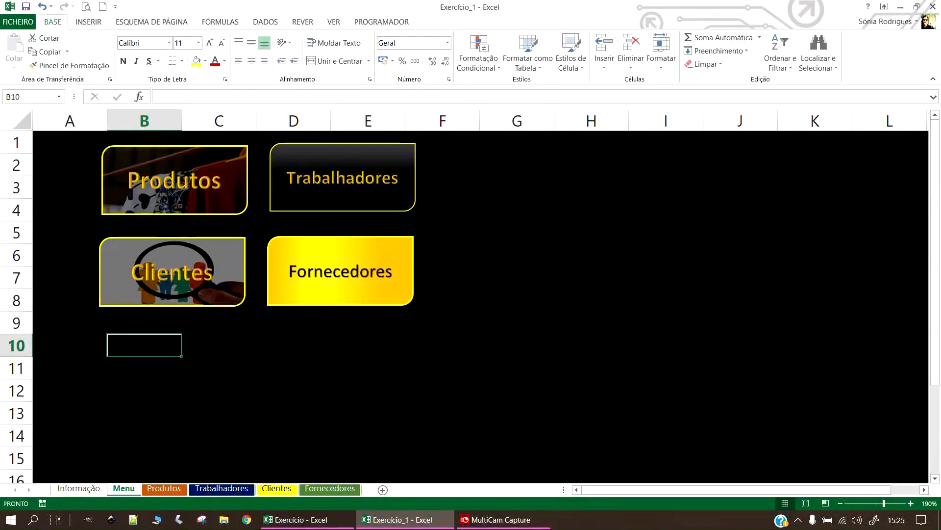
Go back to Excel and open the blank Trabalhadores sheet from the Menu, zooming in.
key(alt+Tab)
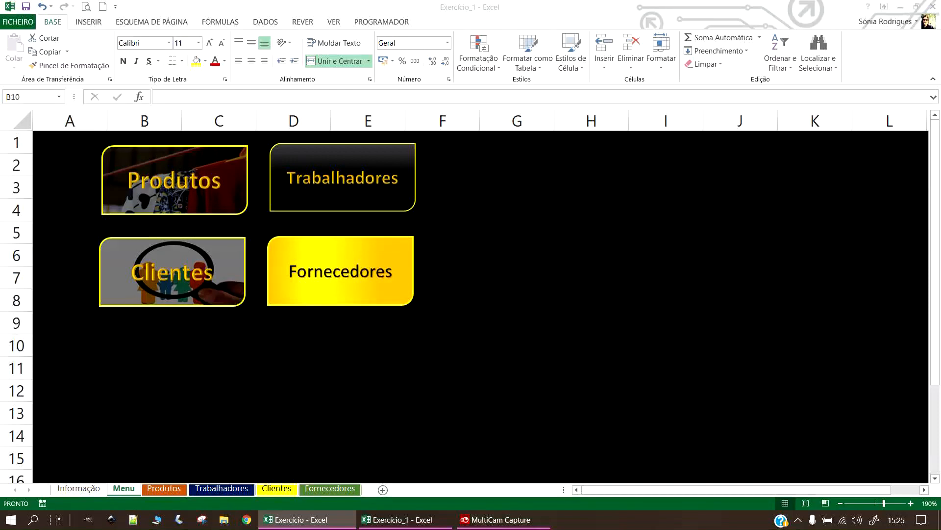
click(332, 187)
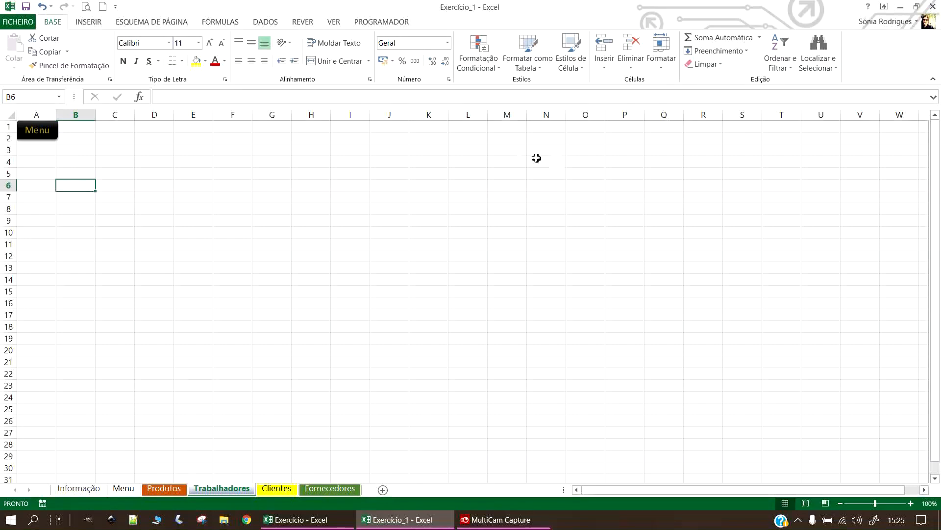
click(463, 125)
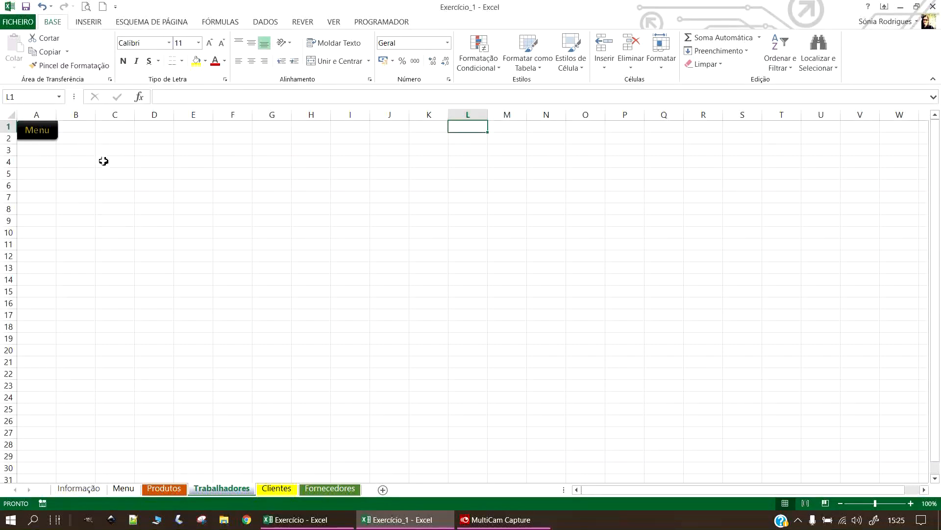
scroll(104, 161, up, 3)
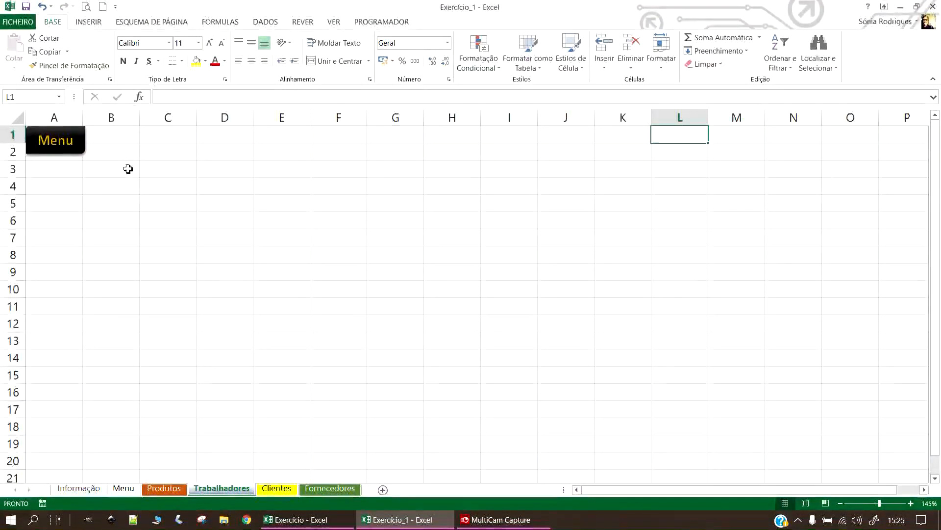
Enter the title 'Trabalhadores' in B3 and merge and centre it across B3:I3.
double_click(119, 167)
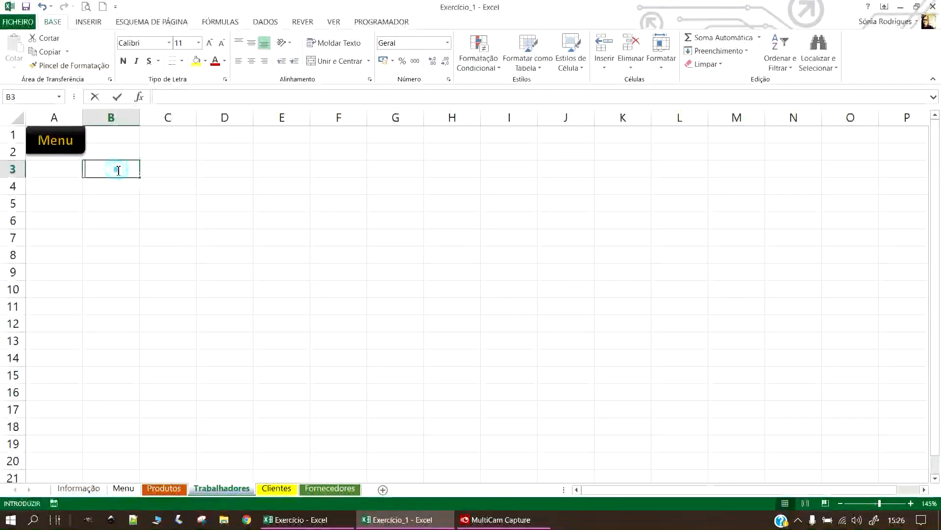
text(Trabalhadores)
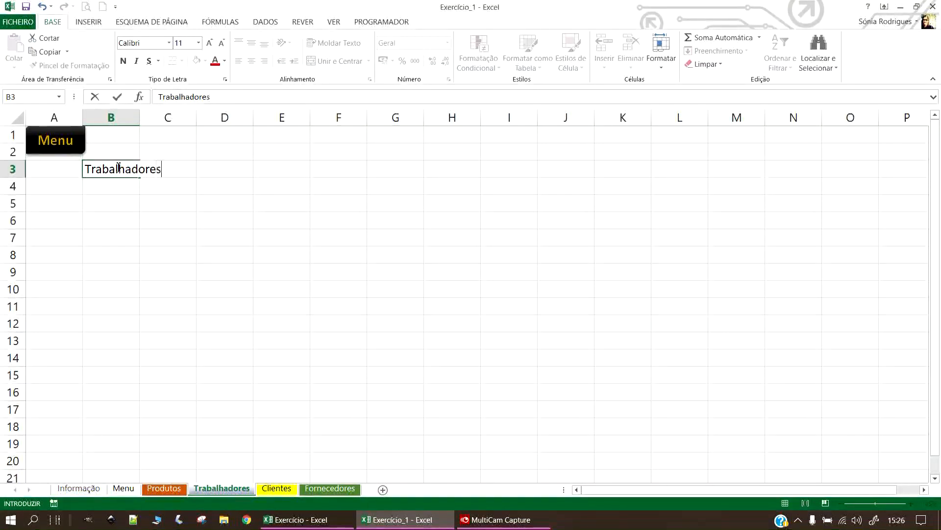
key(Return)
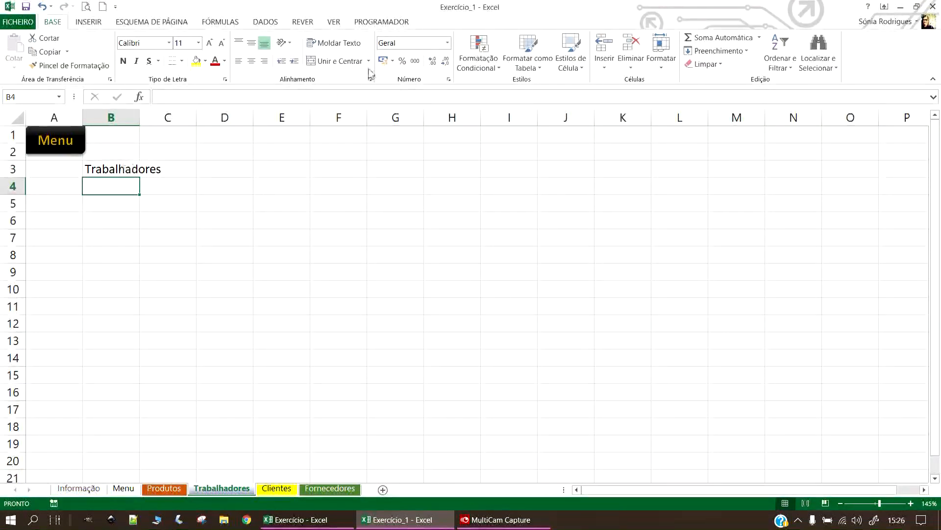
drag(94, 167, 527, 169)
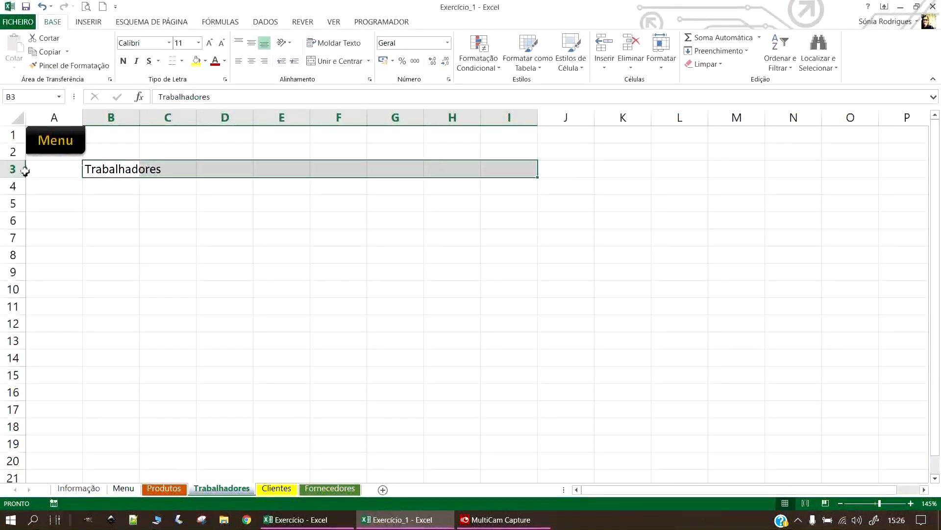
click(354, 62)
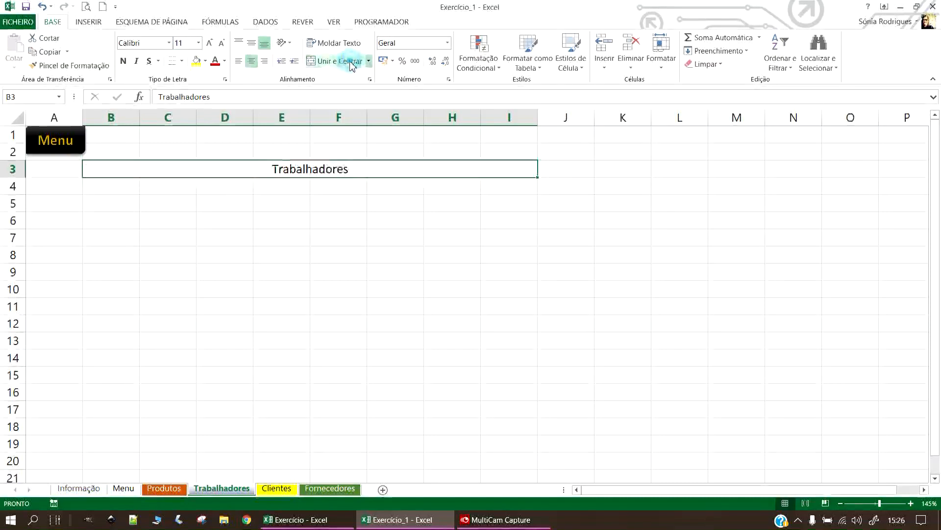
Give the title band a black fill and yellow text.
click(205, 61)
click(207, 88)
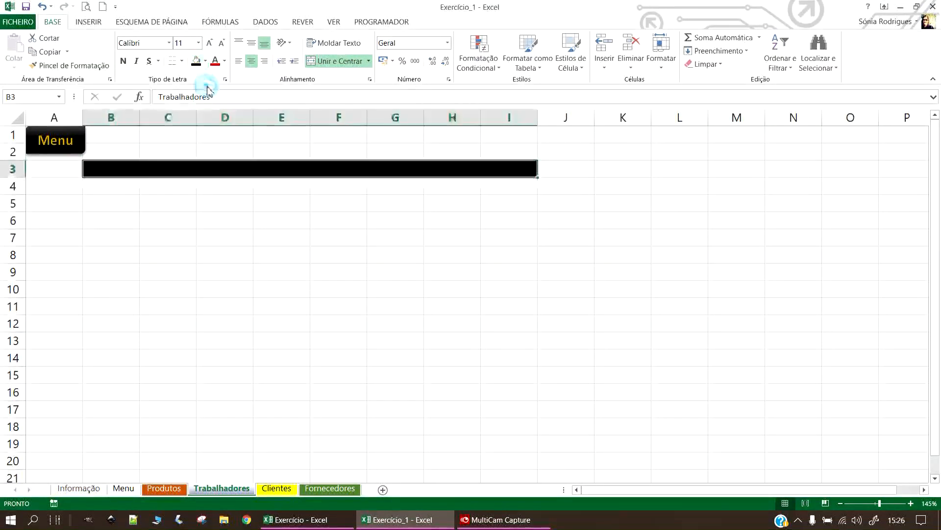
click(224, 61)
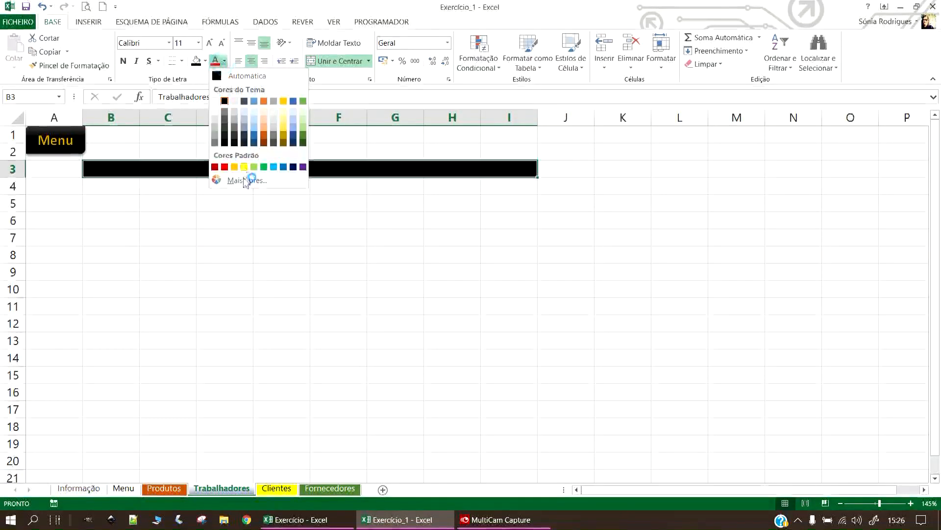
click(244, 166)
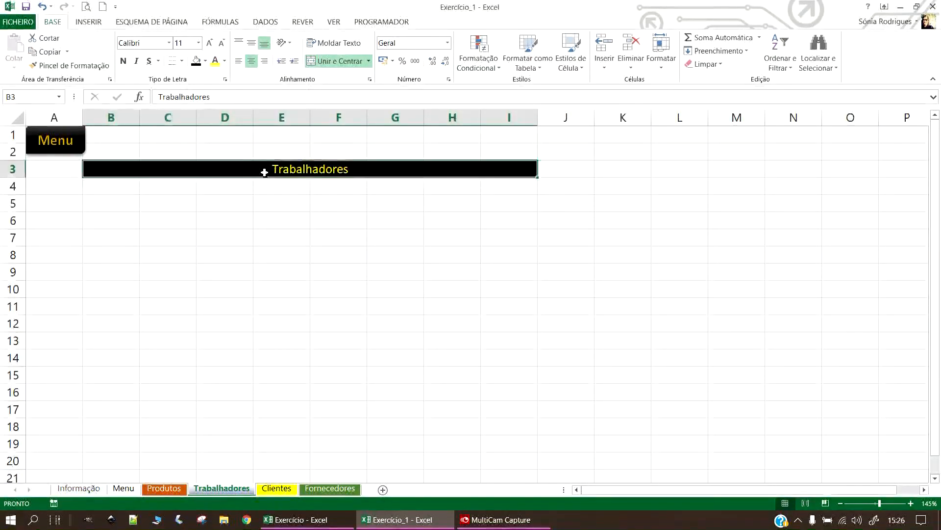
click(224, 60)
click(238, 168)
Shrink the Menu button to one row tall in A1.
ctrl+scroll(347, 182, up, 4)
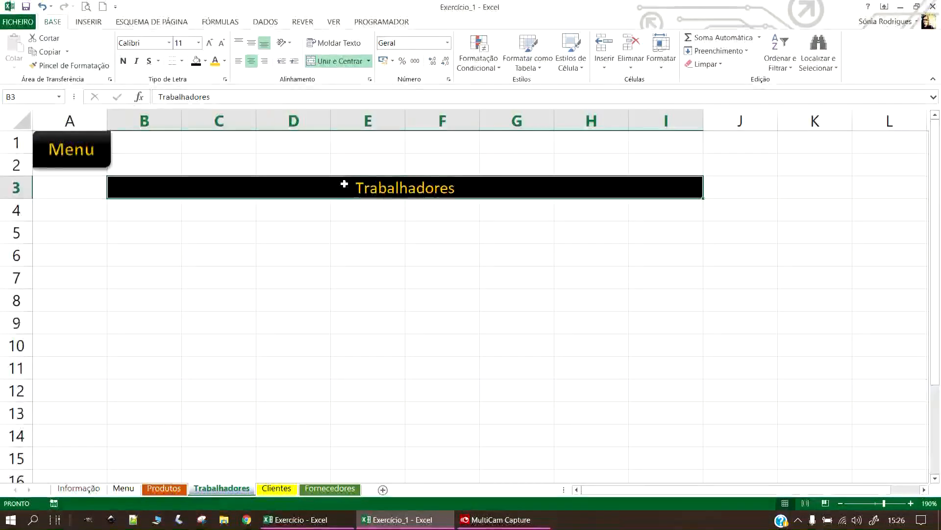
click(64, 244)
right_click(70, 148)
click(49, 175)
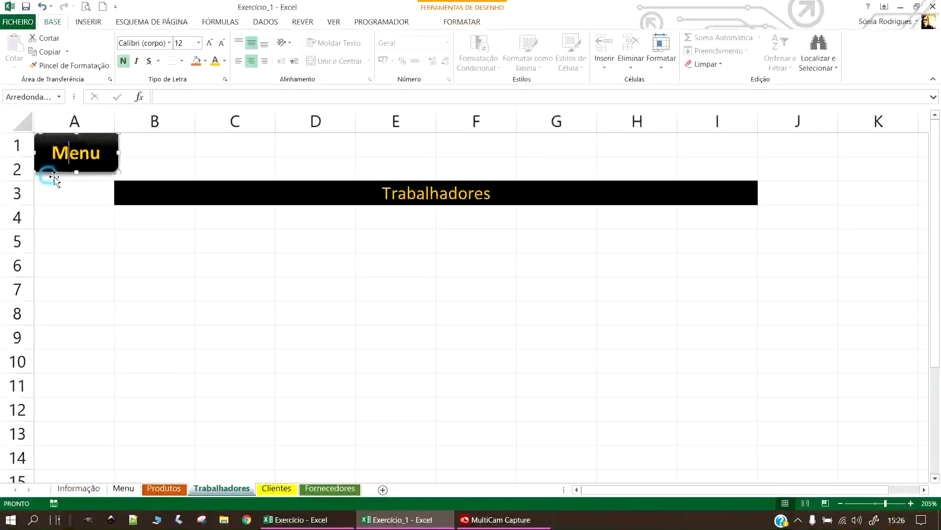
drag(75, 172, 110, 146)
Test the Menu button by jumping to the Menu sheet, then return to Trabalhadores.
click(72, 194)
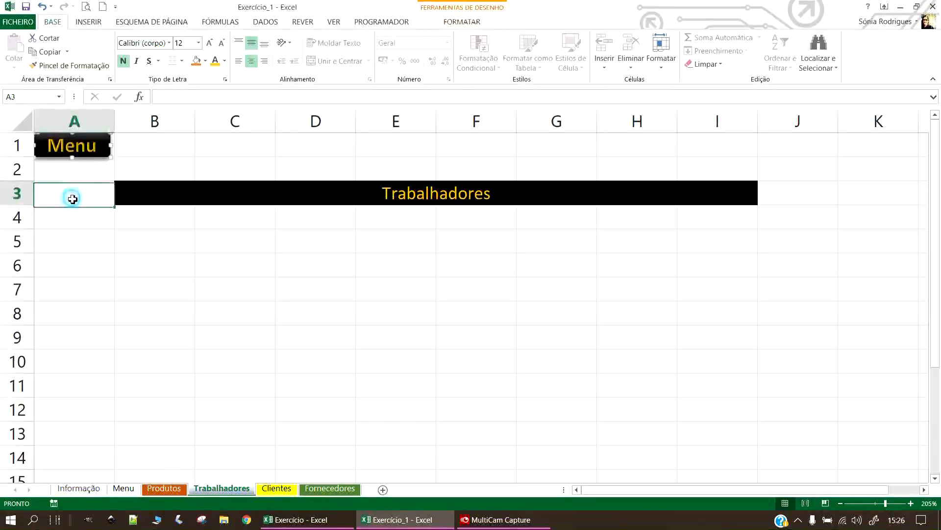
click(76, 149)
click(378, 169)
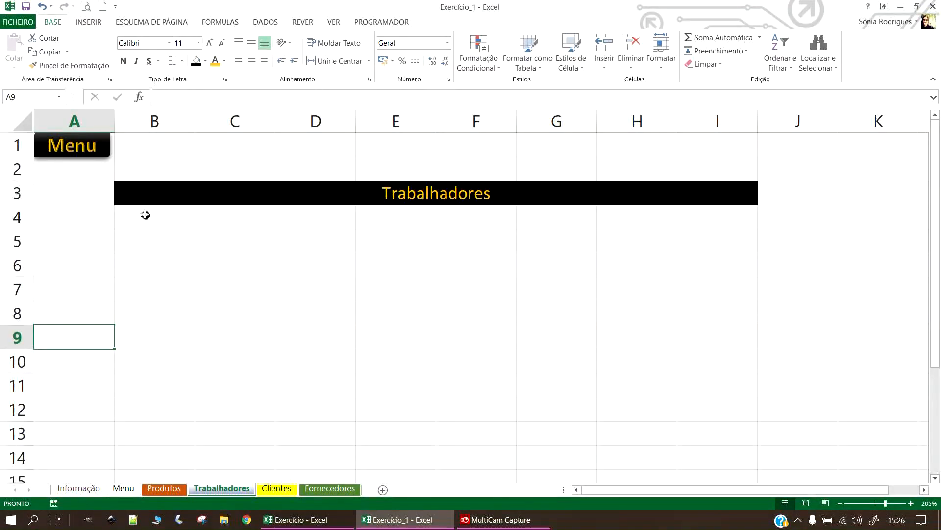
Enter the headings NIF in B5 and Nome in C5.
click(152, 256)
click(147, 237)
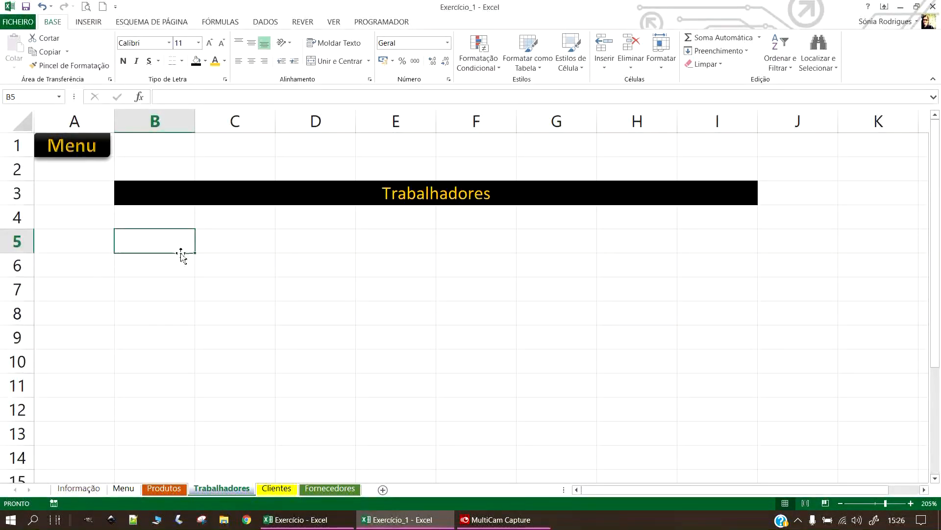
text(NIF)
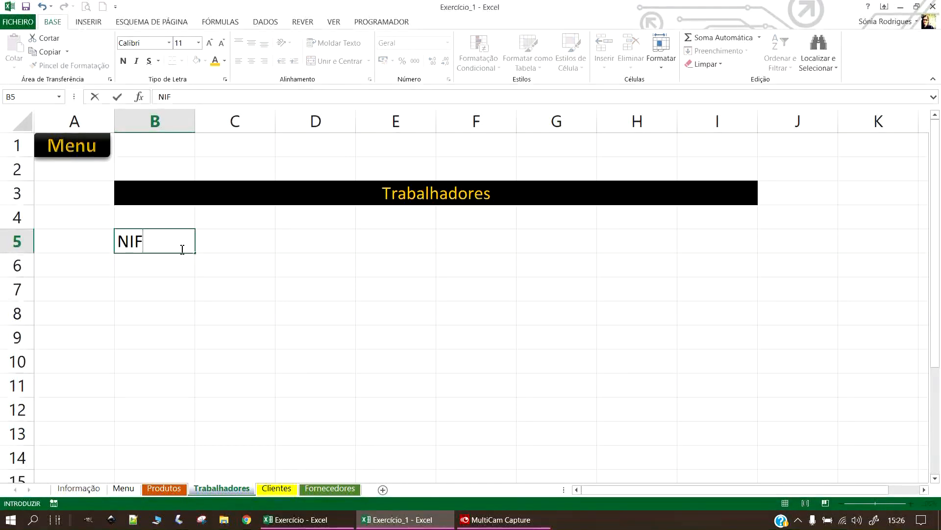
key(Tab)
text(Nomr)
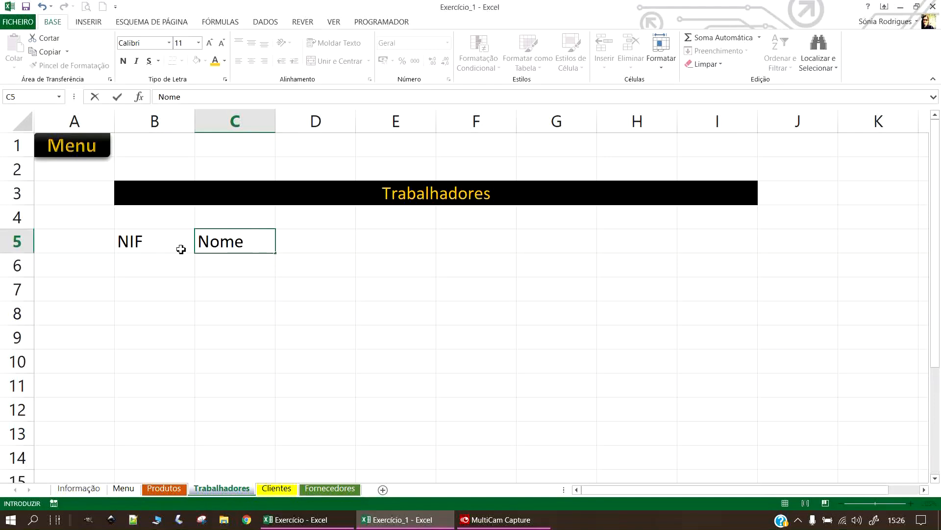
key(Tab)
Enter a two-line 'Morada / Linha 1' heading in D5.
text(Morada)
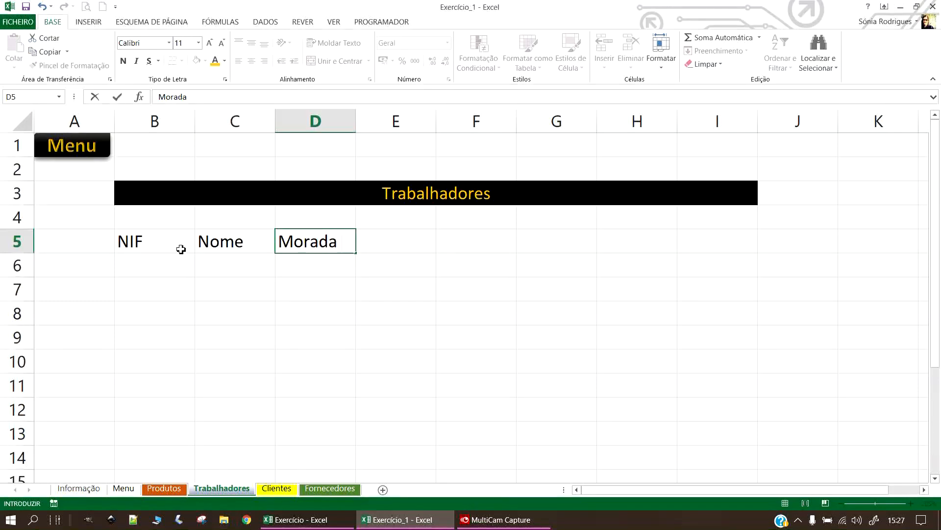
key(alt+Return)
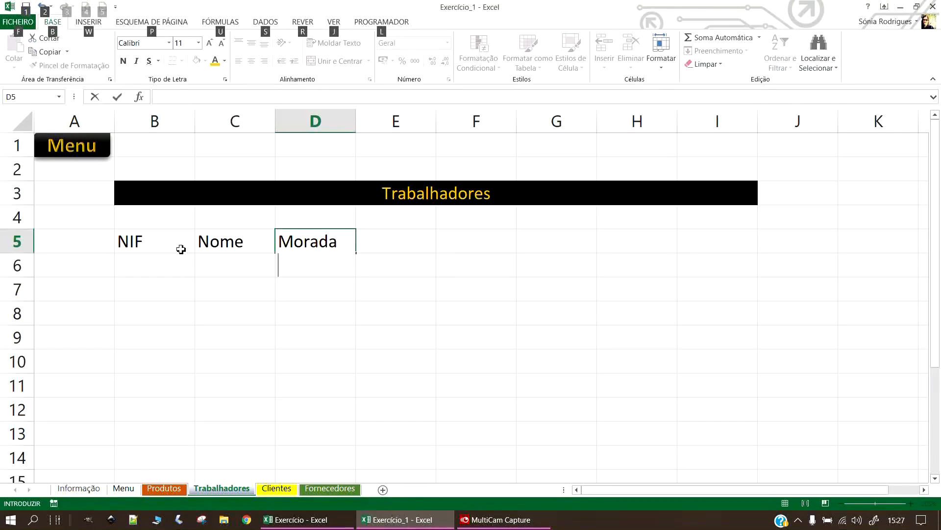
text(L)
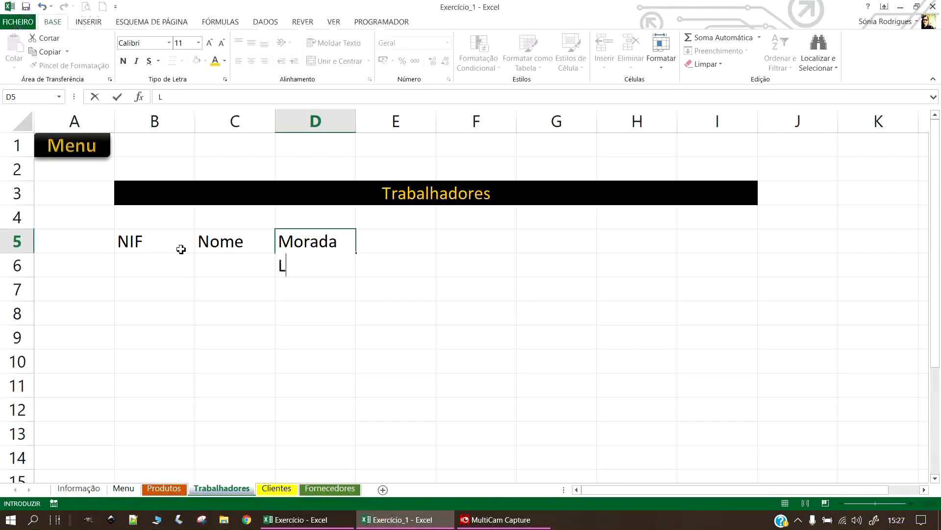
text(inha)
key(Return)
Widen column D to show the Morada Linha 1 heading.
click(336, 229)
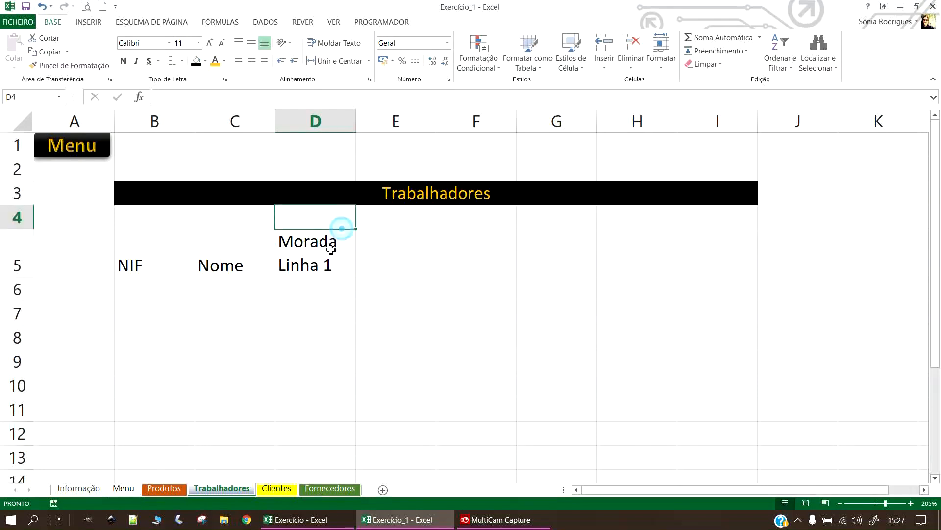
click(330, 267)
drag(358, 123, 552, 124)
Enter 'Morada Linha 2' in E5, wrapped with a line break before Linha.
click(597, 252)
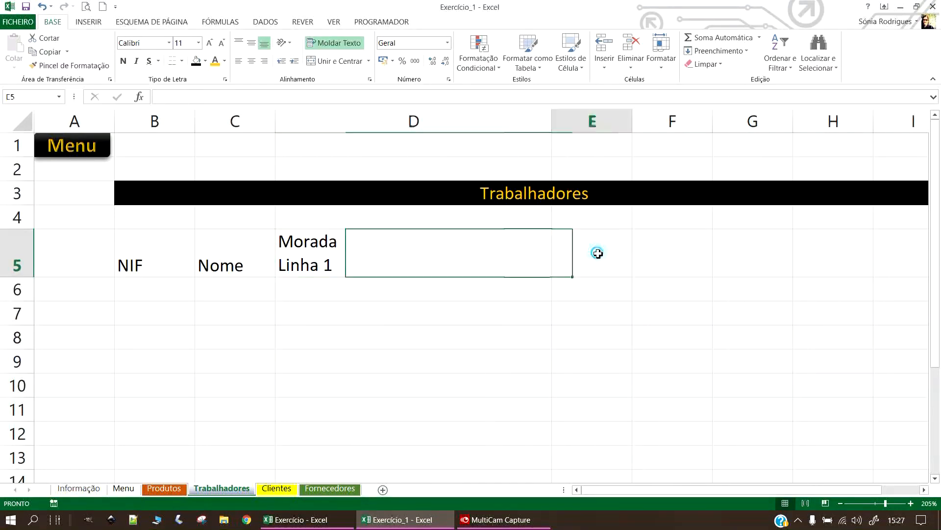
text(Morada )
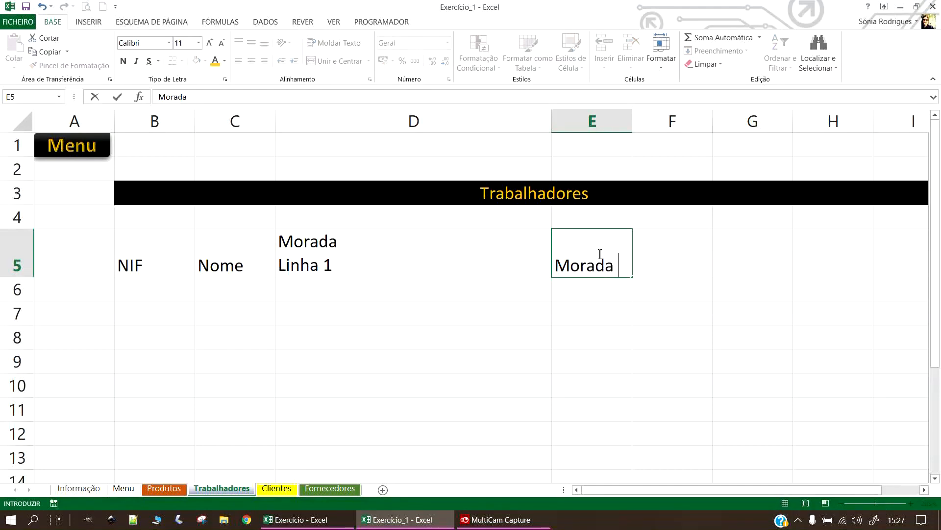
text(Linha )
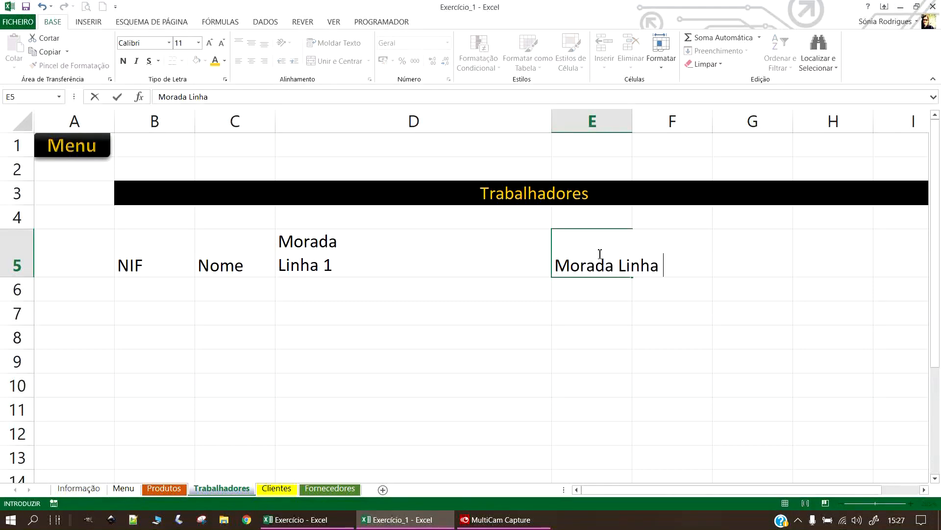
text(2)
key(Return)
click(599, 252)
click(333, 43)
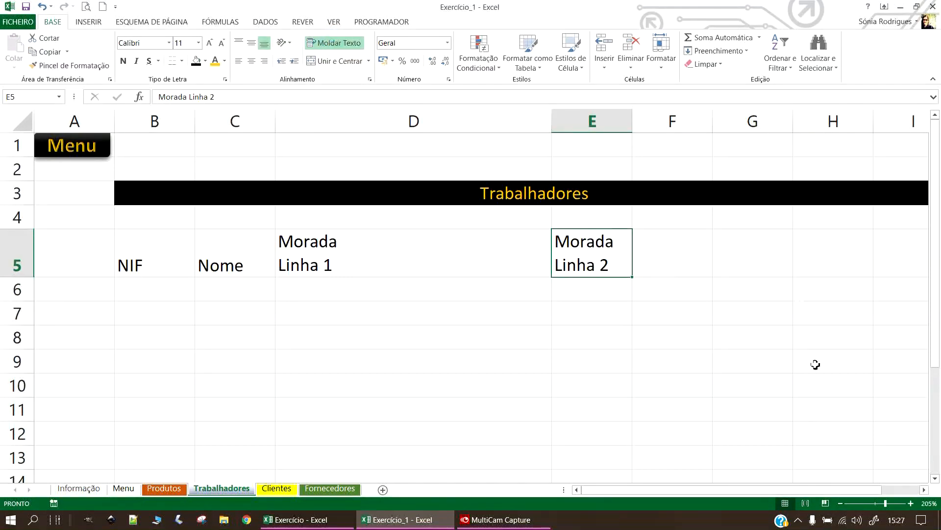
drag(633, 122, 770, 142)
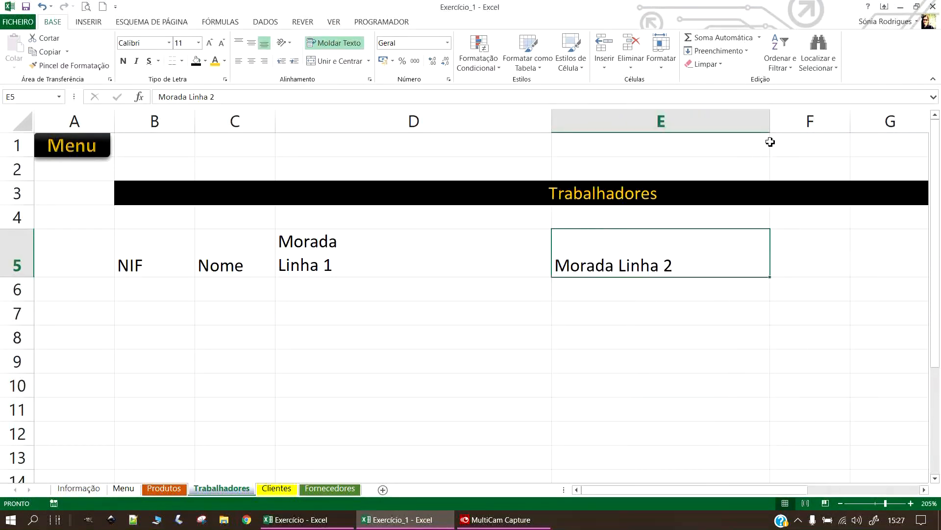
double_click(622, 265)
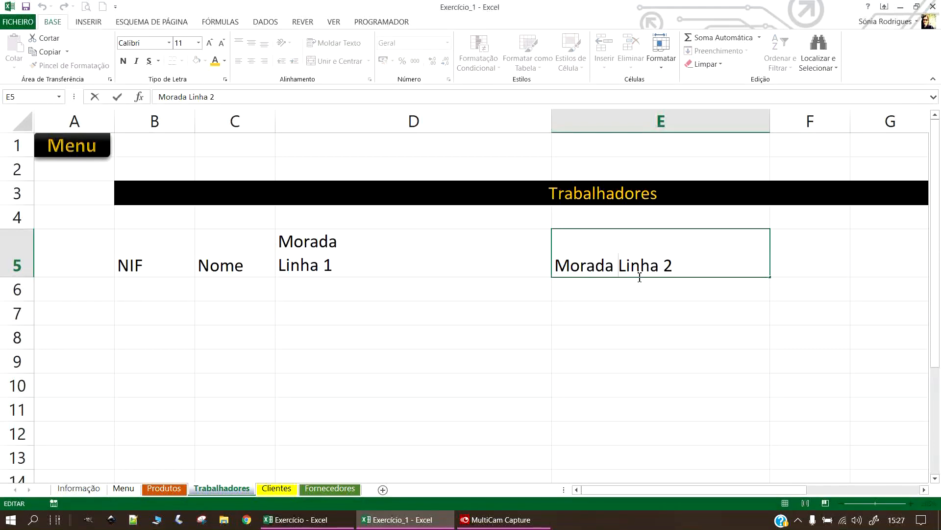
key(alt+Return)
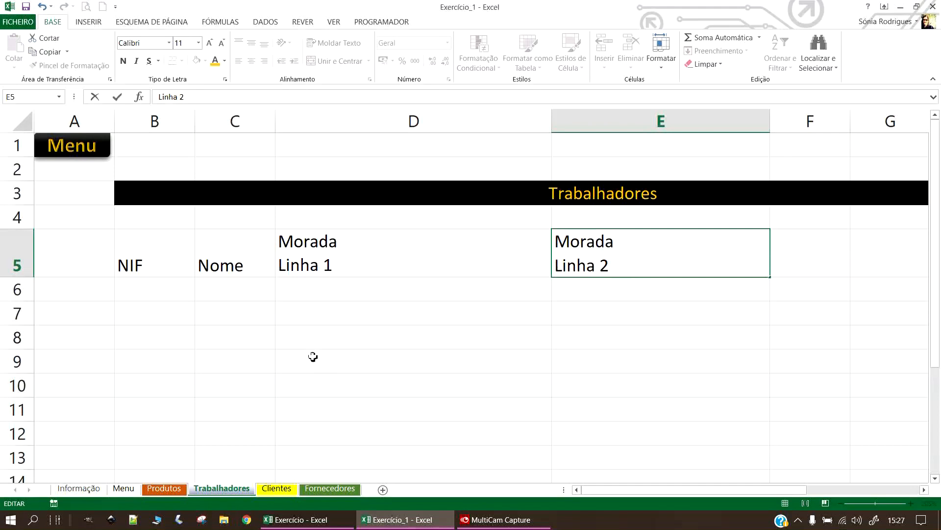
click(303, 330)
Narrow columns D and E to similar widths for the address headings.
drag(552, 121, 437, 139)
click(434, 140)
drag(656, 127, 612, 129)
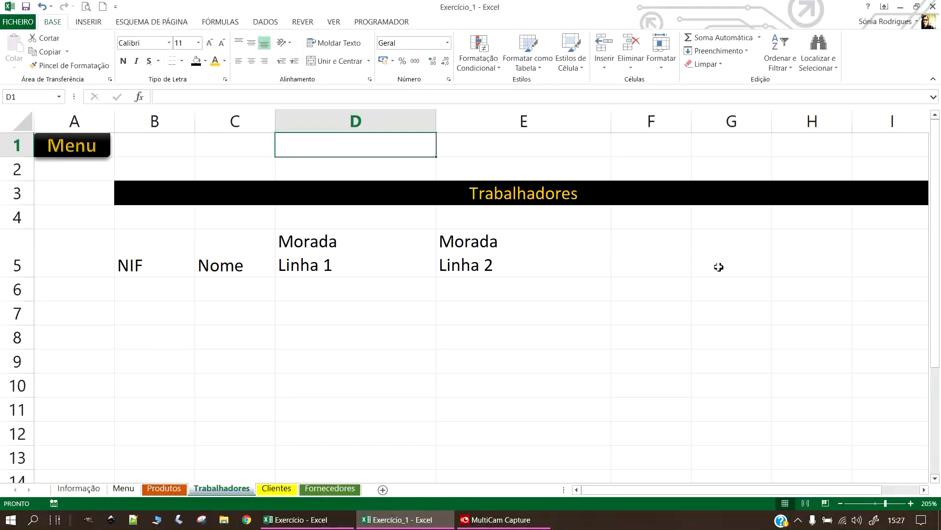
Enter Código Postal in F5 and Localidade in G5, autofitting column F.
click(660, 253)
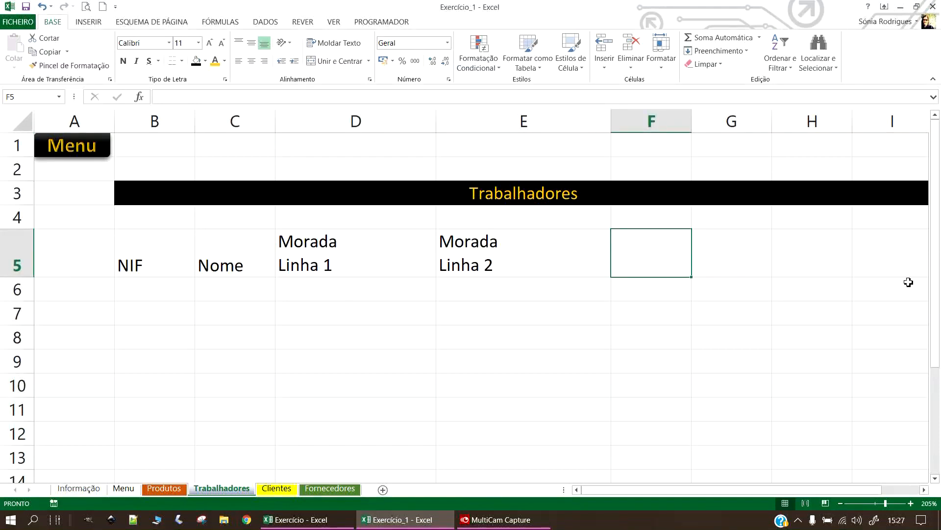
text(Código)
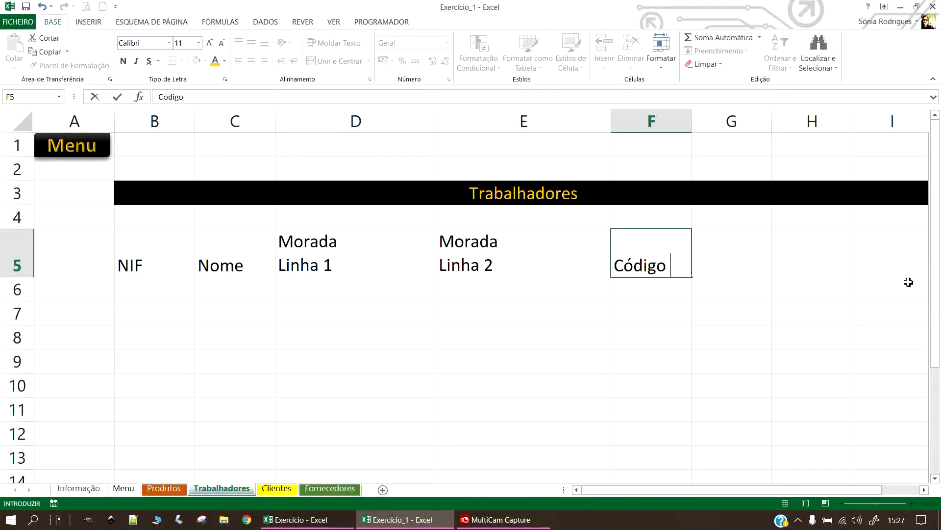
text( Posta)
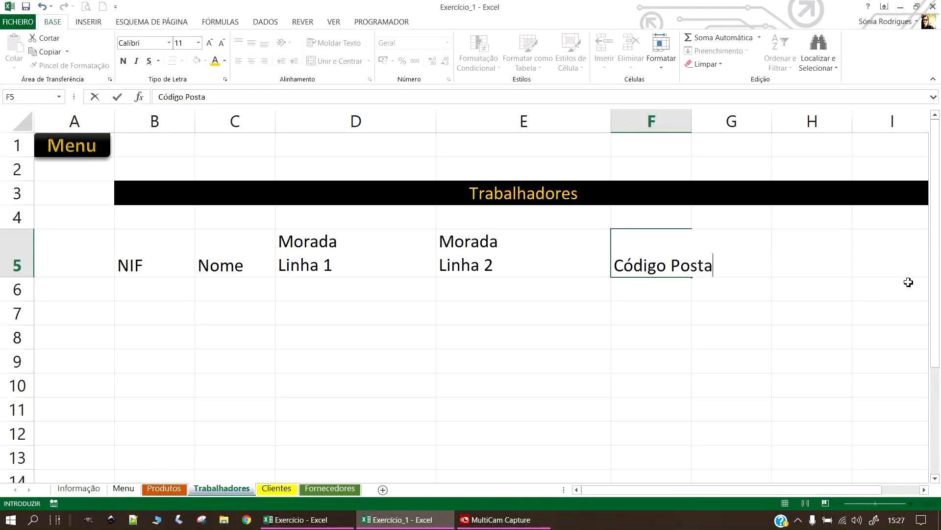
key(Return)
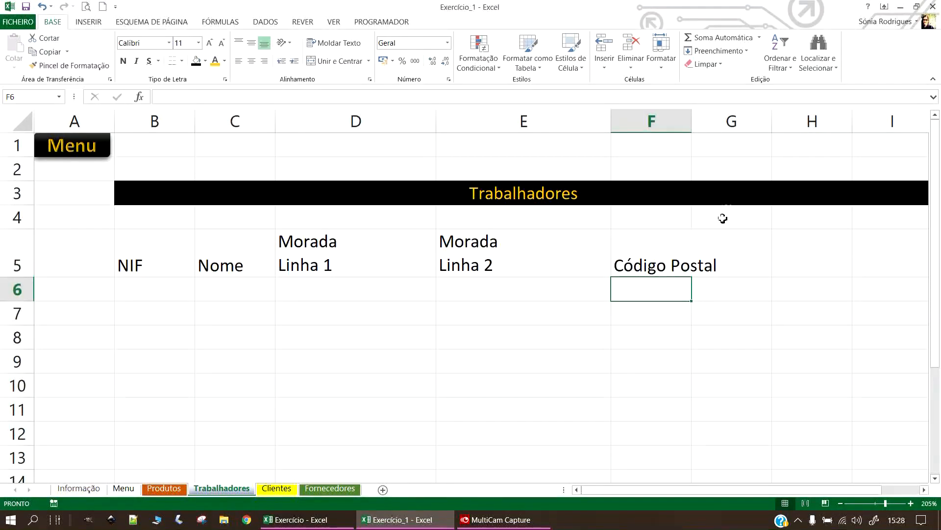
click(726, 231)
text(Localidade)
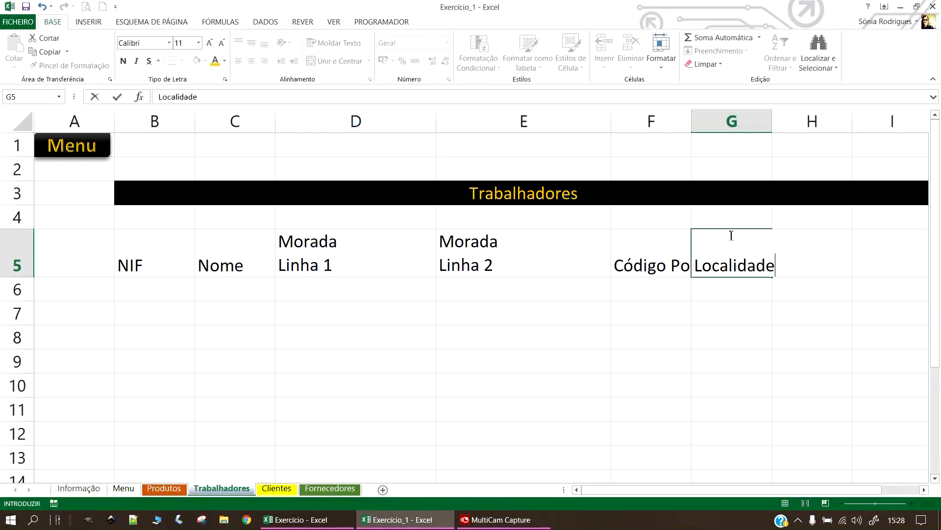
key(Return)
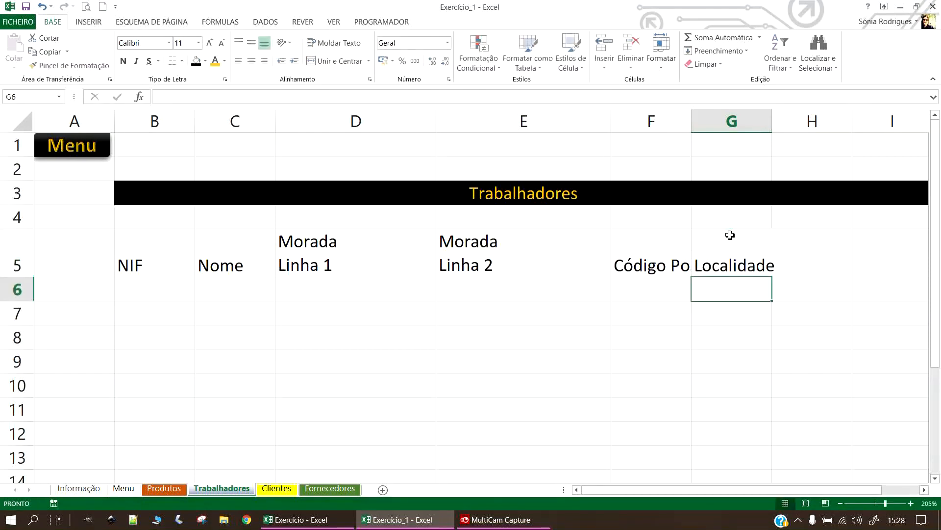
double_click(692, 118)
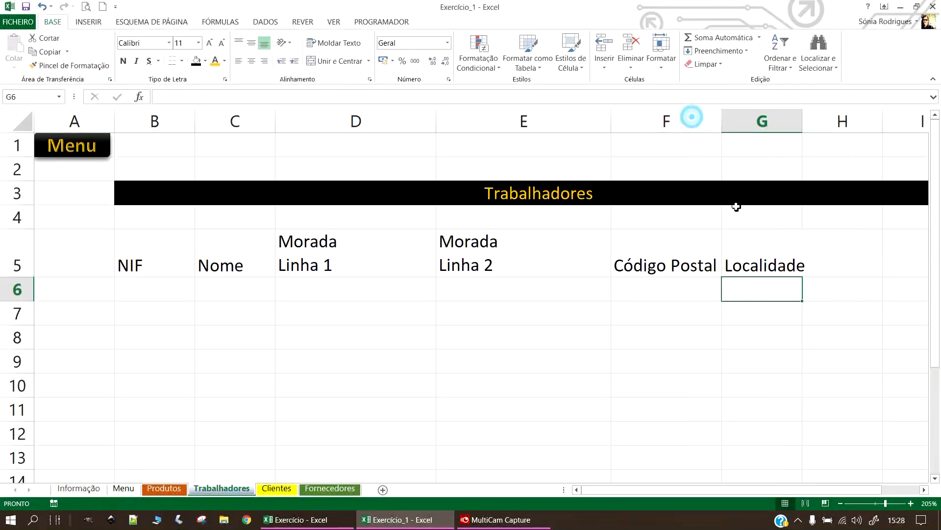
Enter Categoria in H5 and Vencimento base in I5, then select B5:I5.
click(844, 265)
text(Categoria)
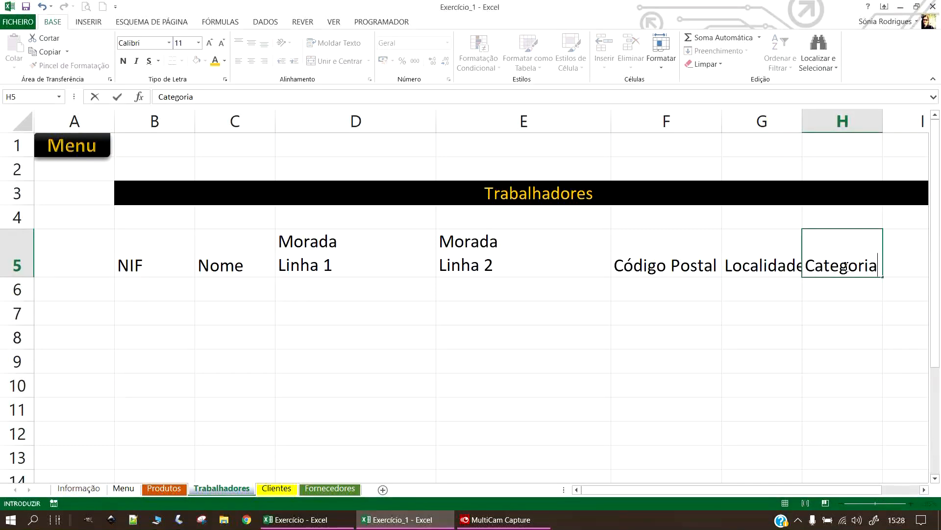
key(Return)
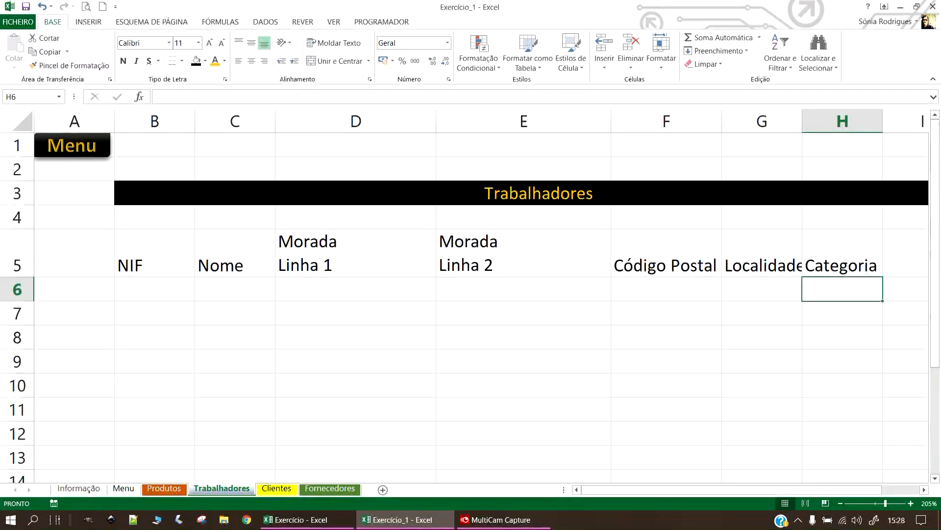
drag(831, 492, 867, 498)
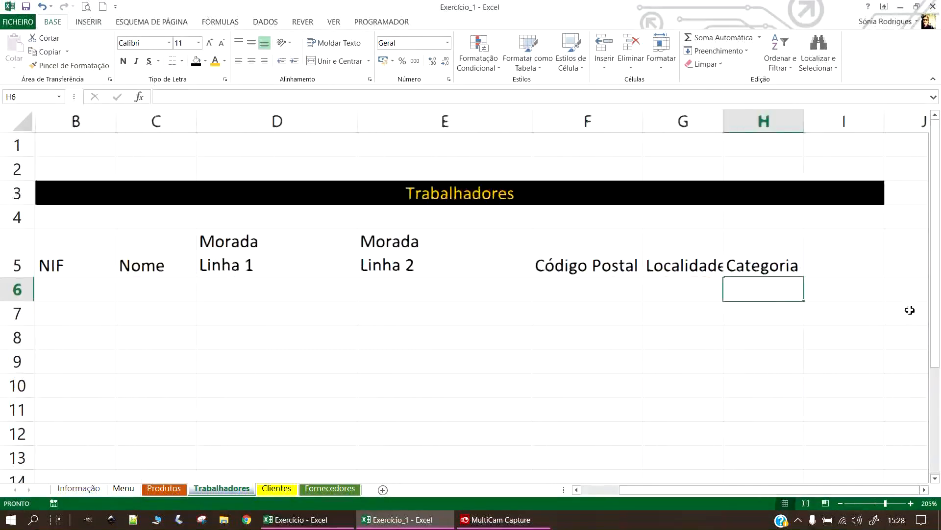
click(856, 235)
text(Vencime)
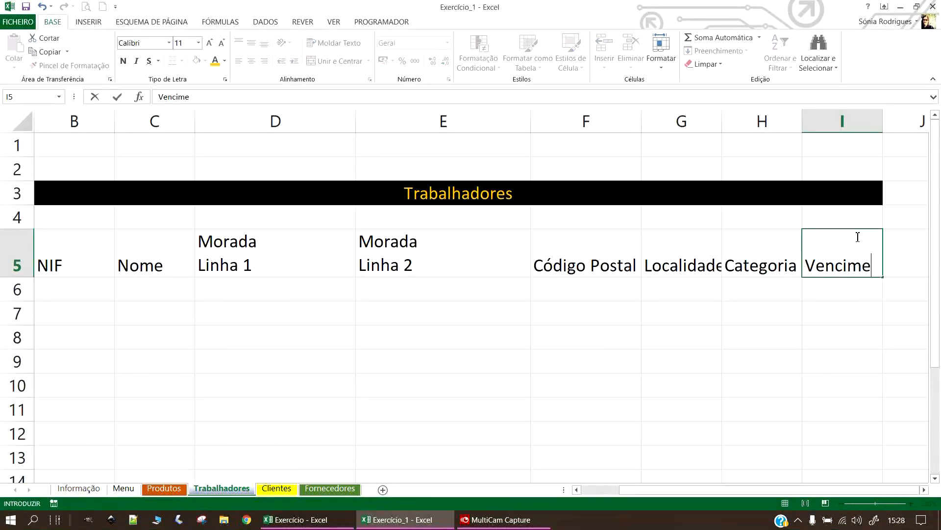
text(nto base)
key(Return)
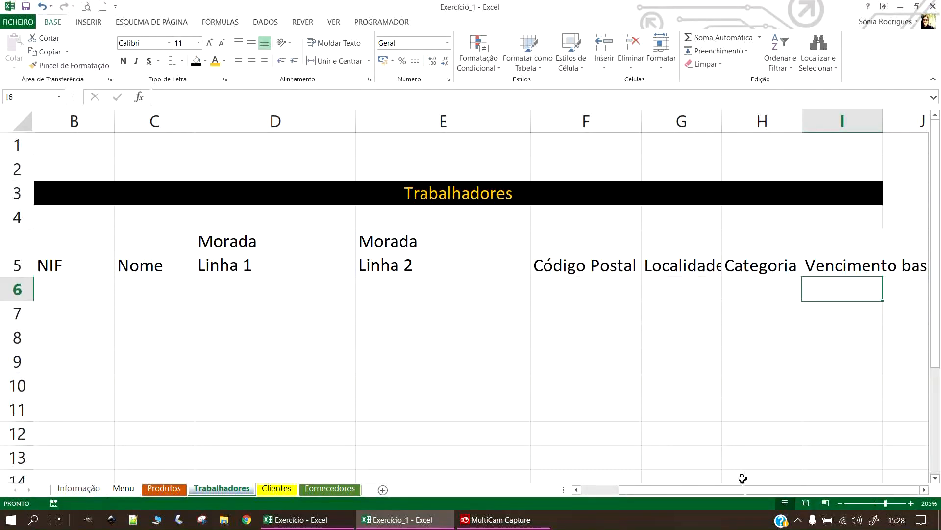
drag(830, 245, 136, 248)
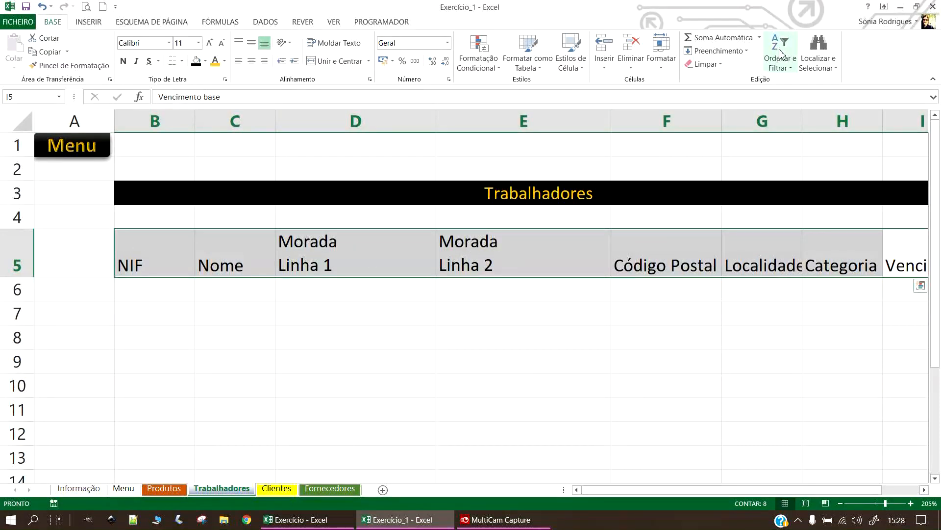
Format B5:I5 centred and middle-aligned, gold on black, with all borders and wrapped text.
click(251, 61)
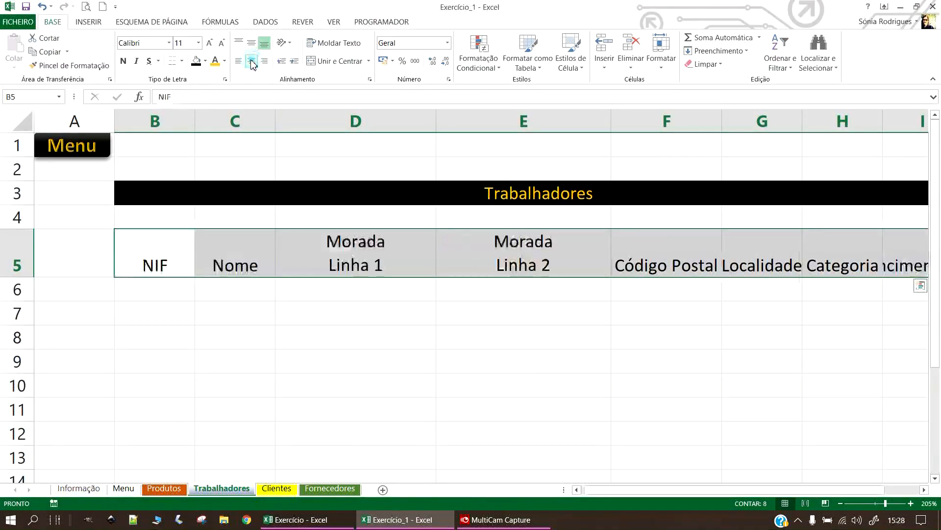
click(252, 43)
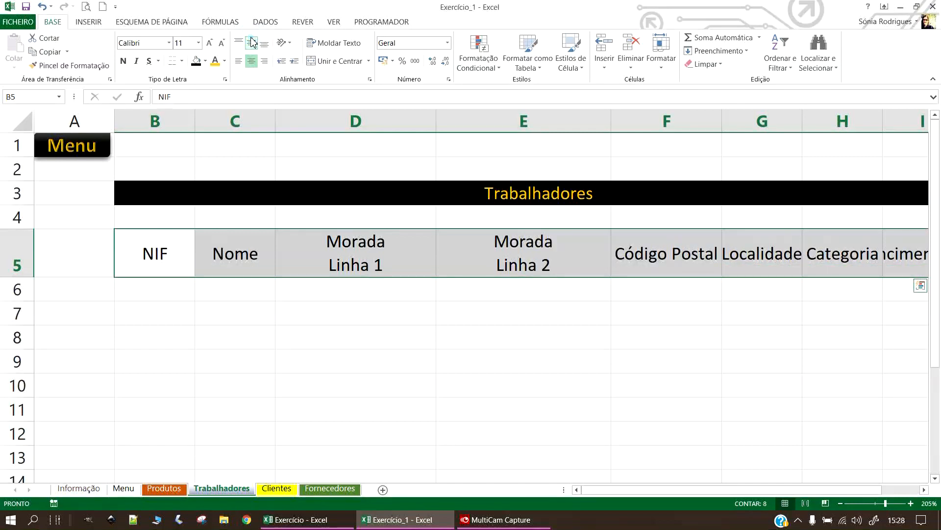
click(196, 60)
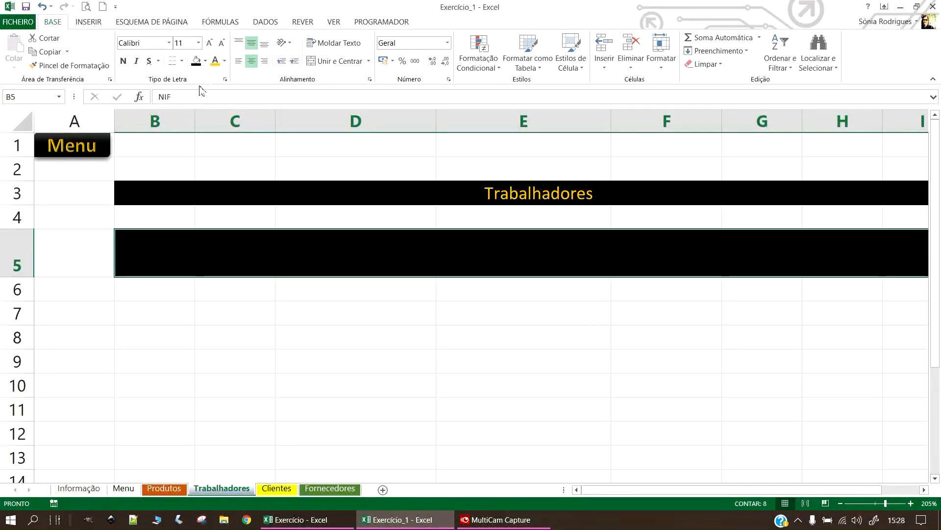
click(215, 61)
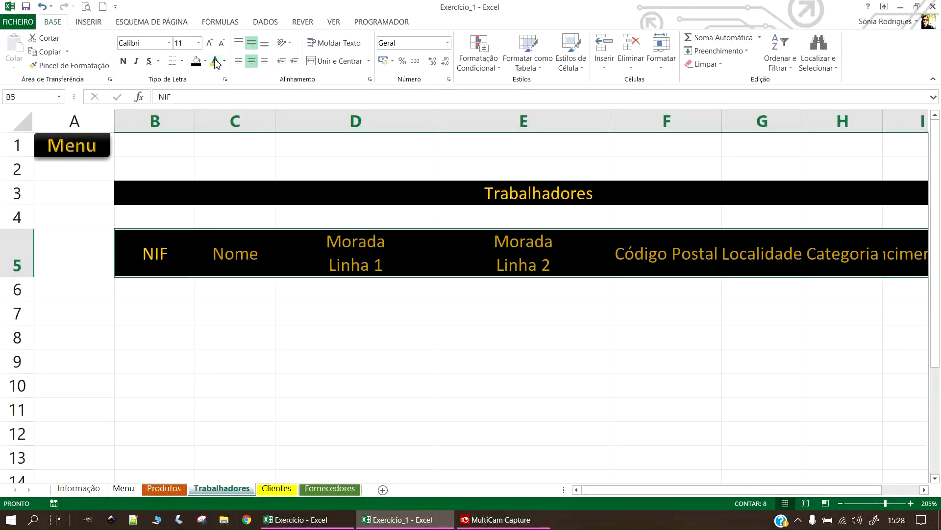
click(184, 60)
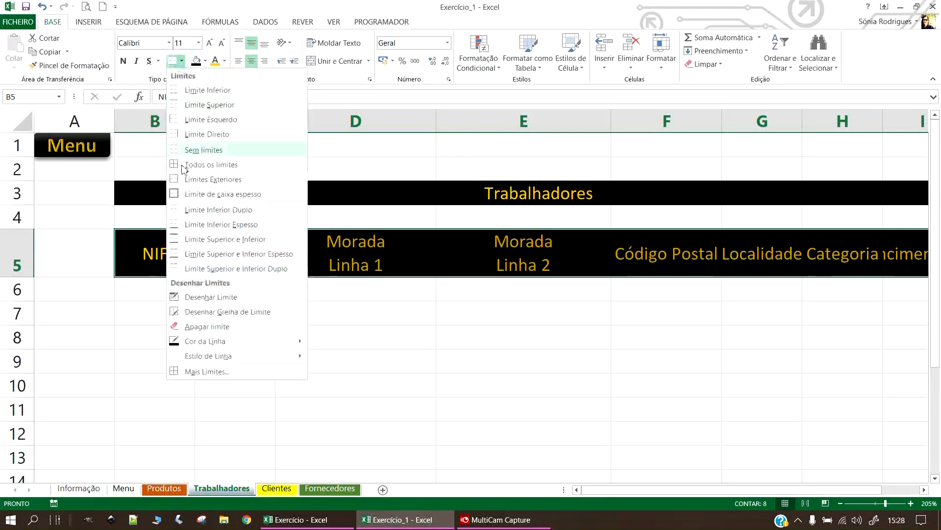
click(189, 165)
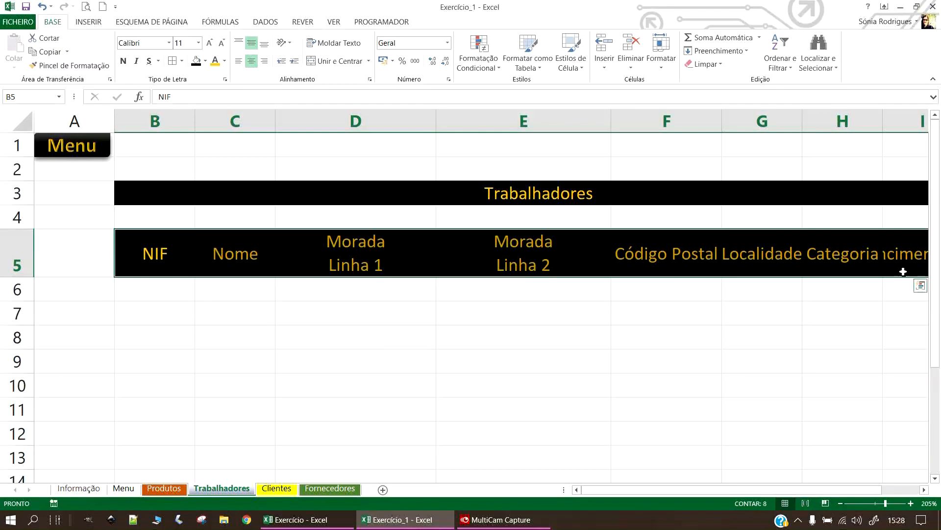
click(343, 49)
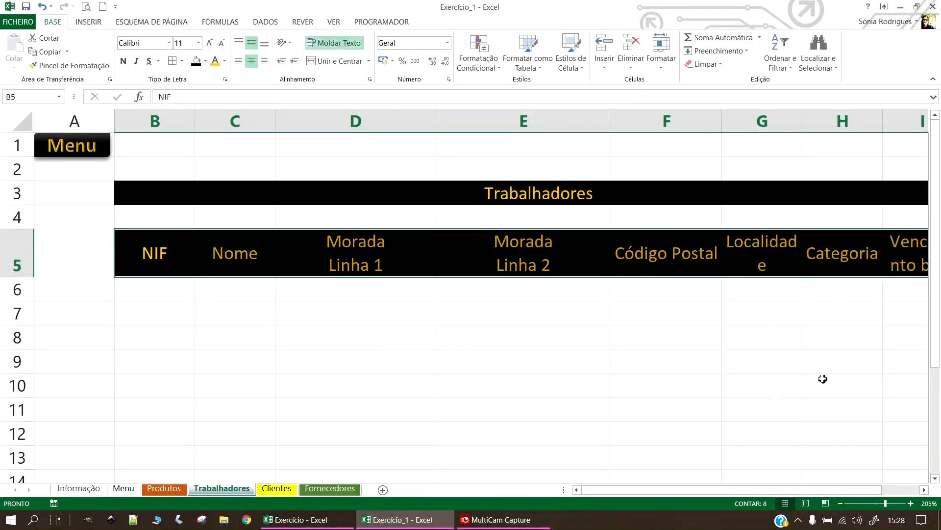
click(863, 341)
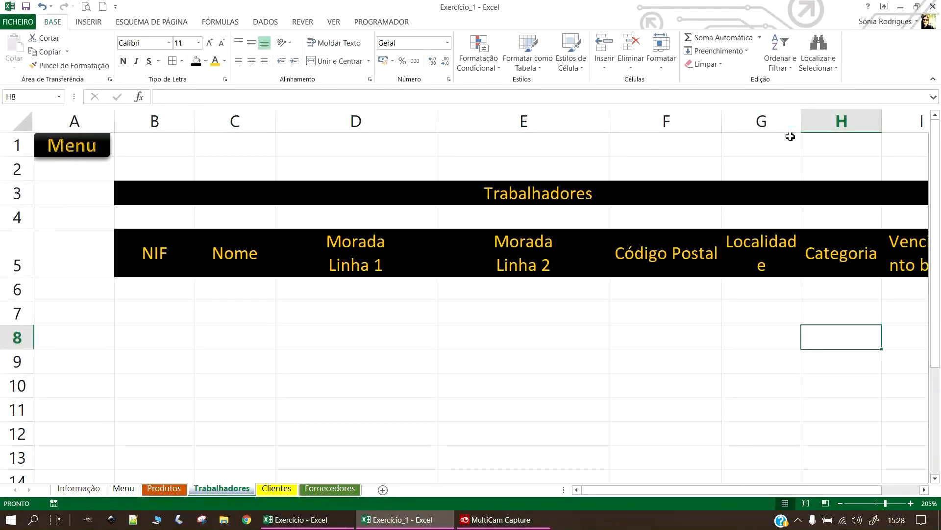
Autofit column G for Localidade, narrow columns D and E, and widen column I.
double_click(804, 121)
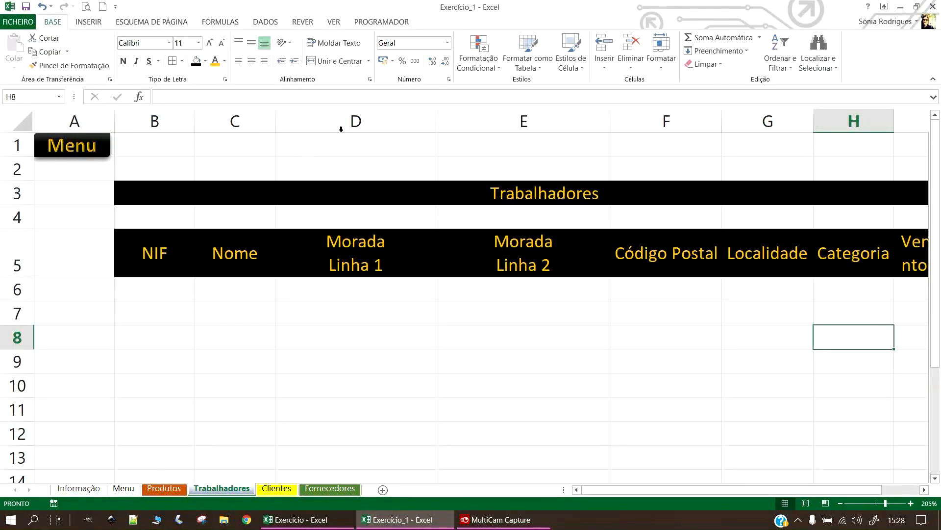
drag(436, 121, 400, 121)
drag(574, 121, 559, 121)
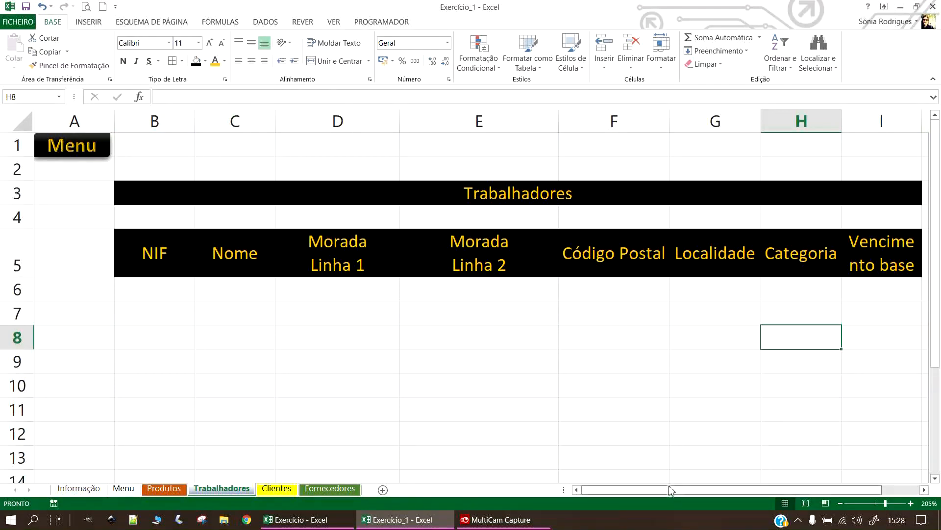
scroll(572, 285, down, 1)
drag(856, 119, 890, 129)
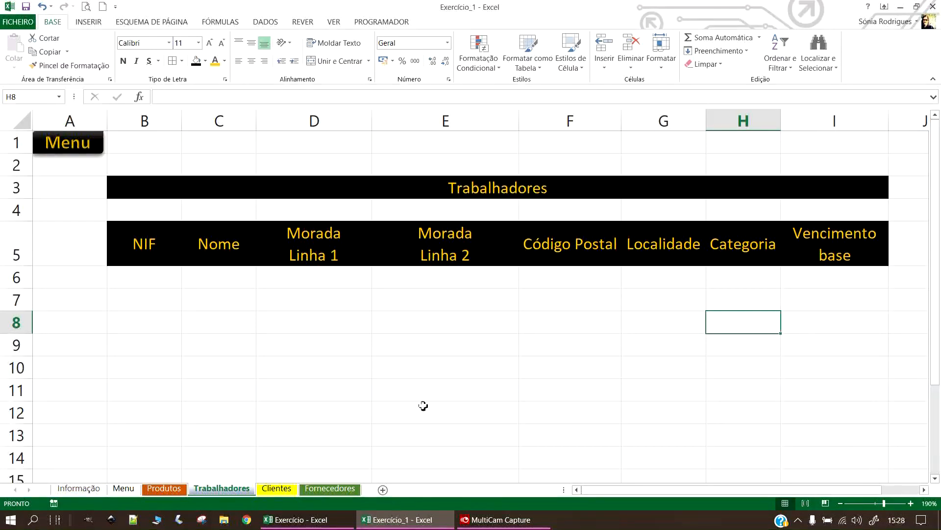
click(176, 340)
Apply All Borders to the empty data area B6:I13.
click(129, 276)
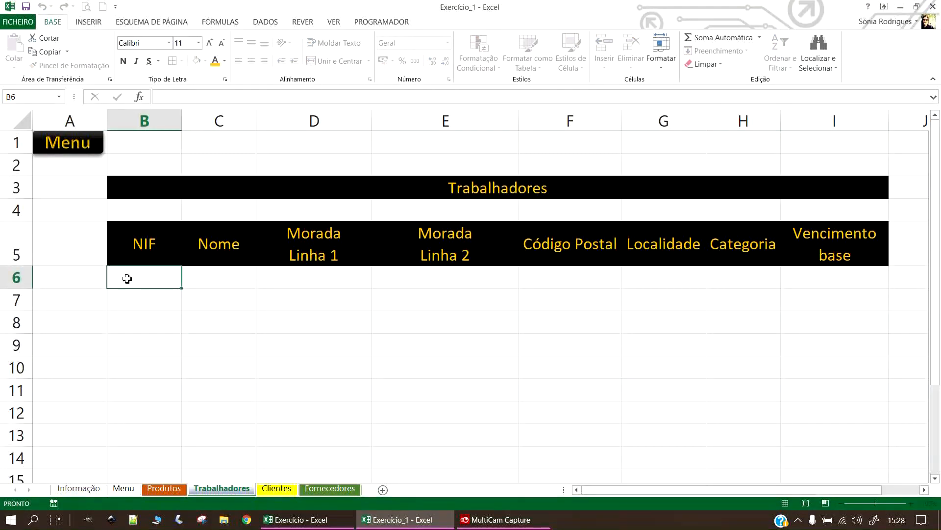
drag(126, 282, 871, 435)
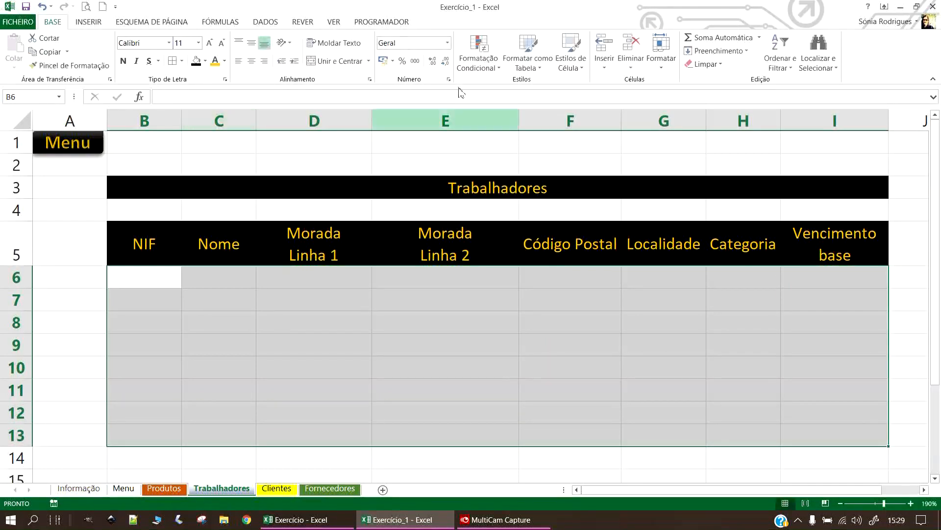
click(172, 61)
click(383, 374)
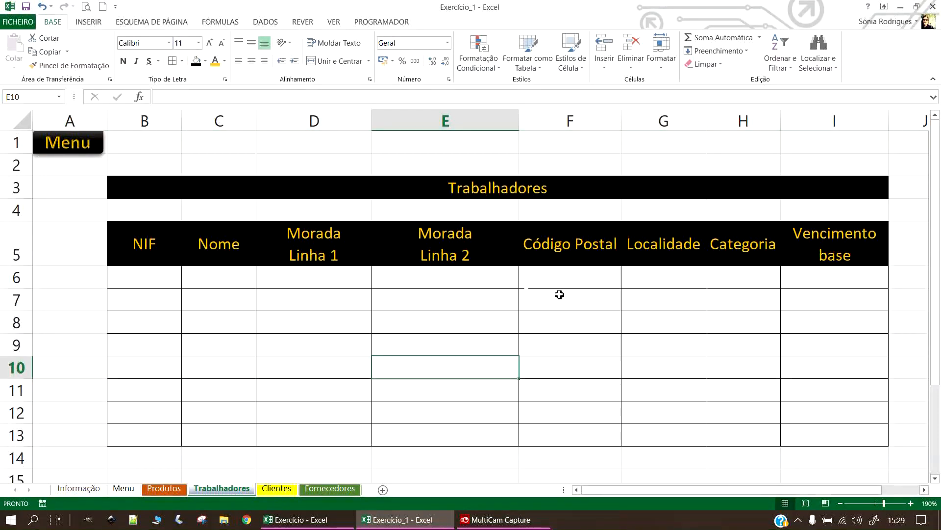
Shrink spacer rows 2 and 4, widen NIF column B, and select B6:B13.
drag(17, 175, 29, 159)
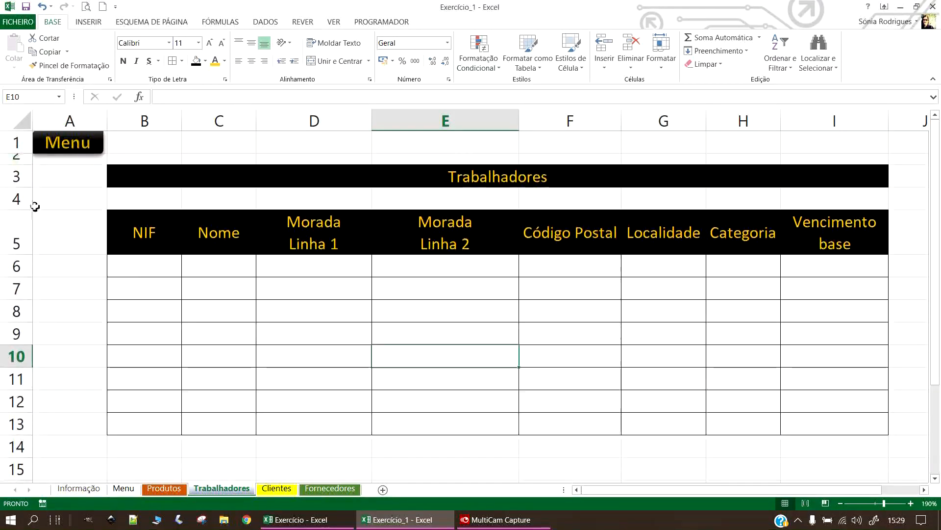
drag(20, 209, 21, 193)
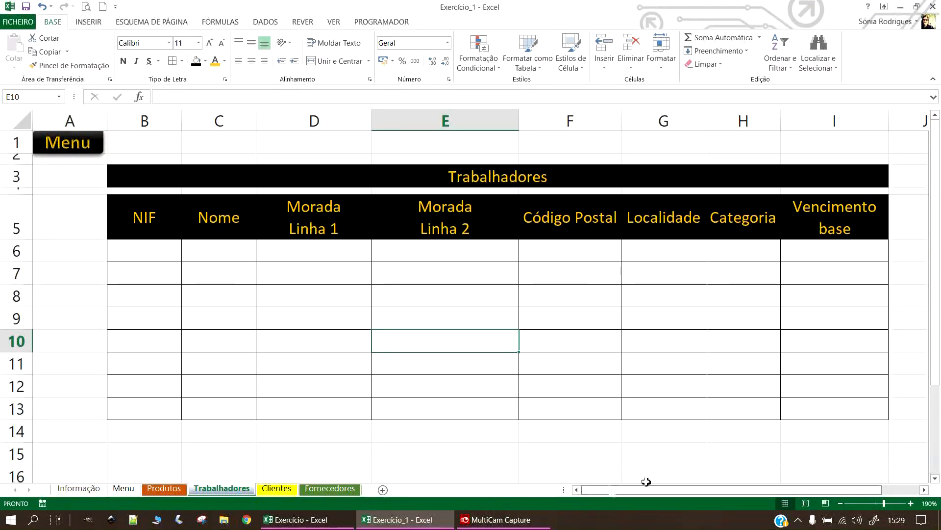
drag(326, 399, 325, 387)
click(139, 251)
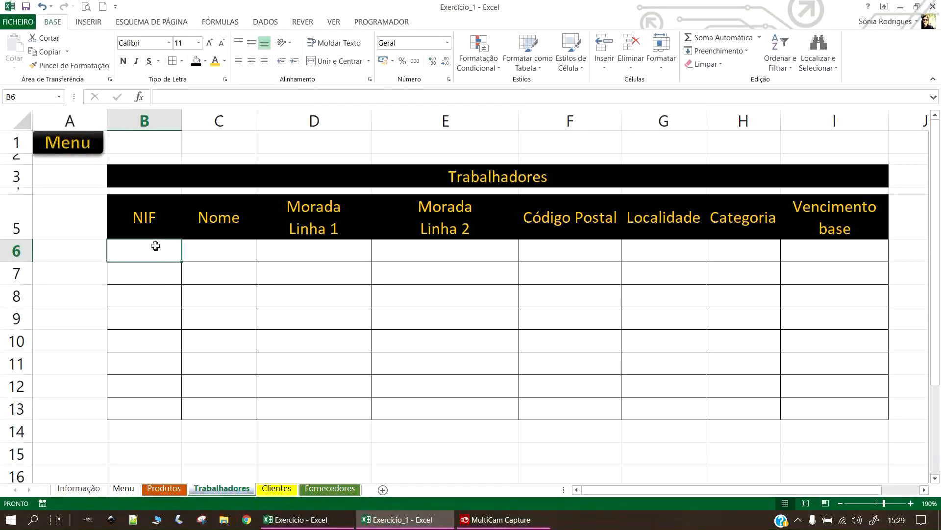
drag(182, 120, 201, 120)
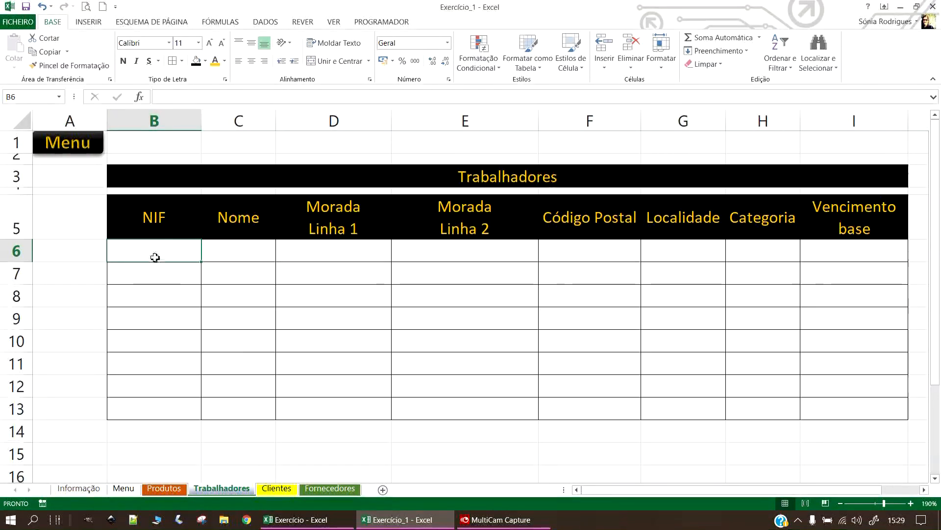
drag(164, 250, 162, 417)
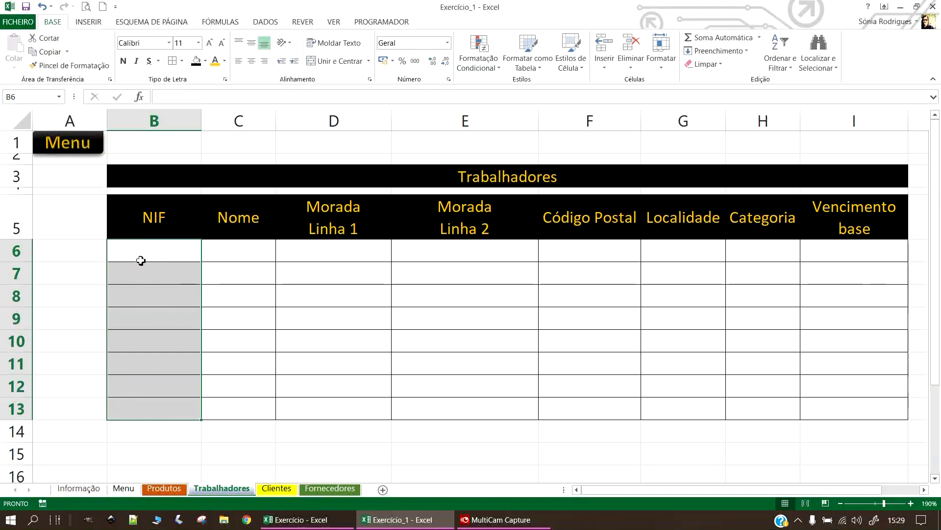
Open Validação de Dados for the NIF cells from the Dados tab.
click(275, 24)
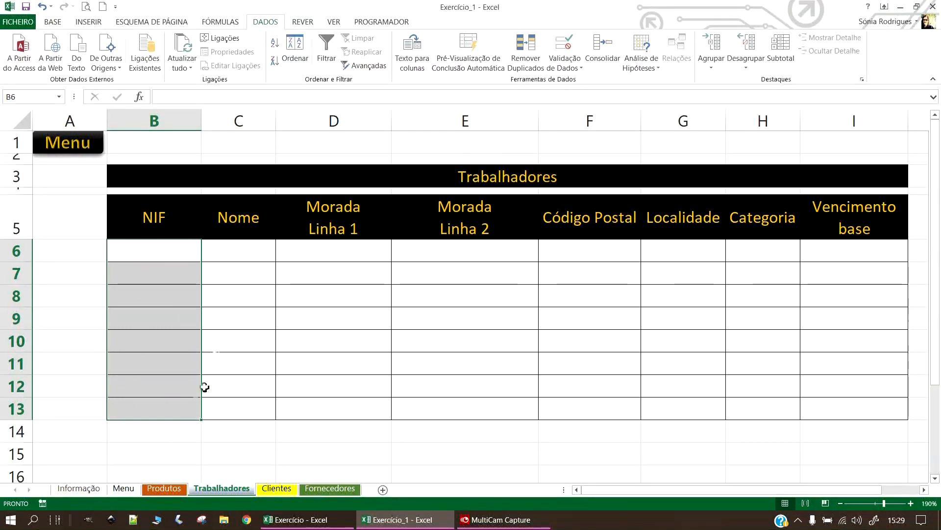
click(566, 67)
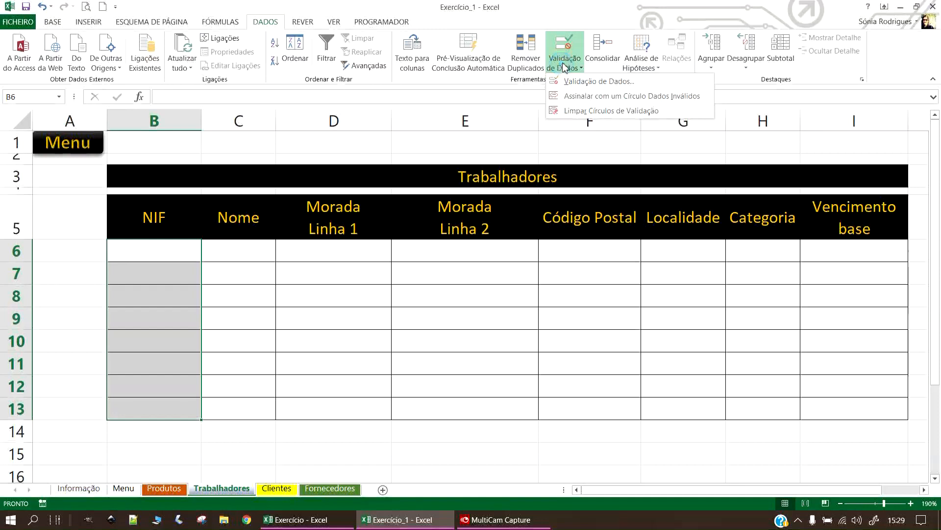
click(580, 79)
drag(351, 187, 500, 193)
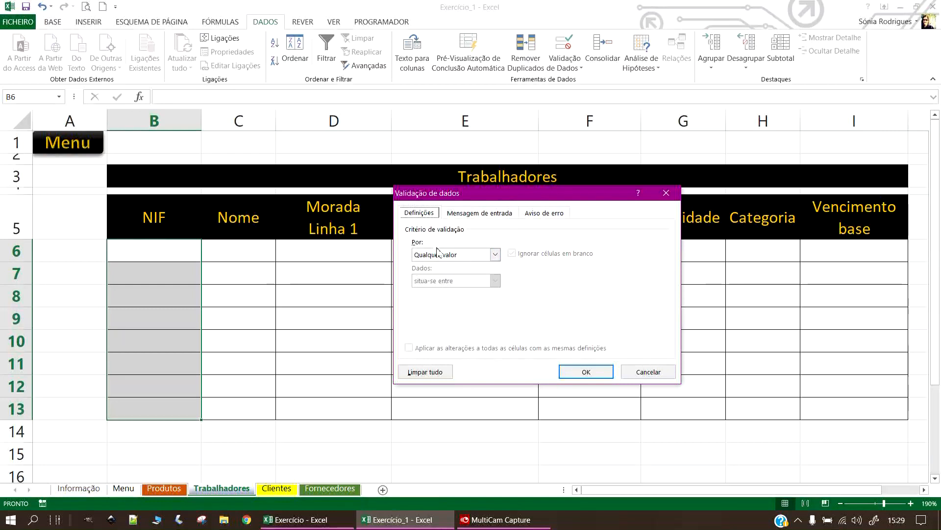
Set the validation rule to Comprimento do texto é igual a 9.
click(453, 255)
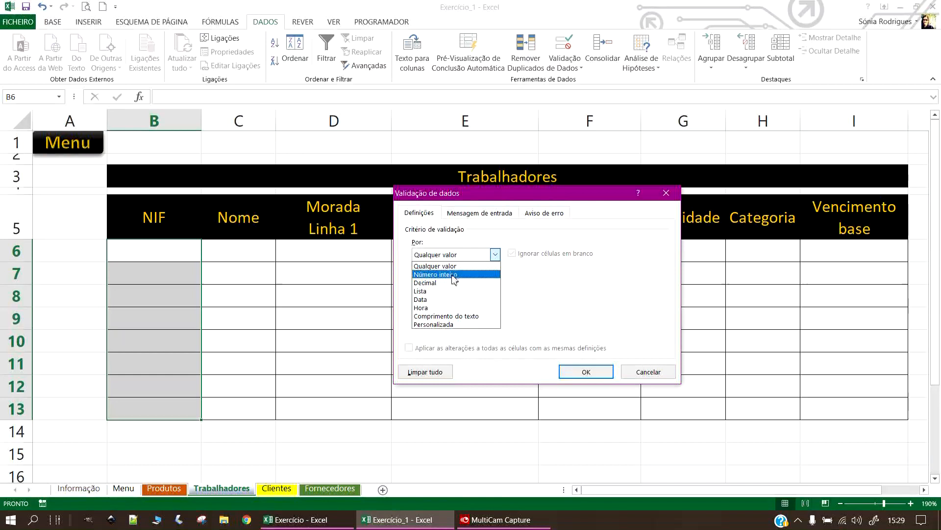
click(469, 275)
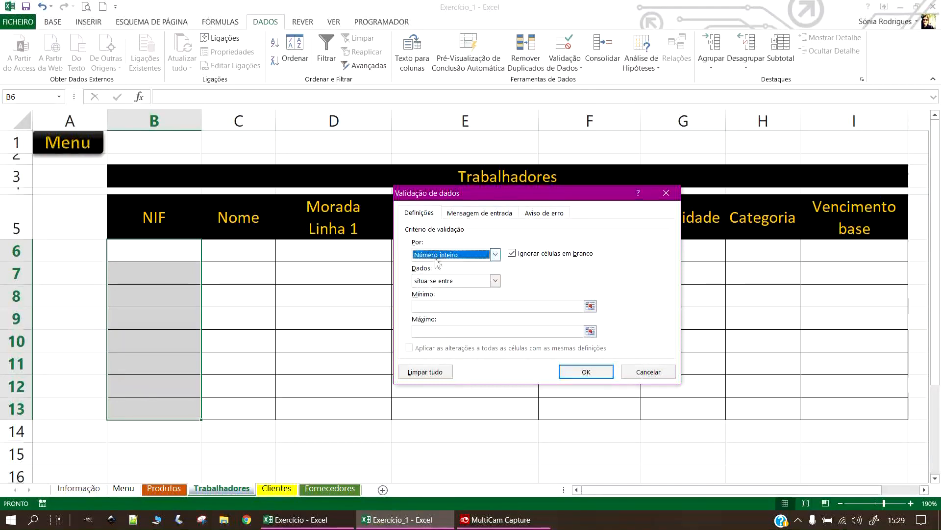
click(495, 281)
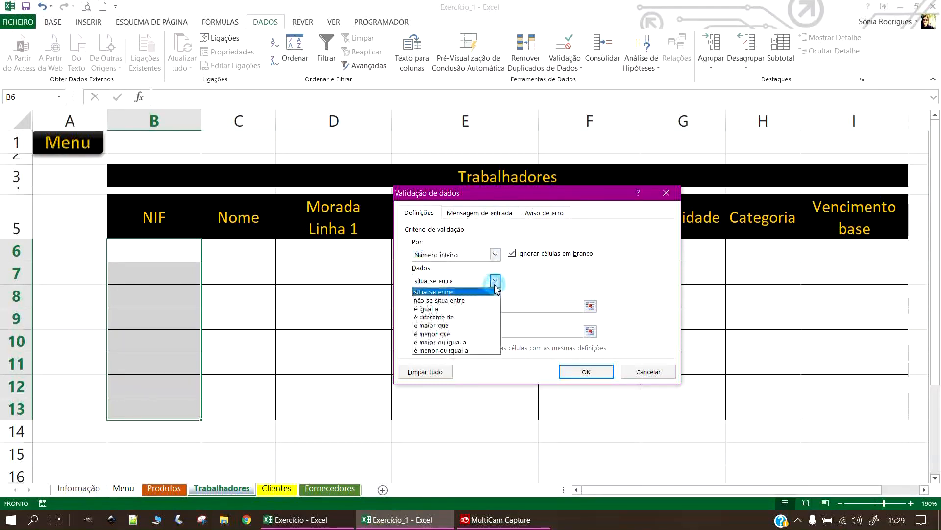
click(495, 252)
click(495, 254)
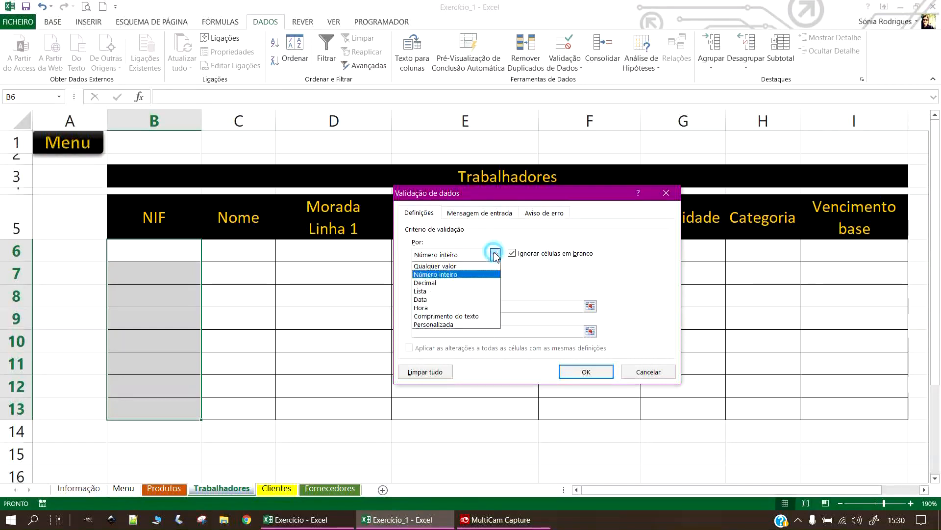
click(457, 316)
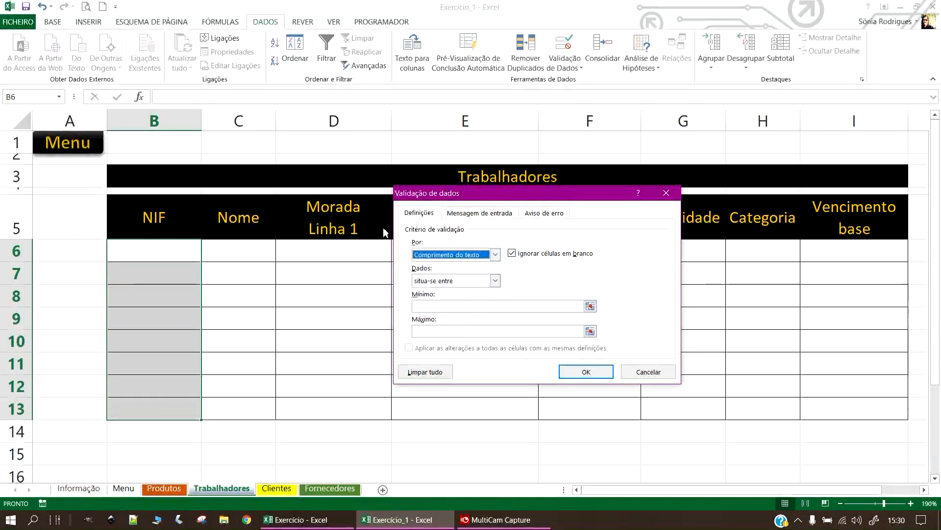
click(495, 280)
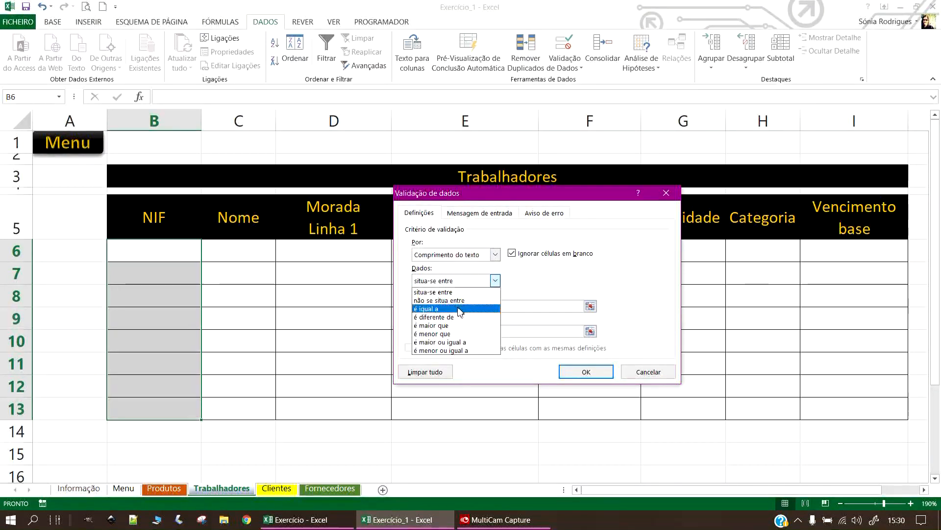
click(461, 309)
click(500, 306)
text(9)
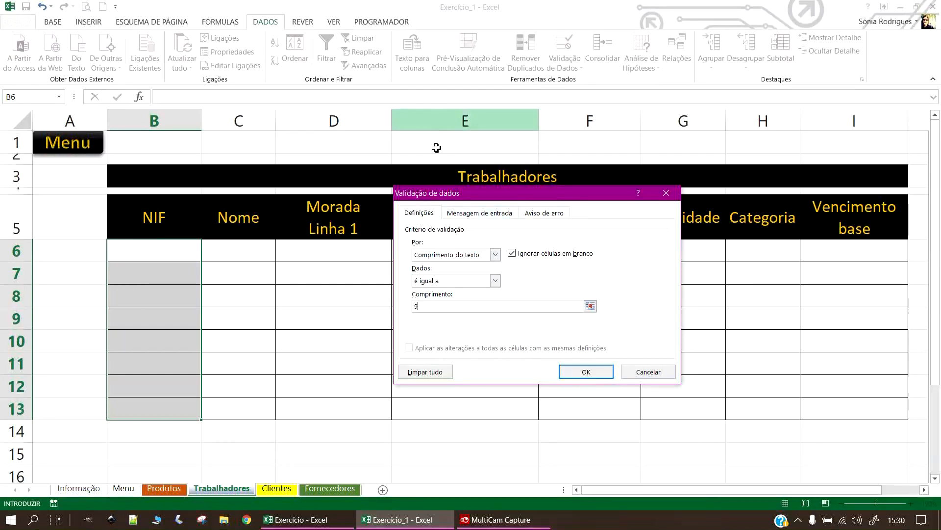
Add an input message titled 'Atenção' reading 'Inserir 9 algarismos.' and check it on NIF cells.
click(482, 212)
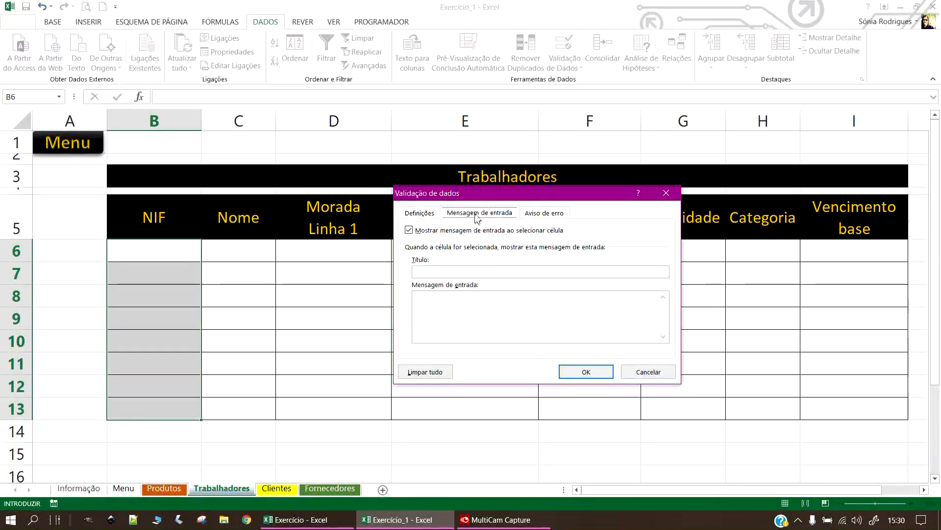
click(429, 273)
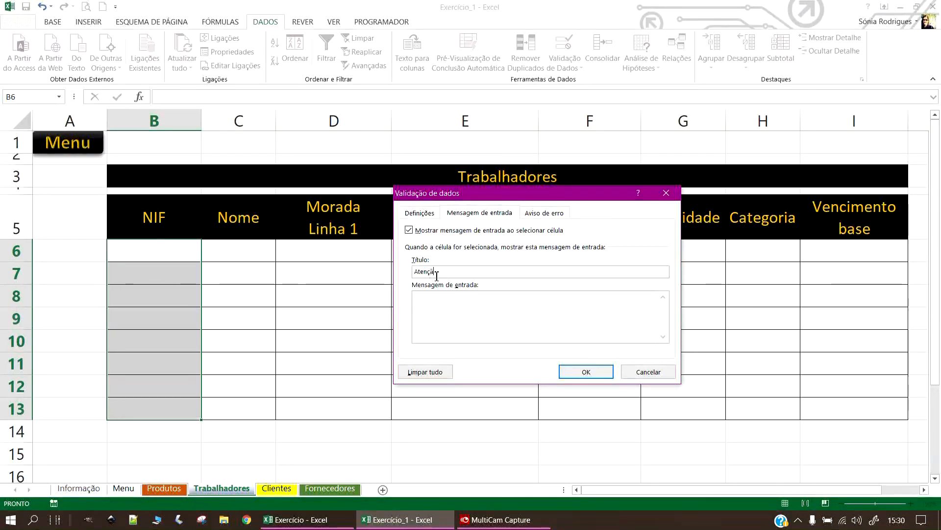
click(497, 305)
text(Inserir 9 algarismos.)
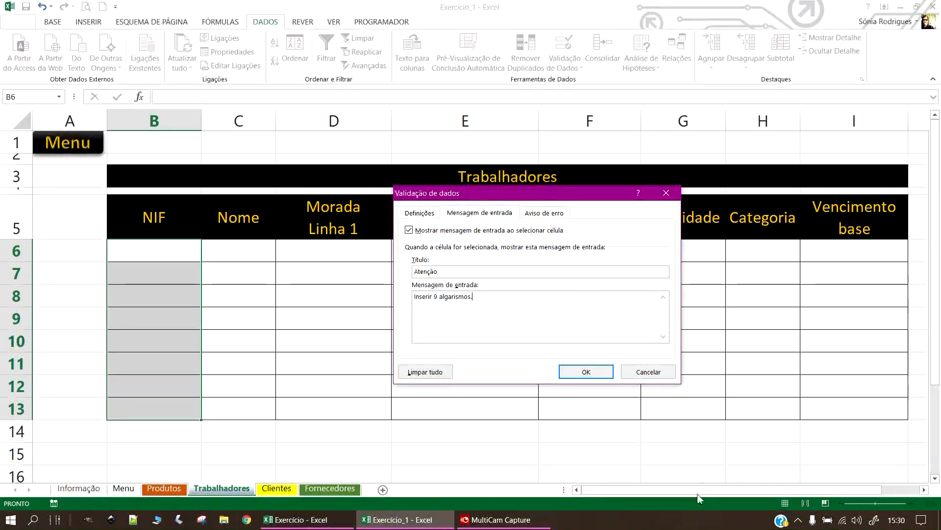
click(586, 370)
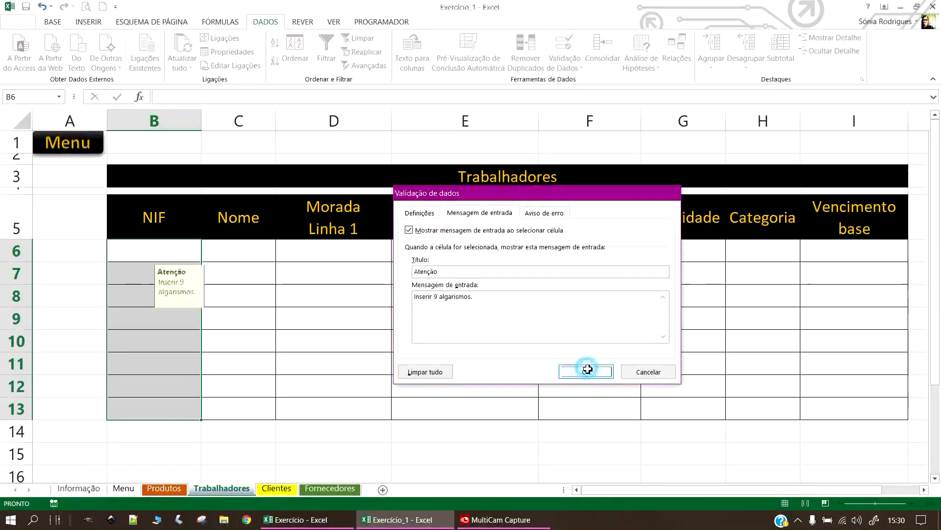
click(145, 279)
click(139, 293)
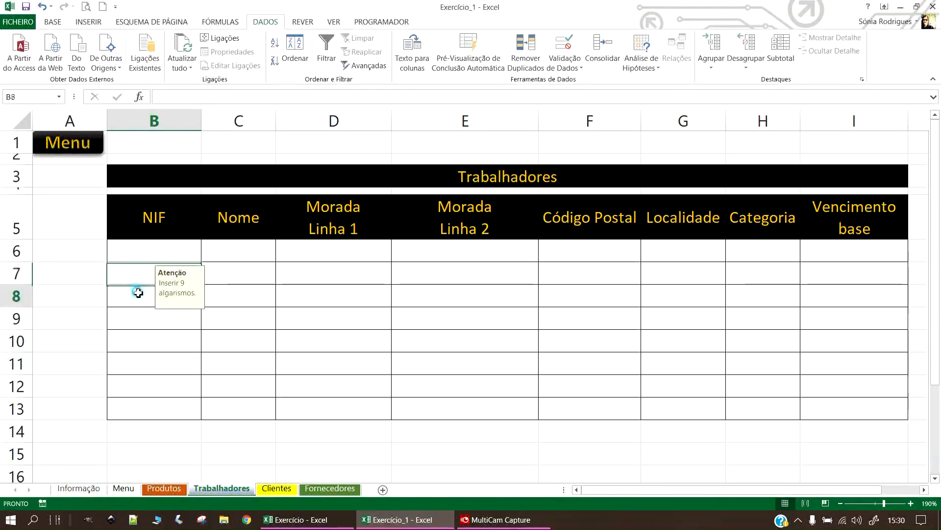
Enter 999999999 as the first NIF in B6.
click(137, 323)
click(134, 337)
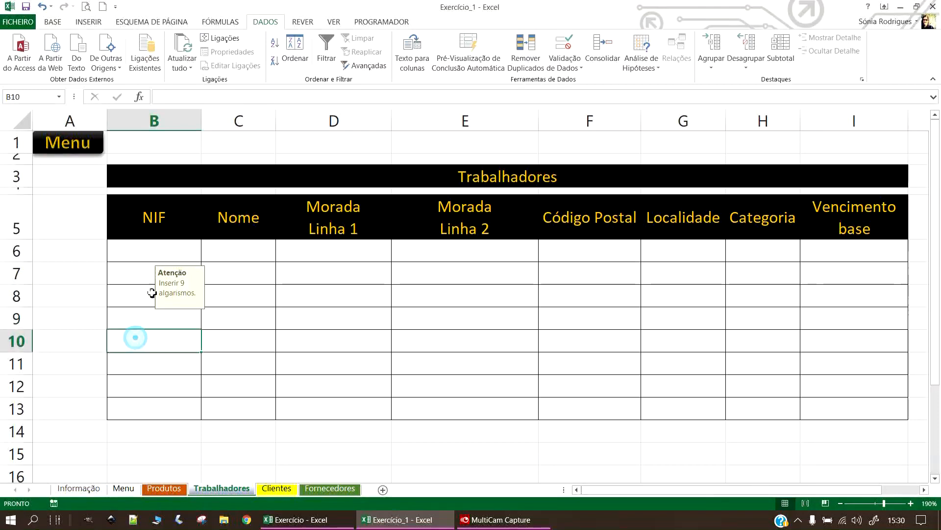
click(151, 367)
click(157, 250)
text(9)
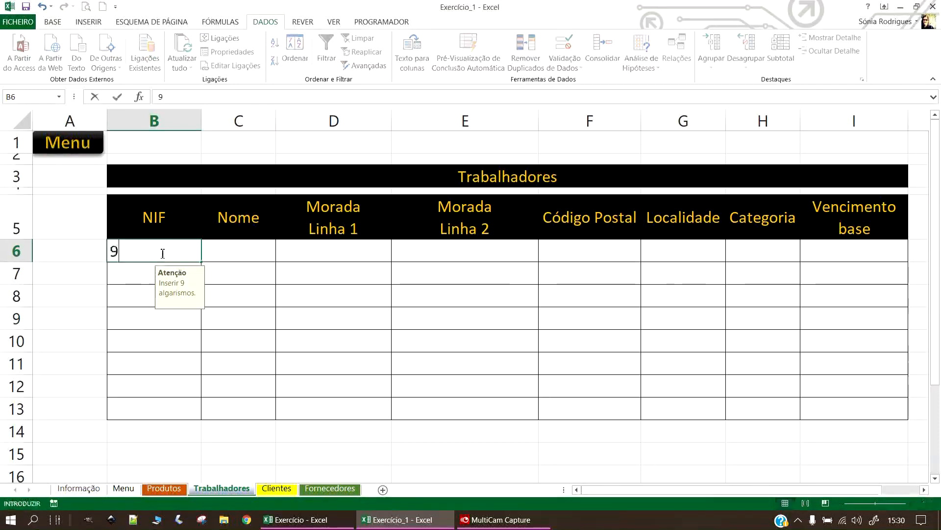
text(99999999)
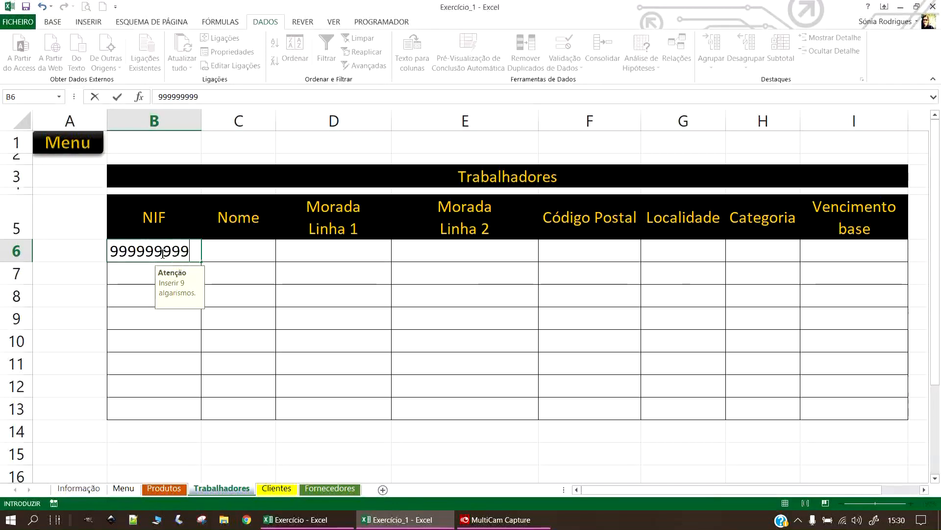
key(Return)
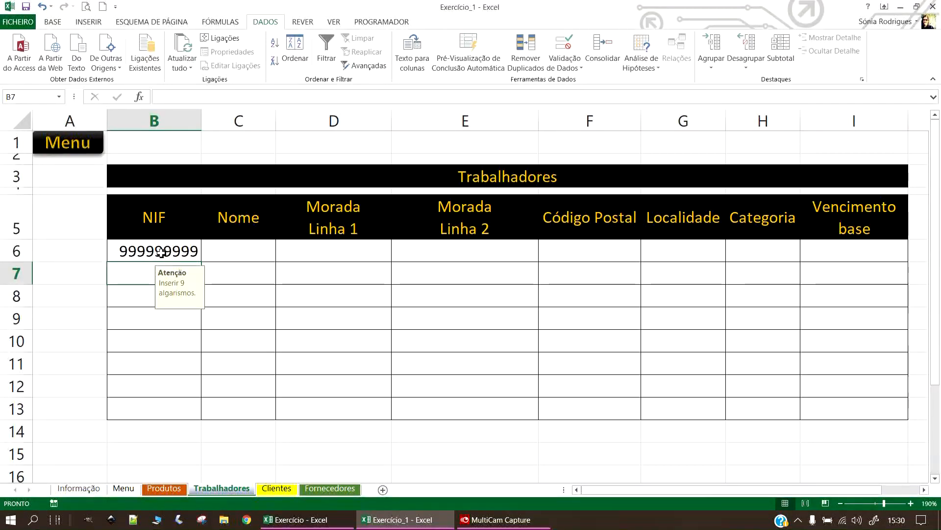
Test validation by entering 1 in B7, cancel the rejection, and reselect B6:B13.
text(1)
key(Return)
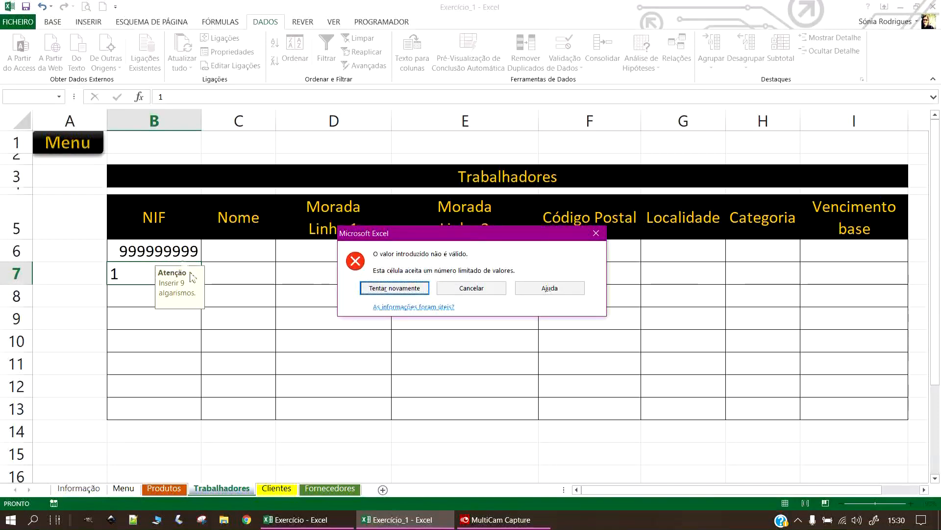
click(596, 233)
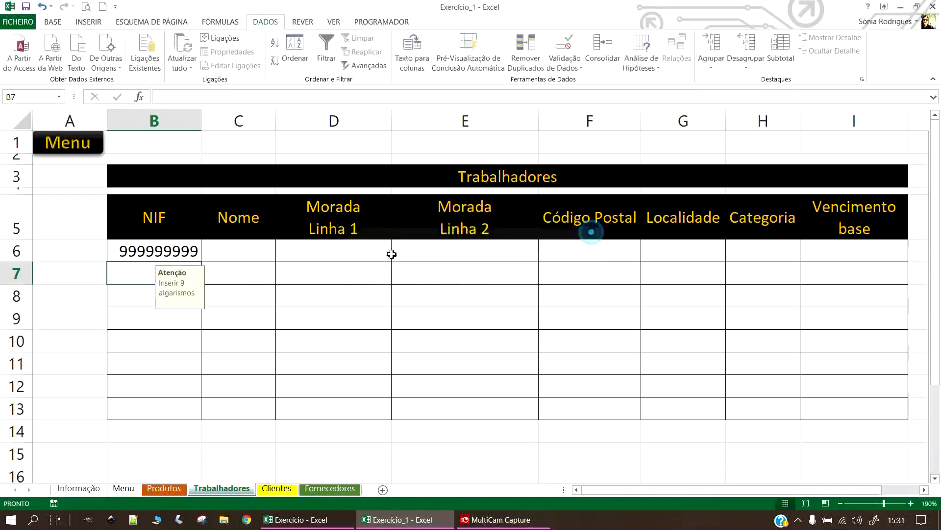
drag(125, 251, 159, 396)
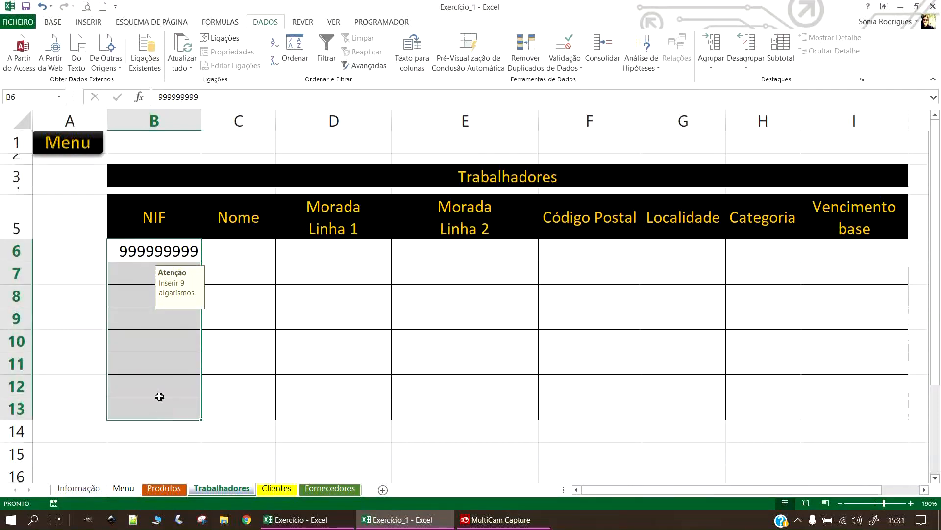
Turn off the input message shown when a NIF cell is selected.
click(566, 66)
click(624, 87)
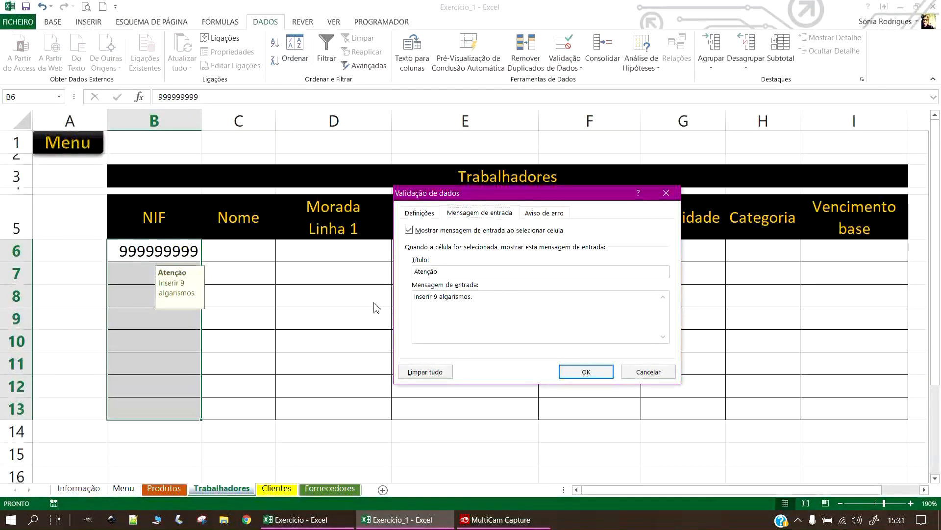
drag(485, 296, 415, 295)
drag(457, 271, 413, 270)
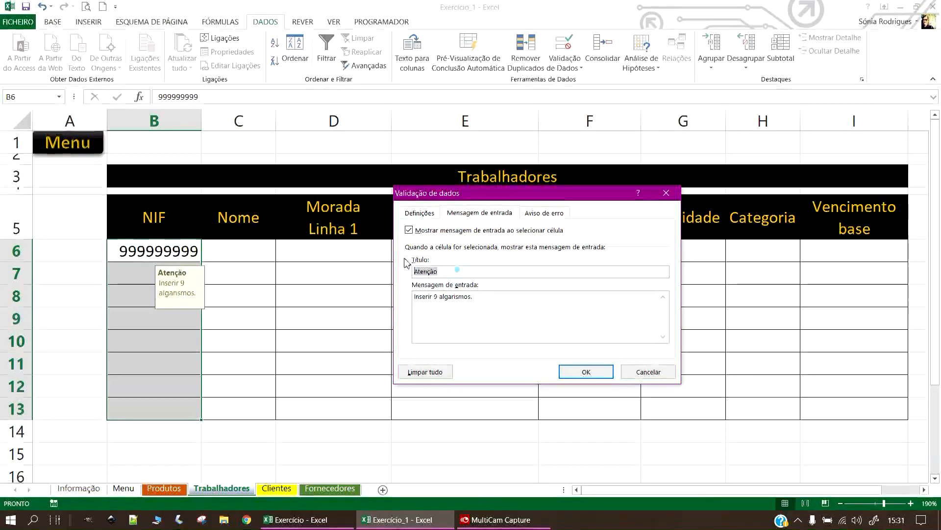
click(412, 231)
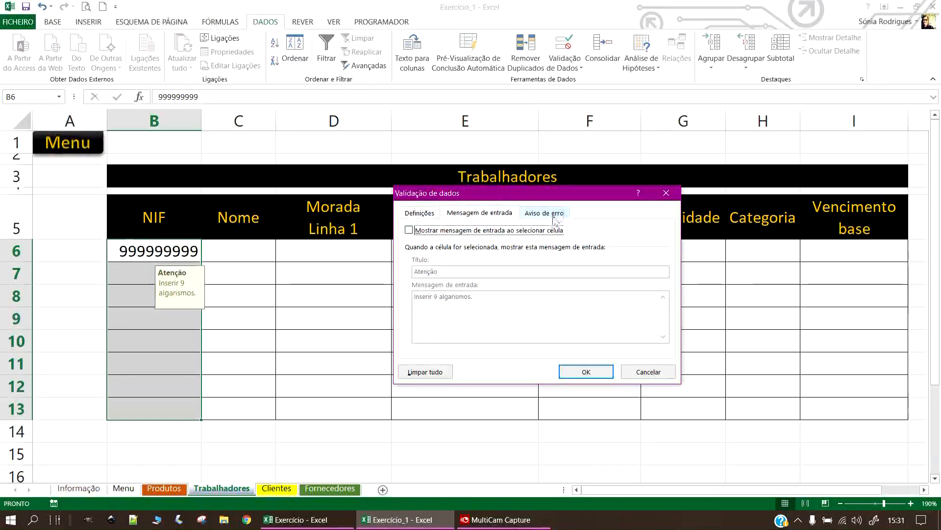
Set the NIF error alert title to 'Atenção' with message 'Número introduzido inválido!'.
click(537, 213)
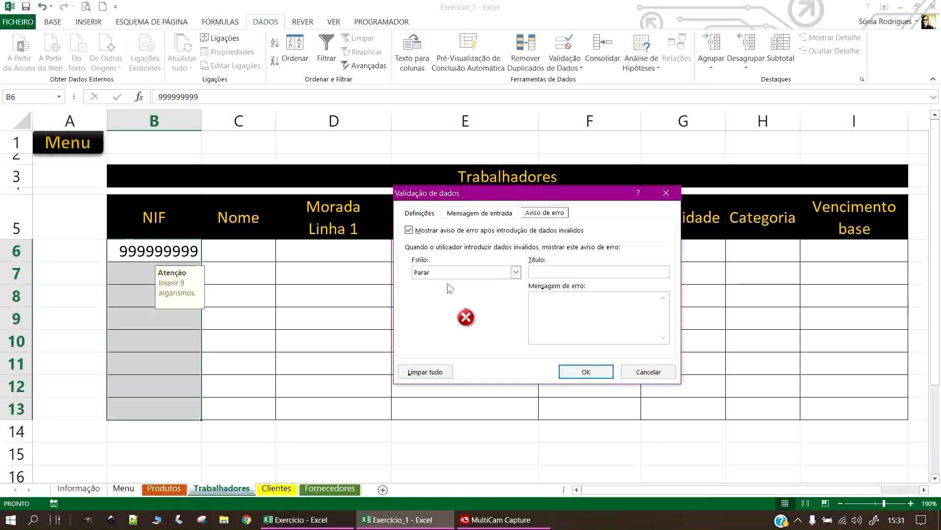
click(560, 270)
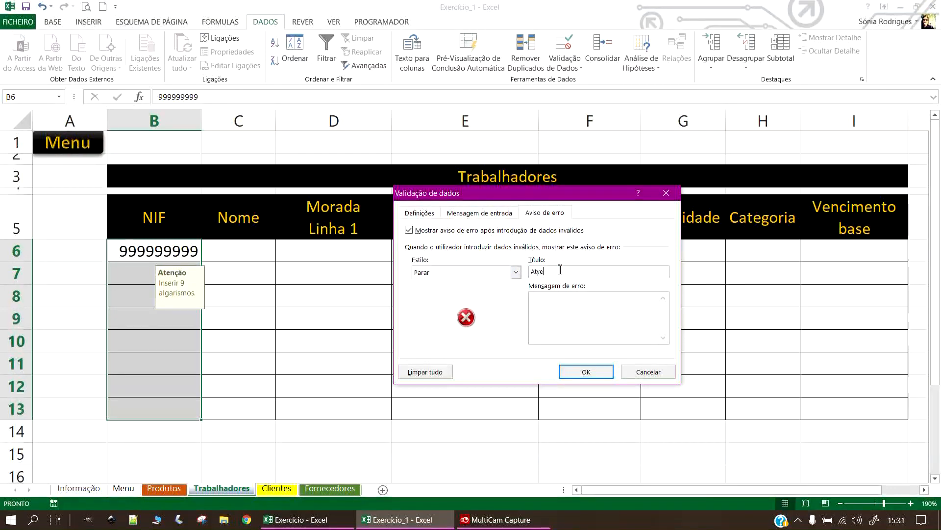
text(Atenção)
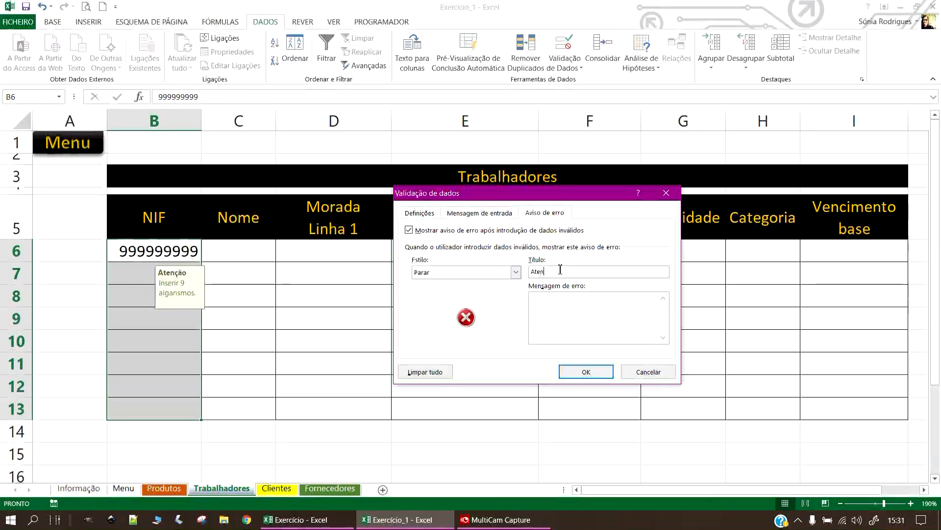
click(575, 300)
text(N)
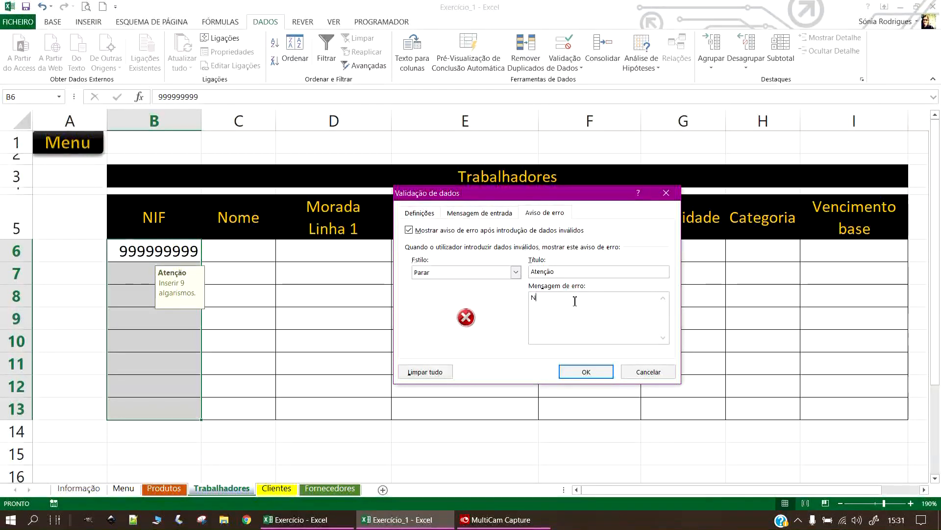
text(úmero introduzido)
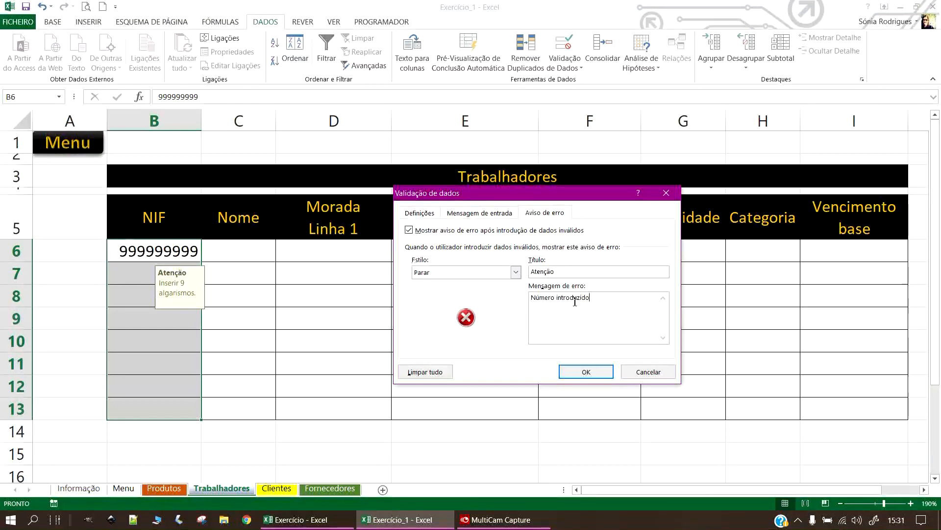
text( inválido!)
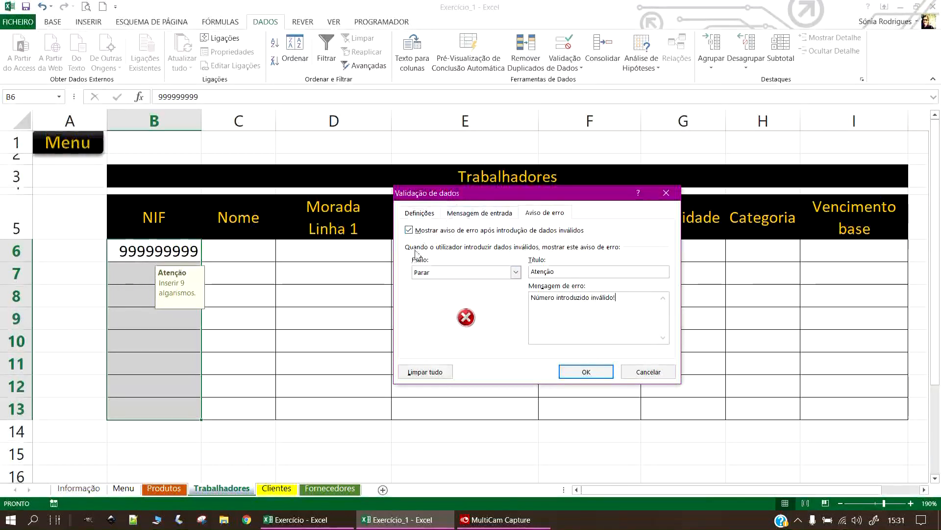
click(593, 373)
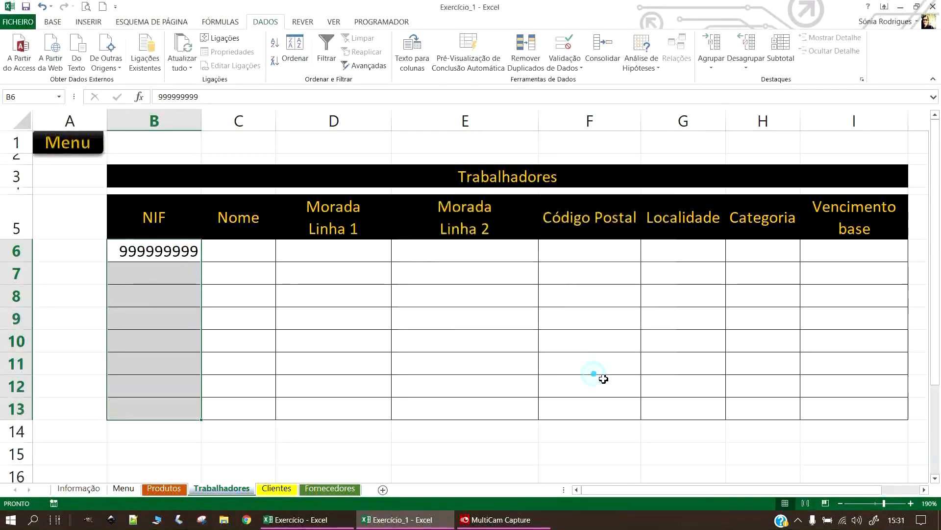
click(216, 293)
Enter 123456987 as the second NIF in B7 after the test value 1 is rejected.
click(183, 273)
text(1)
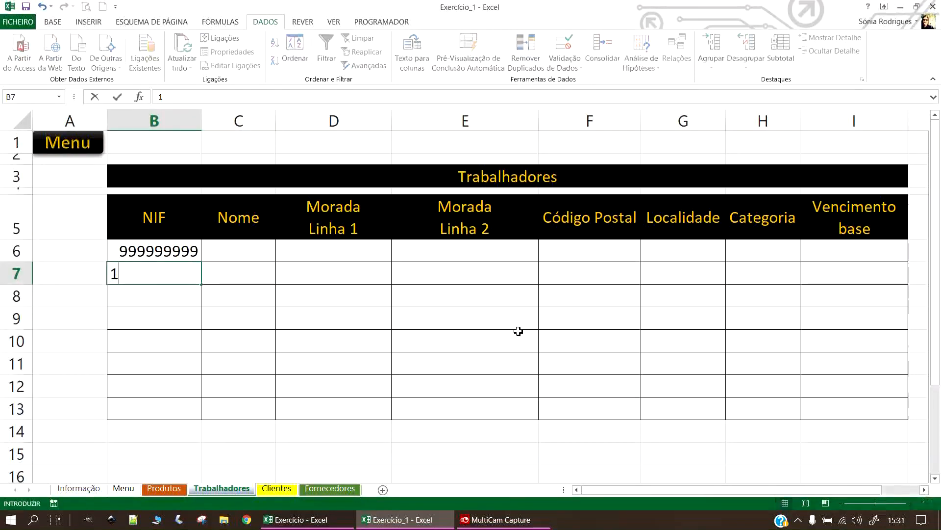
key(Return)
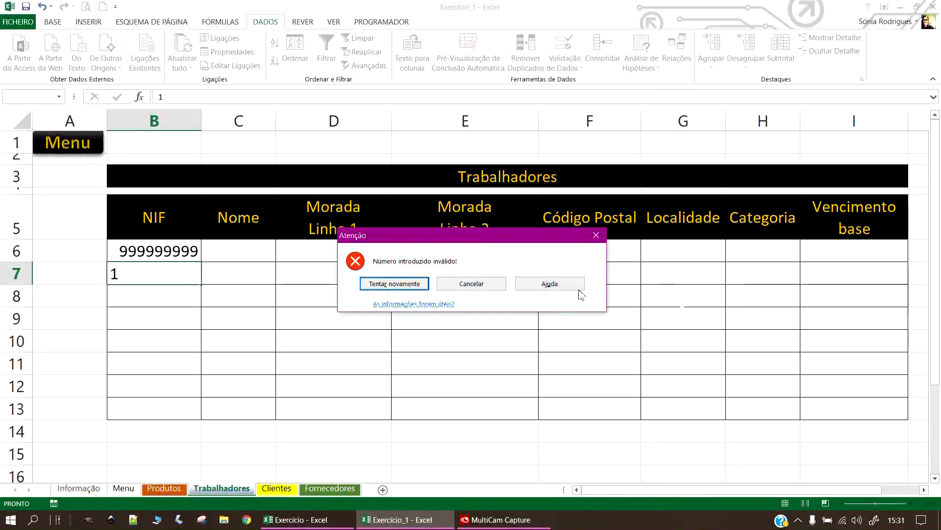
click(422, 284)
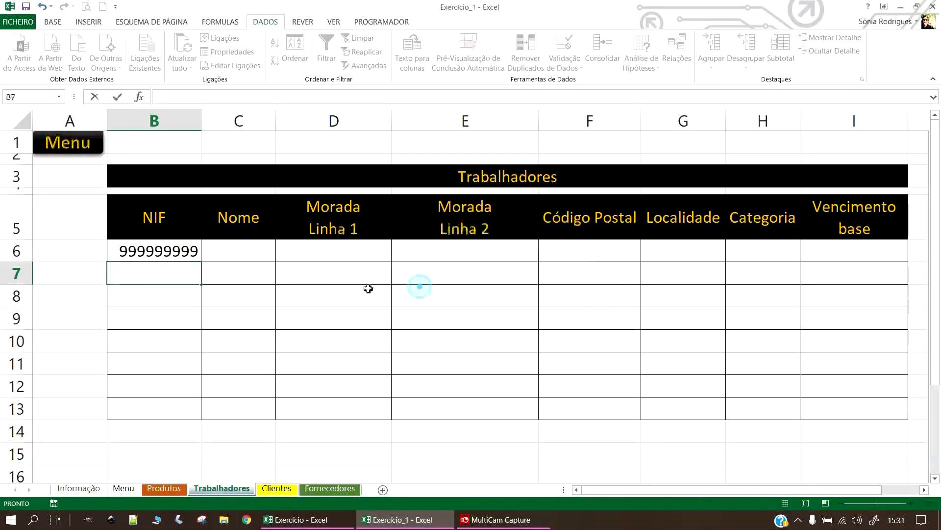
click(166, 274)
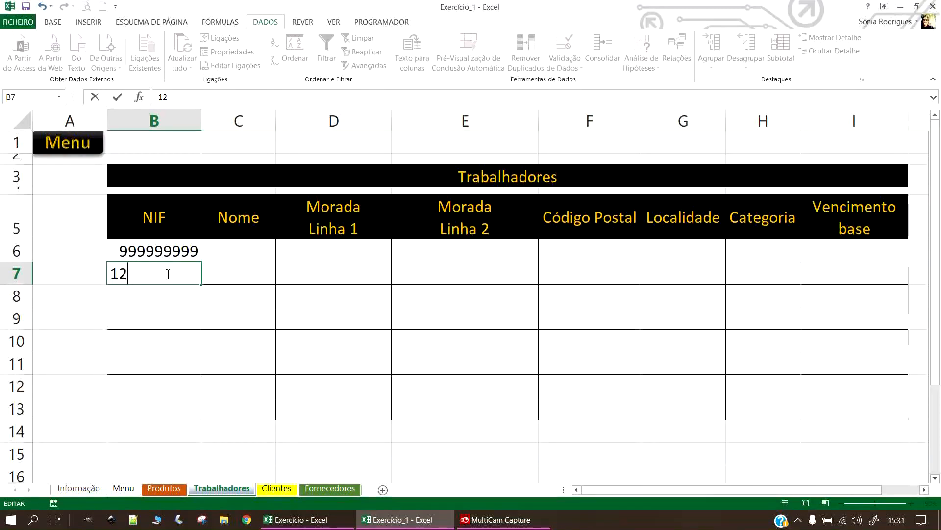
key(Return)
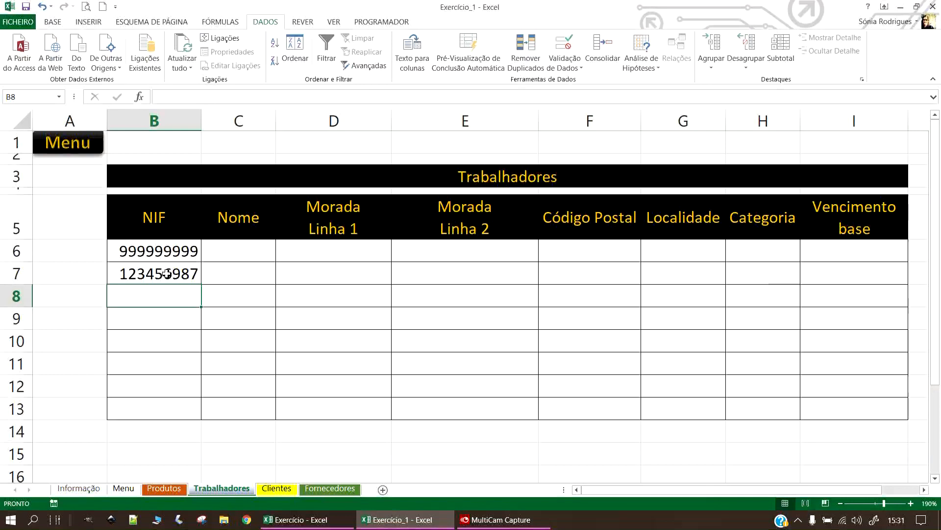
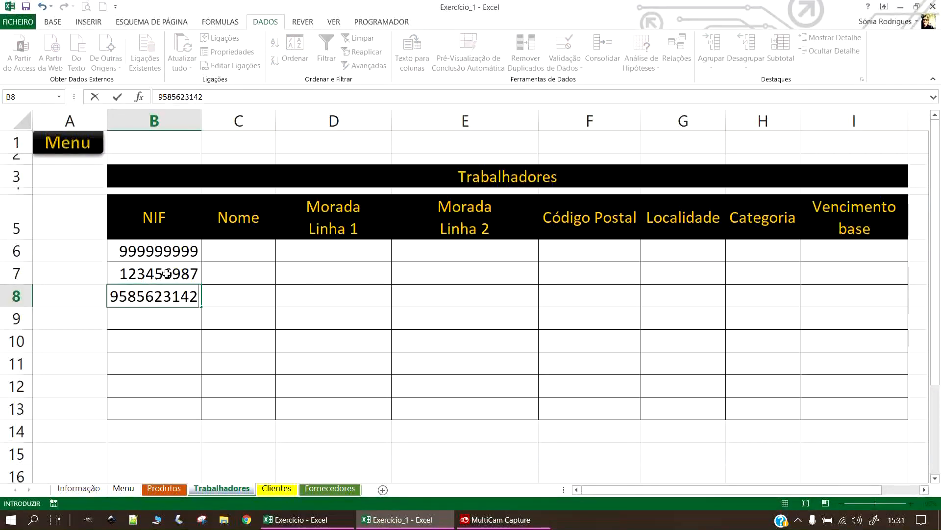
key(Return)
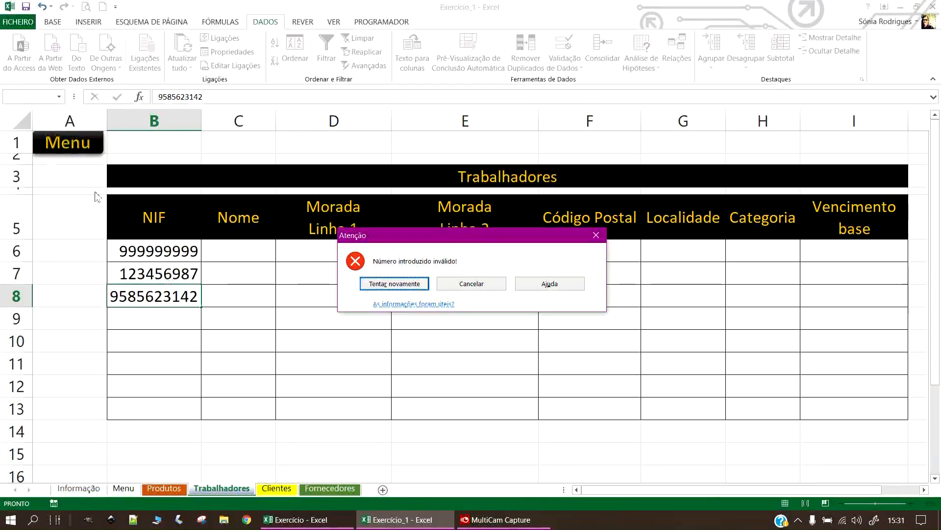
click(395, 285)
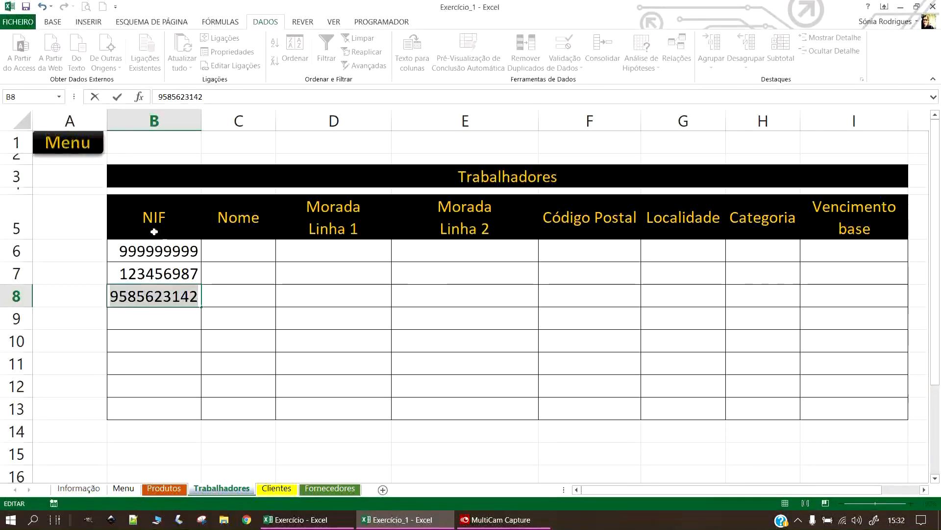
key(Return)
click(501, 283)
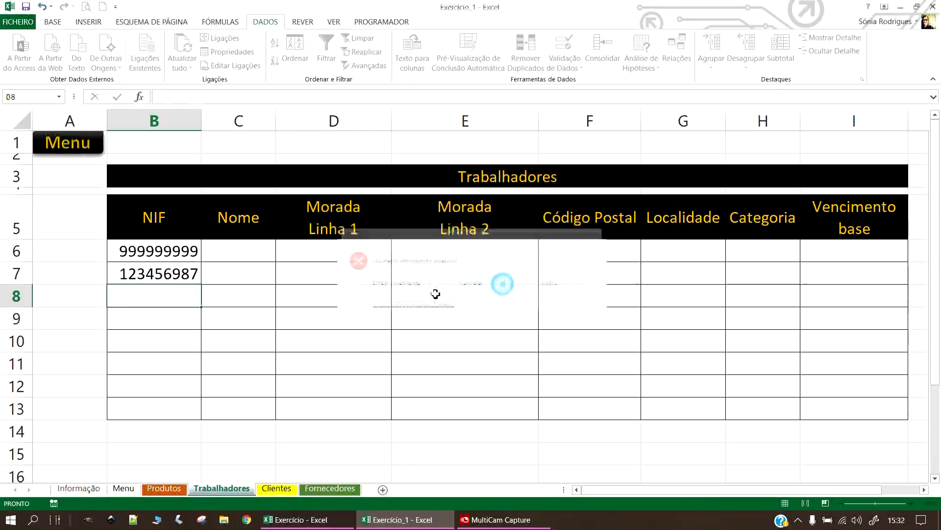
Change the error alert style for the NIF cells B6:B13 to Aviso.
drag(150, 251, 167, 419)
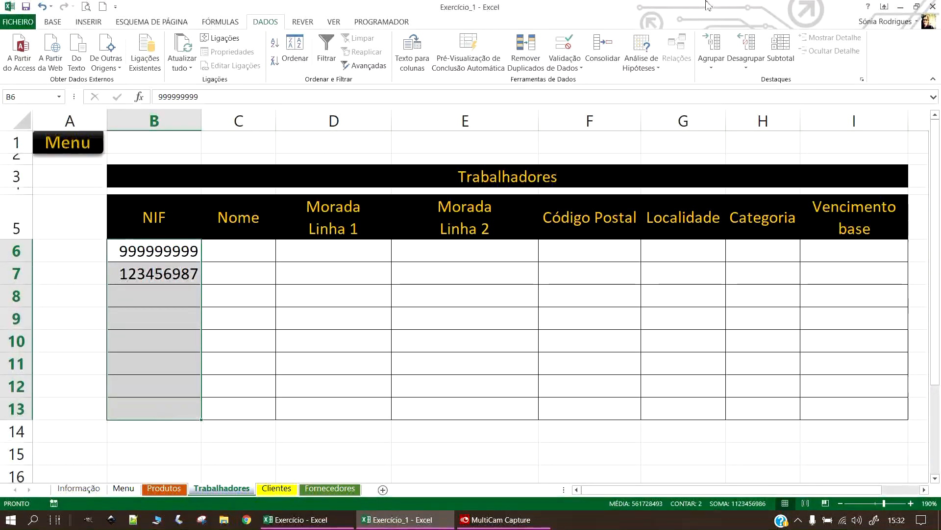
click(564, 44)
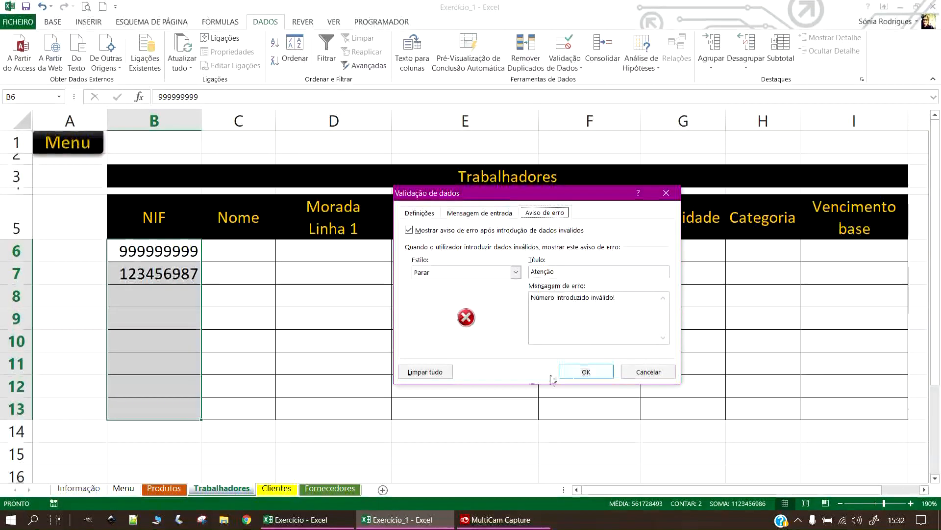
click(516, 272)
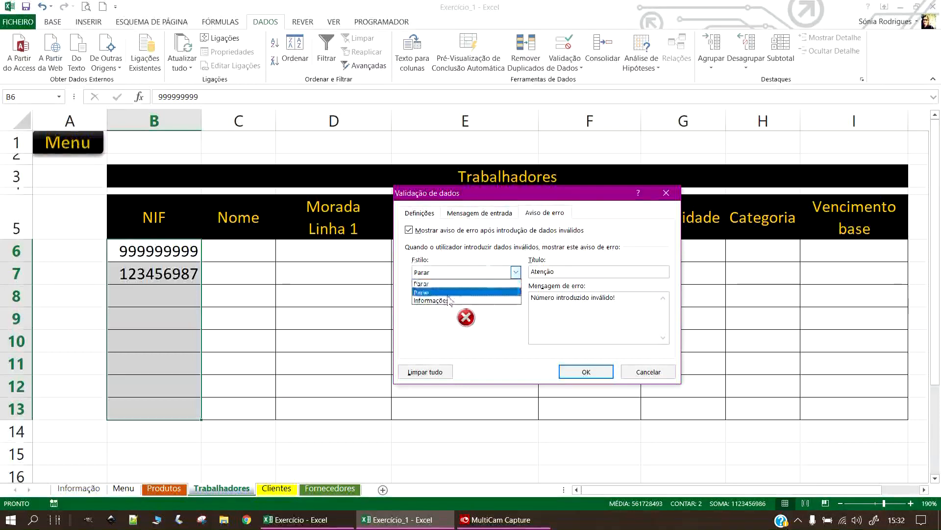
click(427, 292)
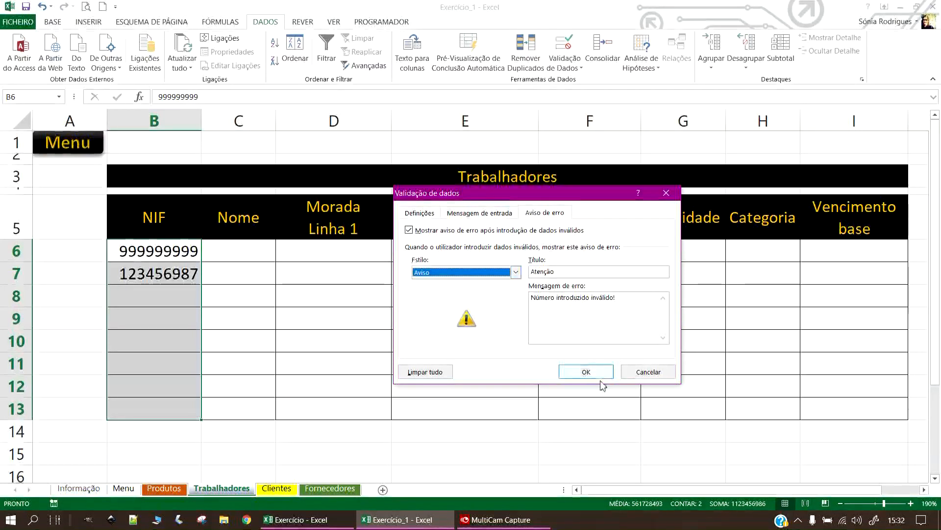
click(586, 371)
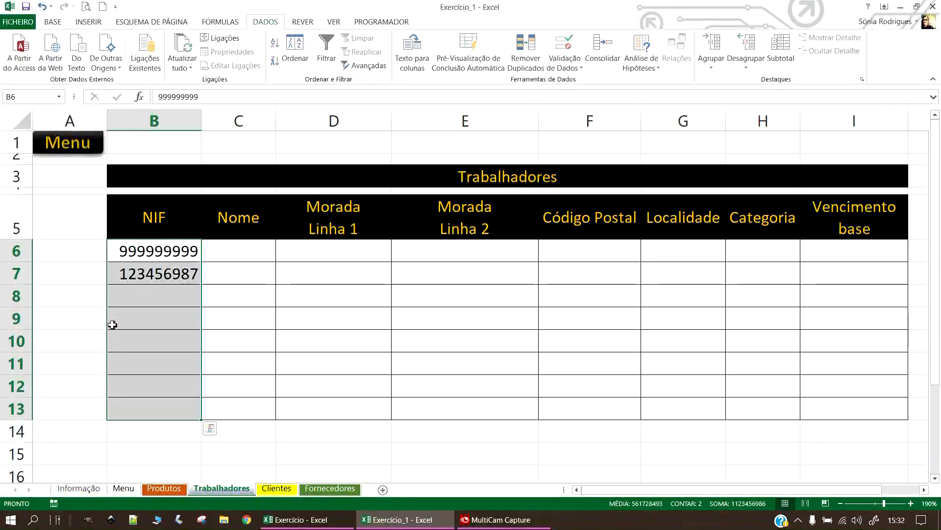
Enter 1 in B8, accept it despite the warning, and reselect B6:B13.
click(153, 302)
text(1)
key(Return)
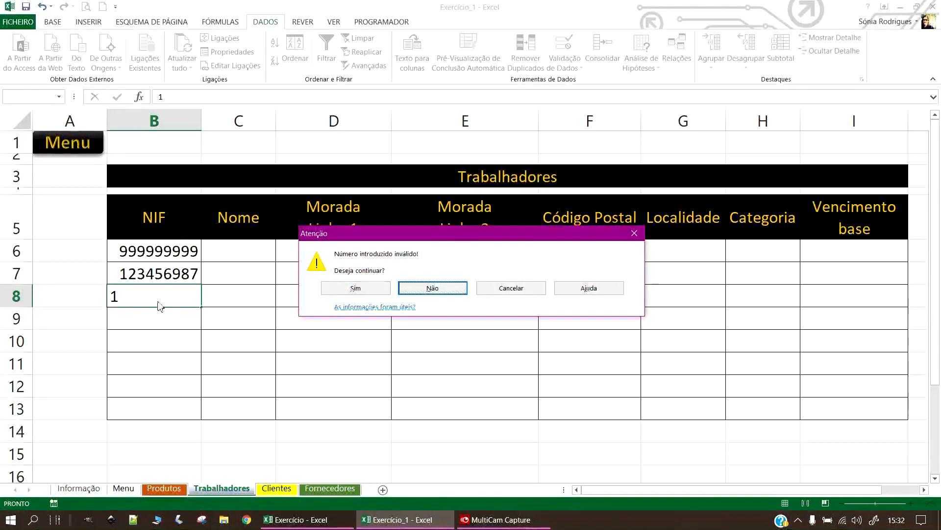
click(357, 288)
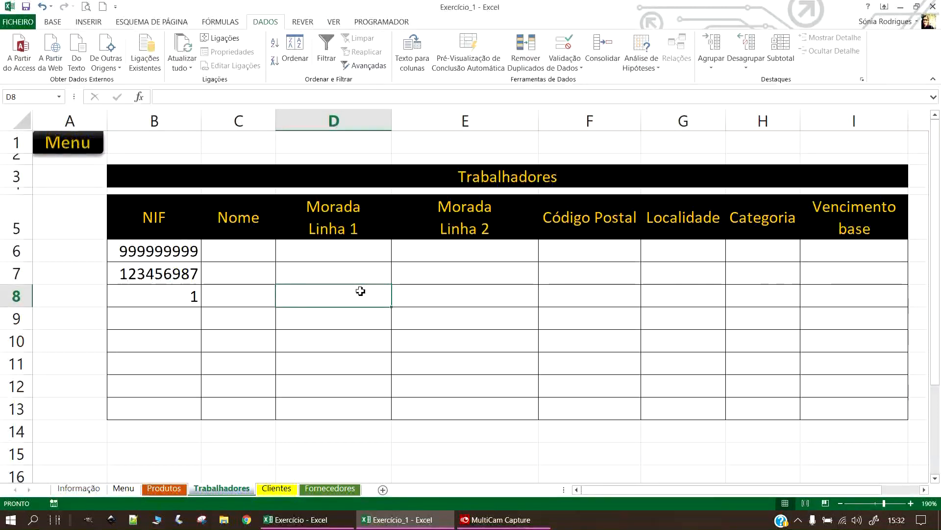
click(179, 297)
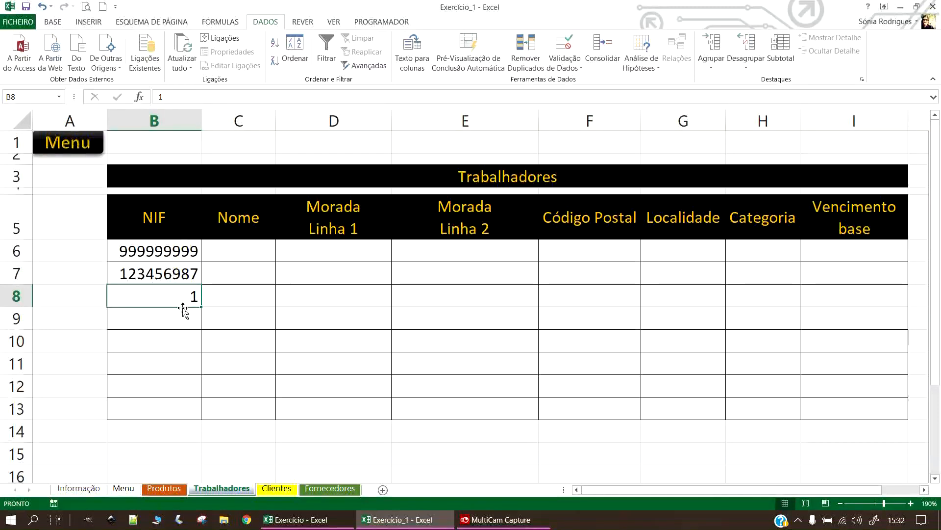
drag(175, 241, 196, 411)
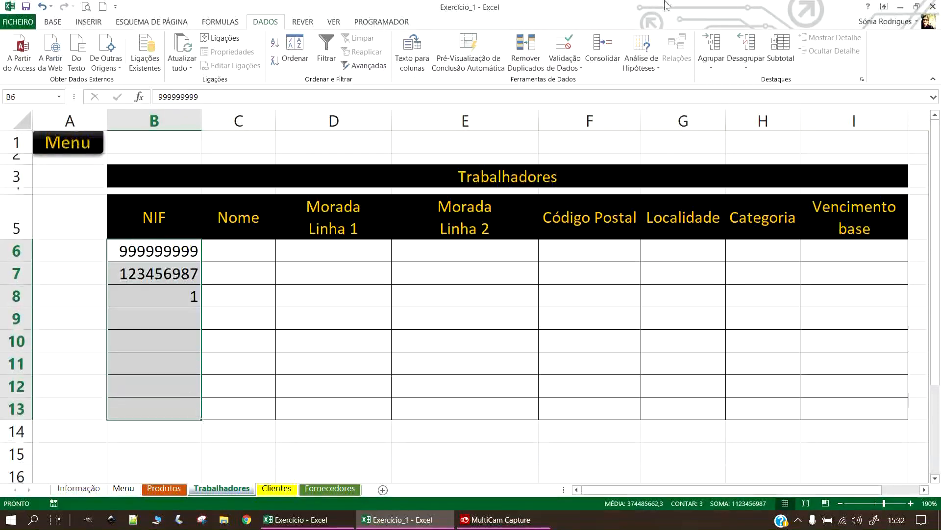
Change the NIF error alert style to Informações.
click(565, 68)
click(596, 81)
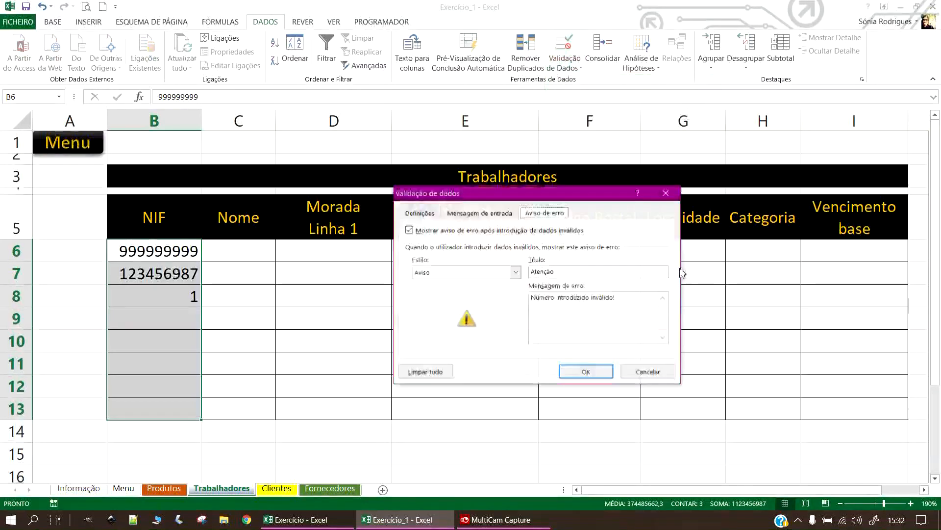
click(430, 272)
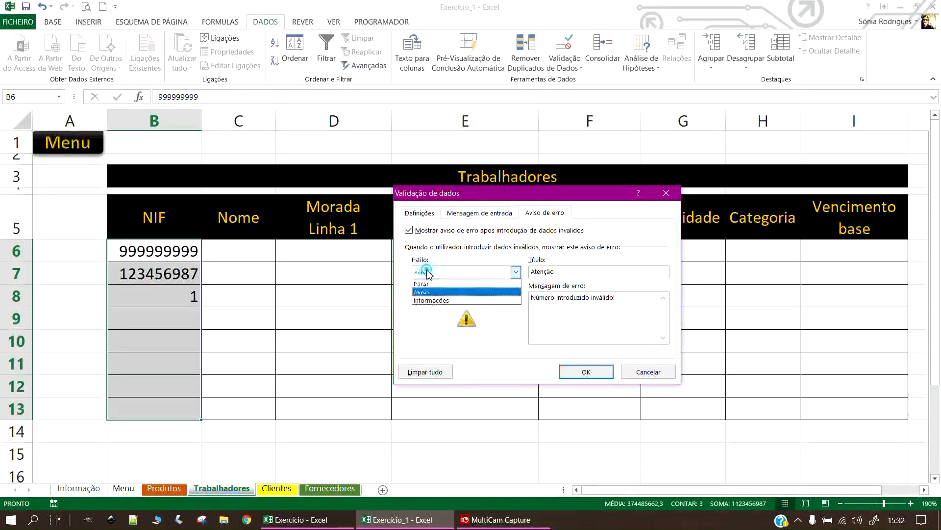
click(432, 299)
click(585, 372)
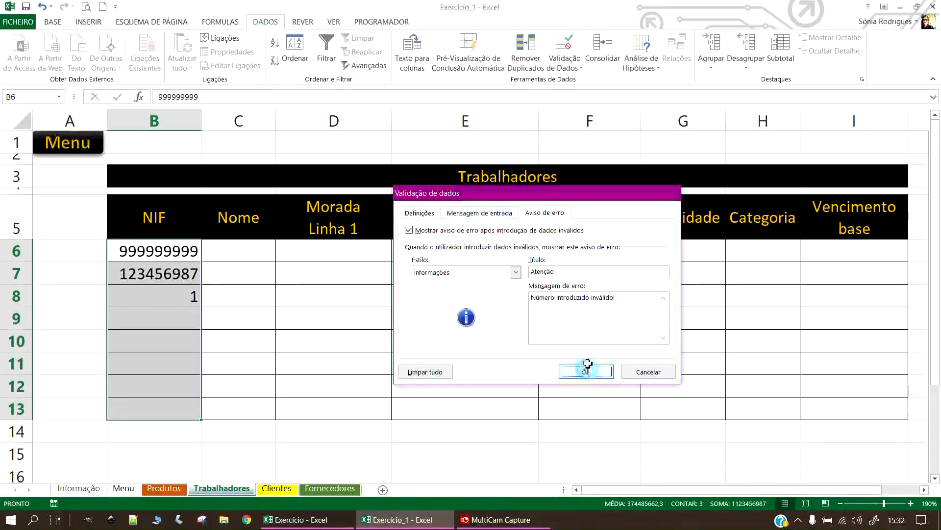
Test the value 12 in B8, acknowledge the notice, then delete it and reselect B6:B13.
click(125, 293)
text(12)
key(Return)
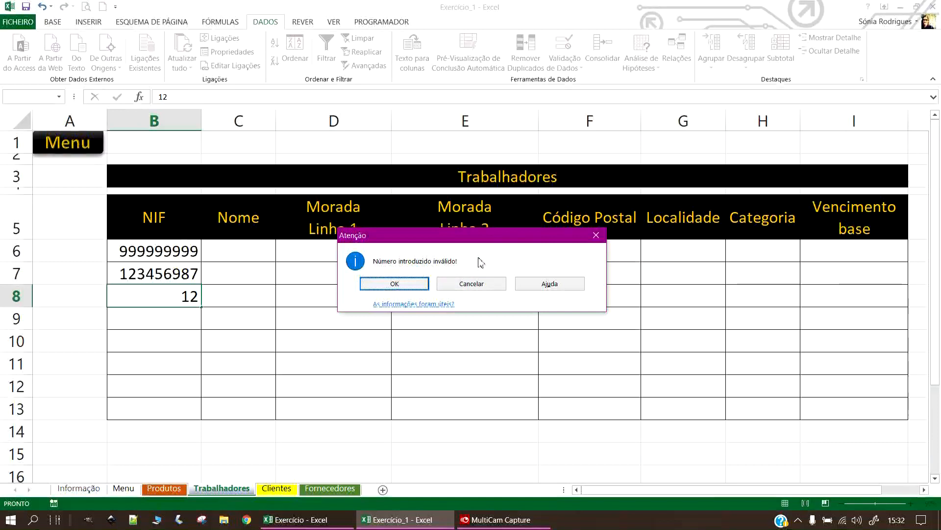
click(396, 284)
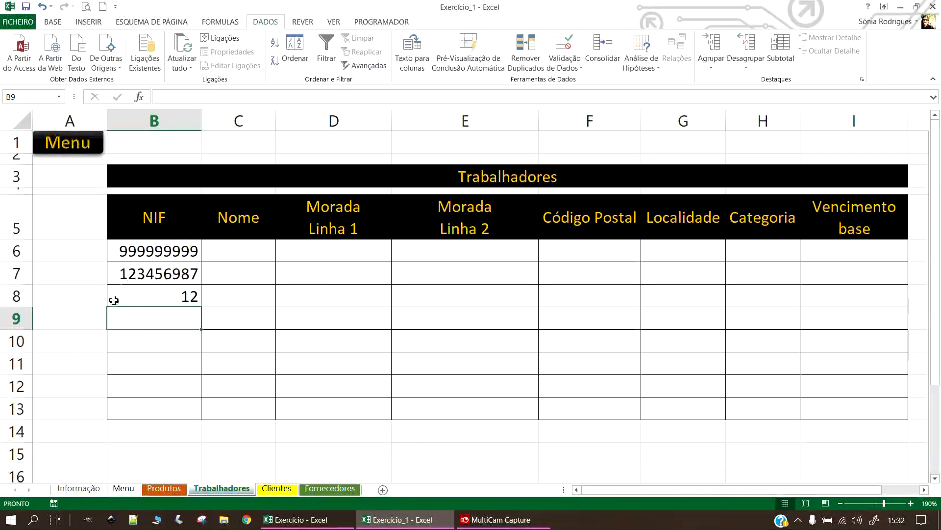
drag(160, 254, 177, 410)
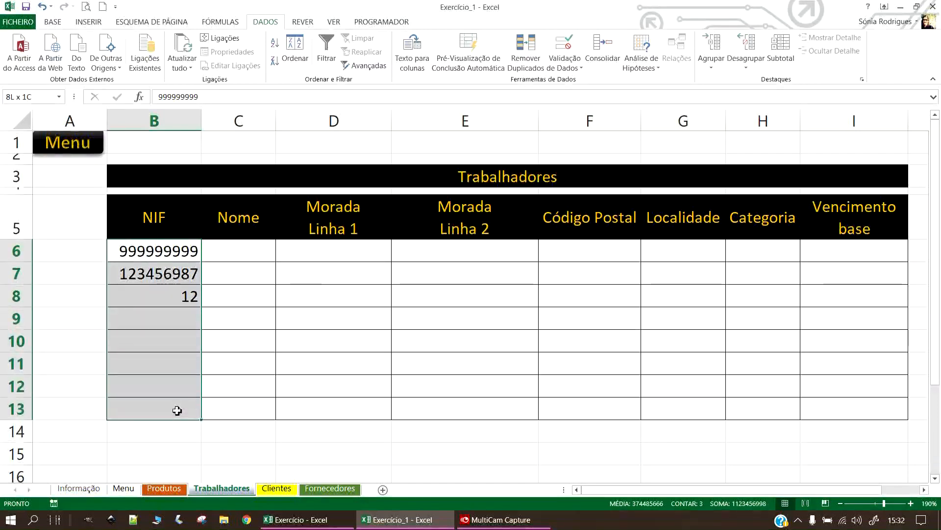
click(177, 297)
key(Delete)
drag(178, 254, 176, 409)
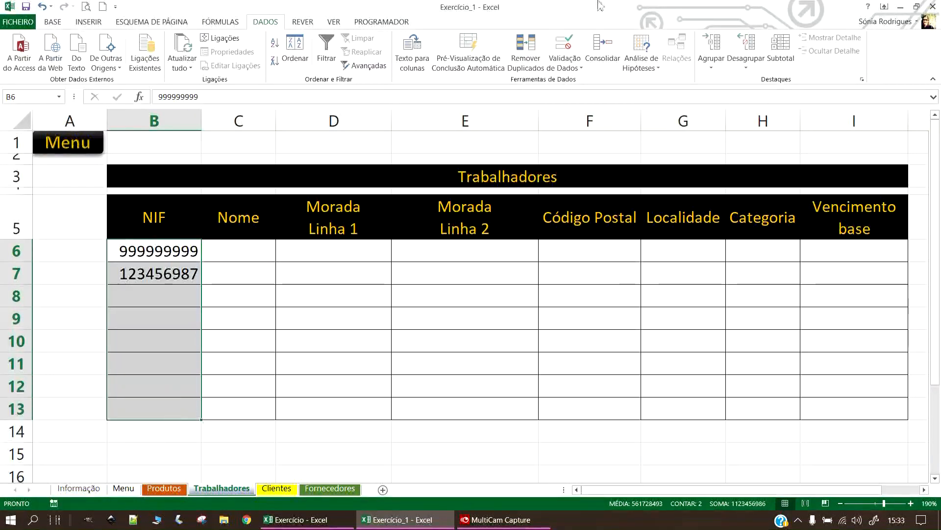
Switch the NIF error alert back to Parar, keeping the text length equals 9 rule.
click(561, 69)
click(559, 88)
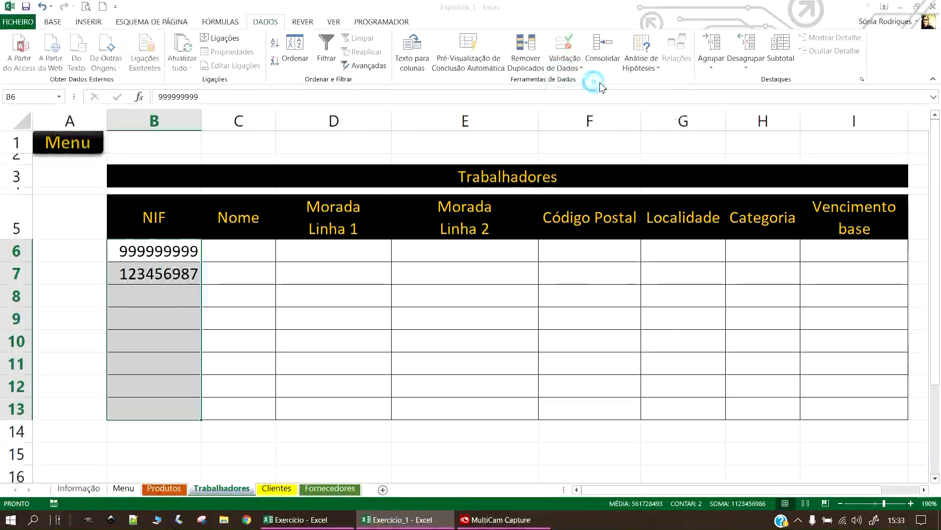
click(516, 272)
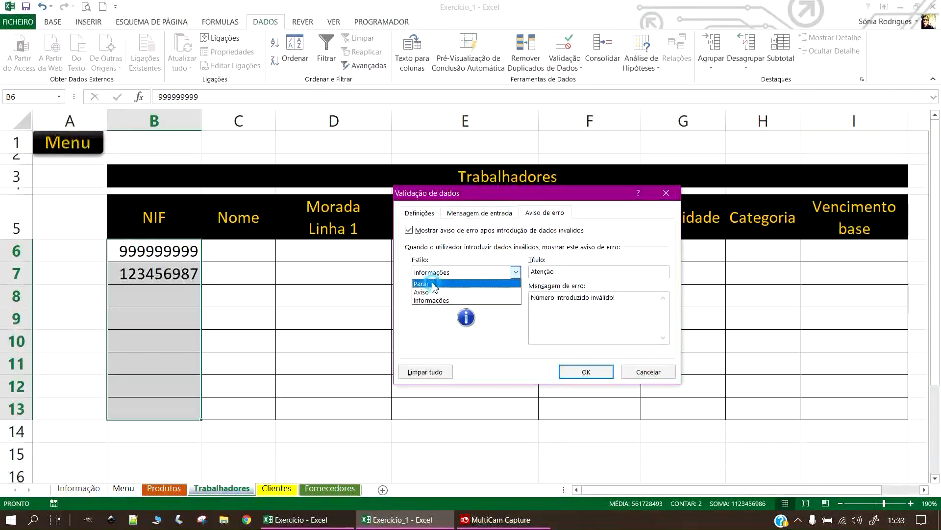
click(442, 287)
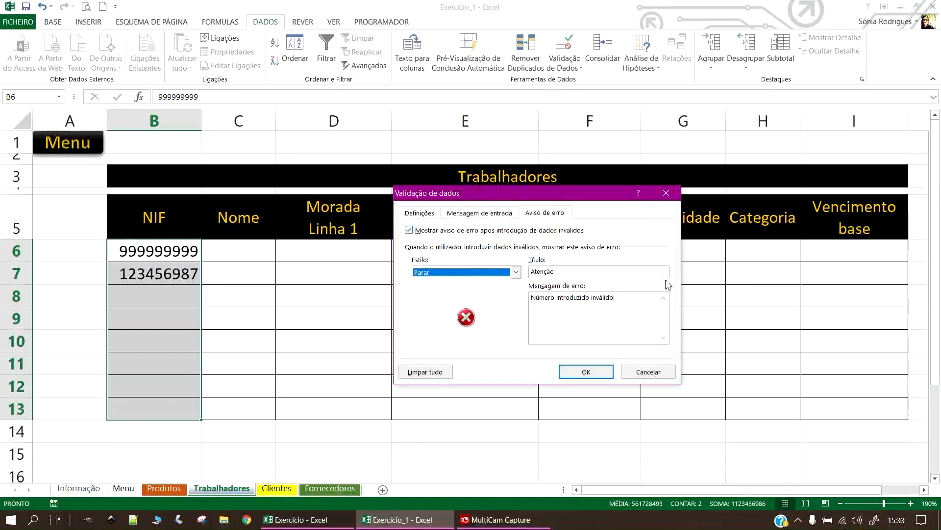
click(480, 214)
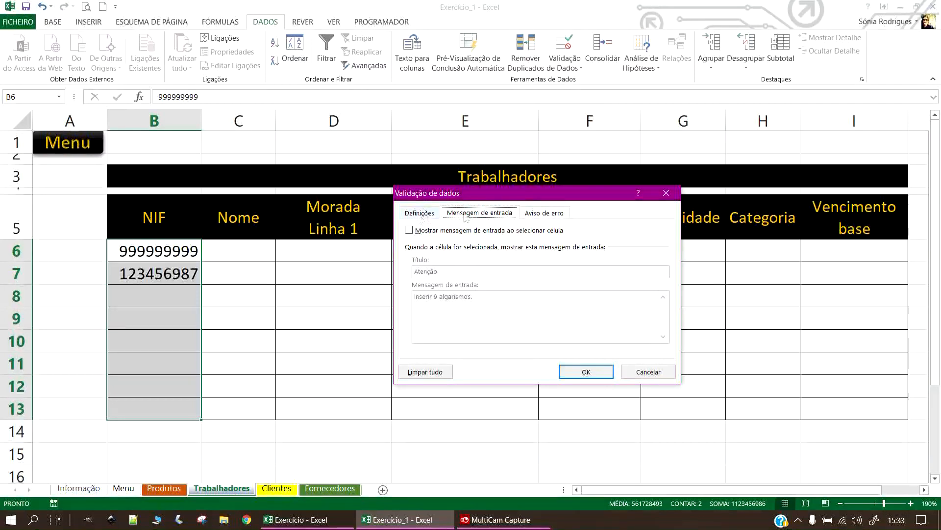
click(403, 214)
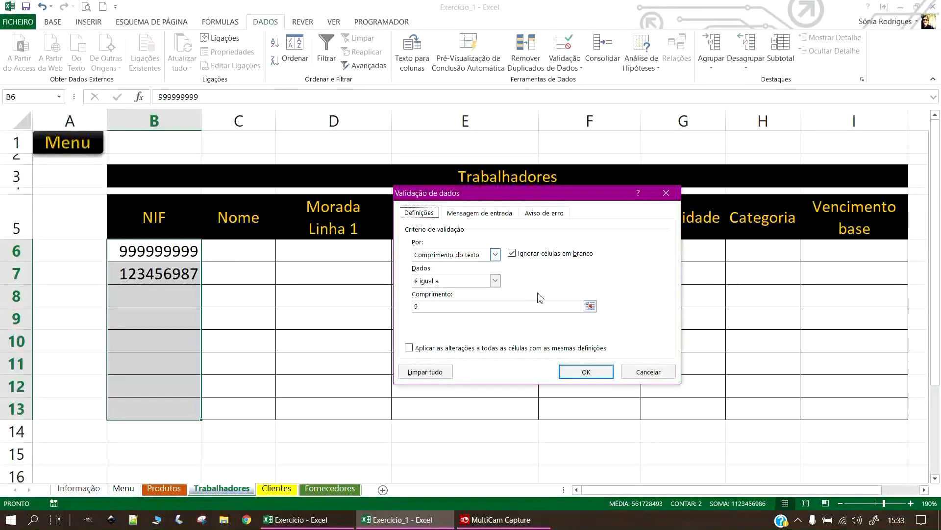
click(494, 254)
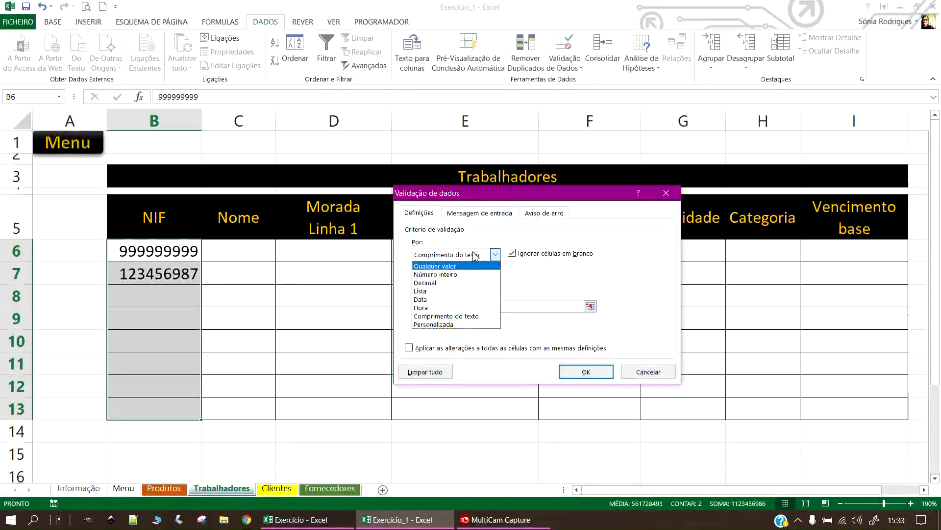
click(587, 370)
click(242, 289)
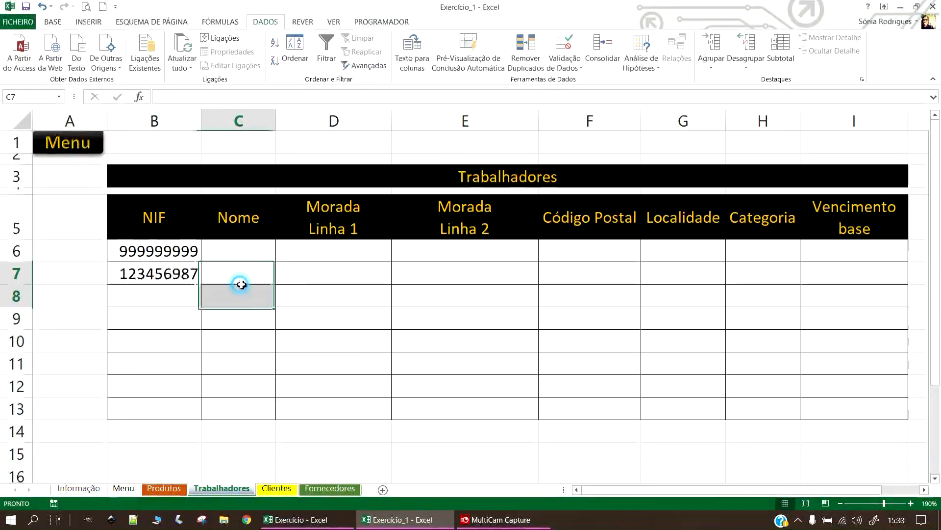
click(145, 300)
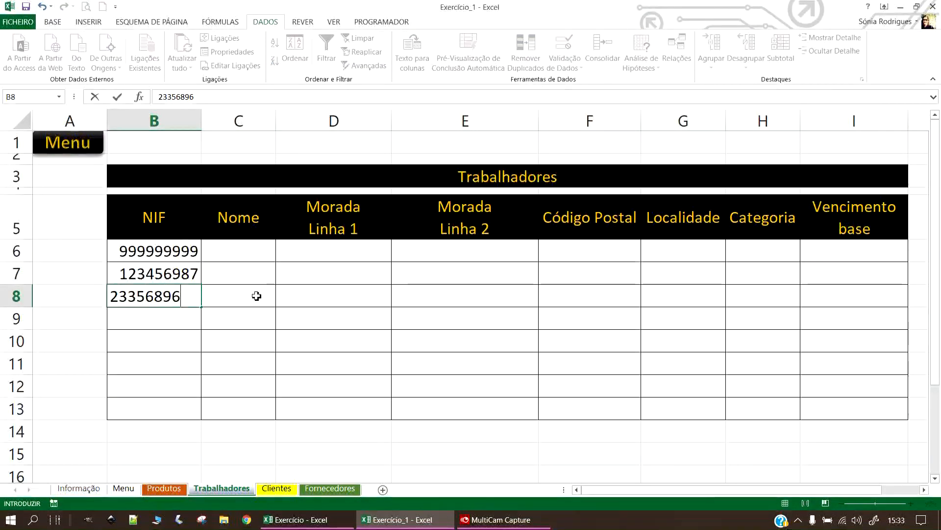
key(Return)
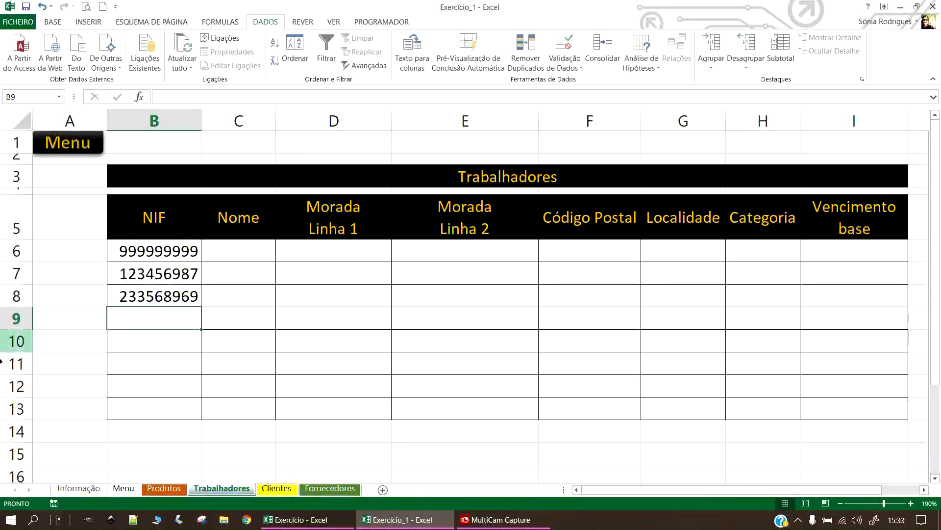
drag(145, 251, 180, 363)
click(174, 387)
click(169, 321)
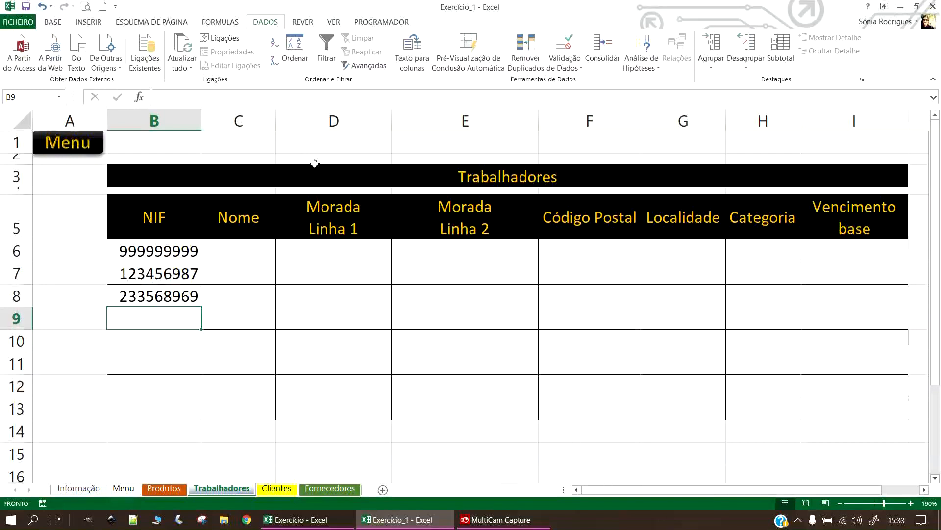
Widen column C and enter the first three workers' names in C6:C8.
click(232, 261)
drag(276, 121, 306, 123)
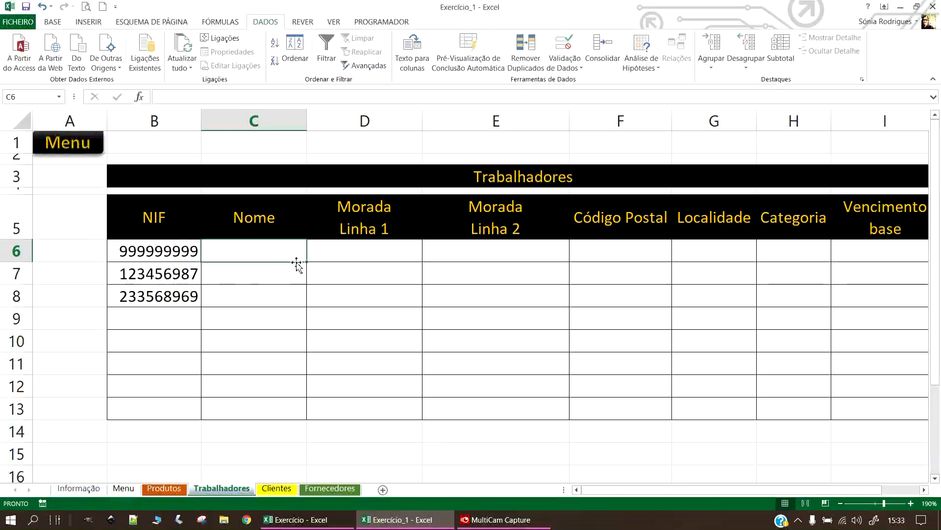
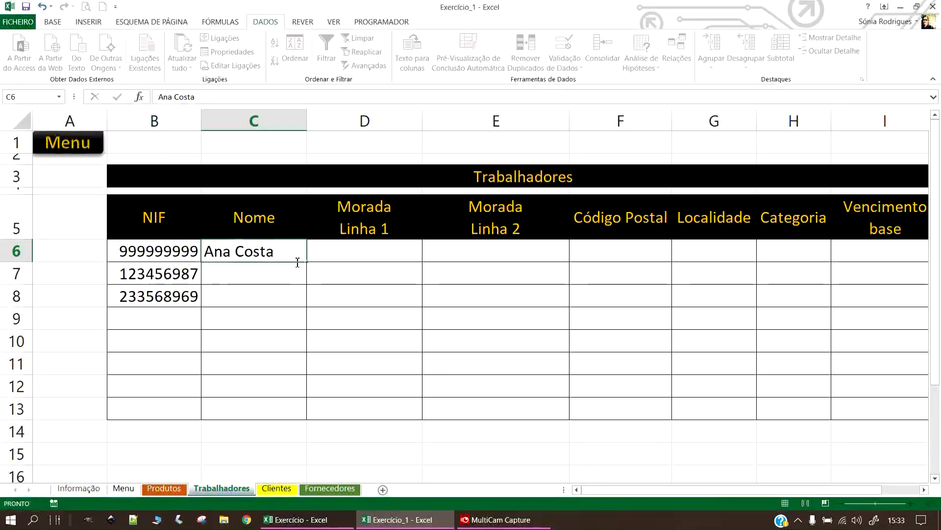
key(Return)
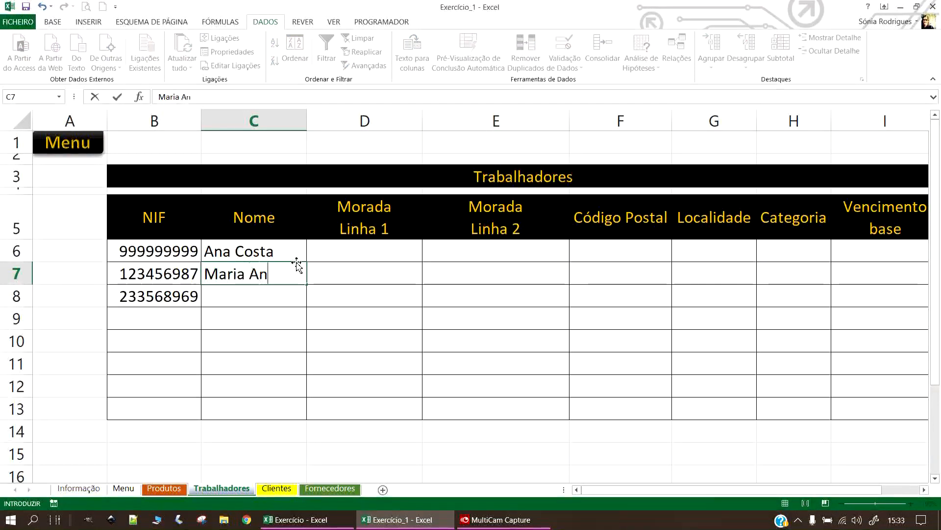
text(jos)
key(Return)
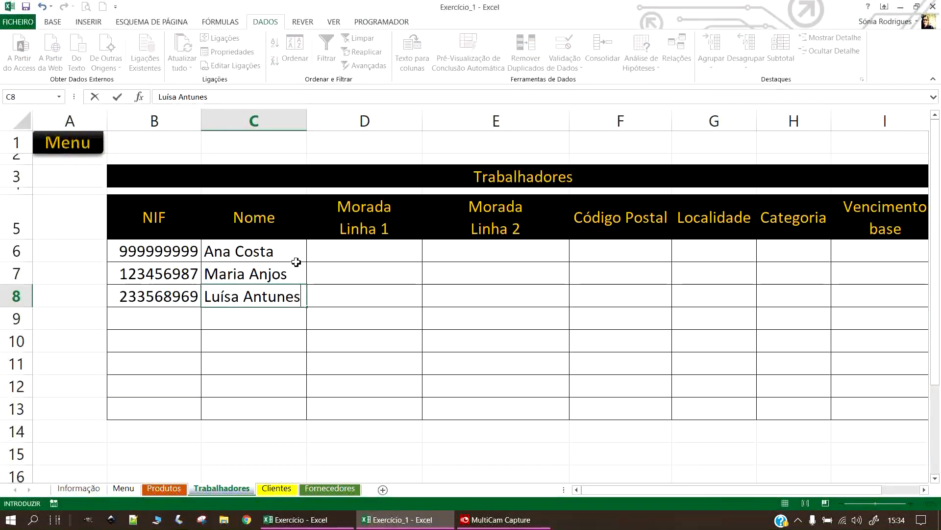
key(Return)
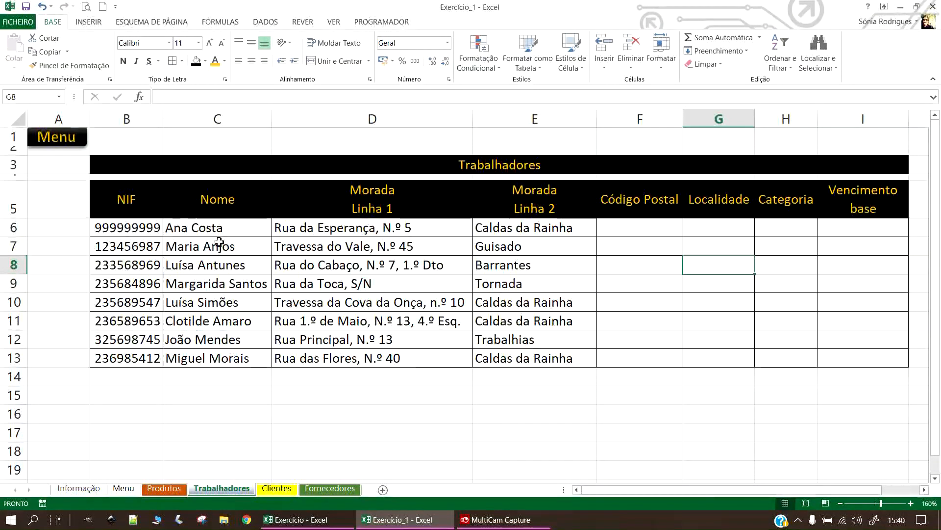
Select the Código Postal cells F6:F13 and open the Number Format list.
drag(215, 231, 489, 360)
click(640, 232)
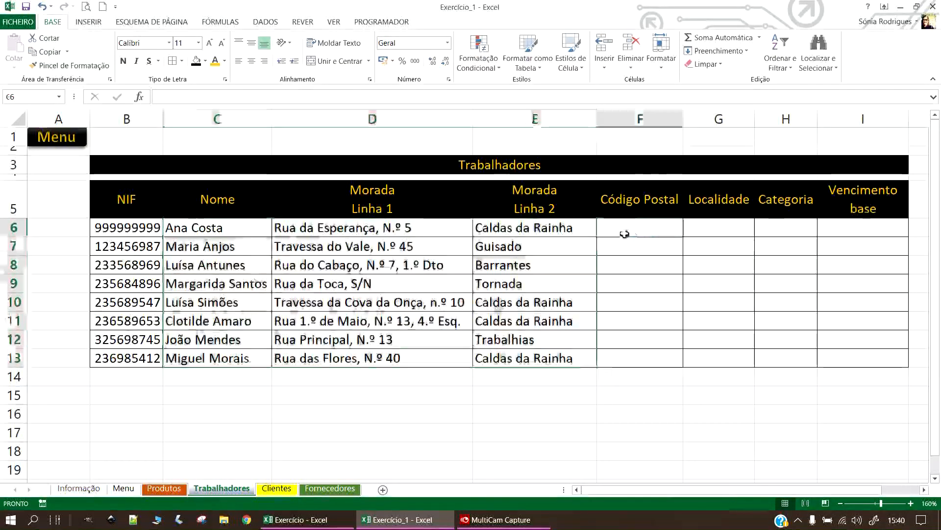
drag(638, 231, 655, 365)
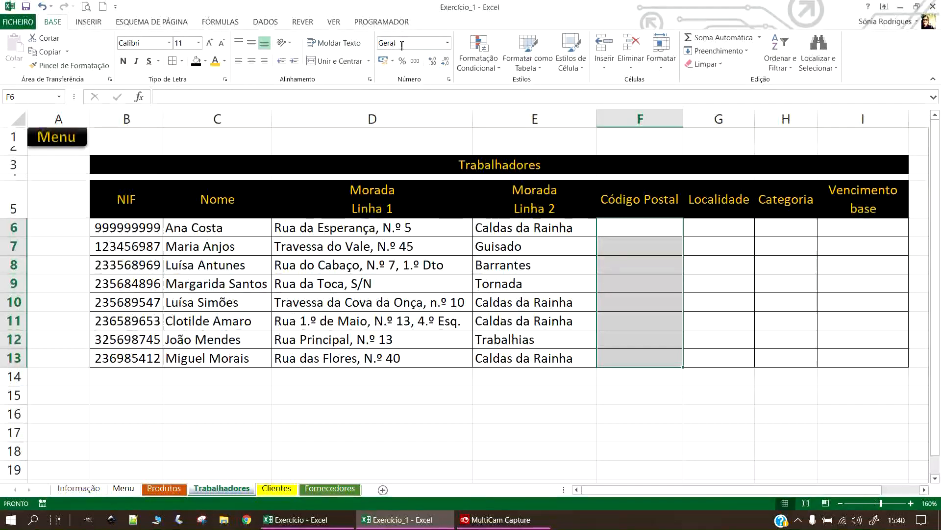
click(449, 43)
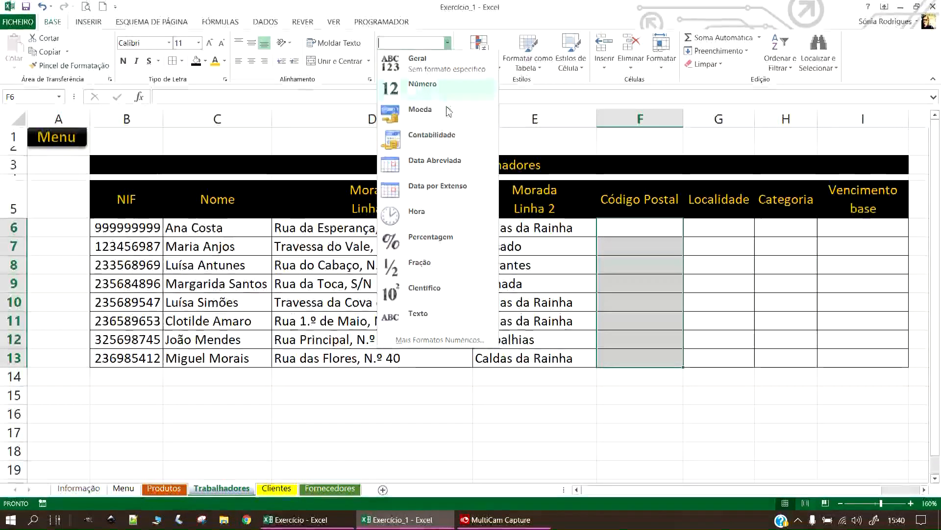
Apply the Especial format Código Postal + 3, region Português (Portugal), to F6:F13.
click(435, 344)
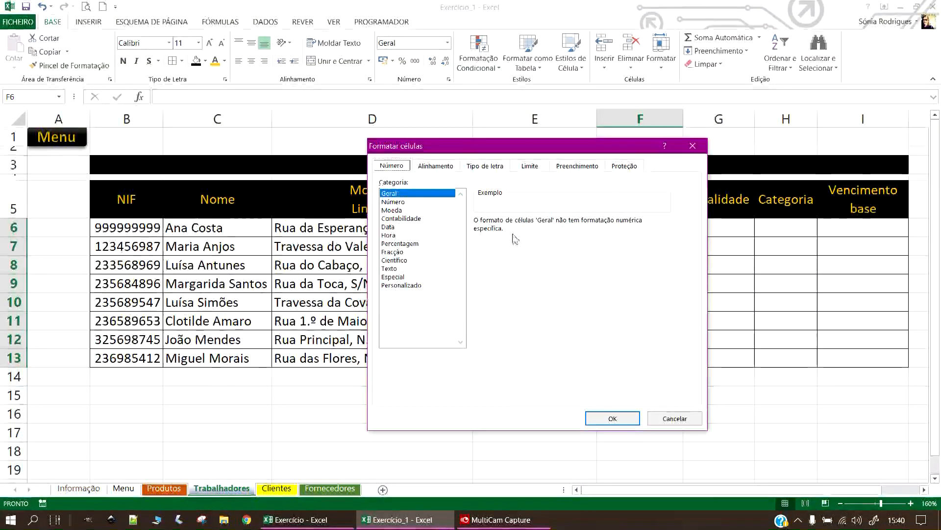
click(392, 277)
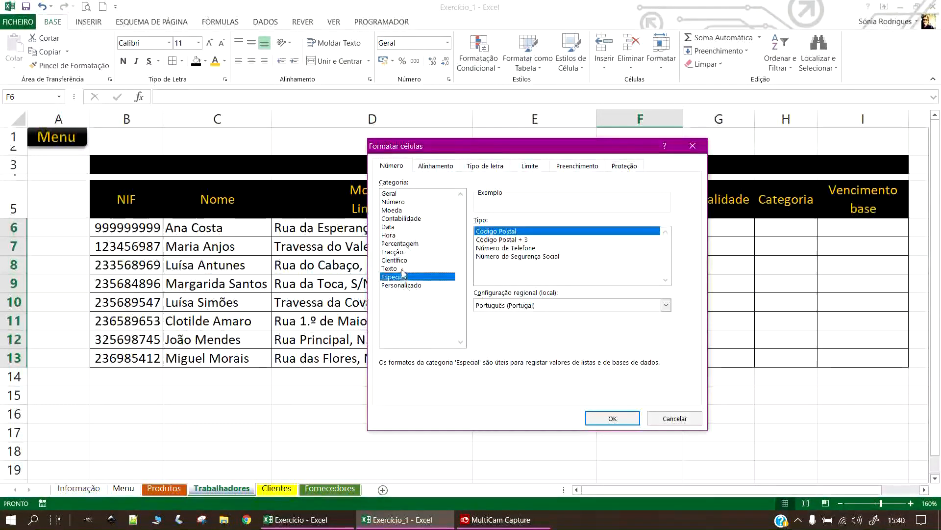
click(554, 305)
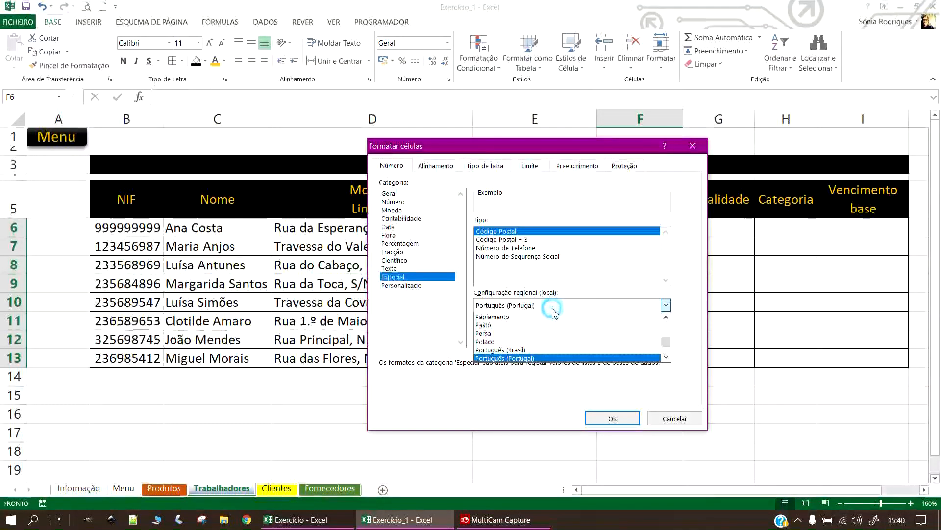
click(513, 360)
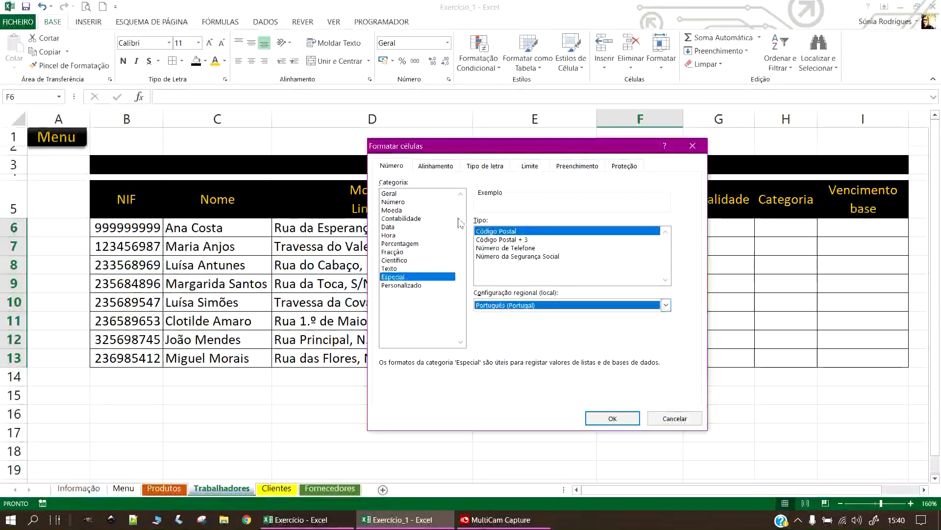
click(517, 240)
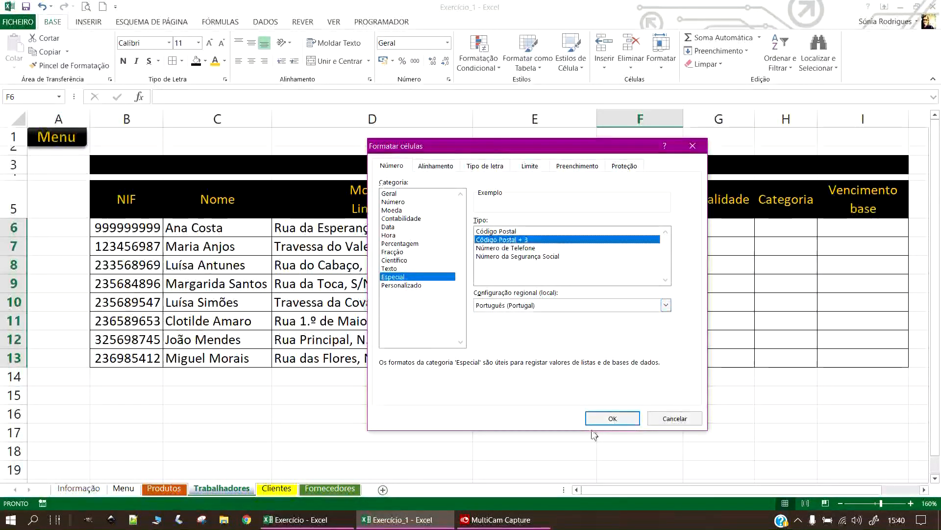
click(612, 417)
Enter the postal code 2500-000 in F6, leaving F7 empty.
click(656, 226)
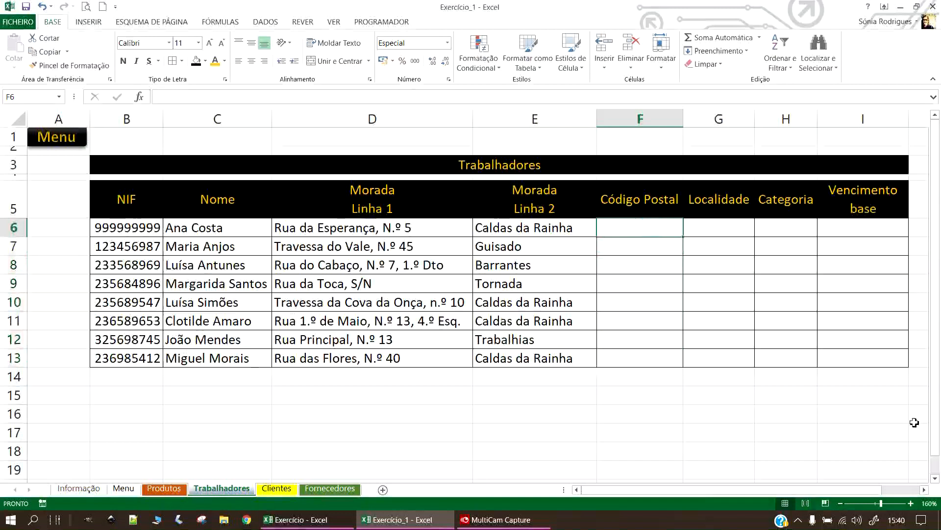
text(2500)
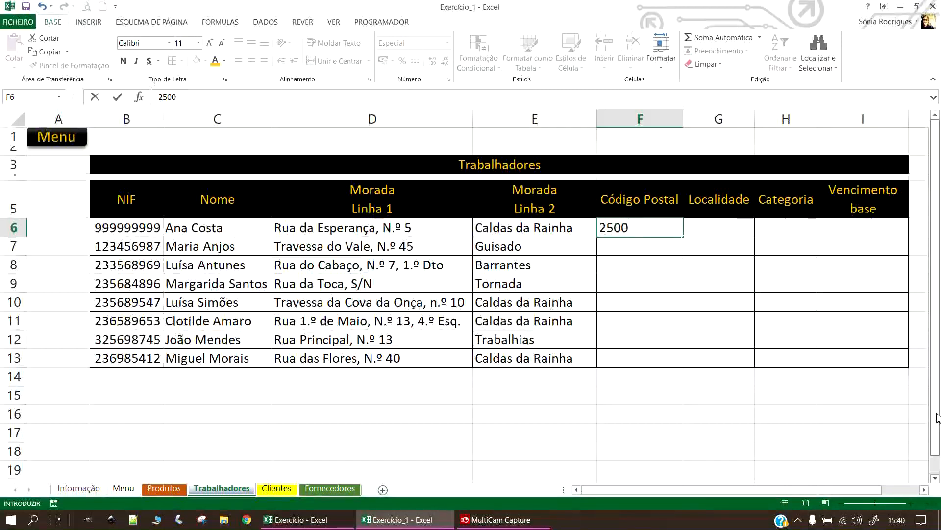
text(000)
key(Return)
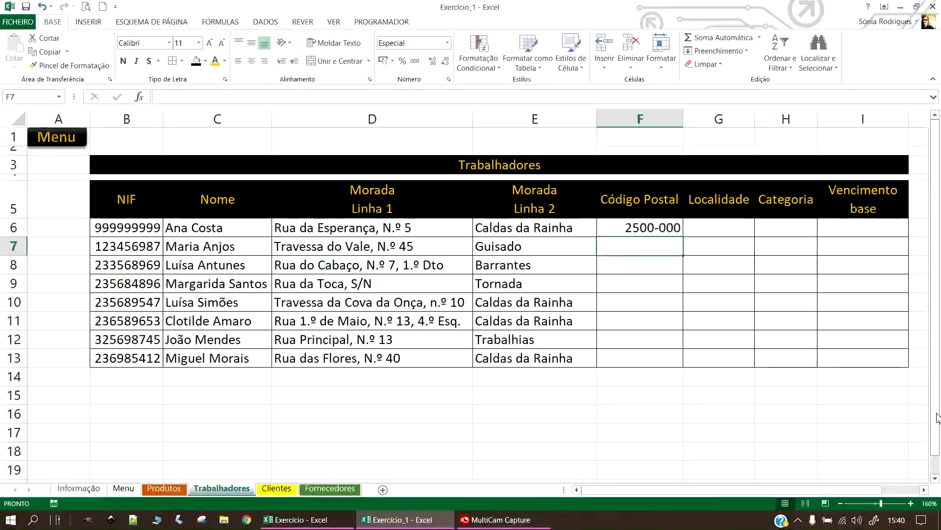
key(Up)
key(Down)
key(Up)
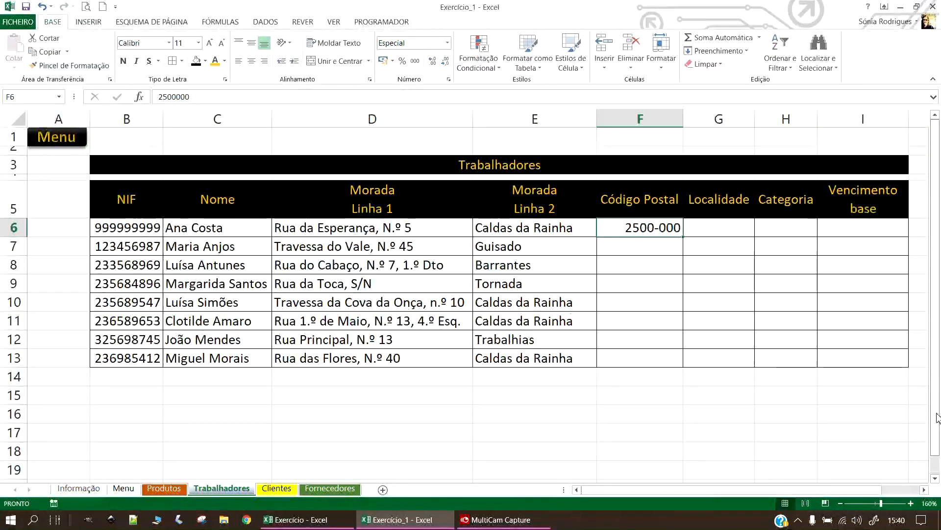
key(Down)
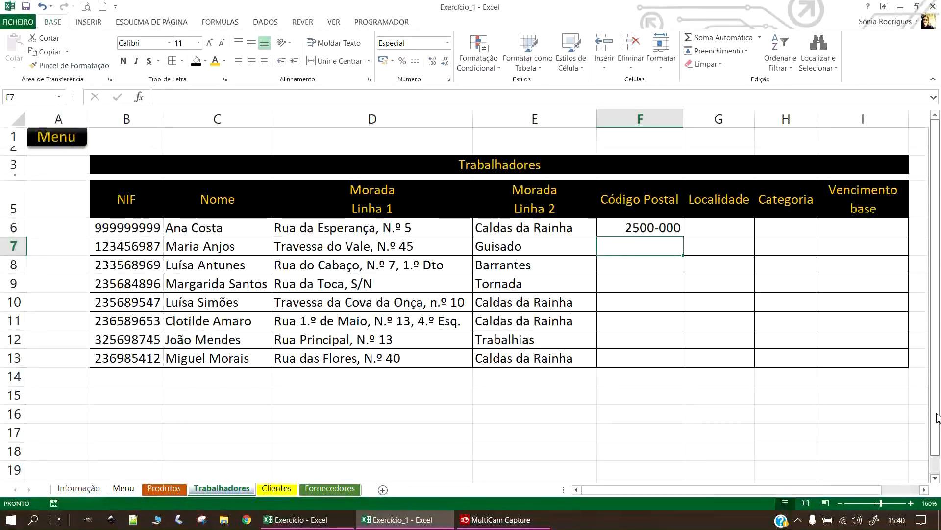
text(25)
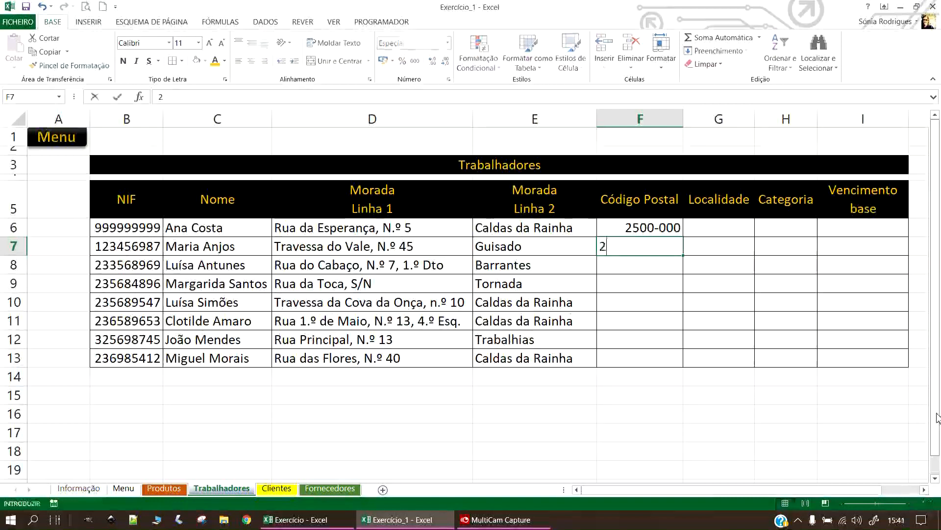
key(BackSpace)
key(BackSpace)
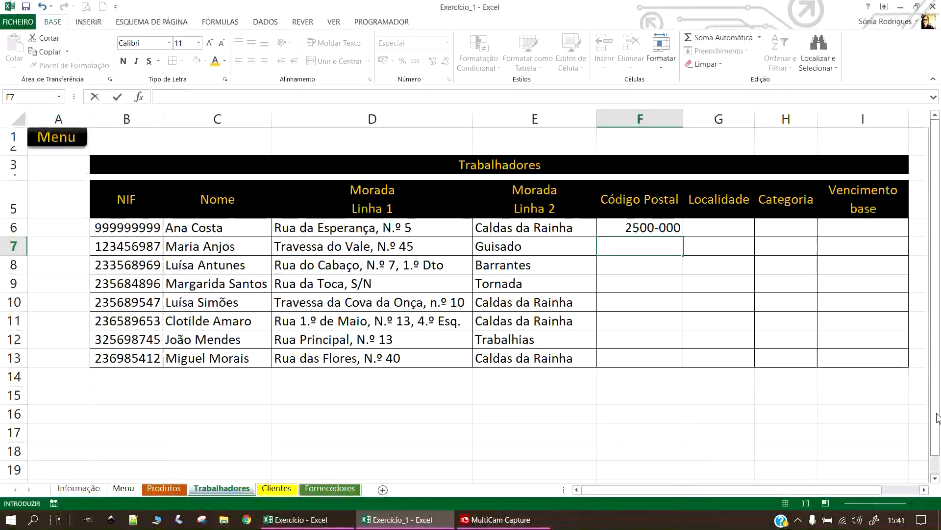
key(Escape)
Copy the 2500-000 postal code into F10, F11 and F13.
key(Up)
key(Up)
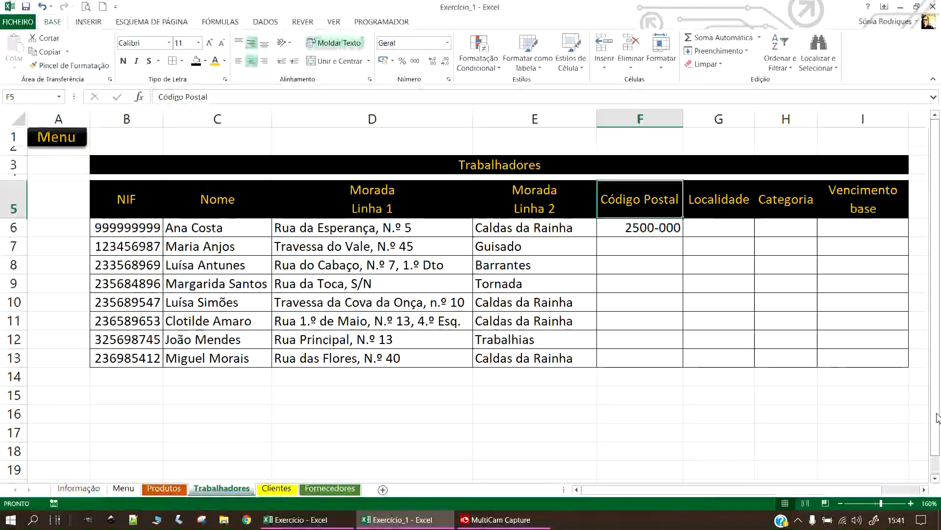
key(Down)
key(ctrl+c)
key(Down)
key(Down)
key(Down)
key(Down)
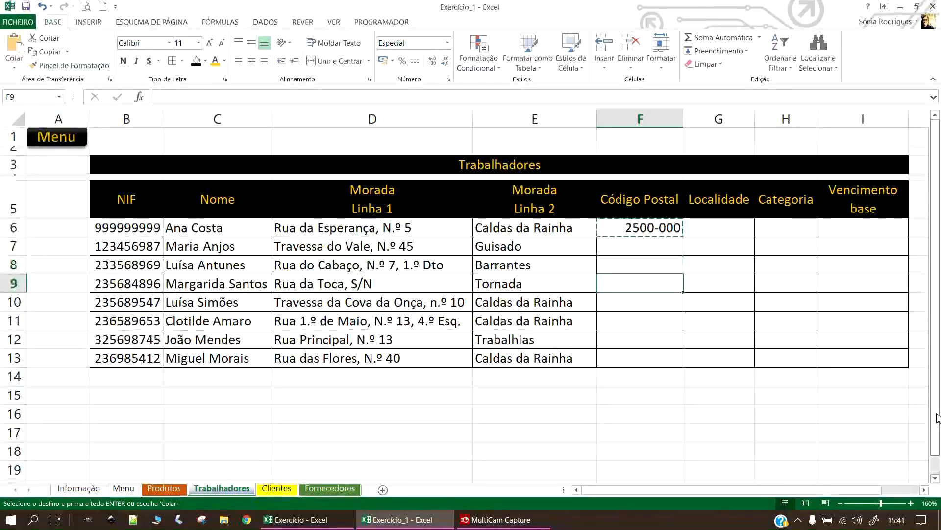
key(Return)
key(Down)
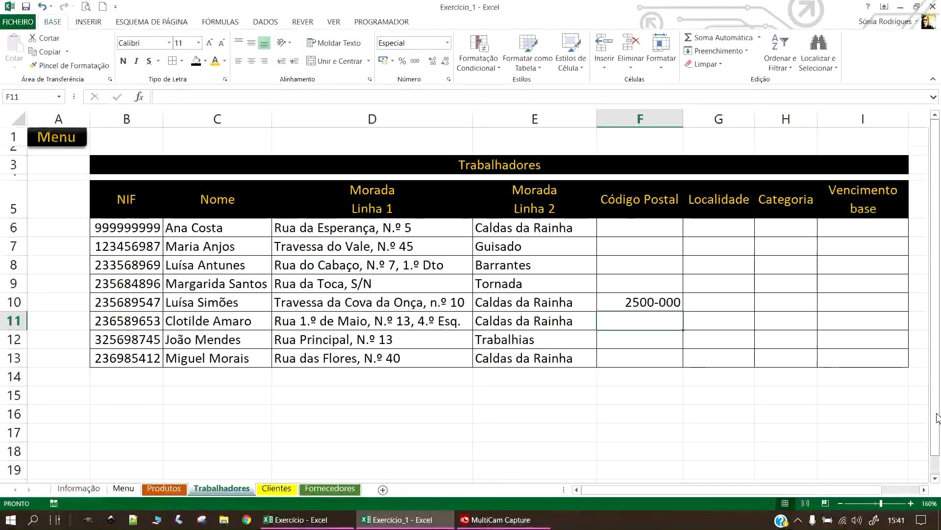
key(Up)
key(ctrl+c)
key(Down)
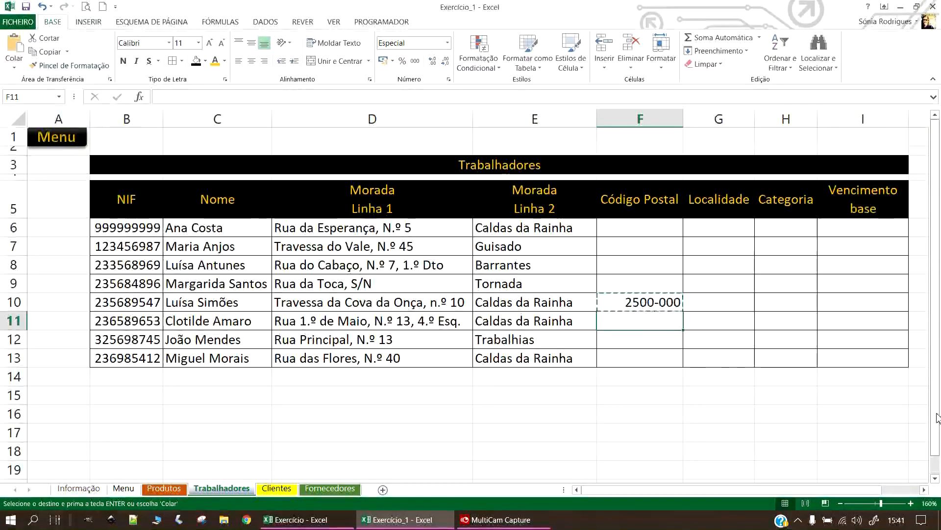
key(ctrl+v)
key(ctrl+c)
key(Down)
key(Down)
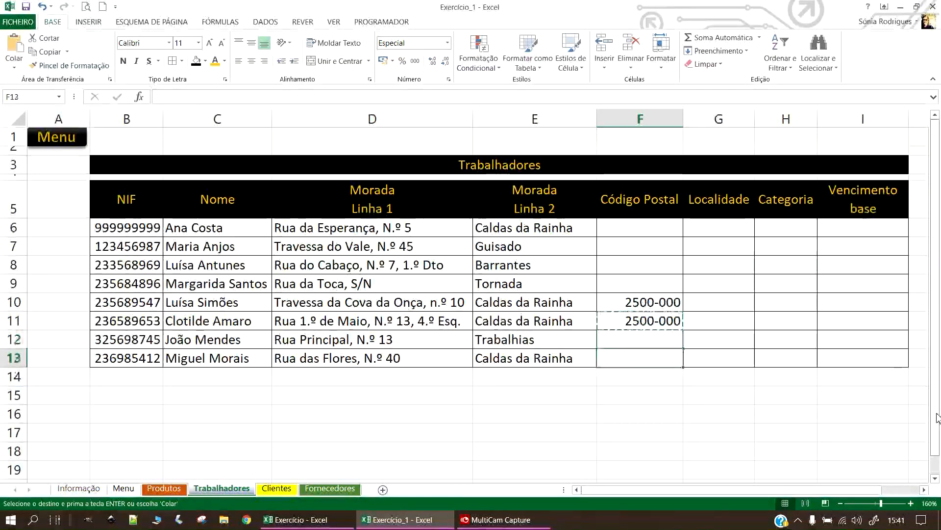
key(Return)
key(Up)
key(Up)
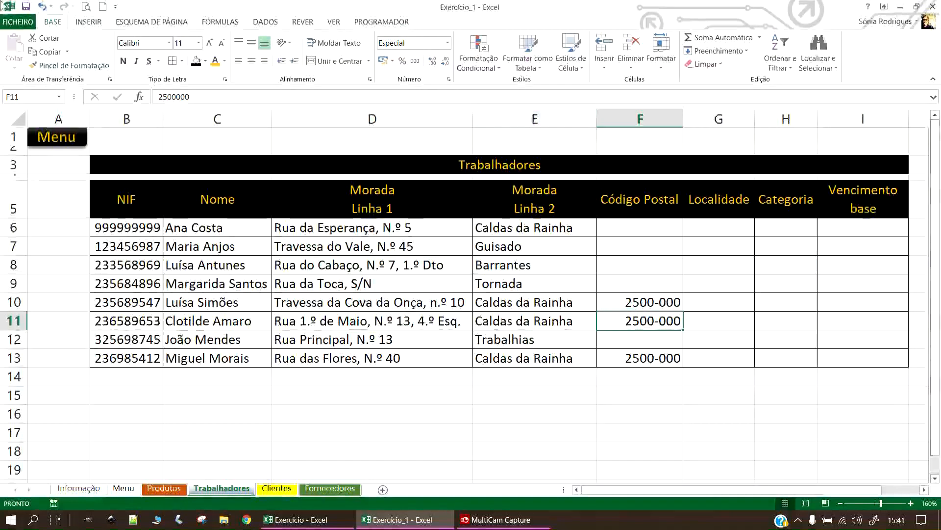
Copy 2500-000 from F10 back into F6.
click(599, 225)
click(637, 301)
key(ctrl+c)
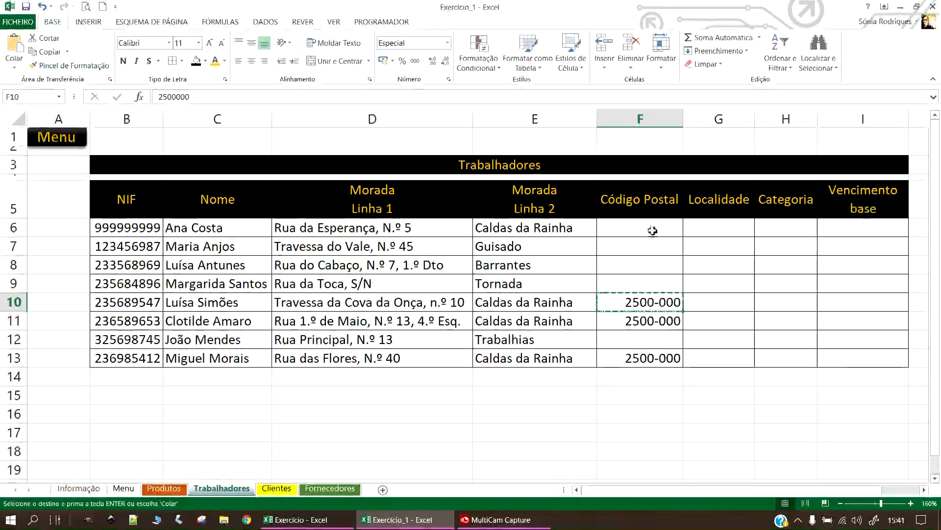
click(653, 230)
key(Return)
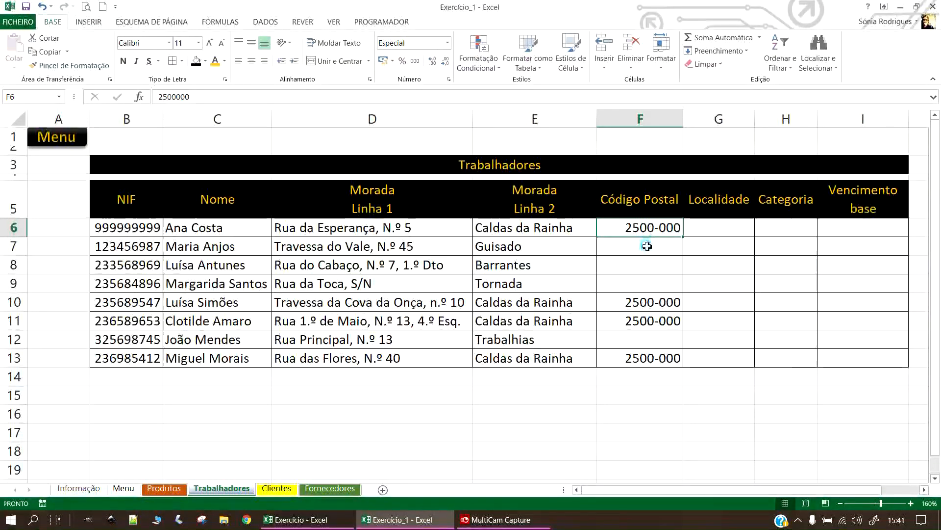
Enter the postal code 2500-640 in F12, leaving F7 to F9 empty.
click(647, 246)
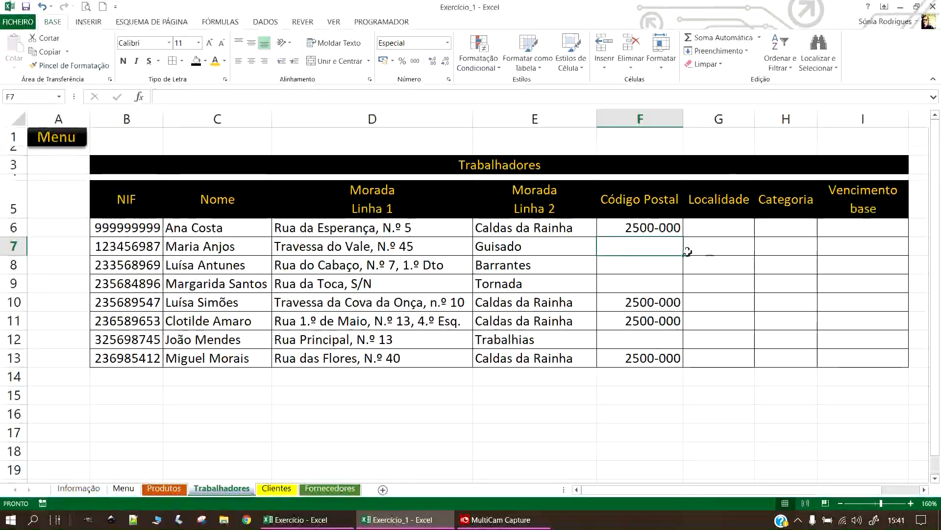
text(2500)
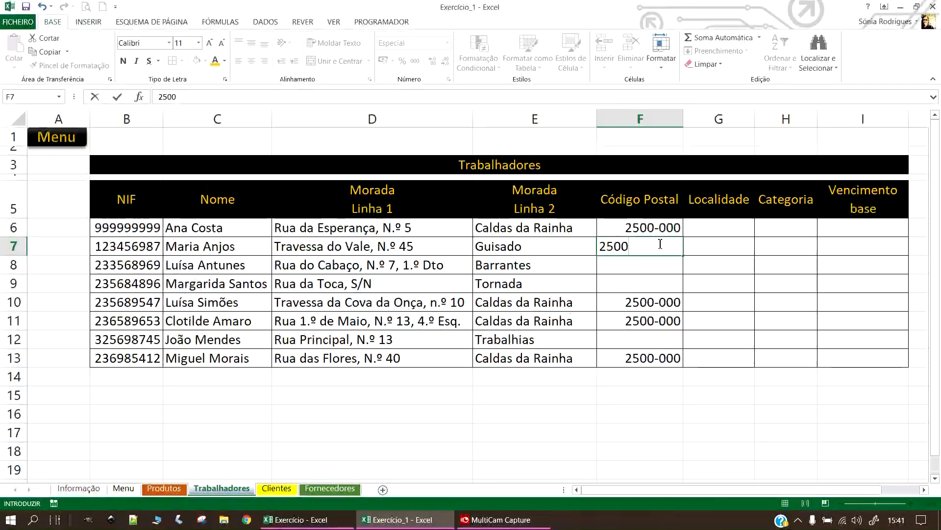
key(Escape)
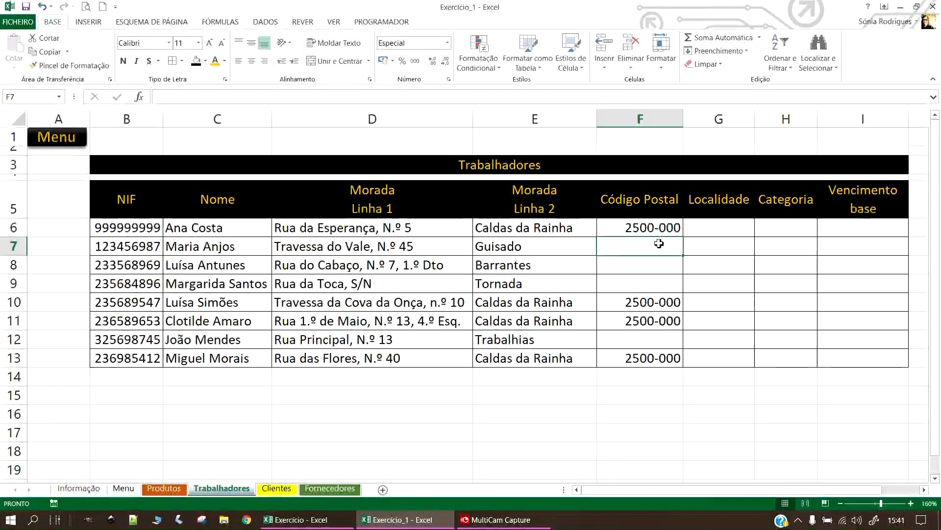
key(Down)
key(Down)
key(Down)
key(Down)
key(Down)
text(25)
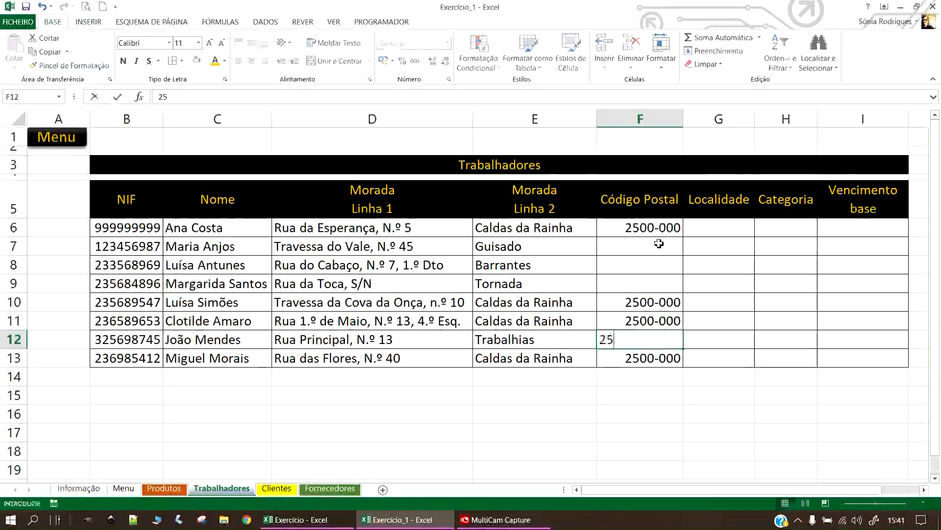
text(00-6400640)
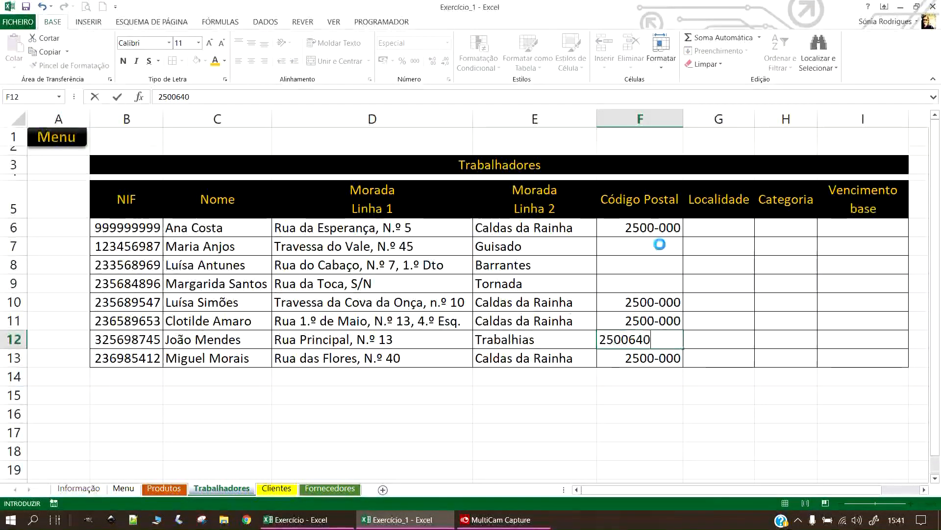
key(Return)
click(621, 282)
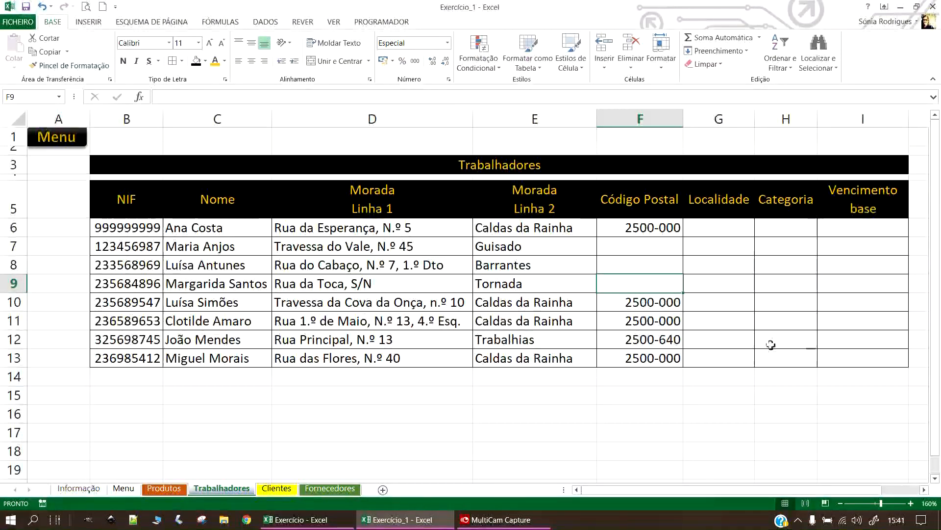
drag(645, 248, 648, 281)
Copy the Morada Linha 2 localities E6:E13 into Localidade G6:G13 and widen column G.
click(755, 224)
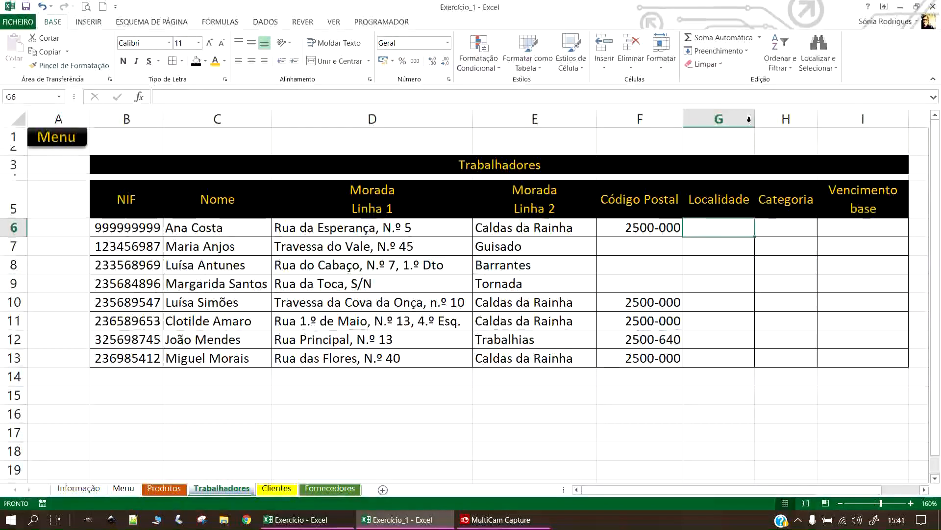
double_click(755, 112)
drag(751, 120, 783, 123)
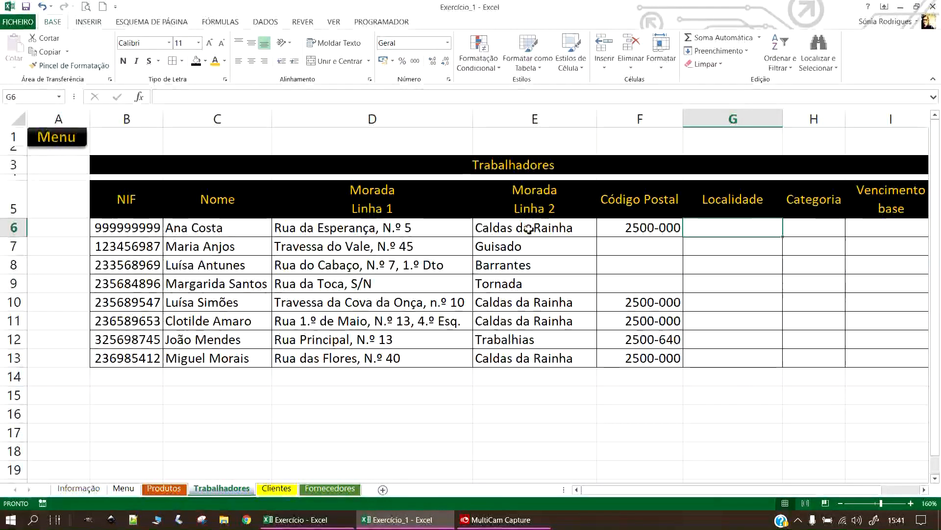
drag(524, 228, 519, 360)
key(ctrl+c)
click(771, 225)
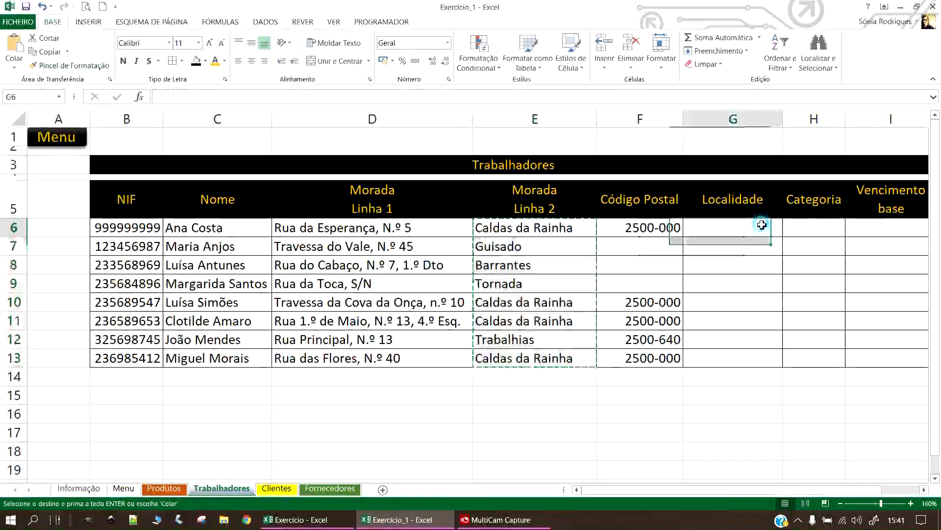
key(ctrl+v)
click(724, 438)
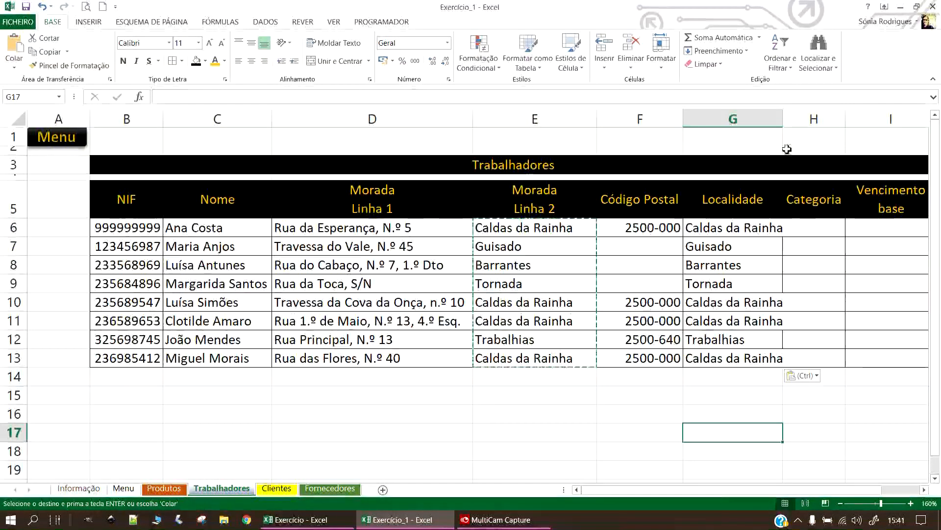
double_click(783, 119)
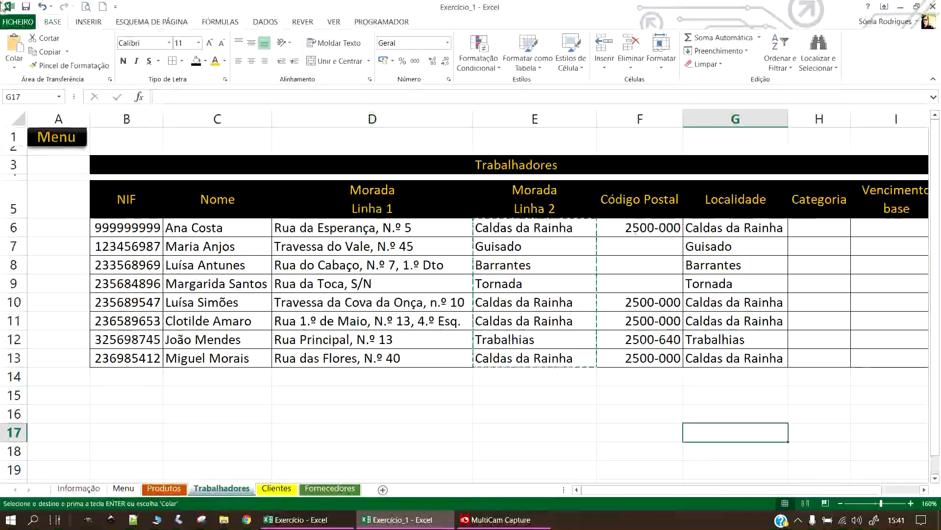
click(26, 7)
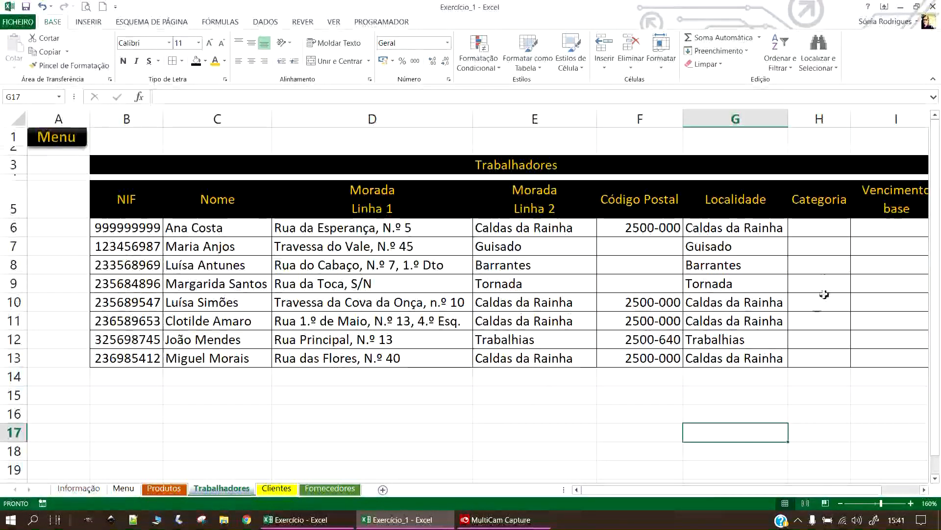
Widen column H for Categoria and narrow column I.
click(816, 229)
drag(787, 490, 817, 480)
drag(788, 117, 802, 117)
drag(900, 121, 879, 120)
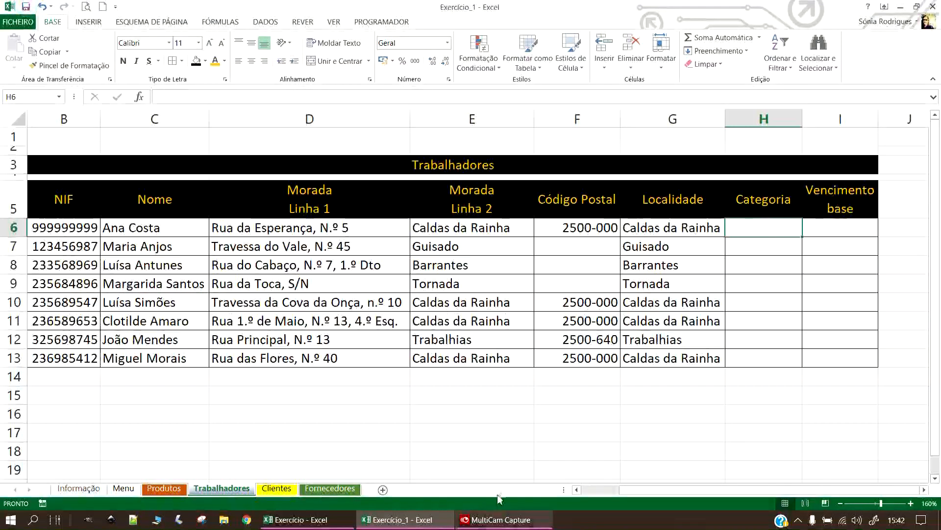
Add a new sheet, rename it from Folha1 to Listas, and move it to the end.
click(383, 490)
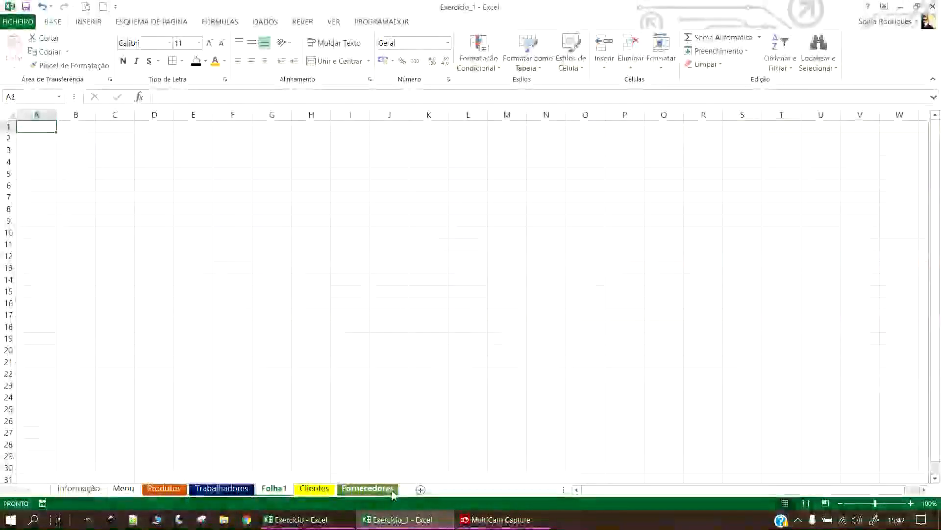
click(281, 487)
double_click(279, 488)
text(Listas)
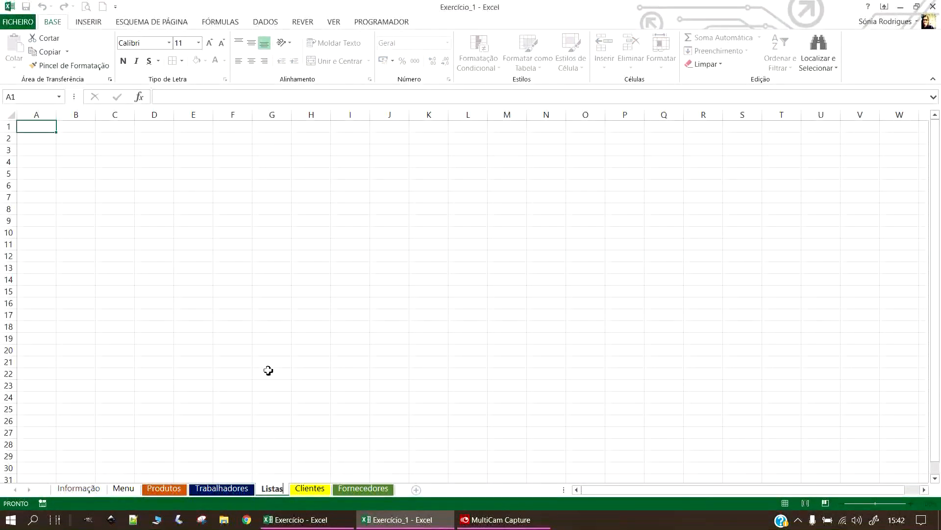
click(270, 372)
drag(273, 488, 382, 467)
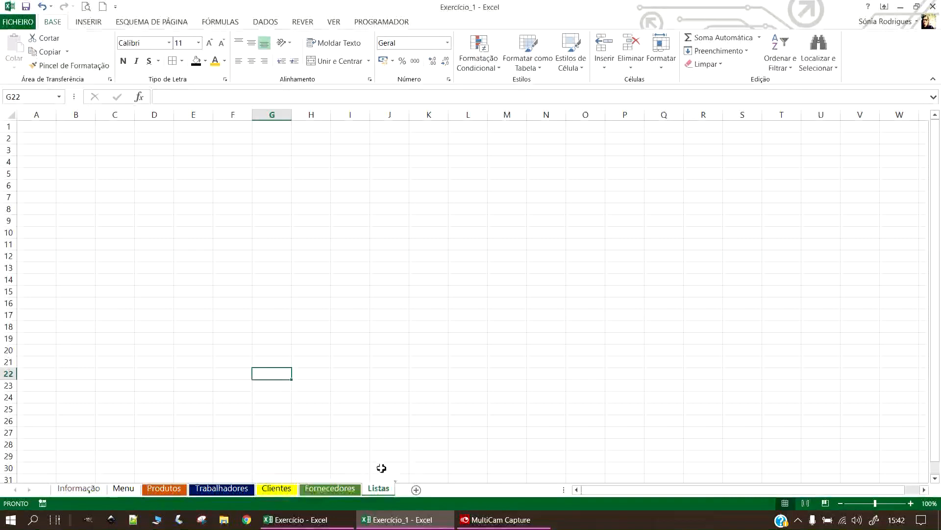
Return to the Exercício_1 workbook, check the Trabalhadores sheet, then go back to Listas.
ctrl+scroll(225, 266, up, 3)
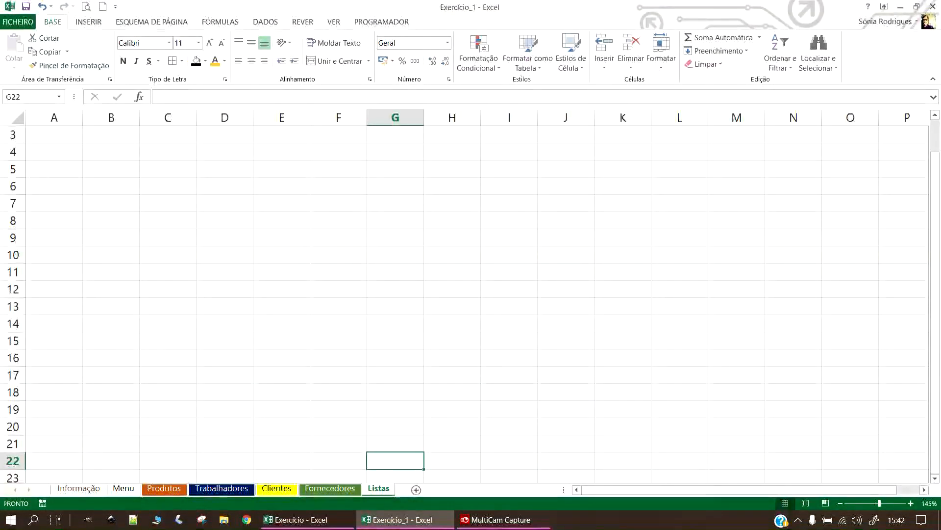
key(alt+Tab)
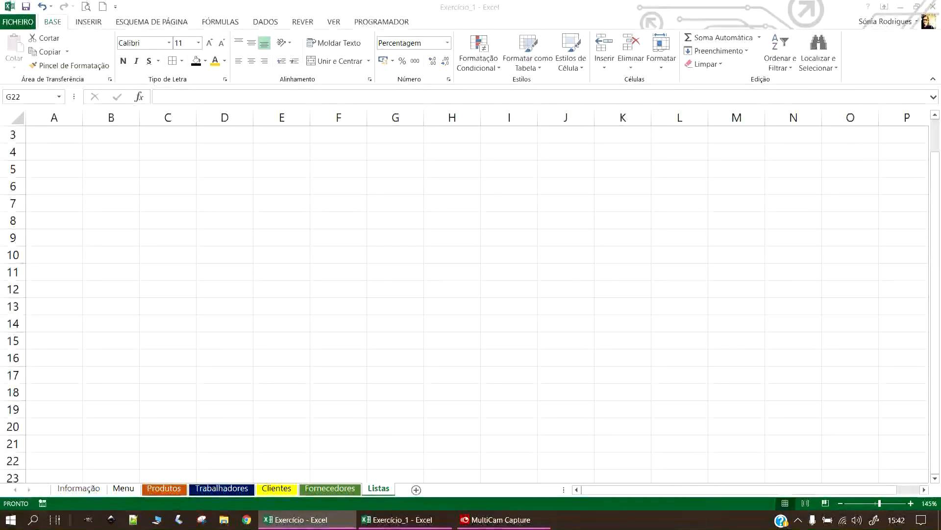
click(103, 153)
scroll(122, 196, up, 1)
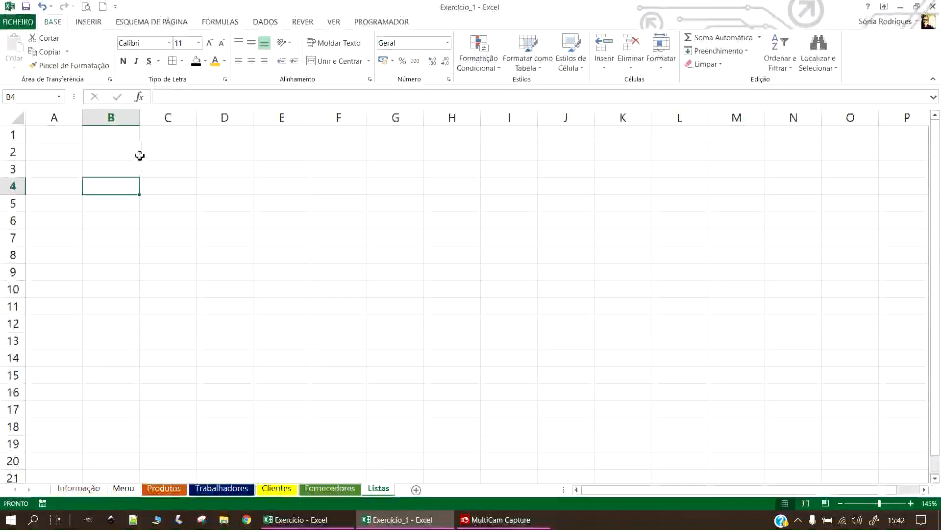
click(221, 488)
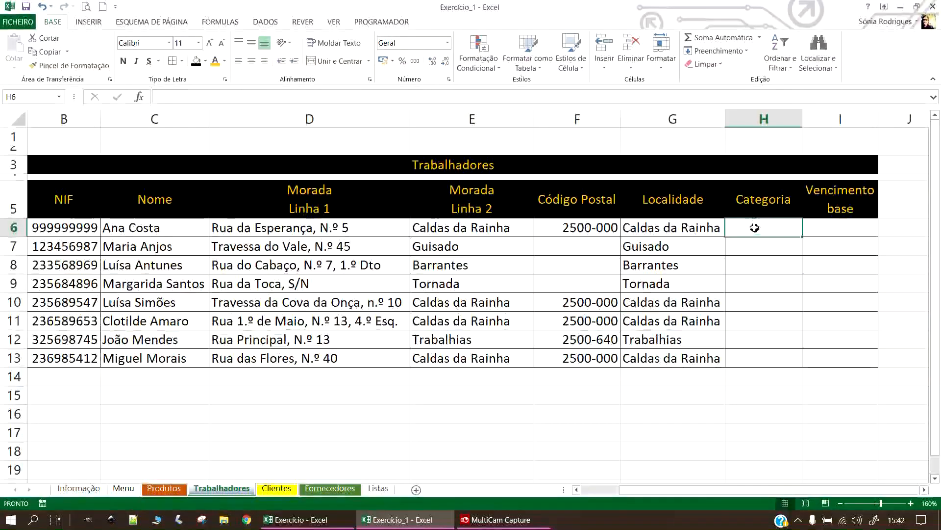
click(379, 487)
Enter 'Categorias de trabalhadores' in B2, then Empregado/a de Balcão and Estigiário/a below, starting a Vende… entry.
click(110, 150)
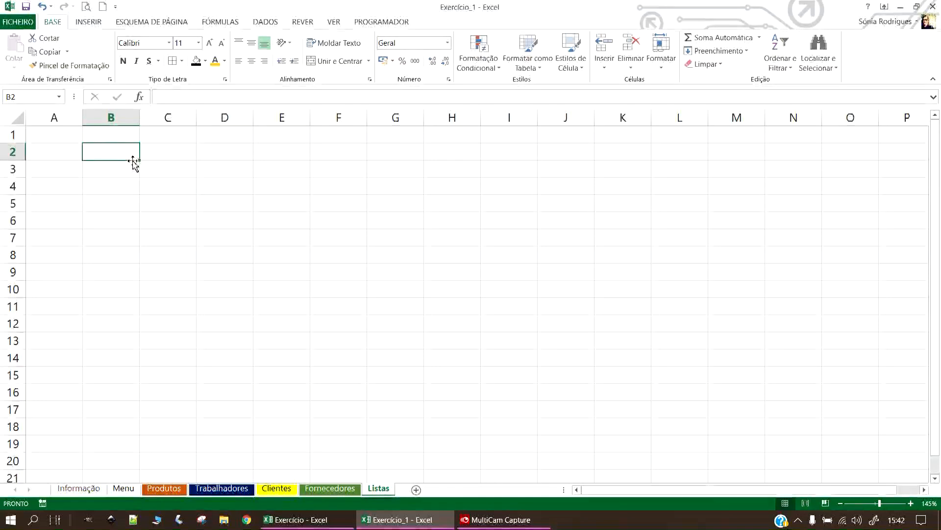
text(Cate)
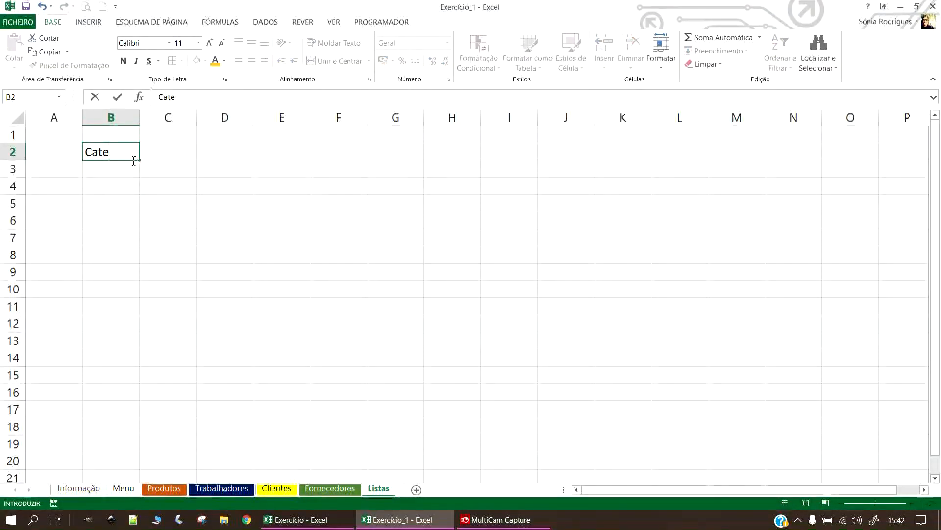
text(gorias de trabalh)
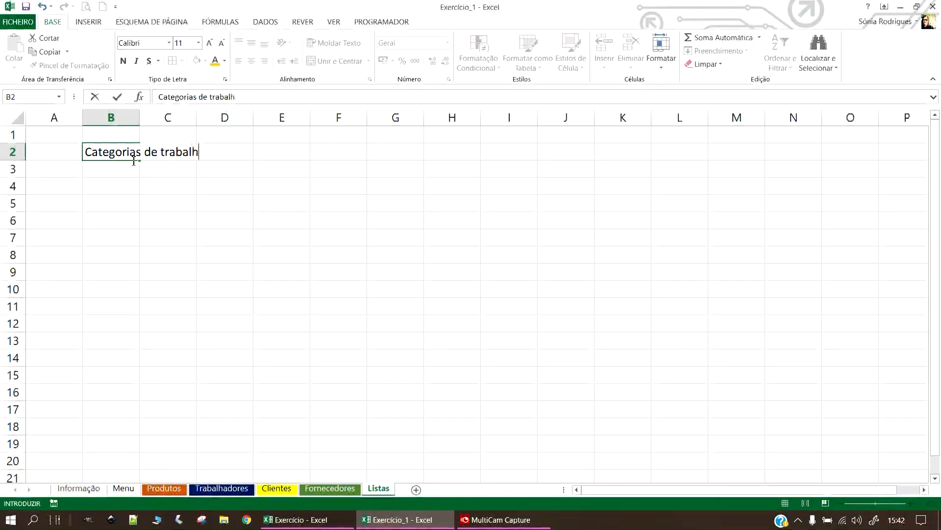
text(adores)
key(Return)
text(Emp)
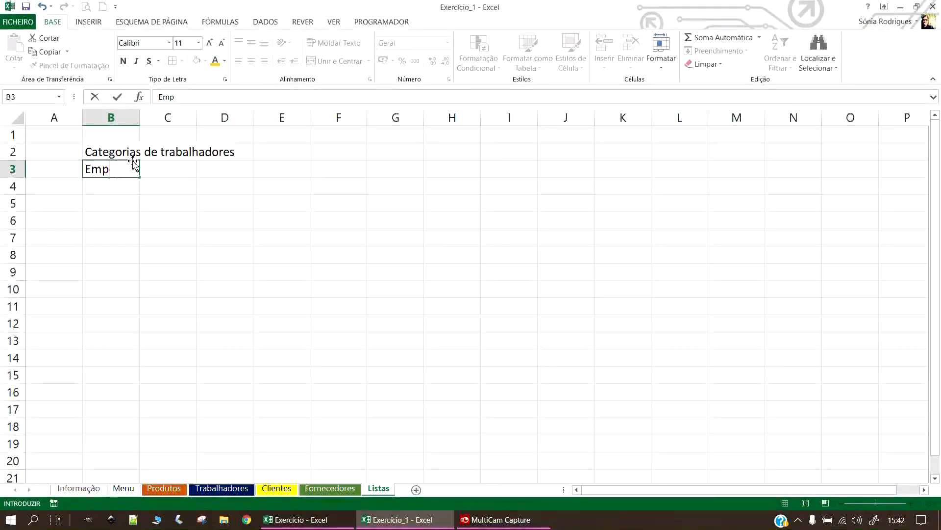
text(oregado/a de)
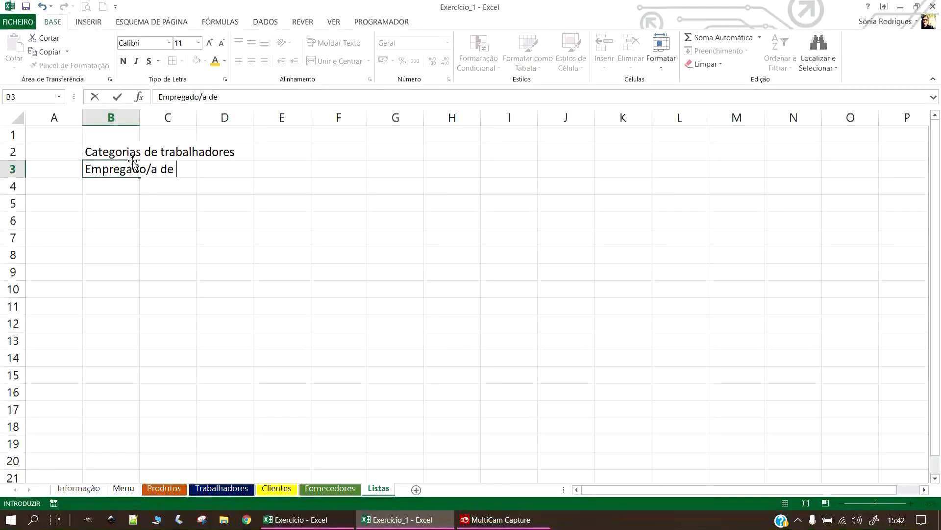
text( Balcão)
key(Return)
text(Estigiário/a)
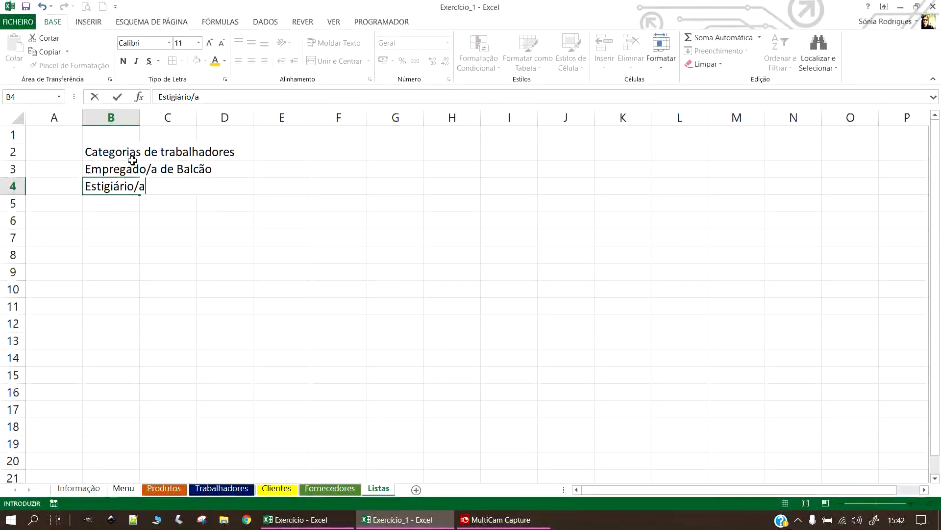
key(Return)
text(Vende)
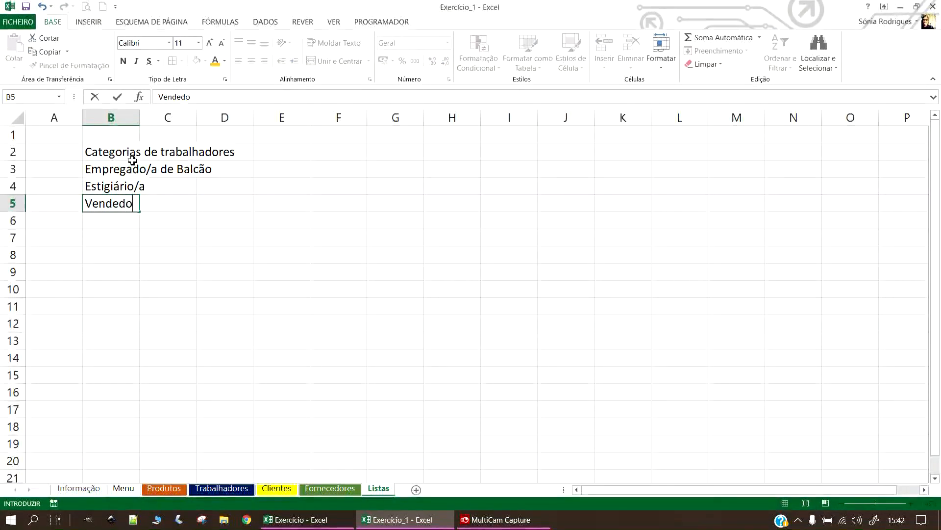
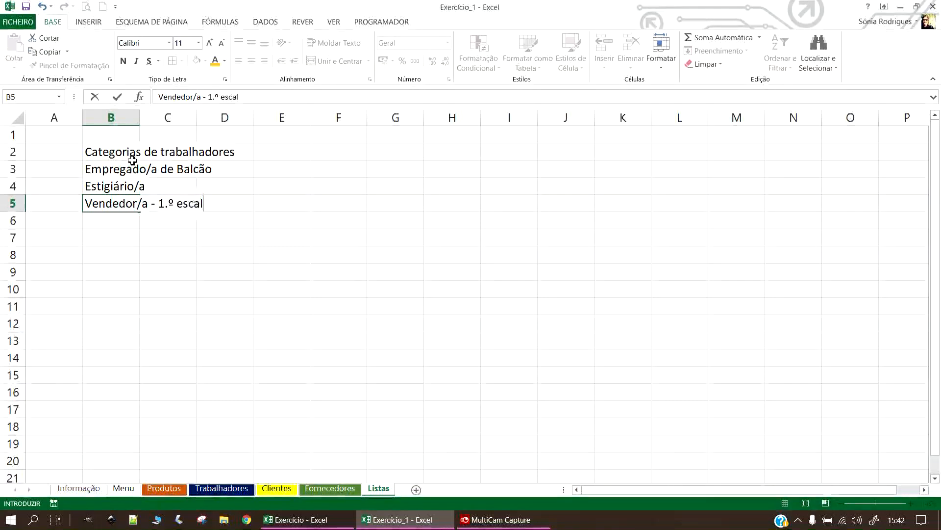
Enter 'Vendedor/a - 1.º escalão' in B5 and copy it down to B6:B7.
text(dor/a - 1.º escalão)
key(Return)
key(Up)
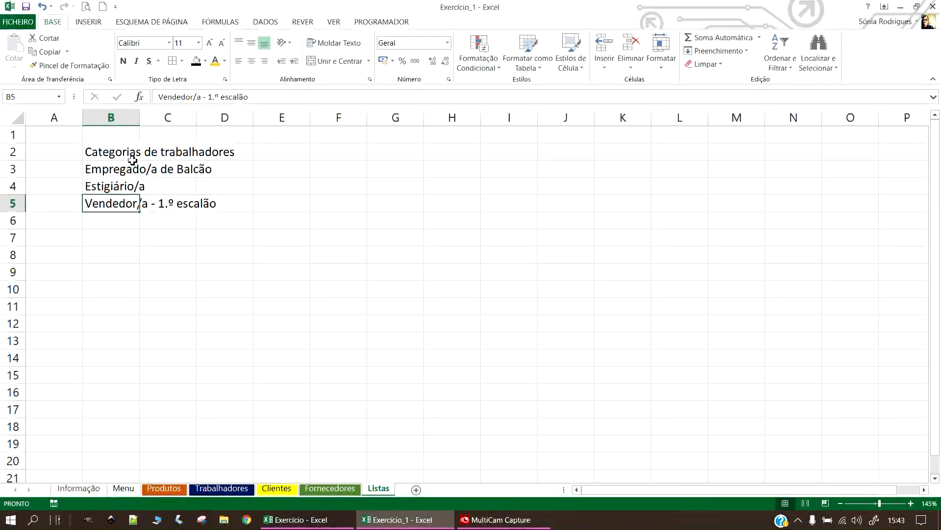
click(138, 216)
click(138, 204)
drag(139, 211, 143, 247)
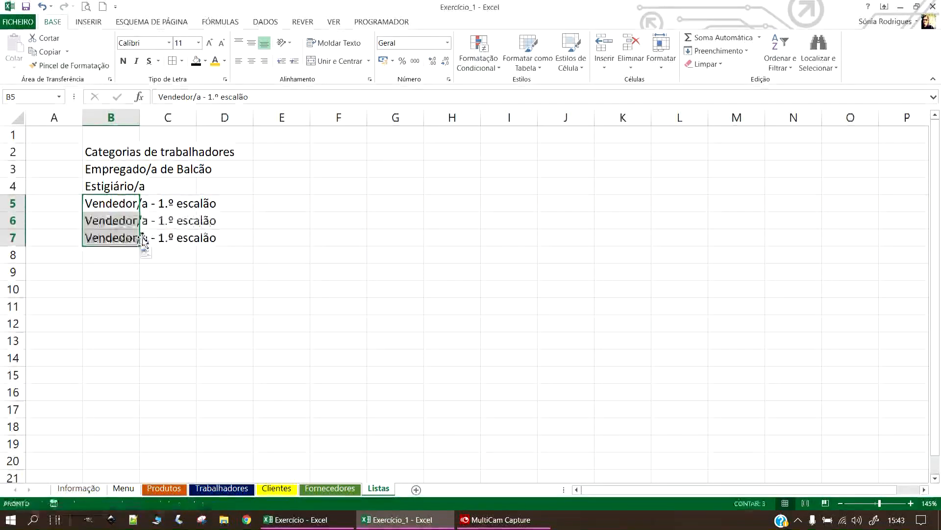
Change the copies in B6 and B7 to Vendedor/a - 2.º escalão and 3.º escalão.
click(130, 221)
click(212, 98)
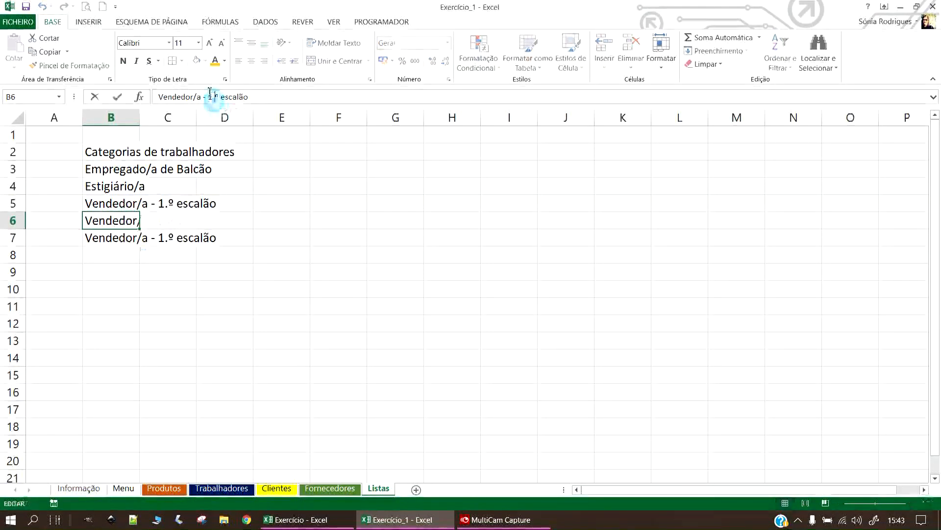
key(BackSpace)
text(2)
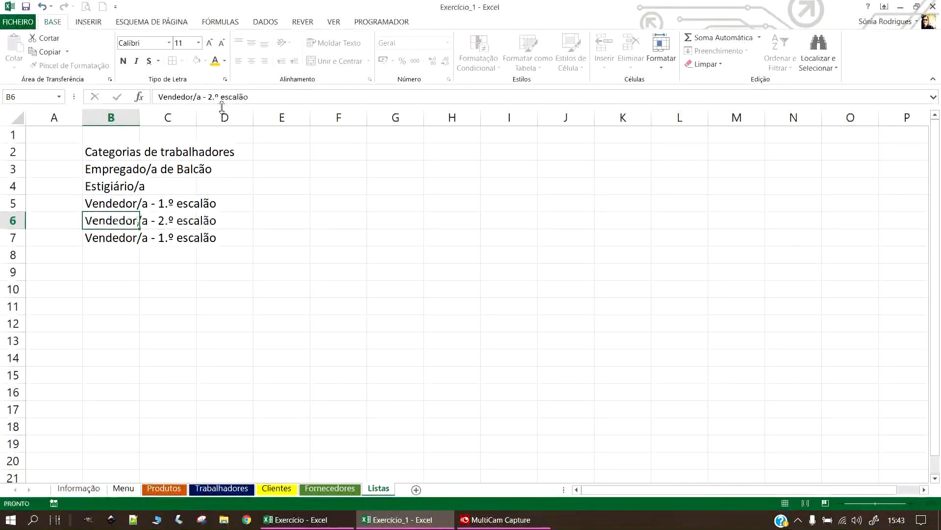
key(Return)
click(216, 96)
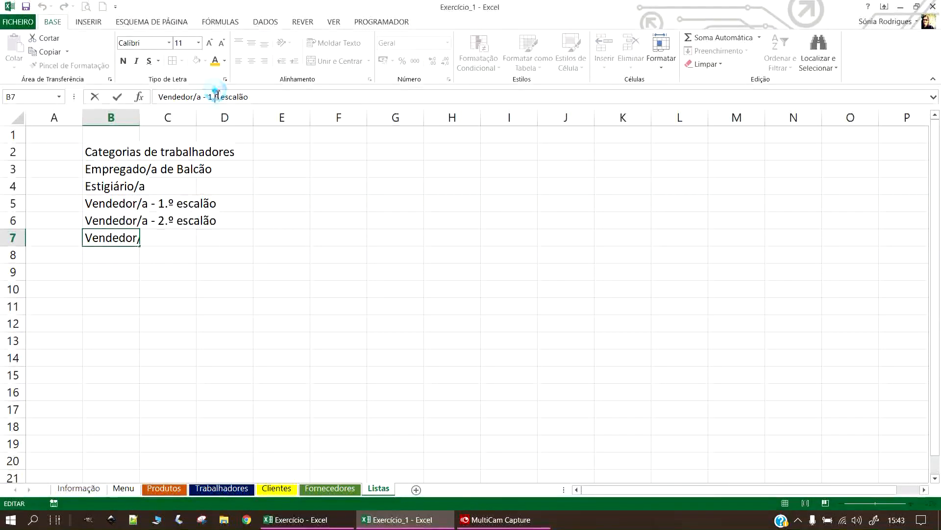
key(BackSpace)
text(3.º escalão)
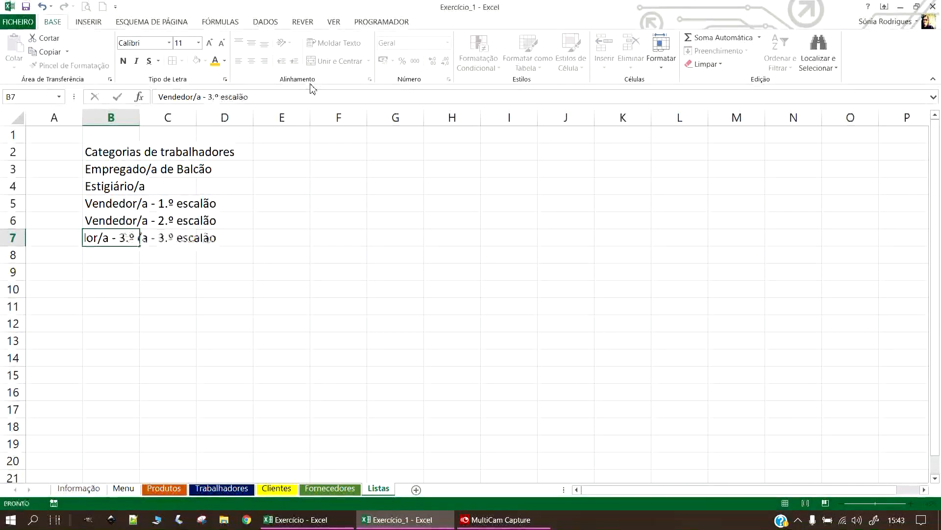
key(Return)
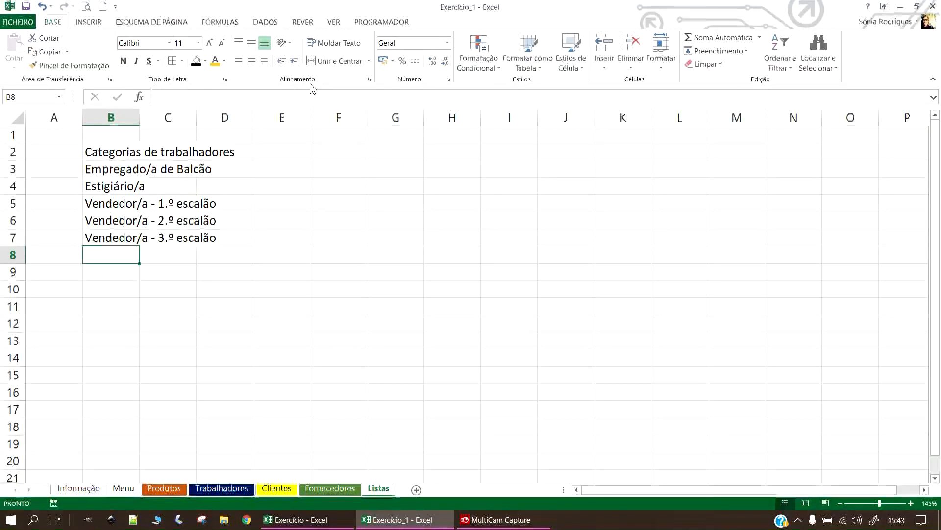
Autofit column B and add Gerente, Sub-gerente and Sócio-gerente in B8:B10.
double_click(136, 118)
click(193, 319)
click(173, 262)
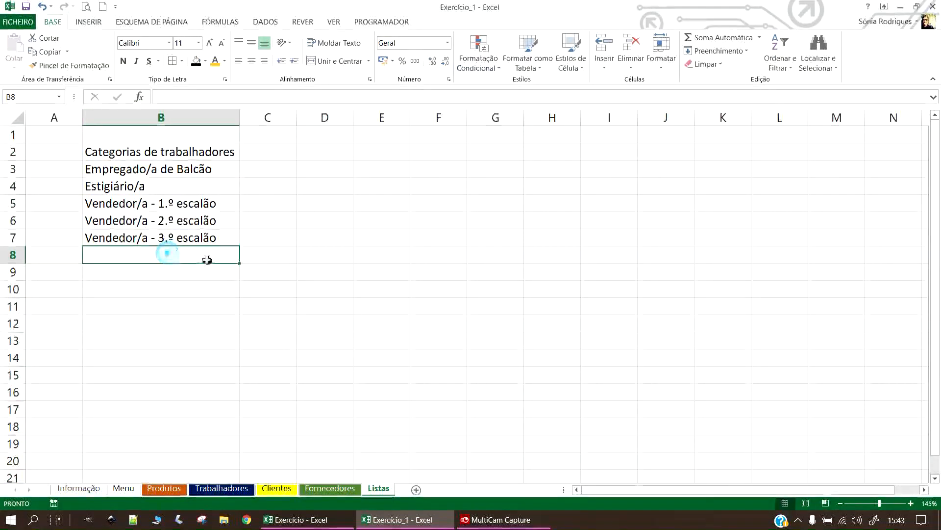
text(Gerente)
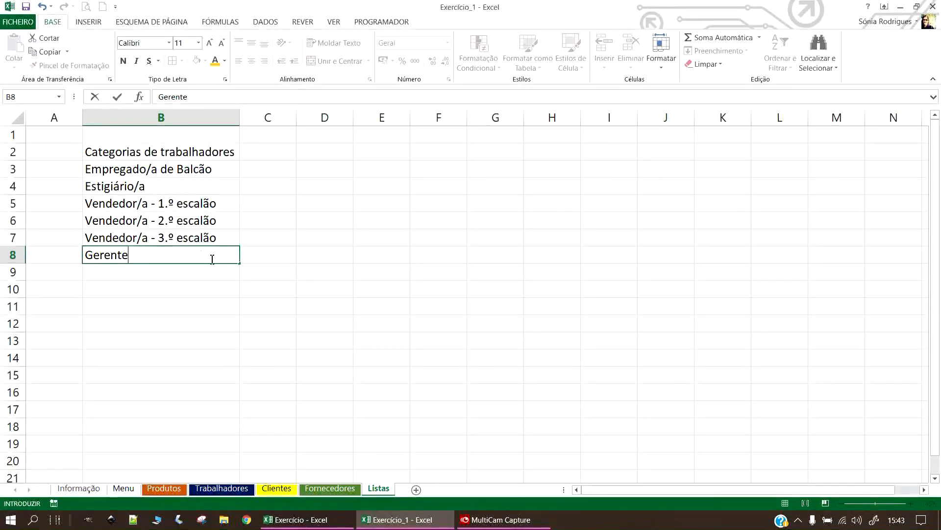
key(Return)
text(S)
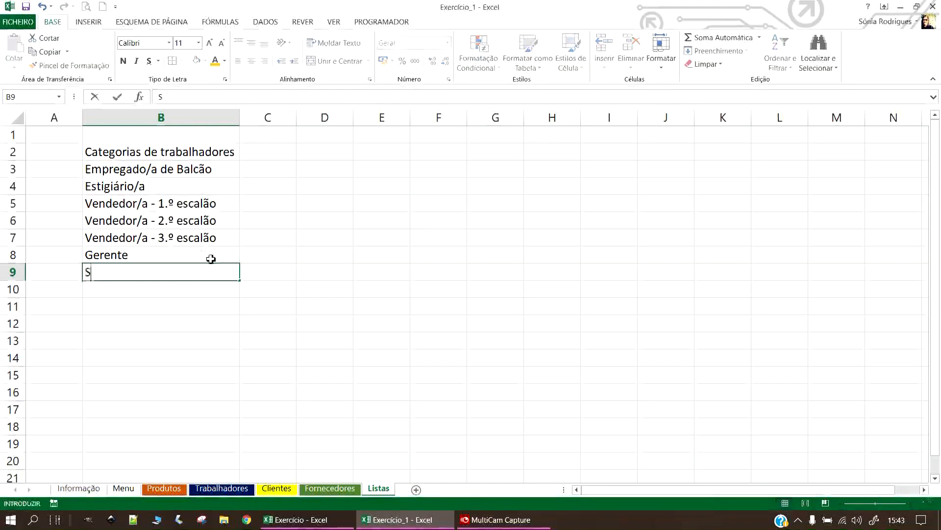
text(ub-gerente)
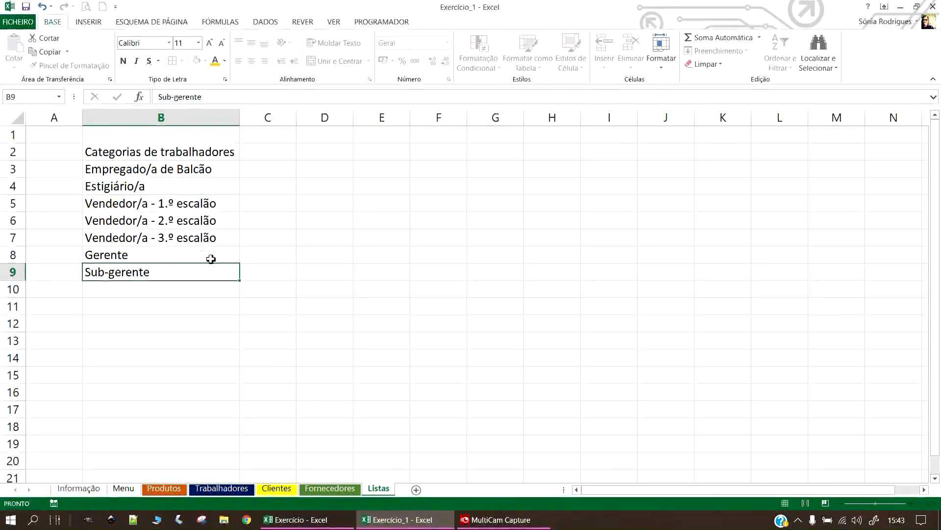
key(Return)
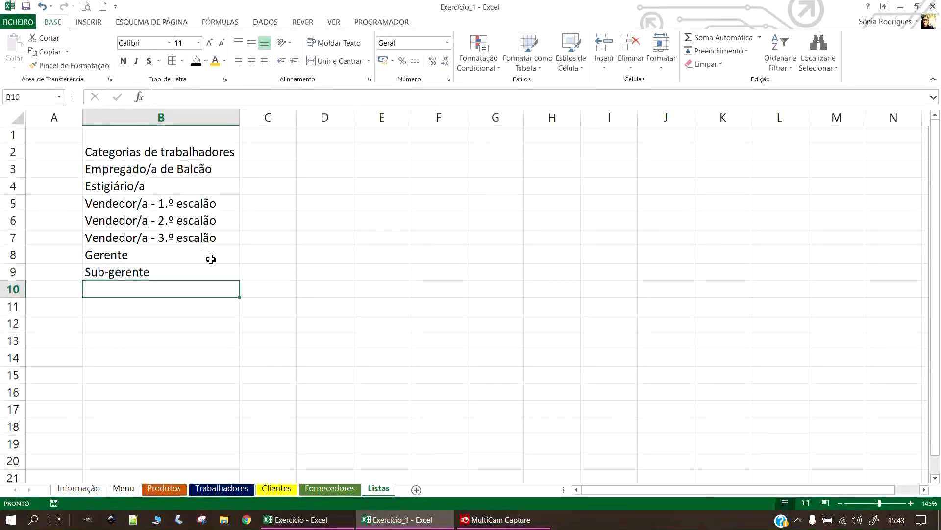
text(Sócio-gerente)
key(Return)
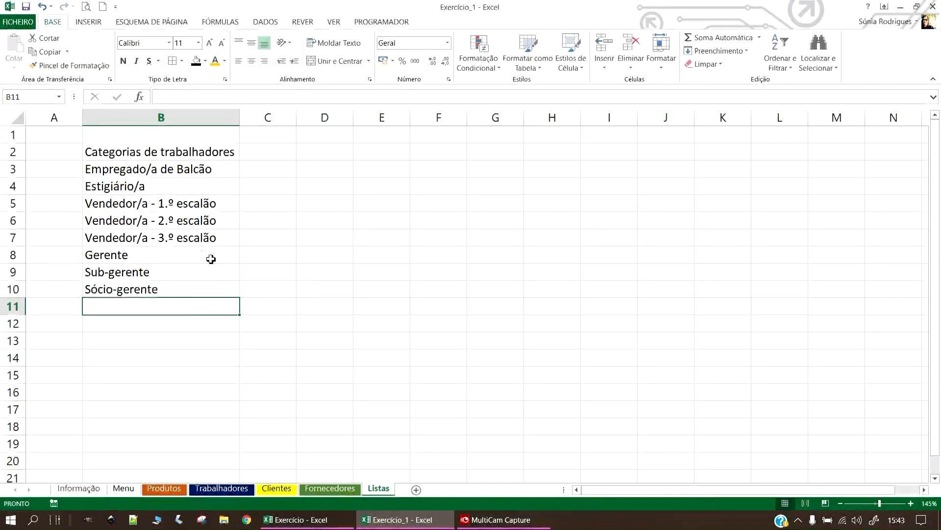
Add 'Empregado/a de limpeza' in B11.
text(Empregado/a)
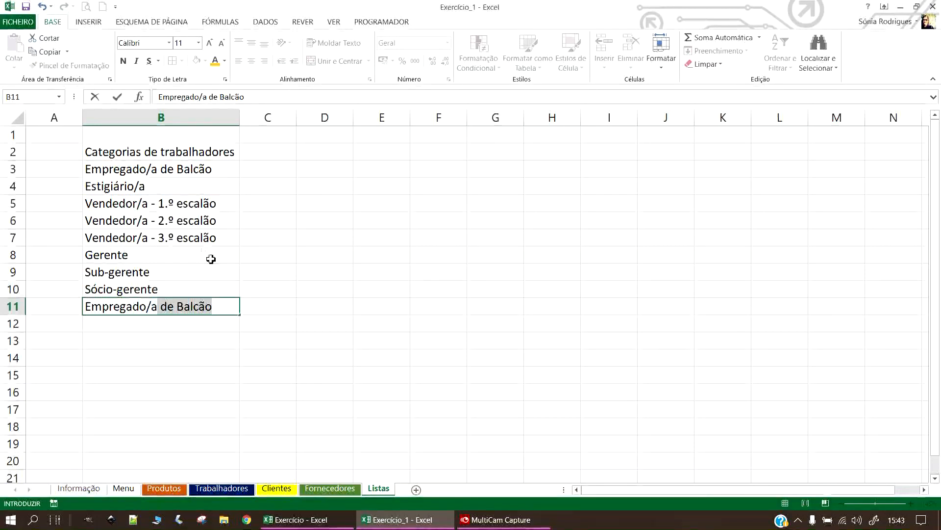
key(Tab)
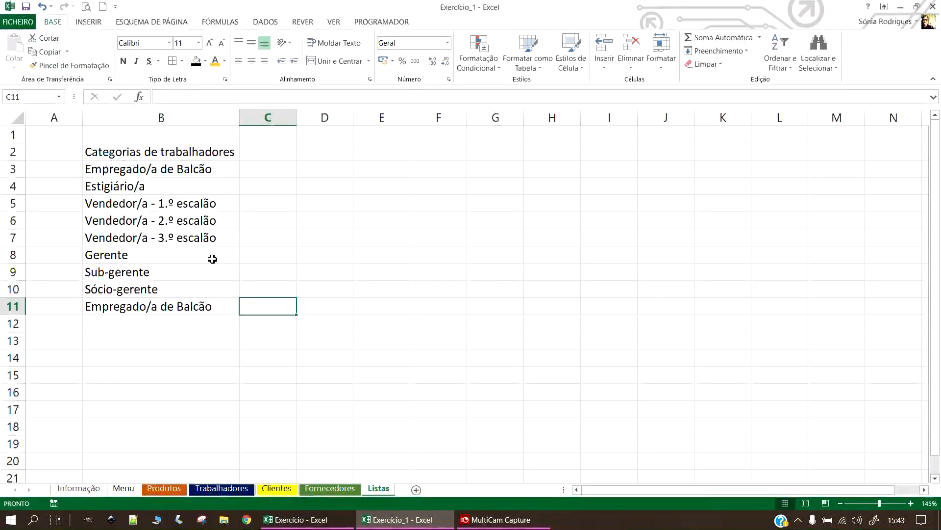
click(214, 317)
double_click(202, 309)
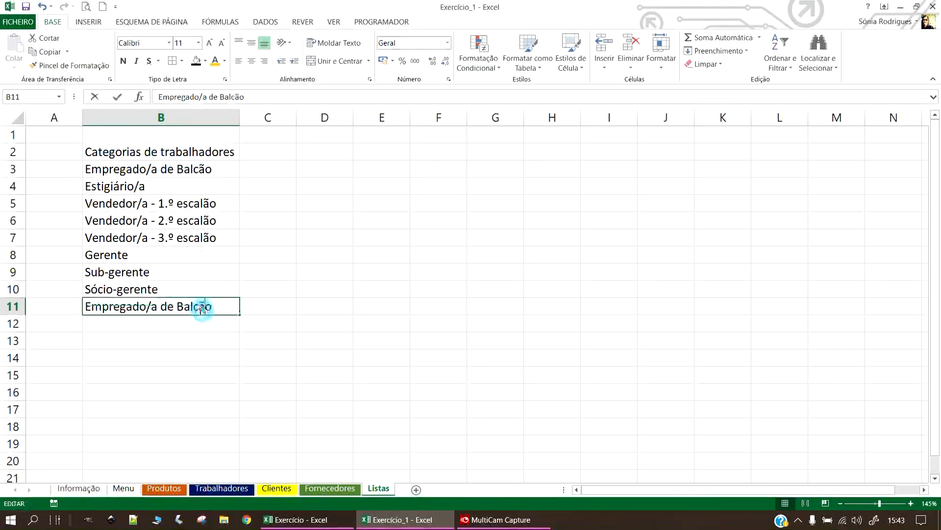
double_click(197, 308)
text(limpez)
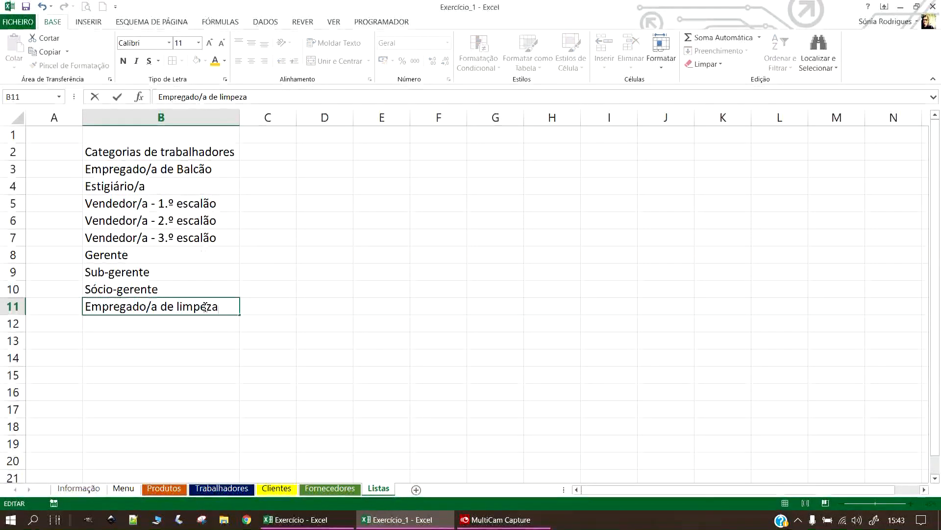
key(Return)
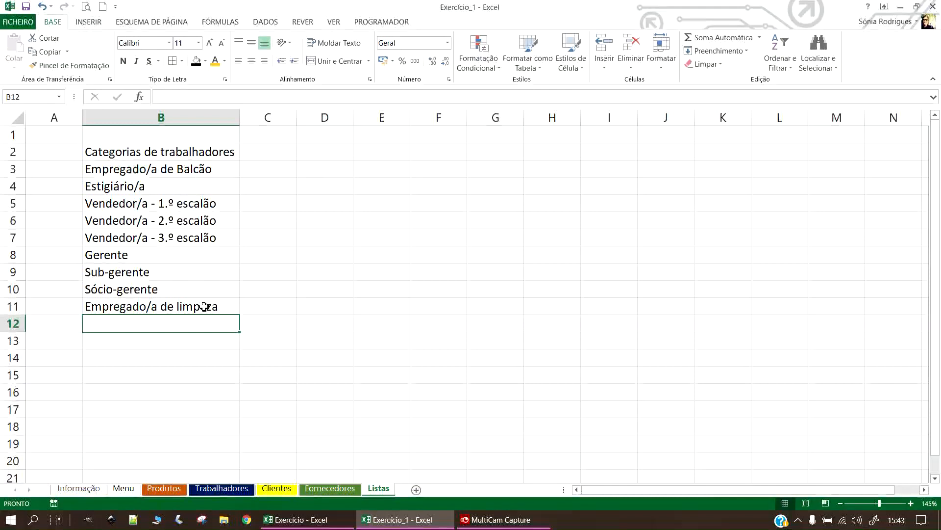
Give B3:C11 all borders and save the workbook.
drag(253, 274, 248, 308)
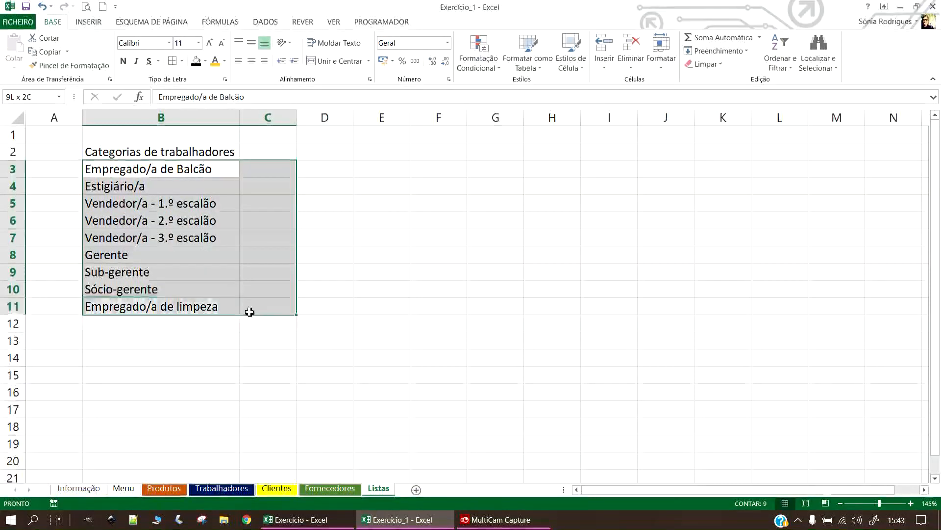
click(172, 61)
click(493, 305)
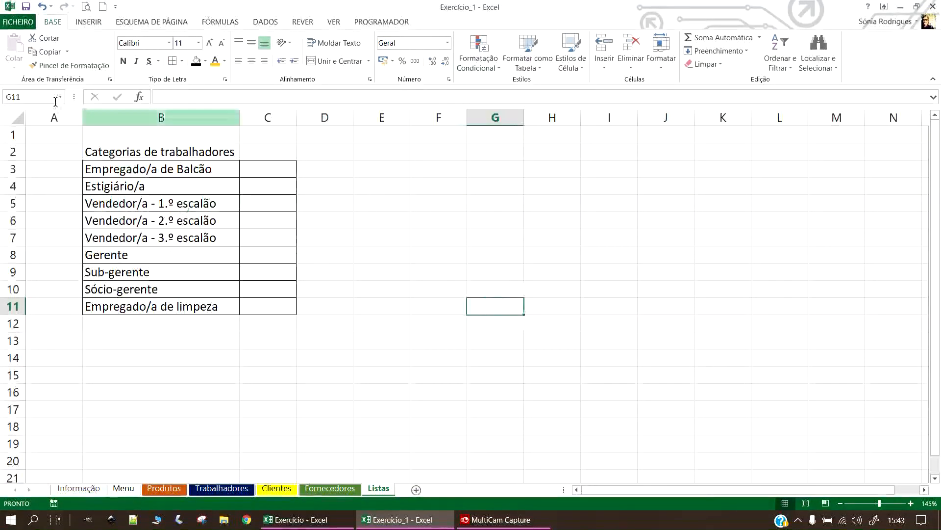
click(27, 8)
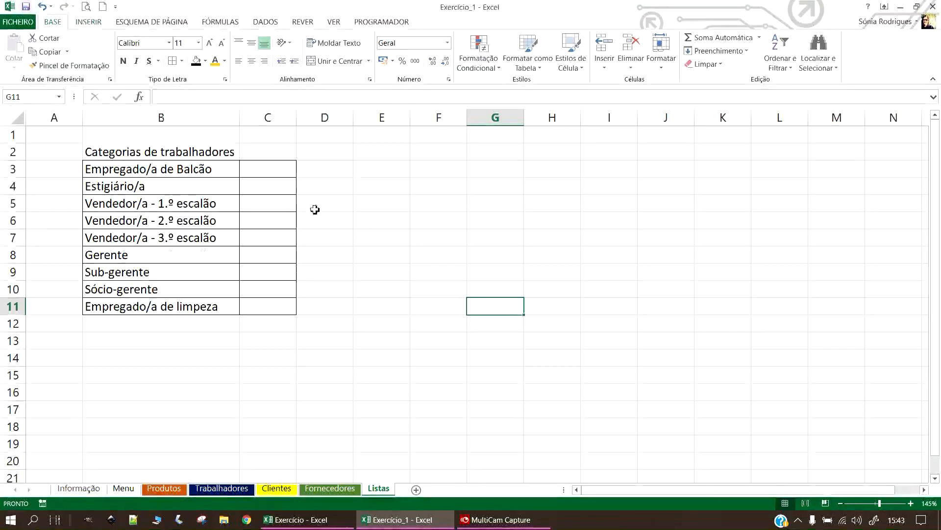
Widen column C and set C3:C11 to the Contabilidade number format.
click(272, 172)
drag(296, 117, 343, 122)
click(287, 169)
drag(291, 186, 292, 307)
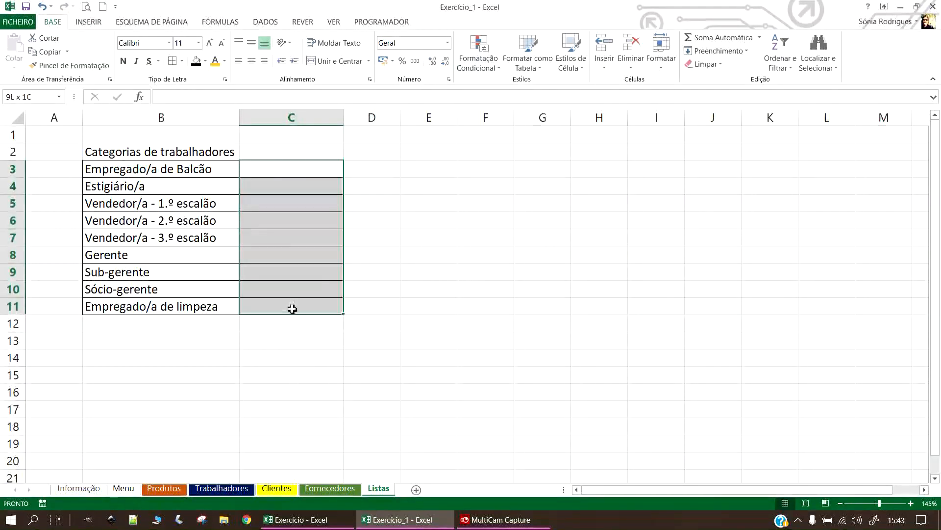
click(383, 61)
click(277, 170)
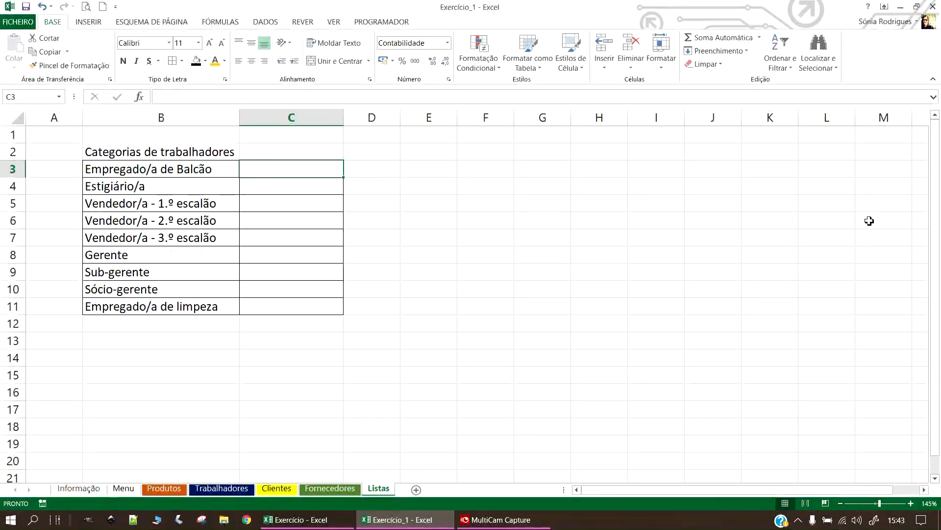
Enter base salaries 635, 635, 700, 800 and 900 in C3:C7.
text(635)
key(Return)
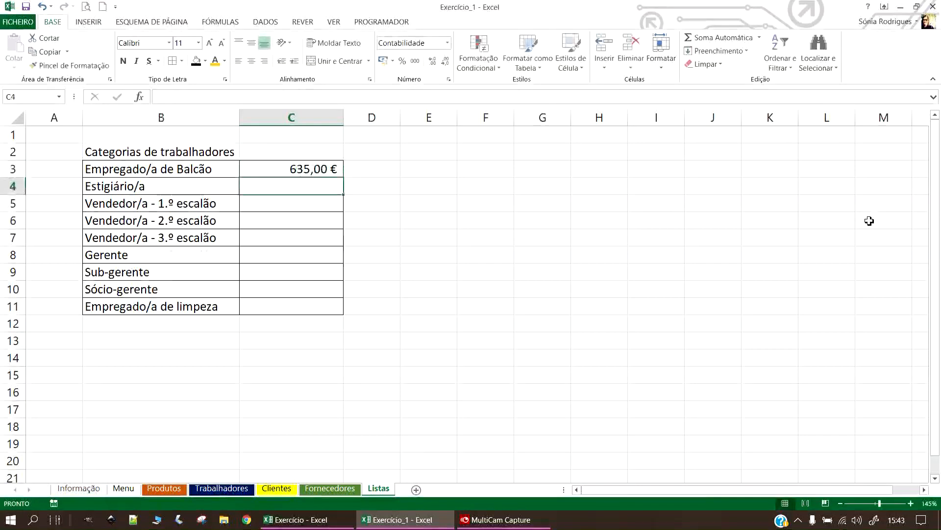
text(635)
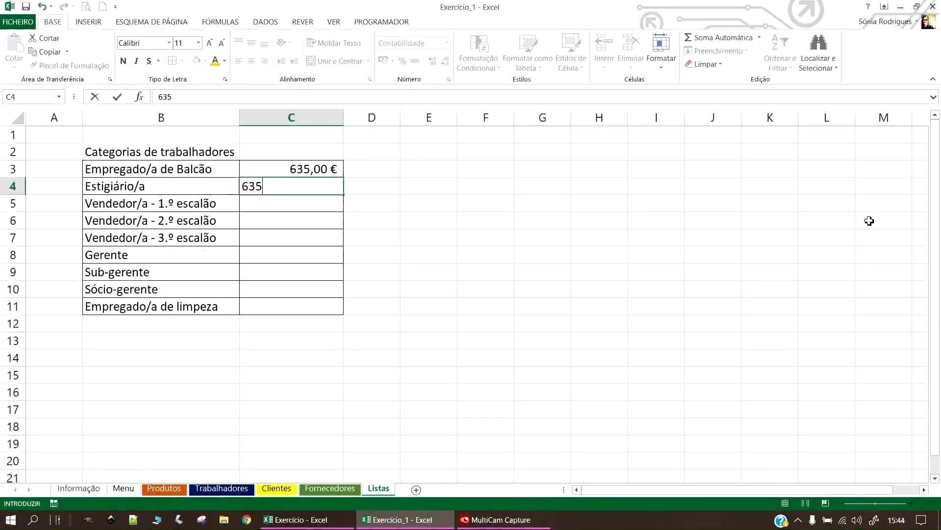
key(Return)
text(700)
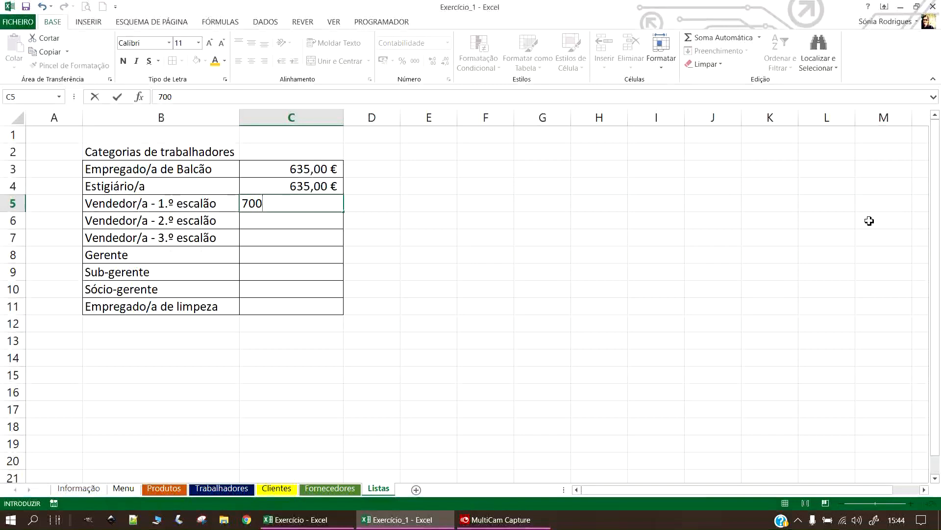
key(Return)
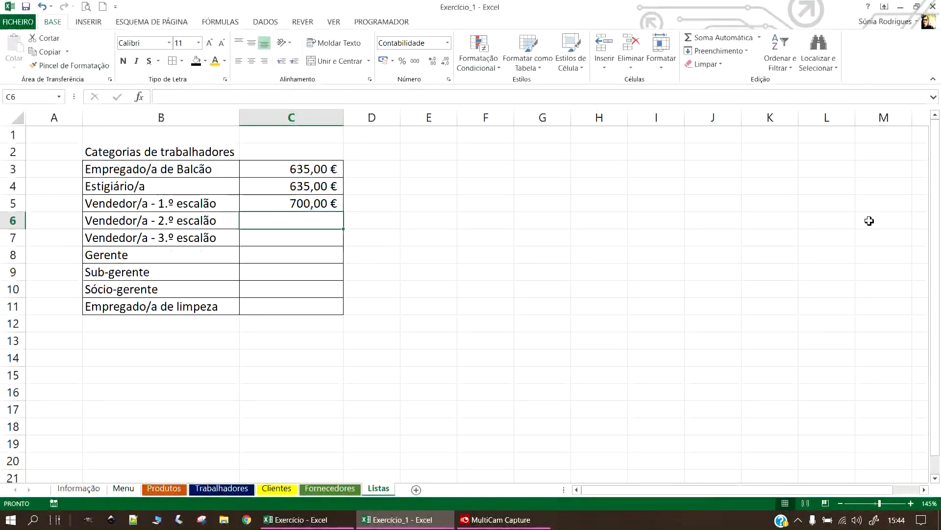
text(800)
key(Return)
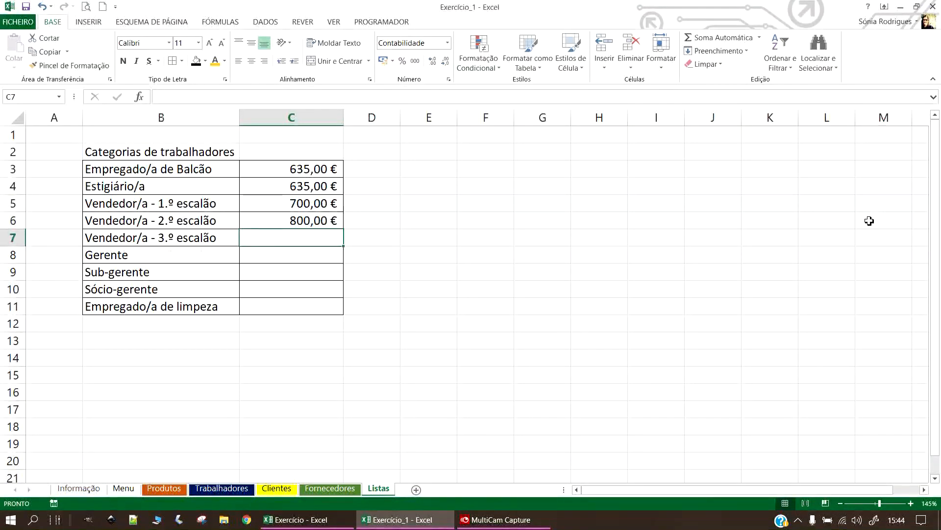
text(900)
key(Return)
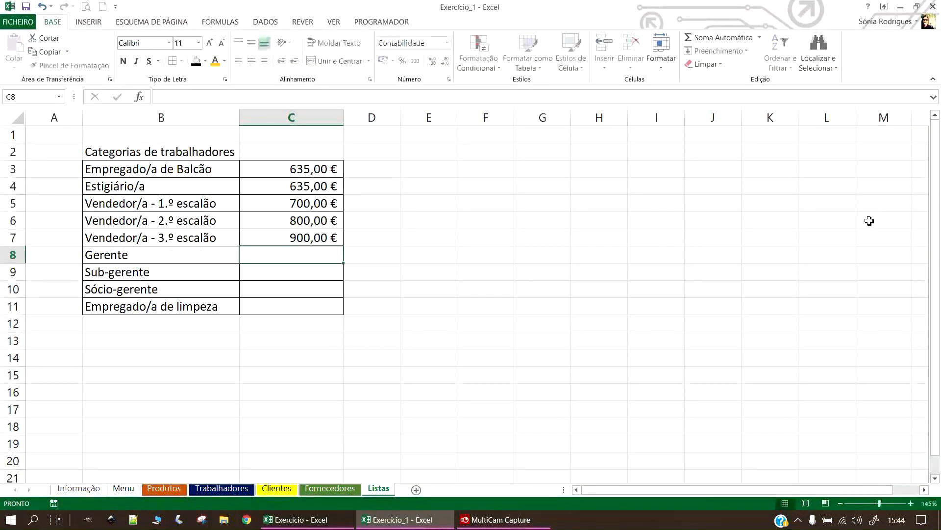
Enter base salaries 1000, 950, 1200 and 400 in C8:C11, then show the Trabalhadores sheet.
text(1000)
key(Return)
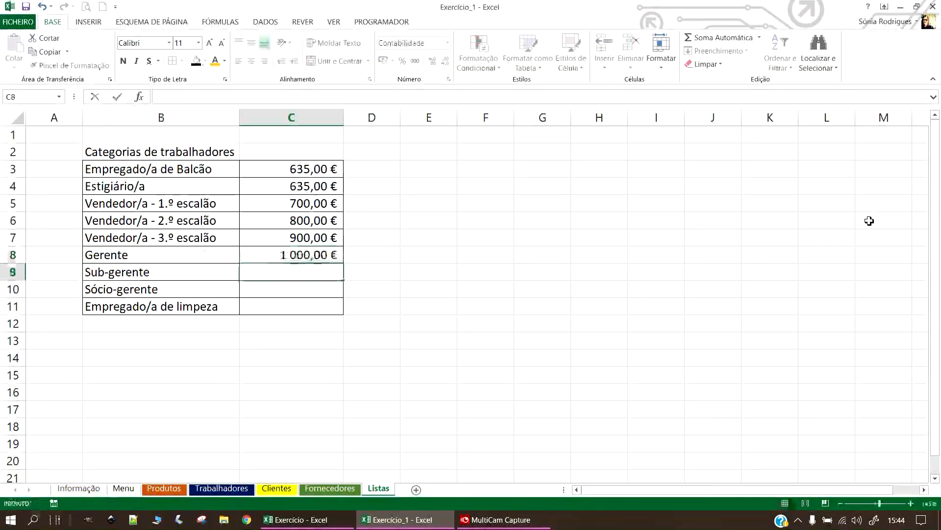
text(950)
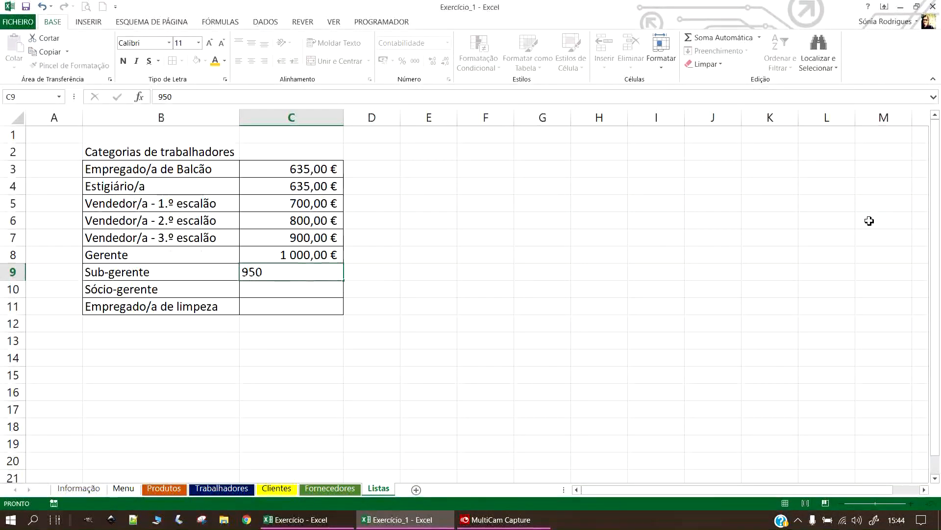
key(Return)
text(1200)
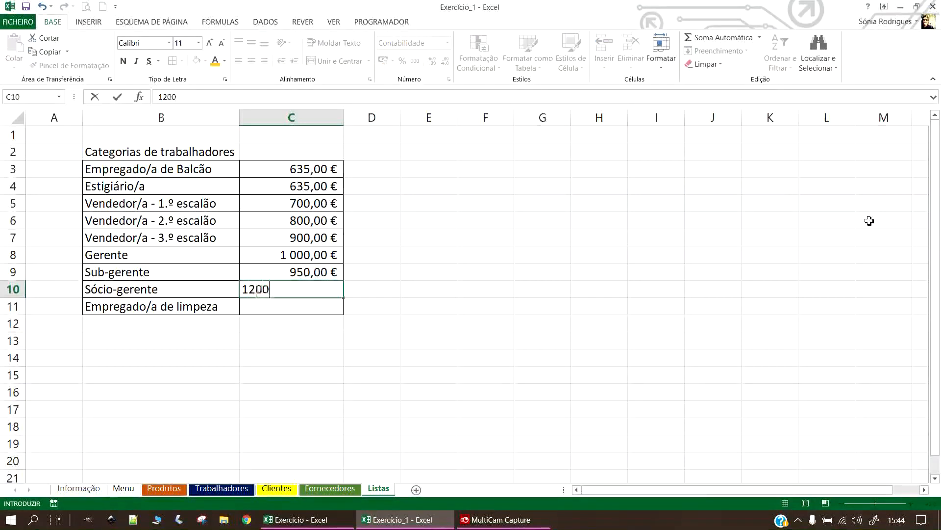
key(Return)
text(400)
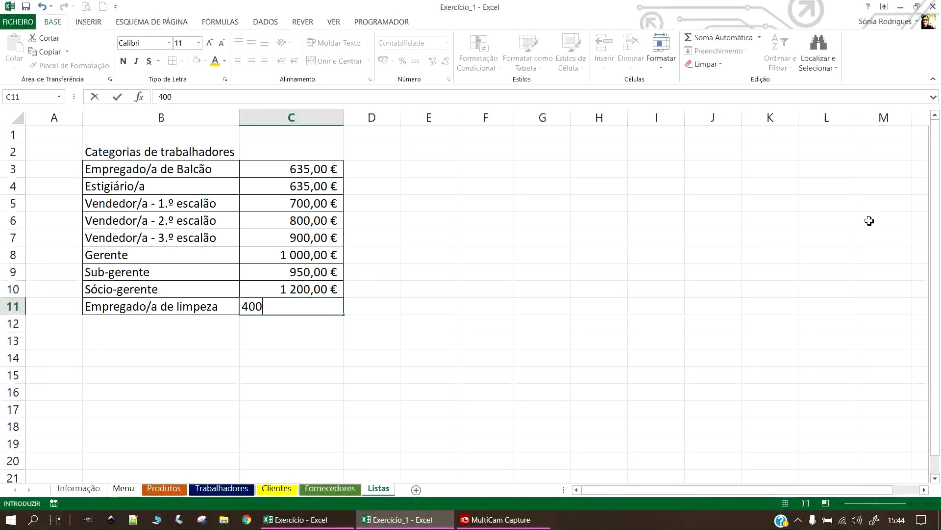
key(Return)
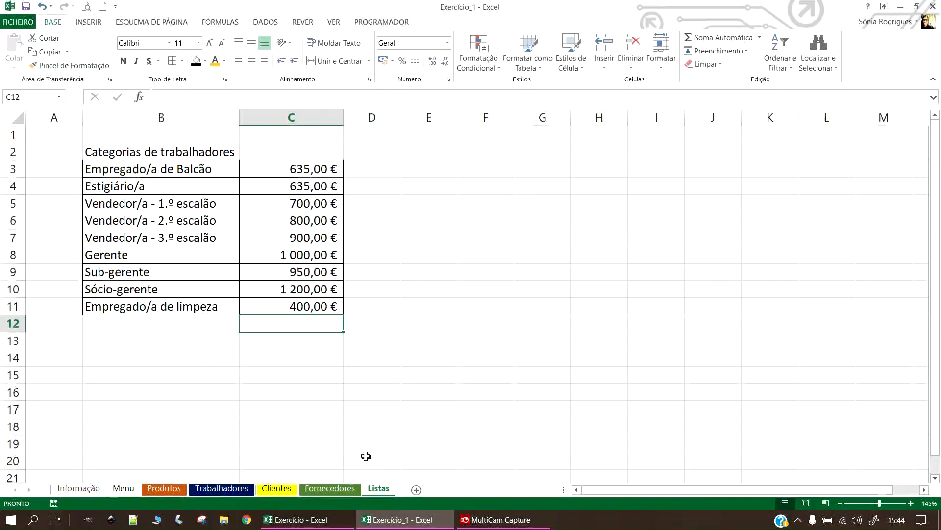
click(222, 488)
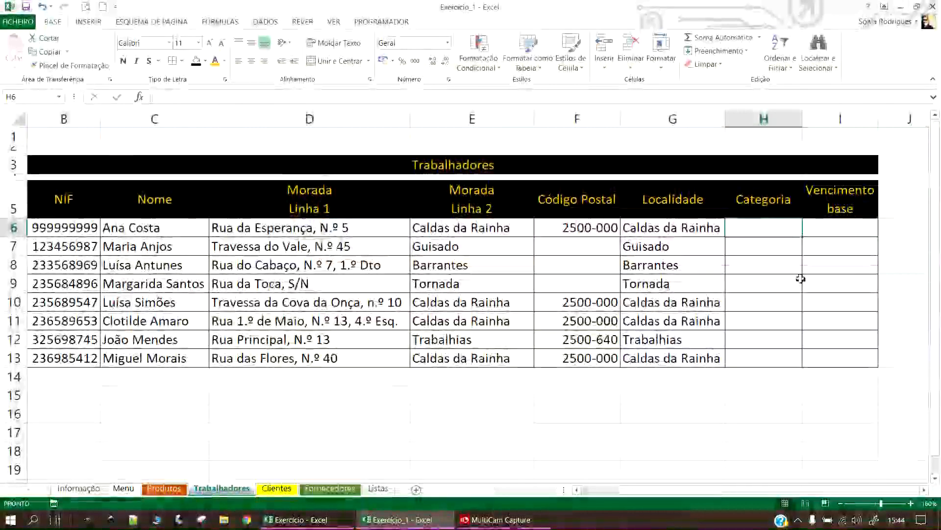
Save the workbook and narrow the Código Postal column F.
click(27, 6)
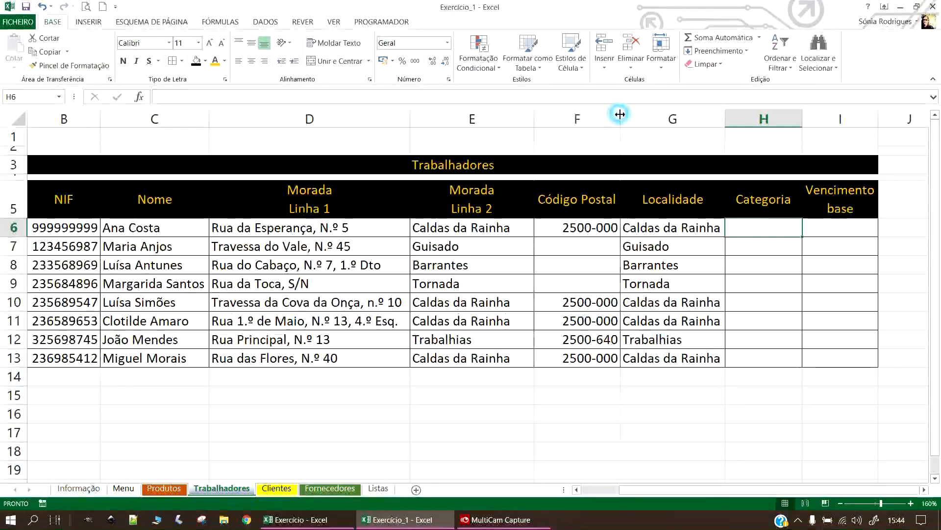
click(588, 124)
drag(619, 118, 602, 118)
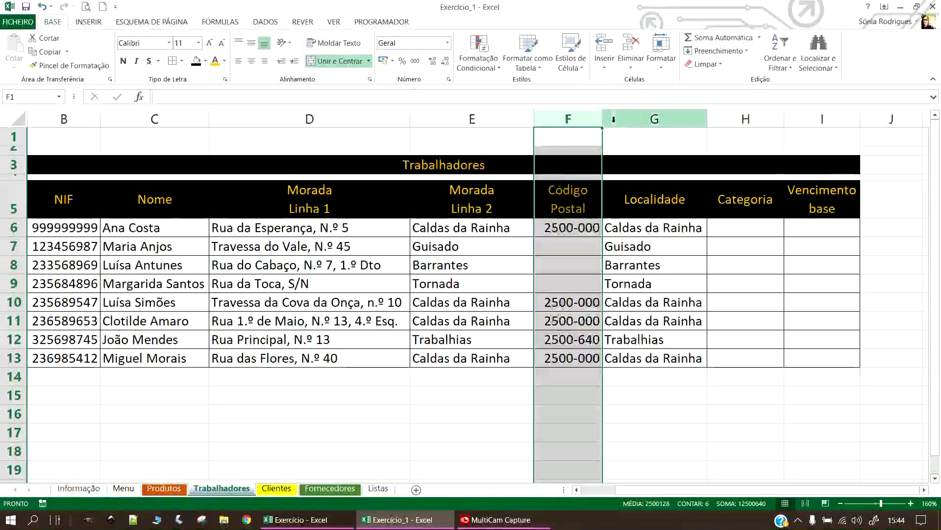
Open Data Validation for cell H6.
click(724, 232)
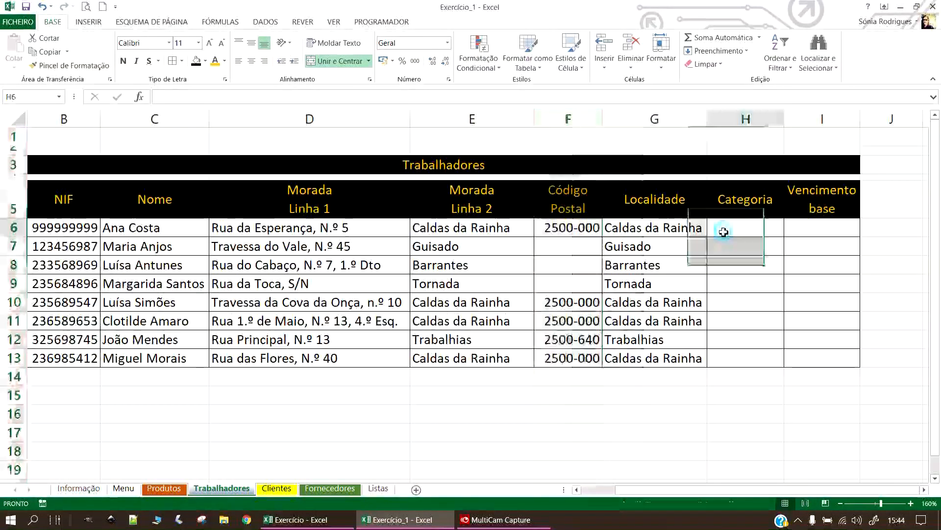
click(265, 22)
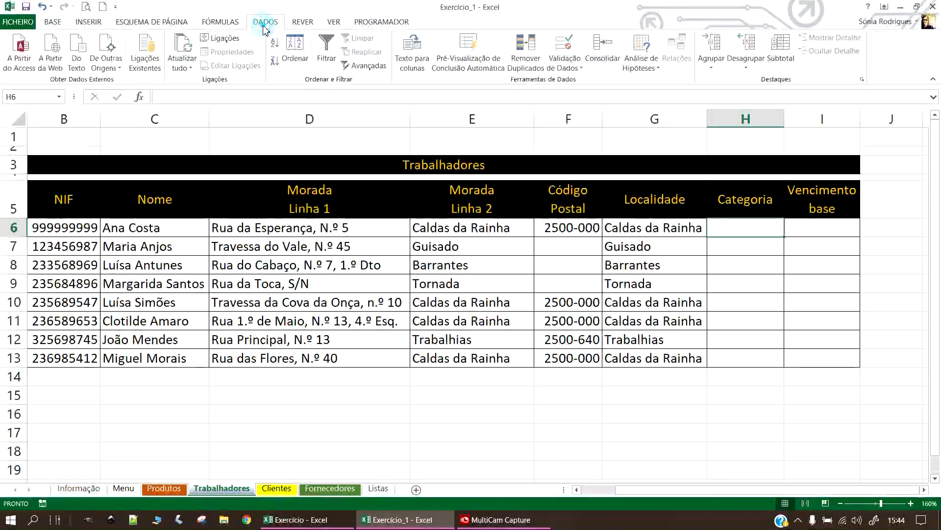
click(566, 70)
click(577, 80)
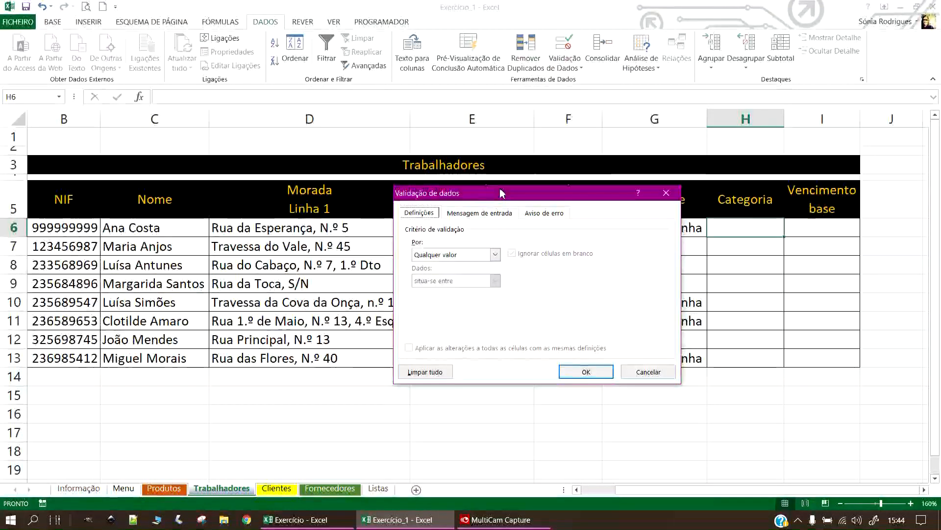
Allow a List in H6 with its source set to Listas!$B$3:$B$11.
drag(502, 192, 336, 200)
click(329, 262)
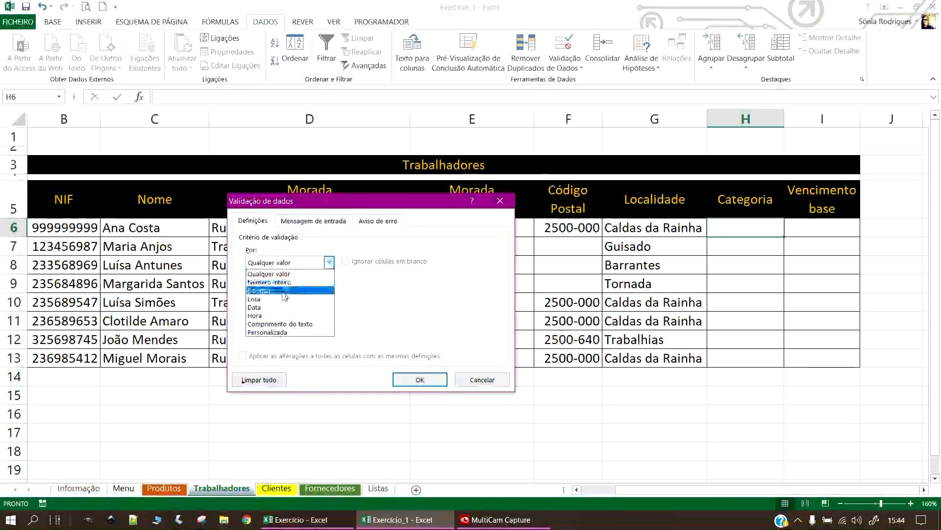
click(260, 299)
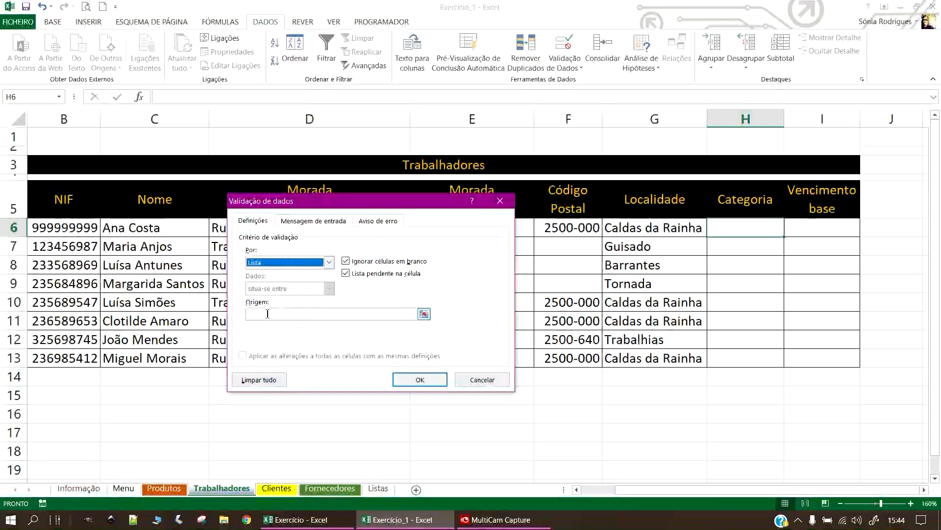
click(424, 314)
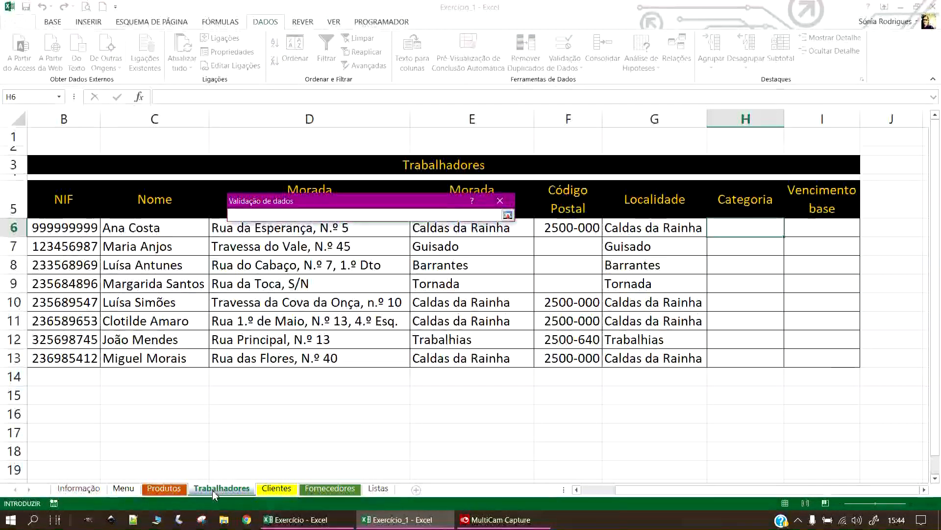
click(380, 489)
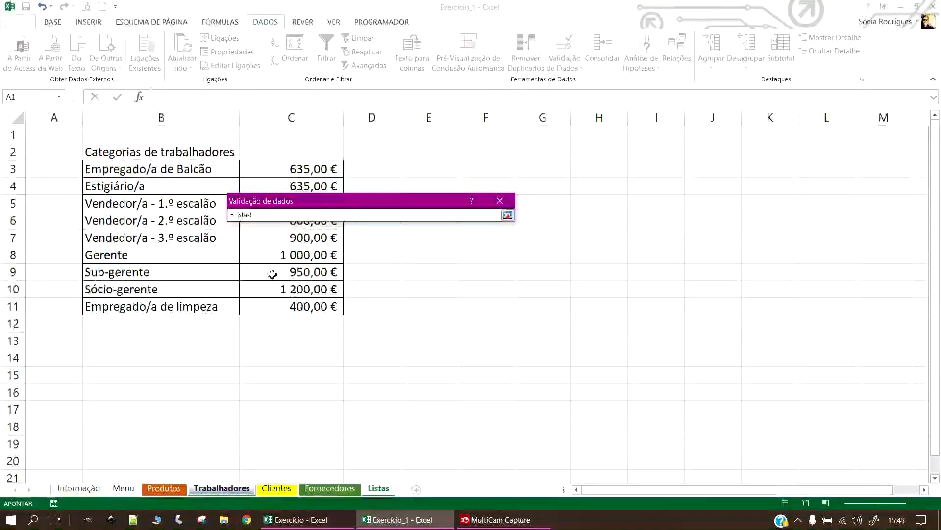
drag(328, 201, 525, 212)
drag(147, 169, 160, 202)
drag(163, 265, 164, 302)
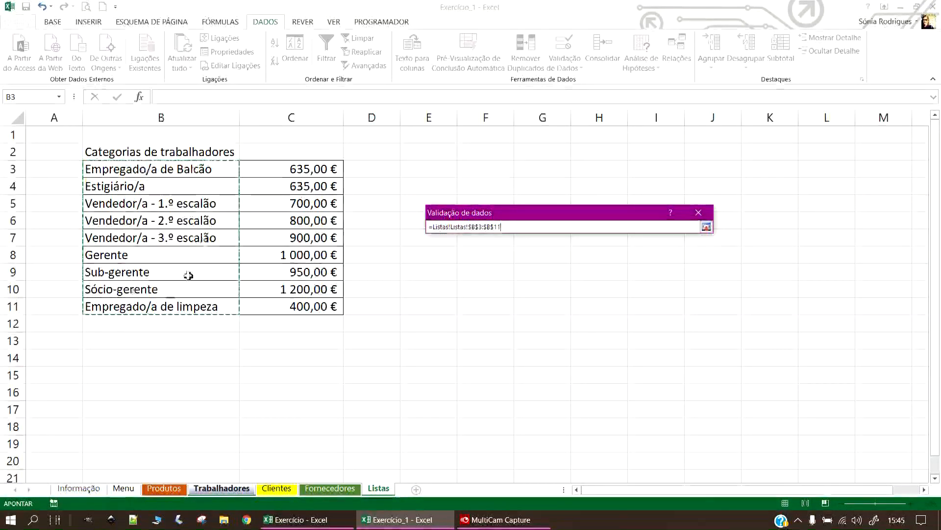
click(706, 227)
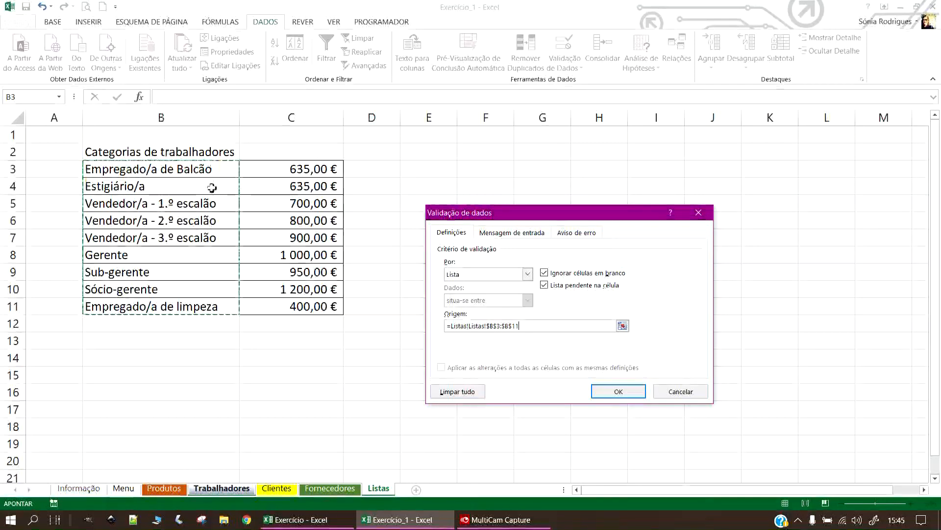
Correct the duplicated sheet name in the source and confirm the list validation.
click(623, 392)
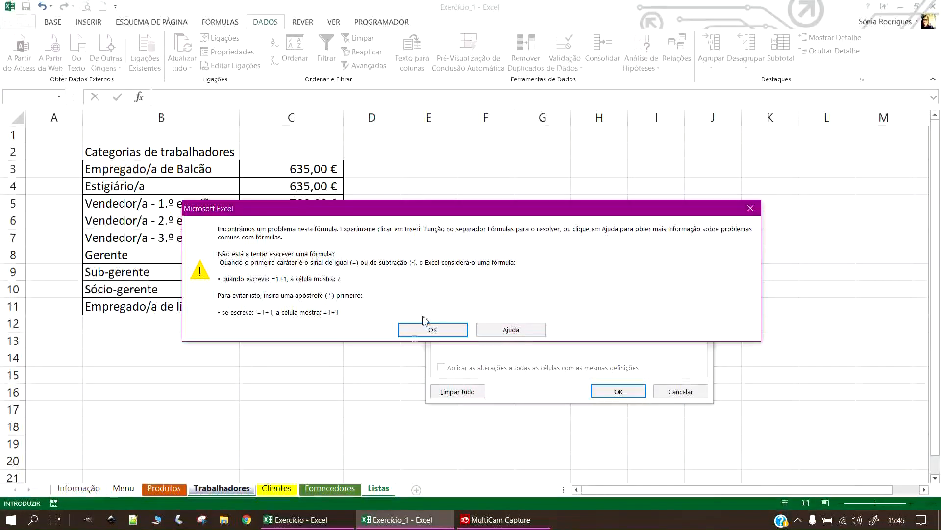
click(425, 330)
click(485, 325)
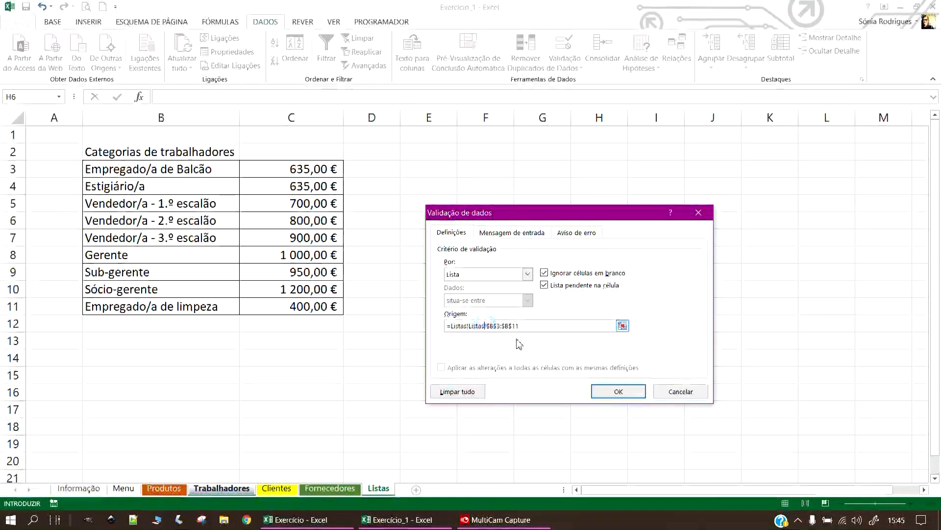
text(L)
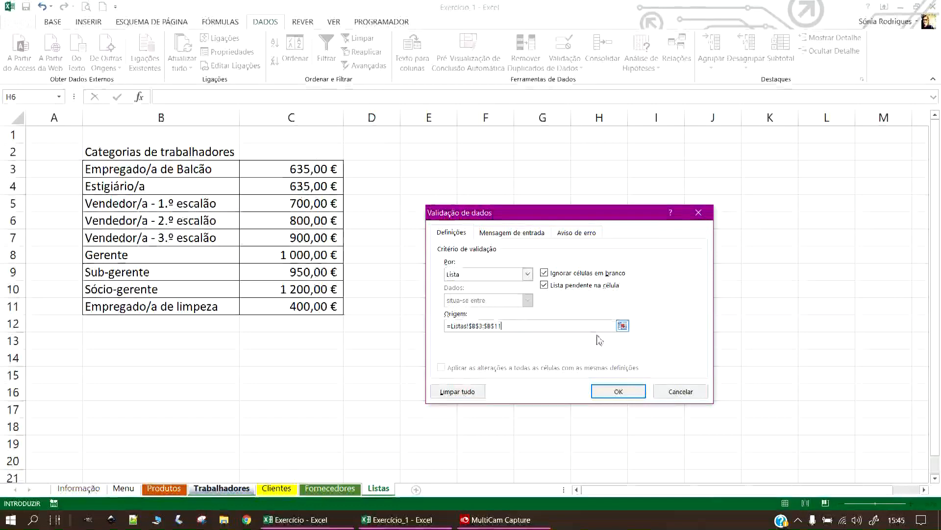
click(627, 392)
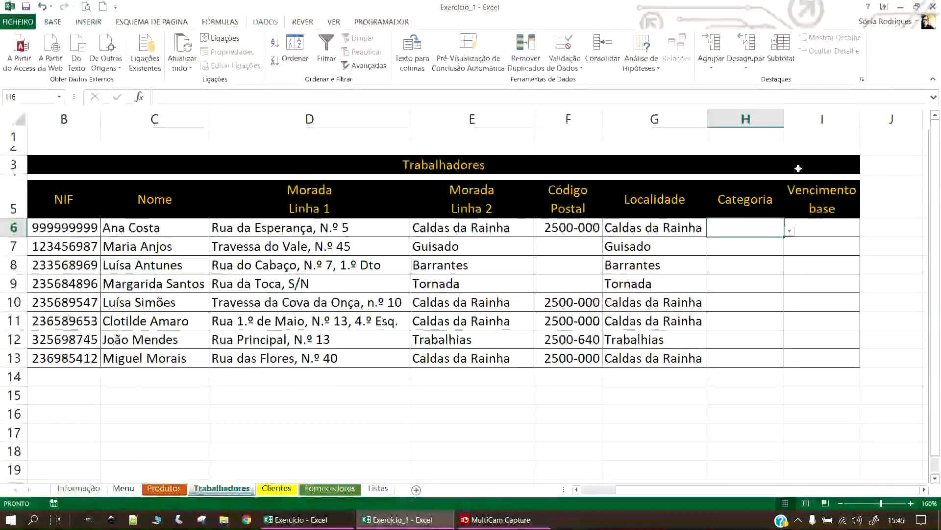
Choose Gerente from H6's category dropdown and fill it down to H13.
click(788, 231)
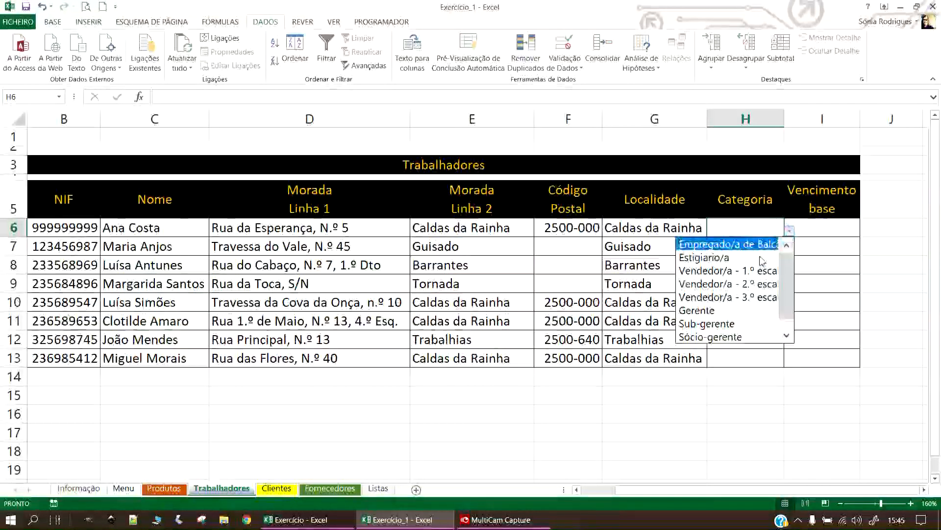
mouse_move(789, 272)
mouse_down()
mouse_move(790, 302)
mouse_move(789, 270)
mouse_up()
key(Escape)
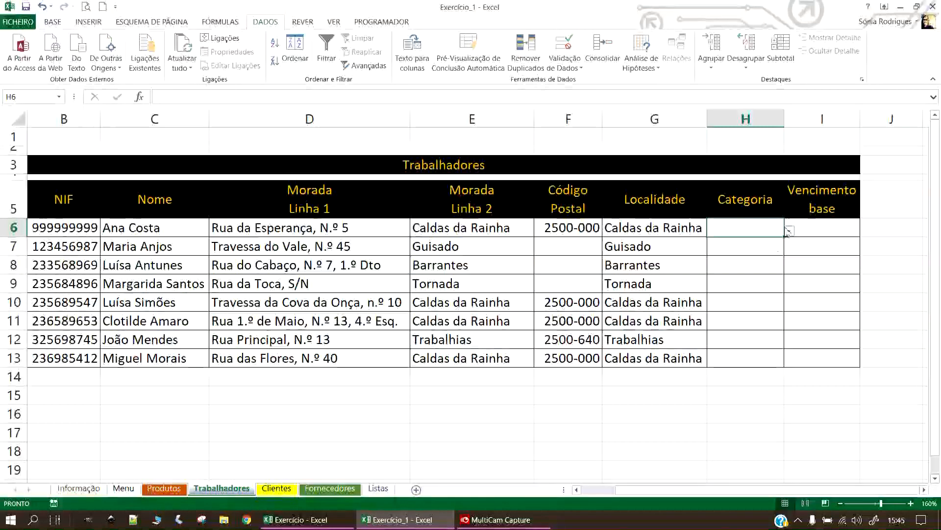
click(788, 232)
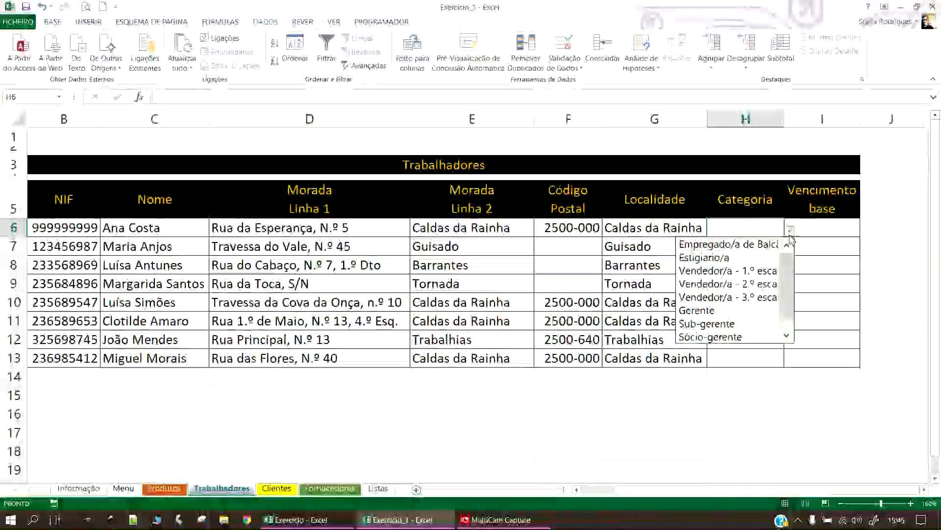
click(713, 311)
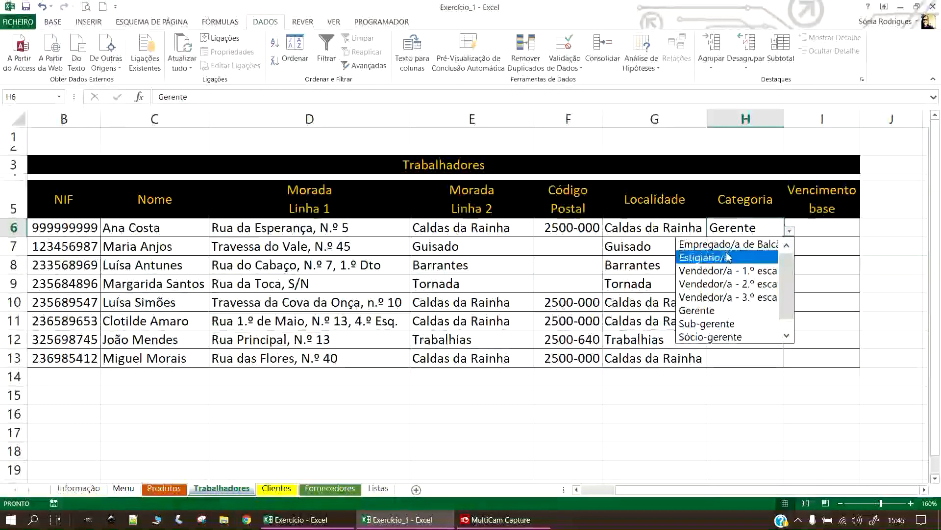
click(728, 257)
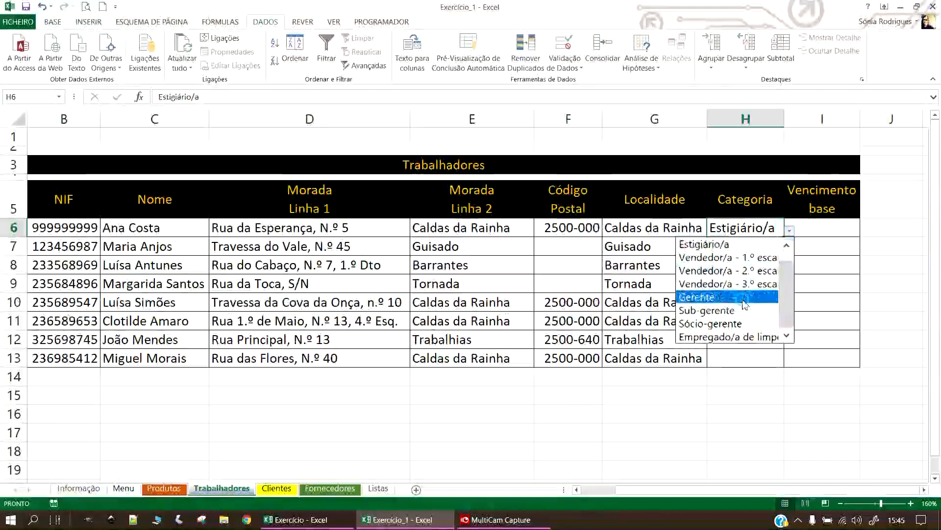
click(706, 297)
drag(785, 240, 780, 366)
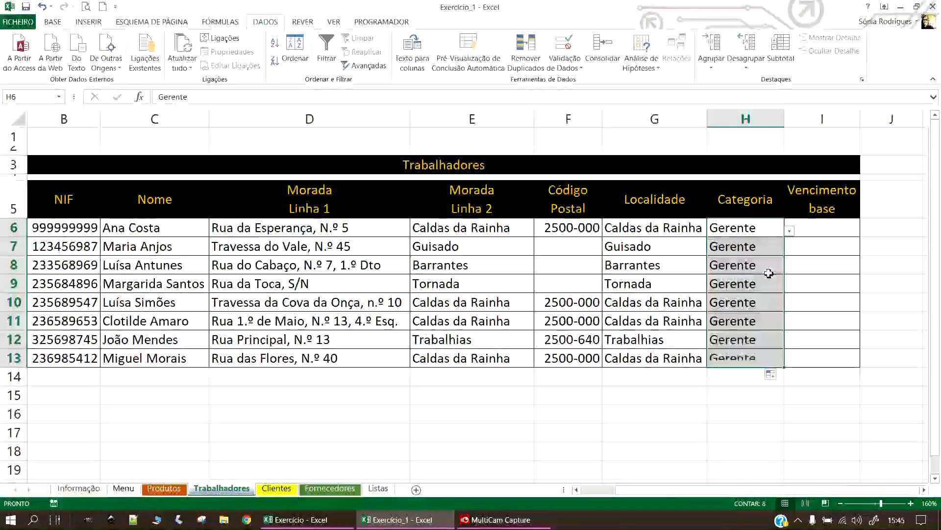
Set H7 to Vendedor/a - 3.º escalão, H8 to Sub-gerente and H9 to Empregado/a de limpeza.
click(773, 251)
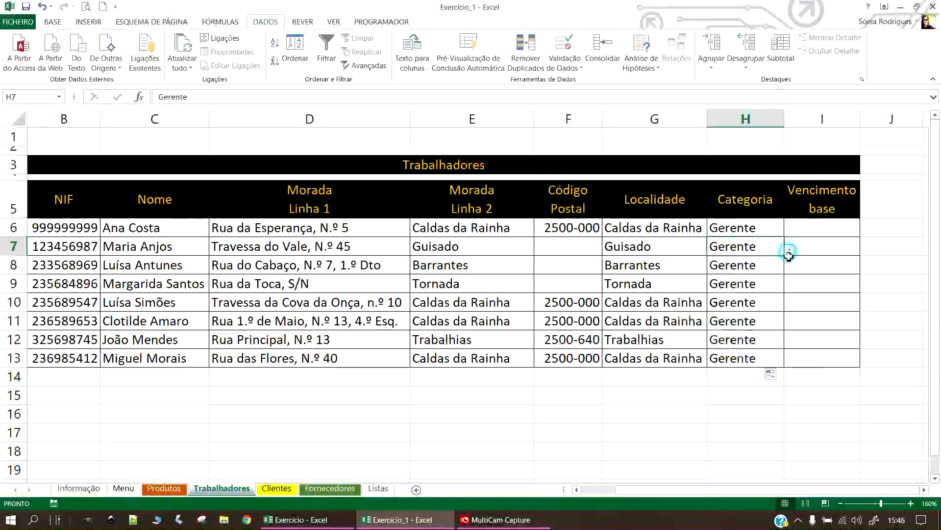
click(790, 252)
click(773, 300)
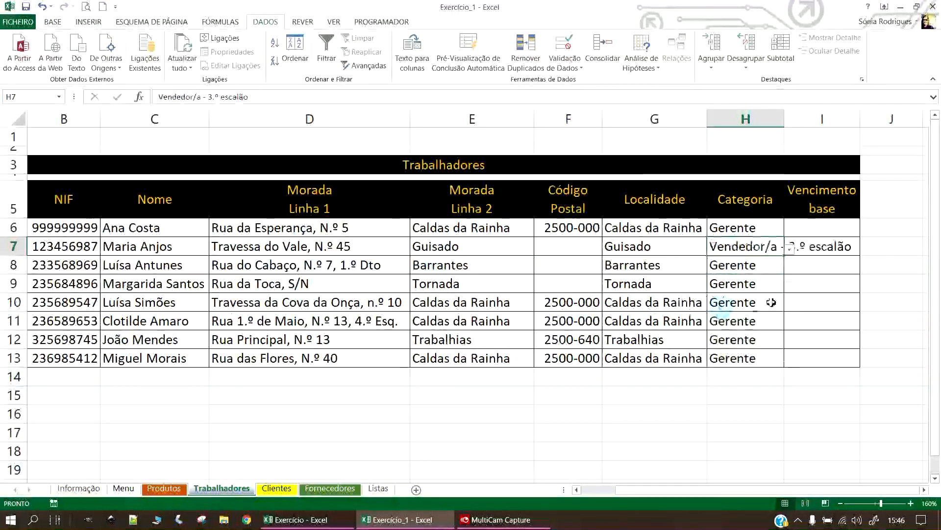
click(750, 264)
click(791, 269)
click(735, 347)
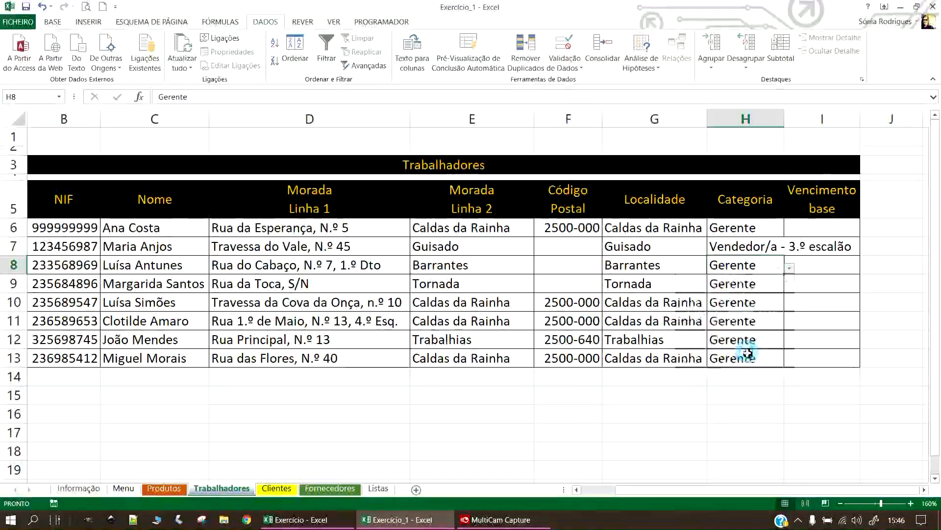
click(756, 284)
click(790, 287)
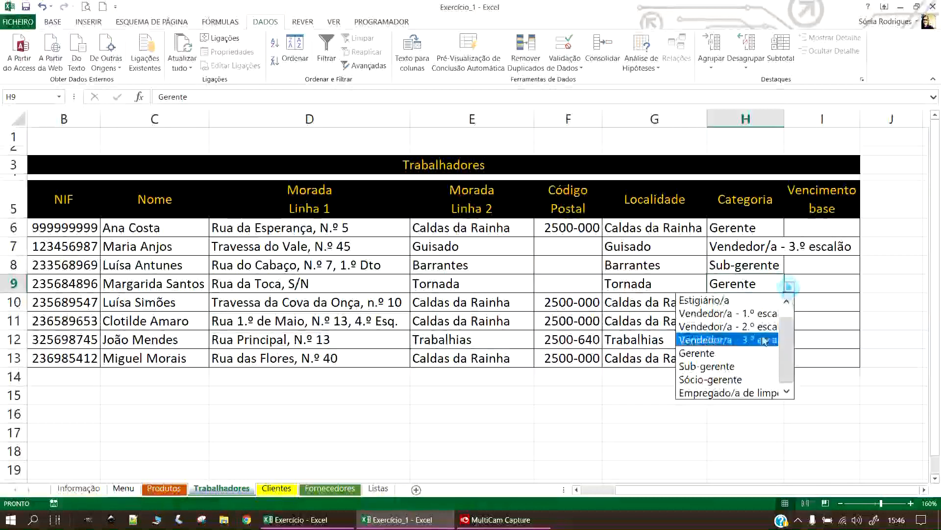
click(721, 391)
Set H10 and H11 to Sócio-gerente.
click(760, 302)
click(790, 306)
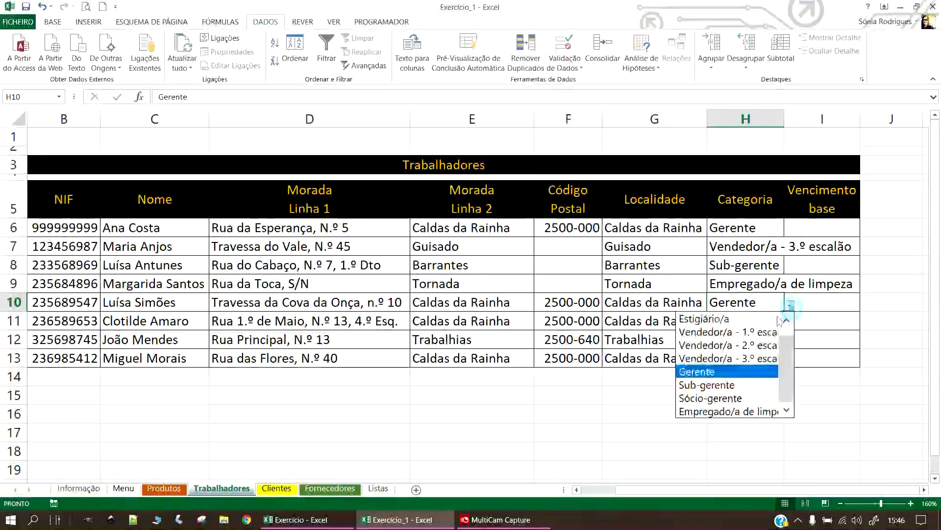
click(711, 397)
click(767, 322)
click(790, 323)
click(721, 416)
Set H12 to Empregado/a de limpeza and H13 to Vendedor/a - 2.º escalão, then autofit column H.
click(755, 339)
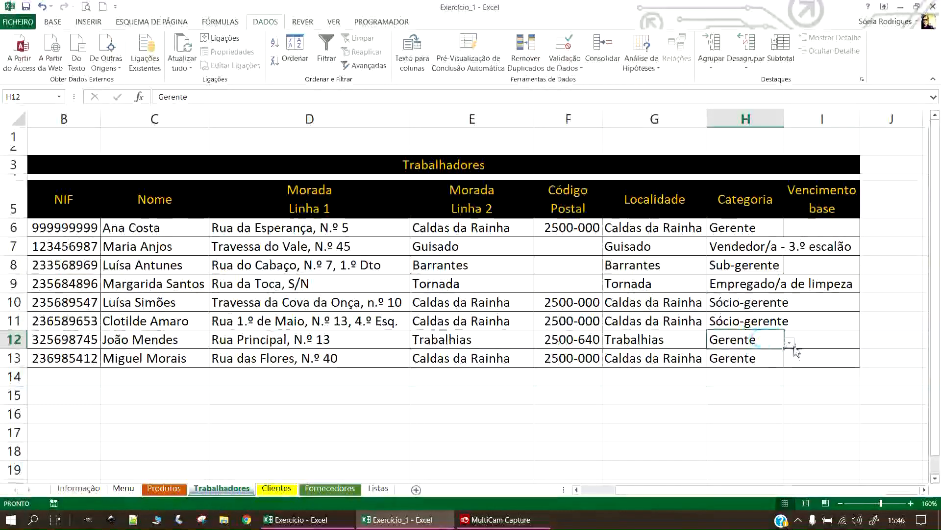
click(790, 342)
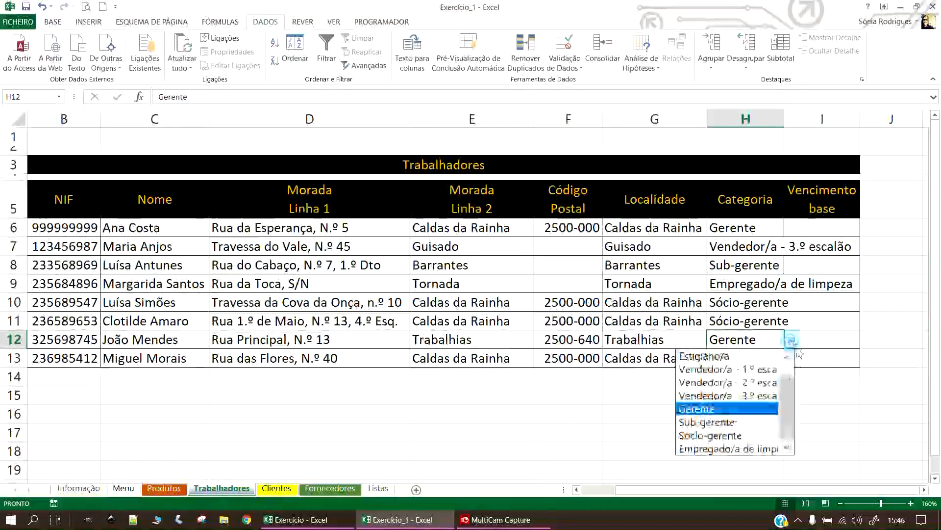
click(715, 448)
click(765, 361)
click(789, 362)
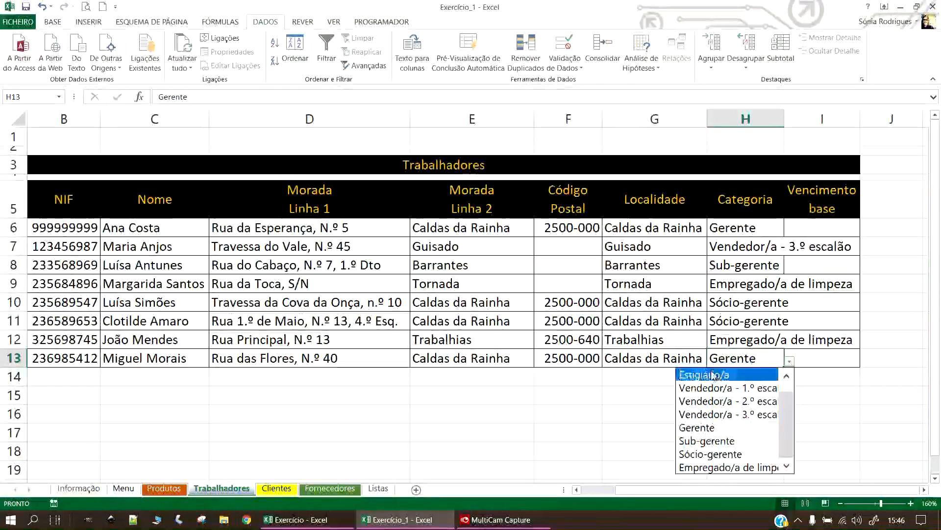
click(726, 401)
click(765, 394)
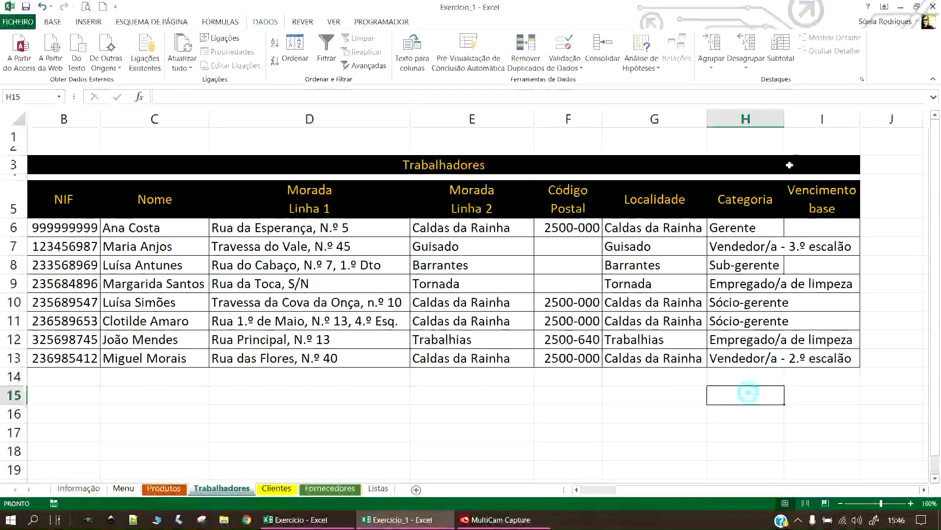
double_click(787, 118)
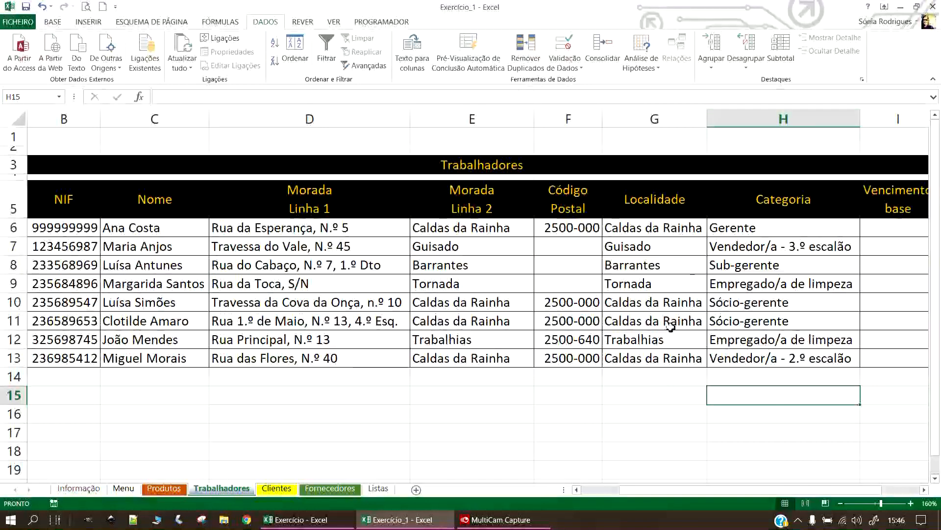
Change H12 to Vendedor/a - 1.º escalão and H10 to Sub-gerente.
click(824, 346)
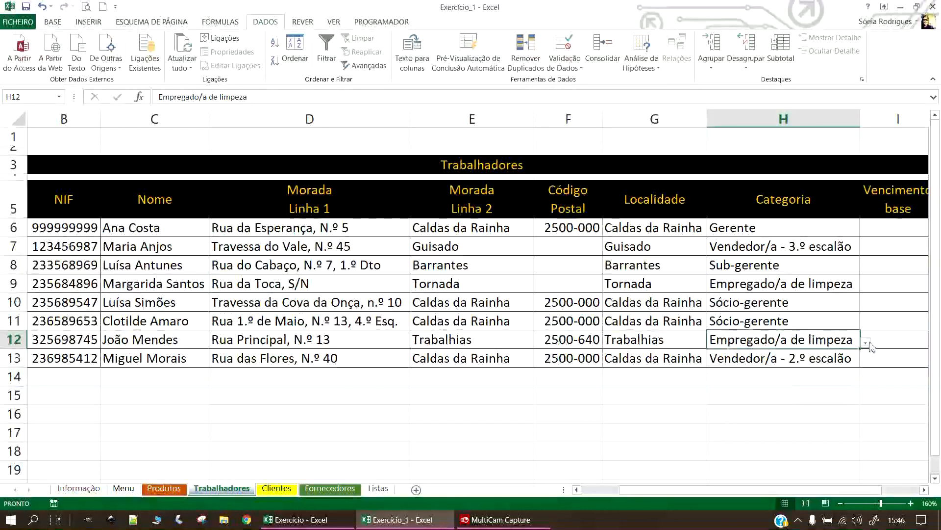
click(866, 342)
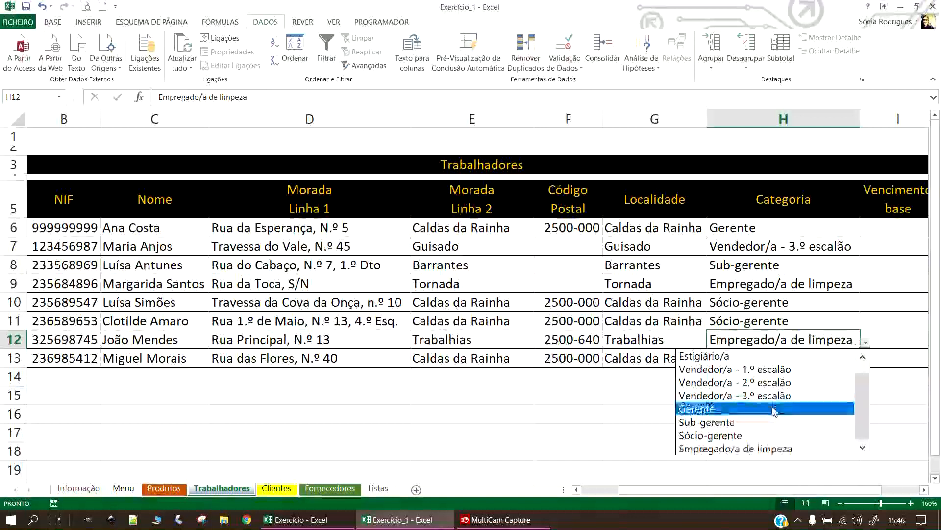
click(768, 371)
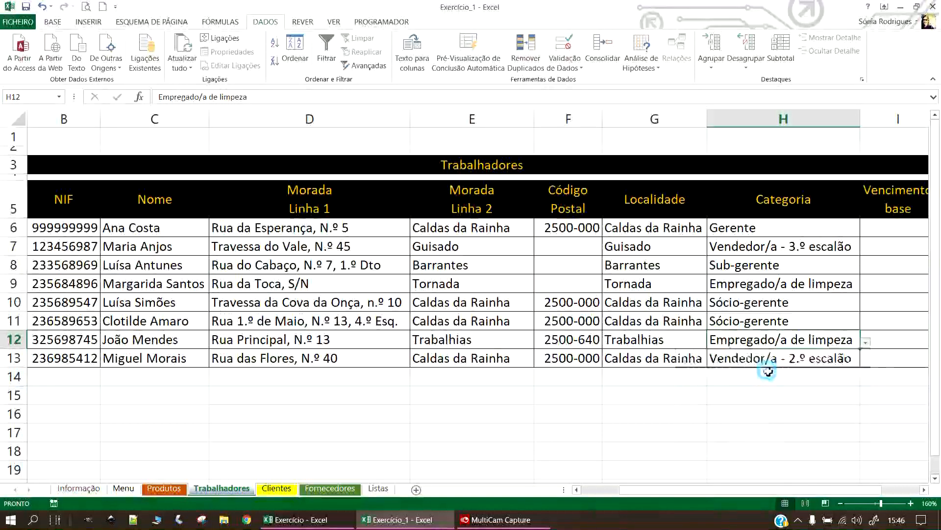
click(795, 417)
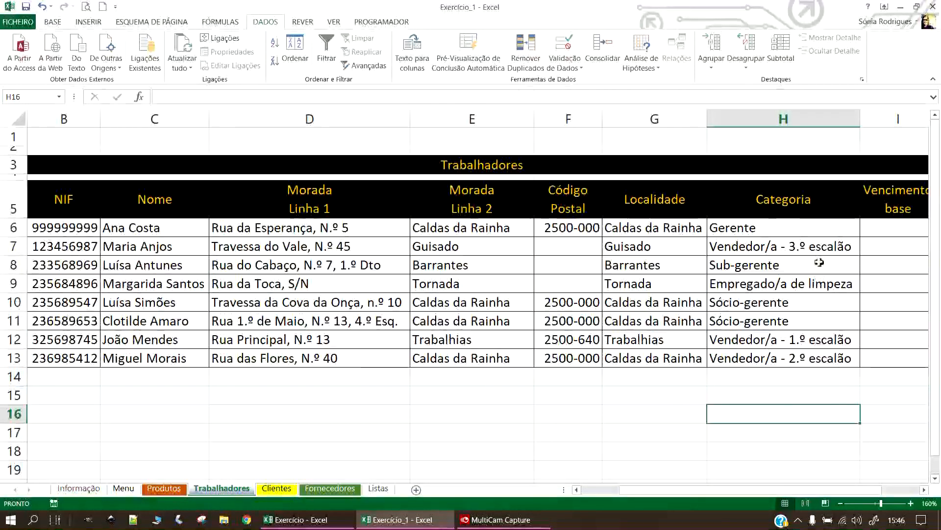
click(804, 302)
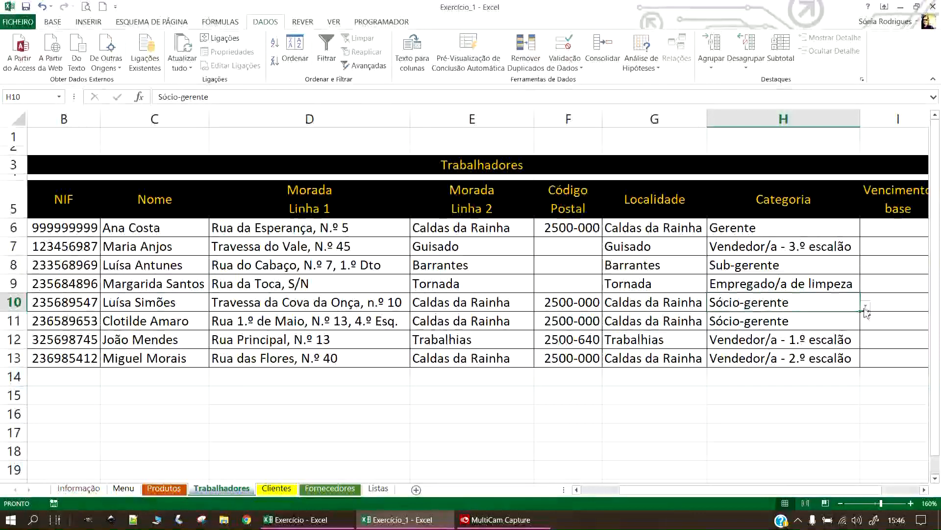
click(867, 304)
click(768, 371)
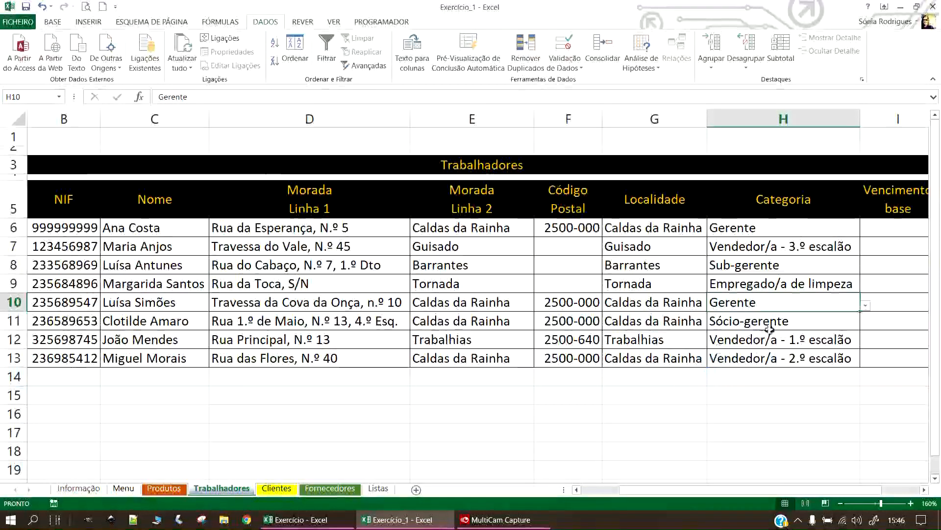
click(791, 322)
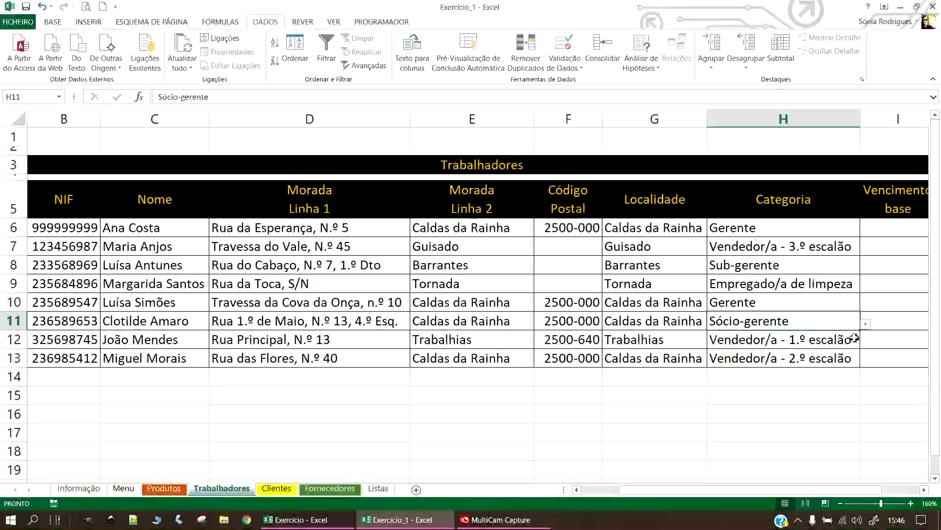
click(848, 303)
click(866, 304)
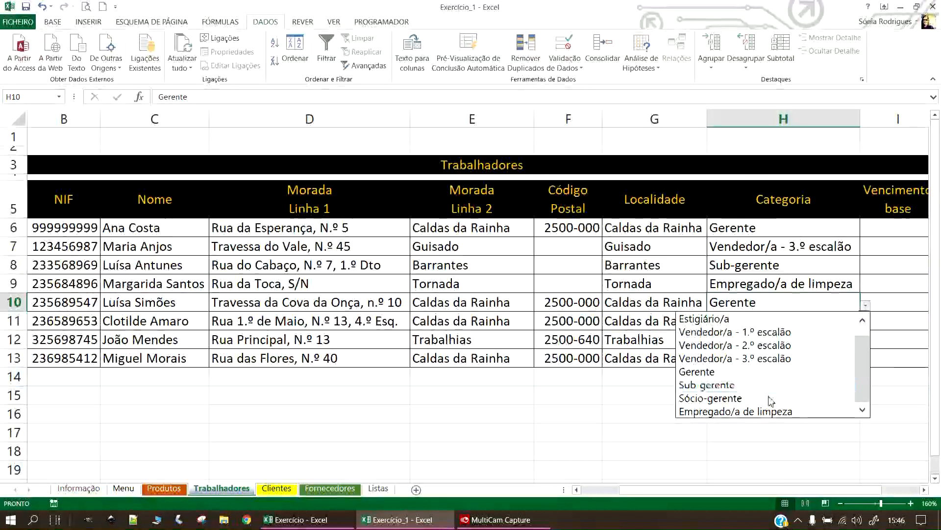
click(721, 384)
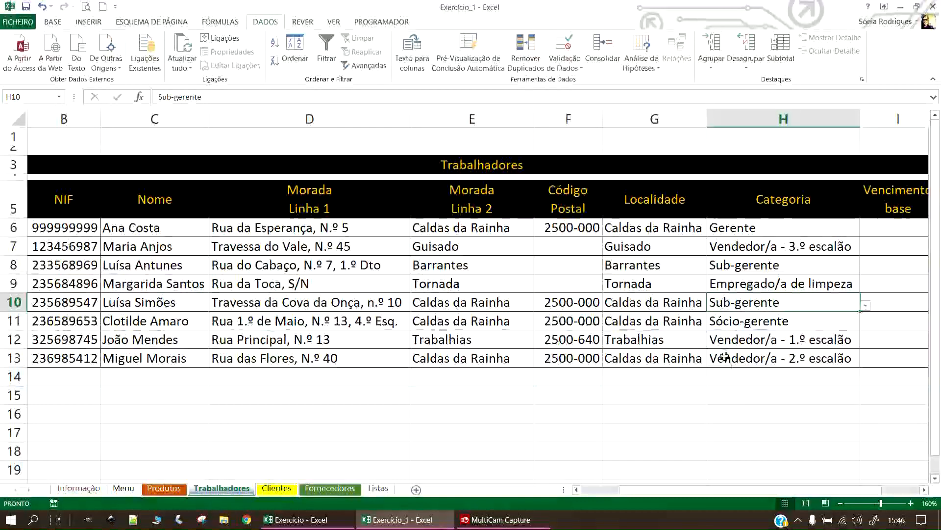
Resize the Categoria column and switch to the other Excel workbook.
click(907, 224)
drag(859, 122, 860, 122)
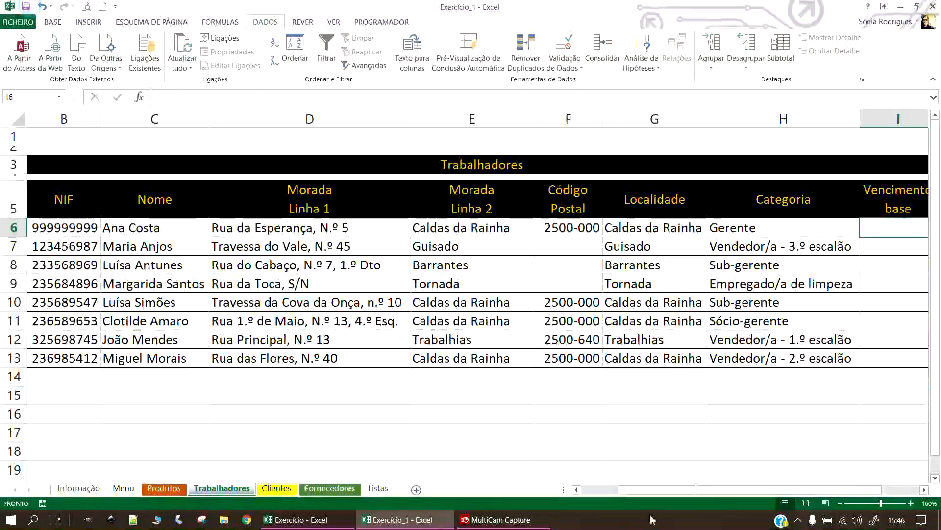
drag(699, 489, 735, 494)
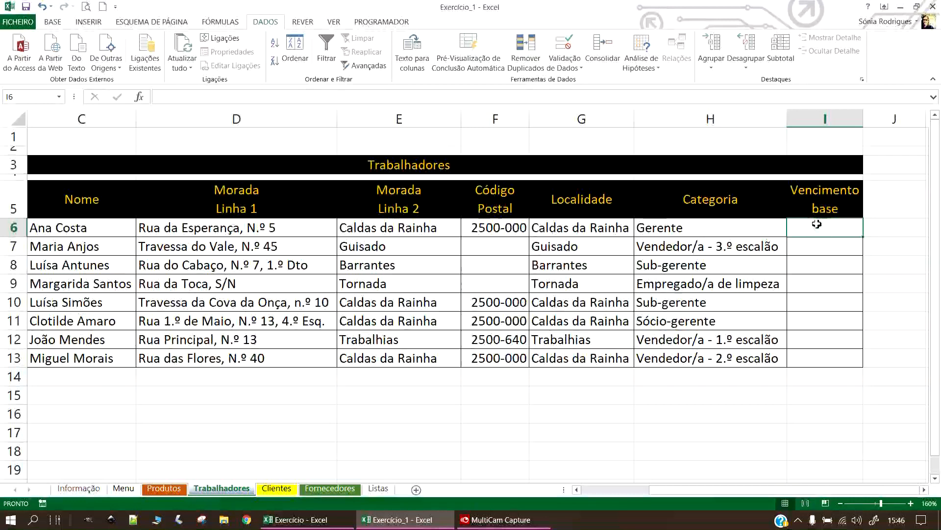
key(alt+Tab)
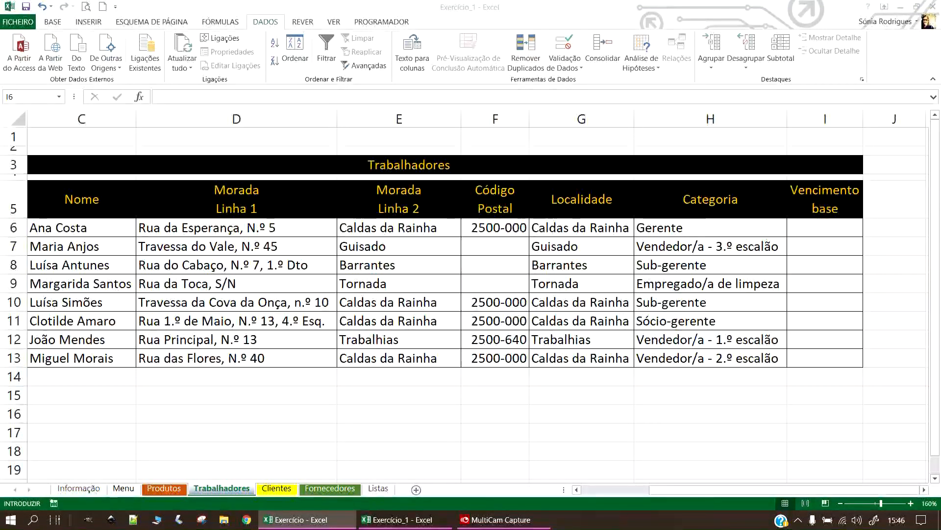
Bring the Exercício_1 workbook forward and select the Listas table B3:C11.
click(816, 232)
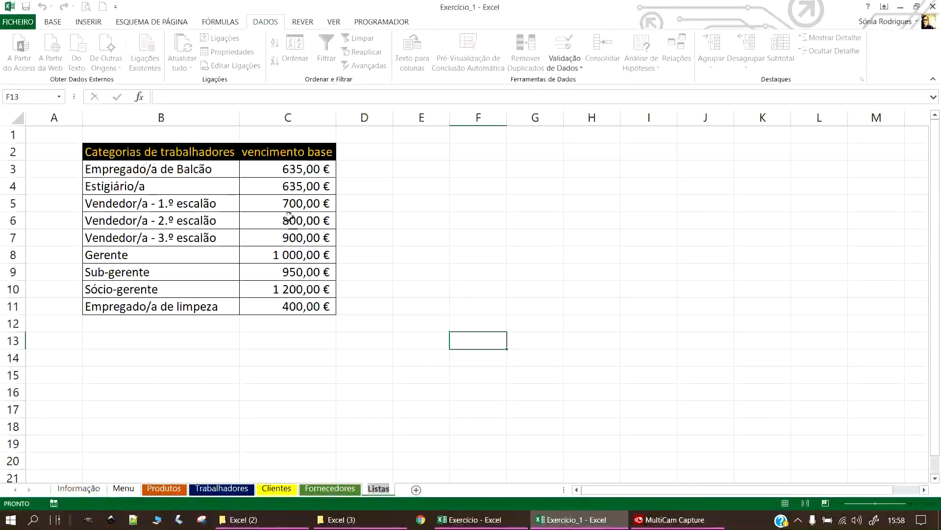
drag(103, 169, 294, 306)
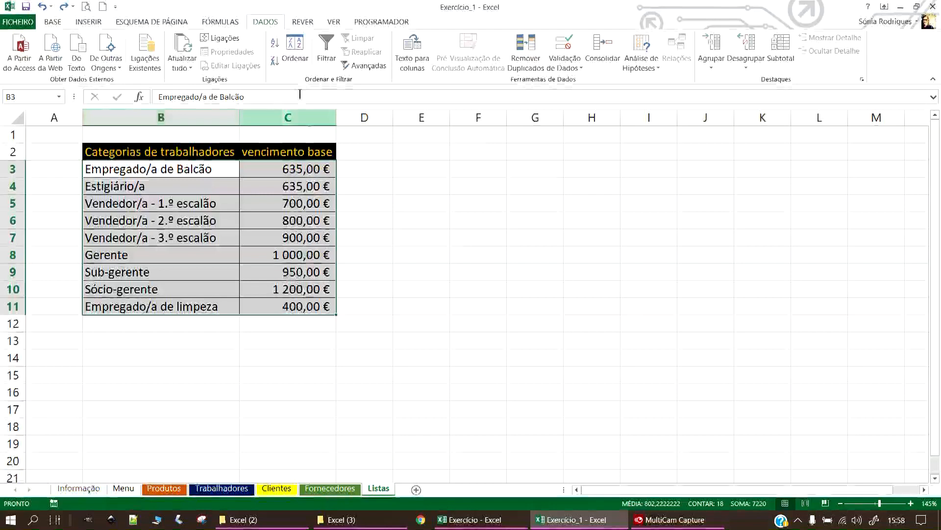
Sort B3:C11 A to Z by Categorias de trabalhadores.
click(295, 49)
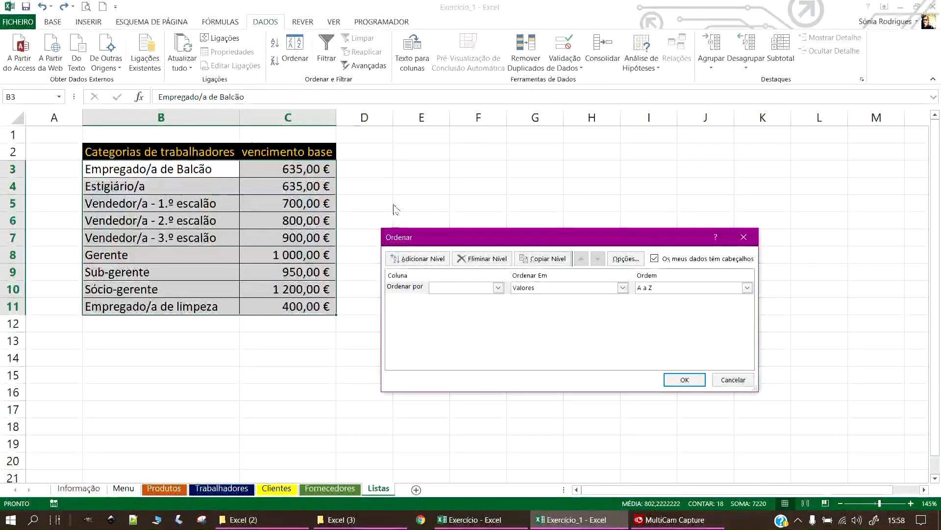
drag(547, 242, 562, 143)
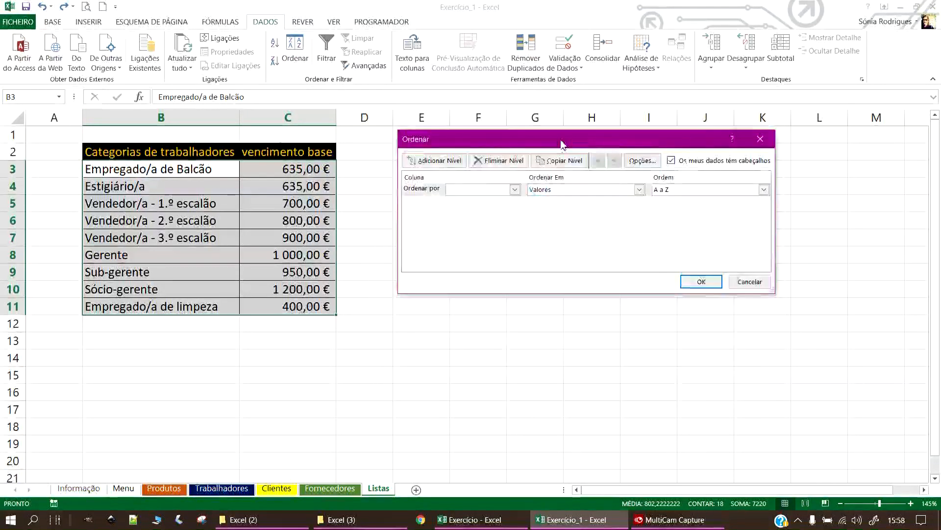
click(515, 191)
click(495, 202)
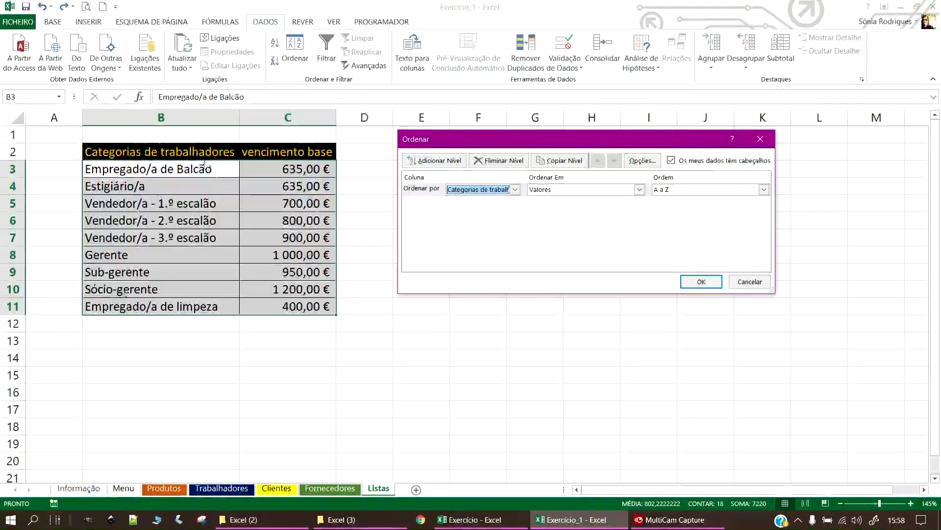
click(708, 284)
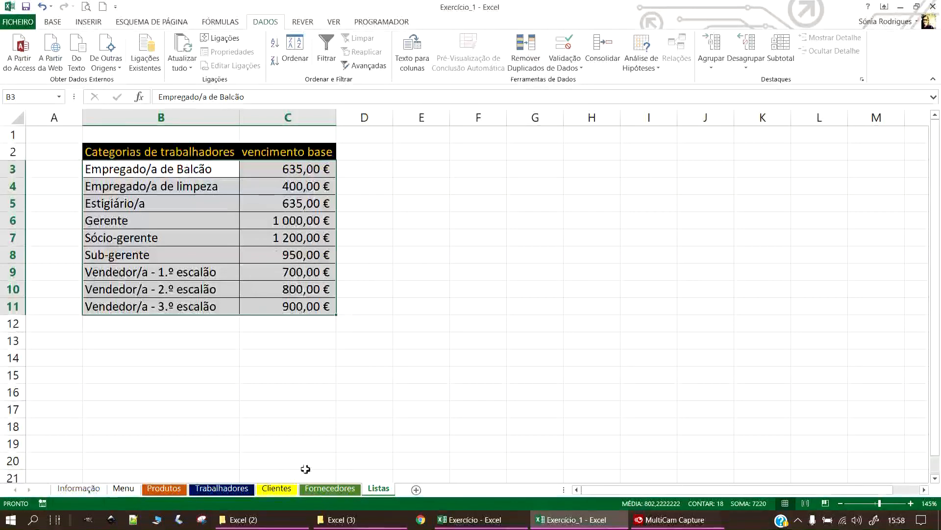
drag(289, 409, 339, 397)
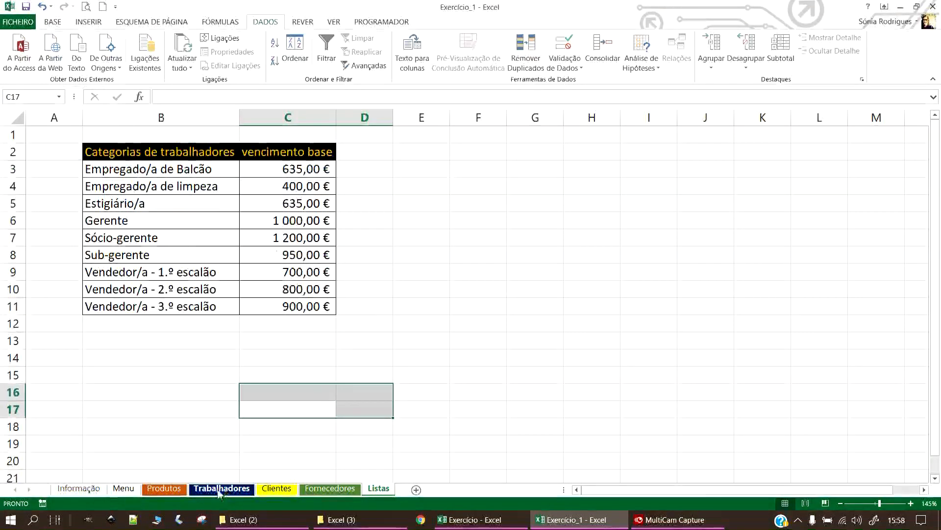
Enter =PROCV(H6;Listas!B3:C11;2) in I6 on the Trabalhadores sheet.
click(220, 488)
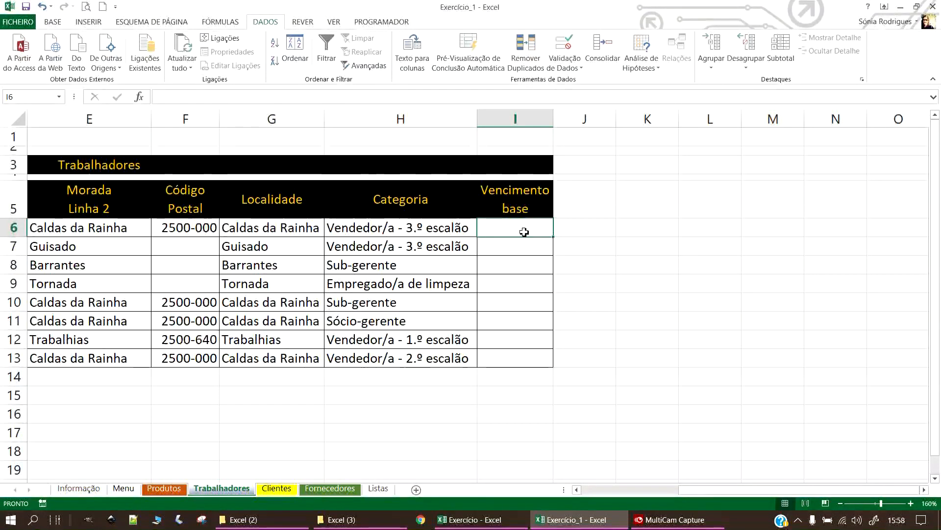
text(=)
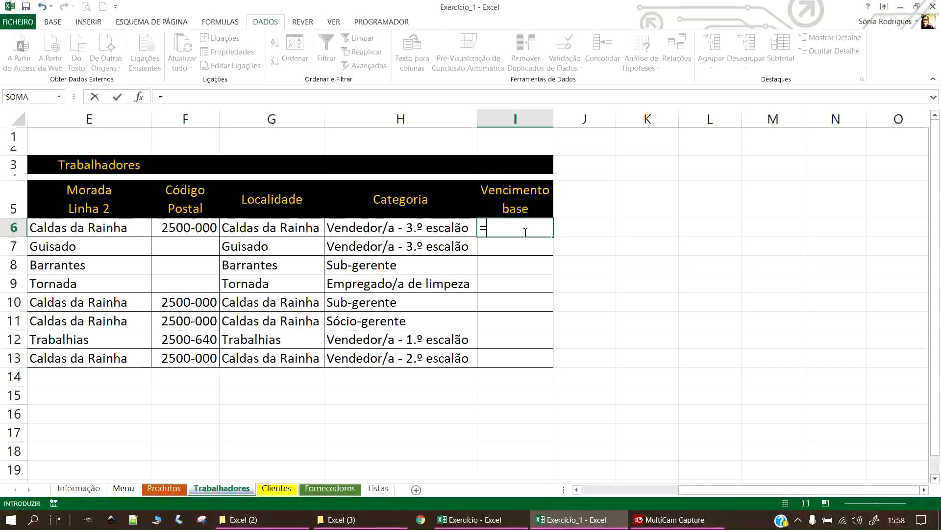
text(pro)
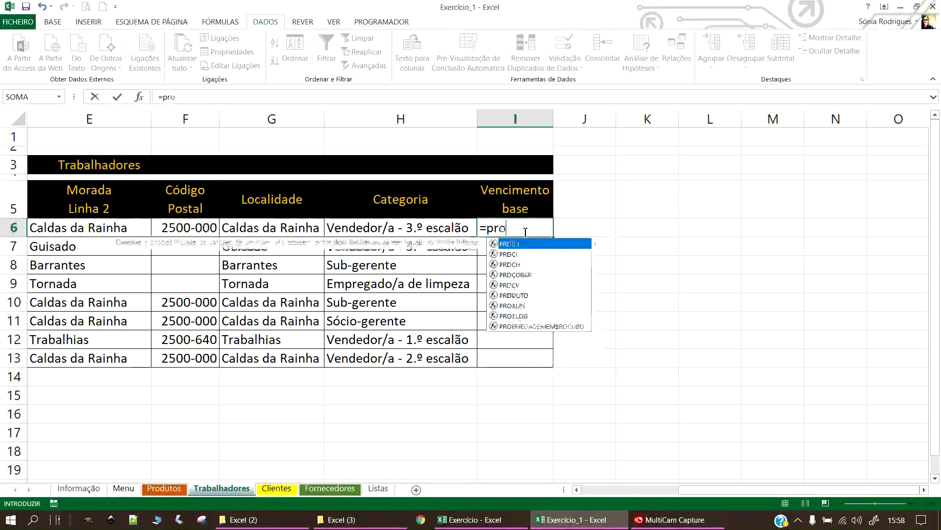
text(cv()
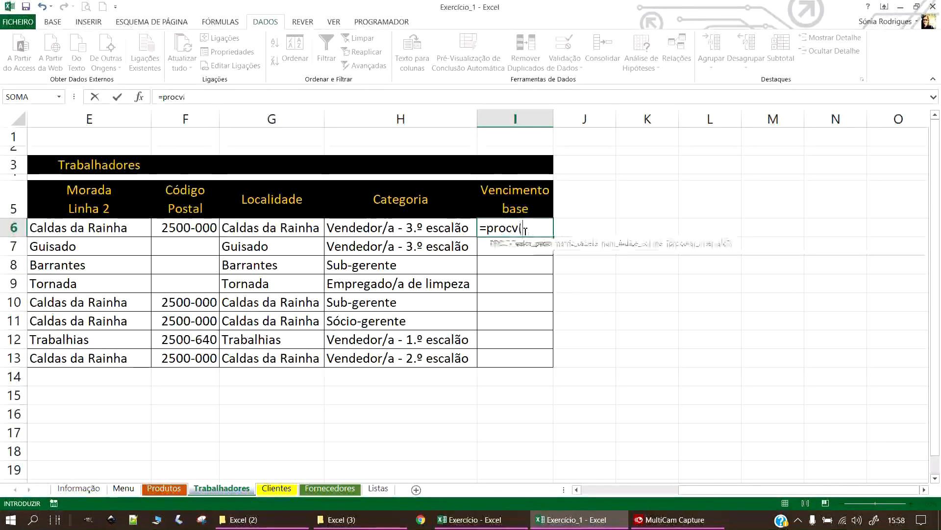
click(417, 229)
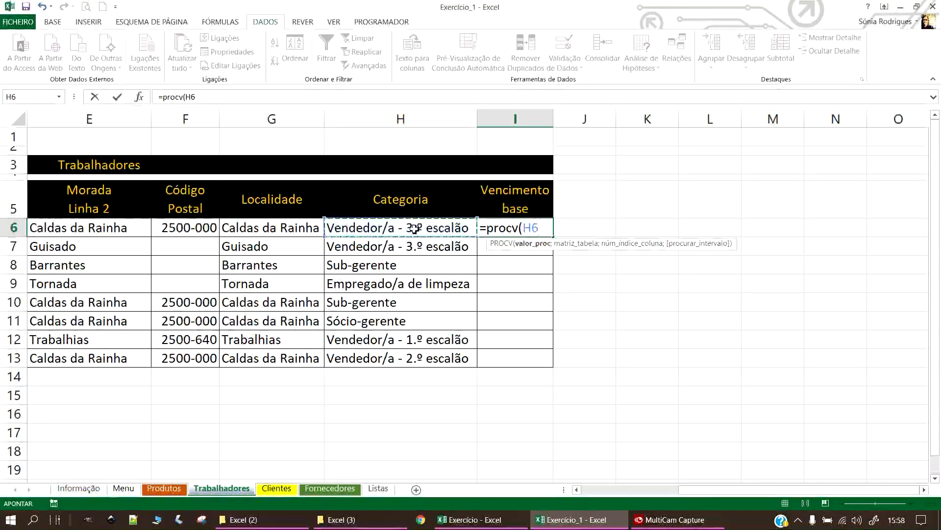
text(;)
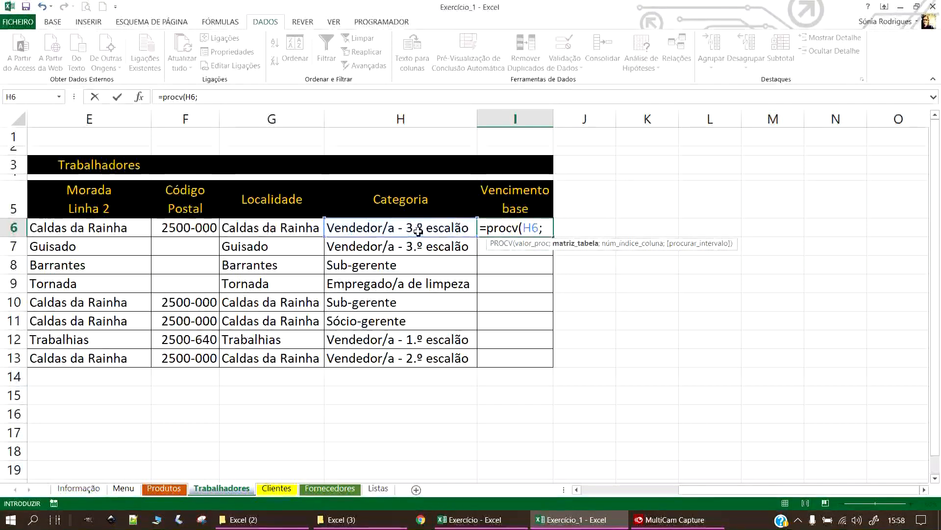
click(378, 489)
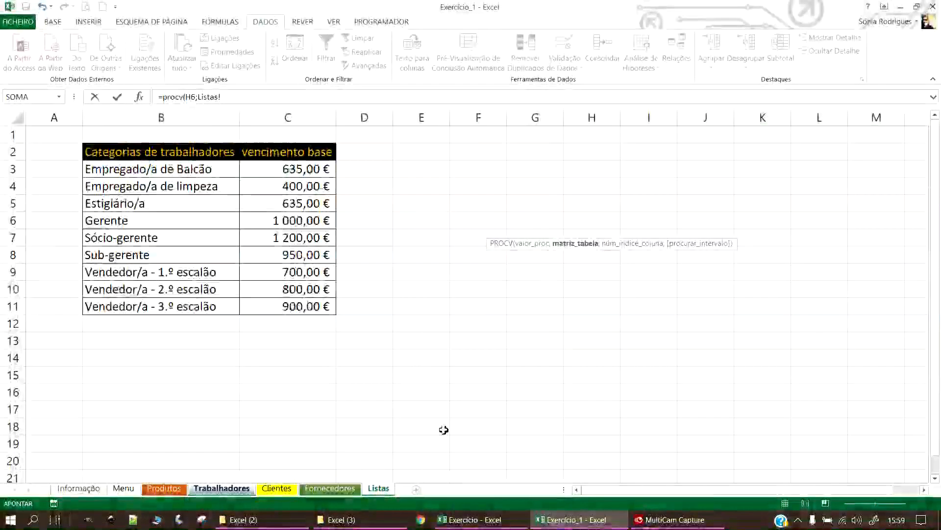
drag(116, 170, 292, 305)
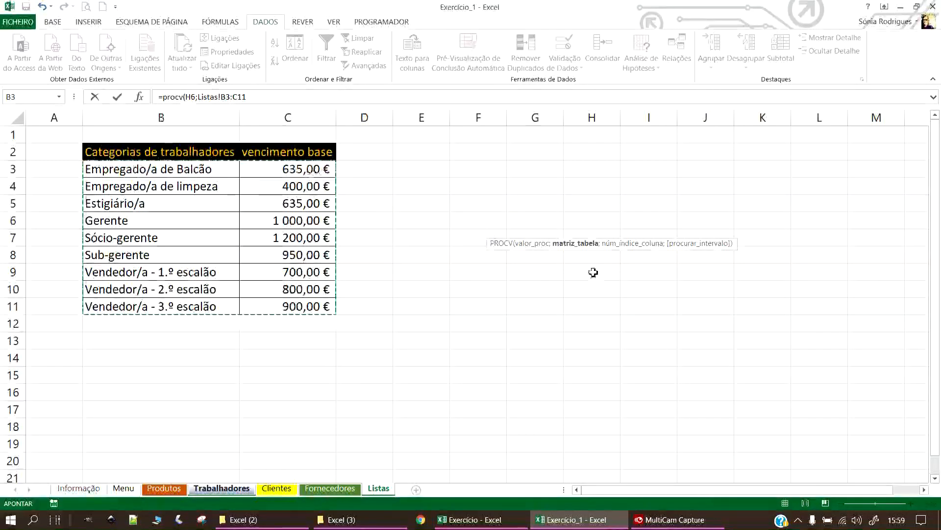
text(;)
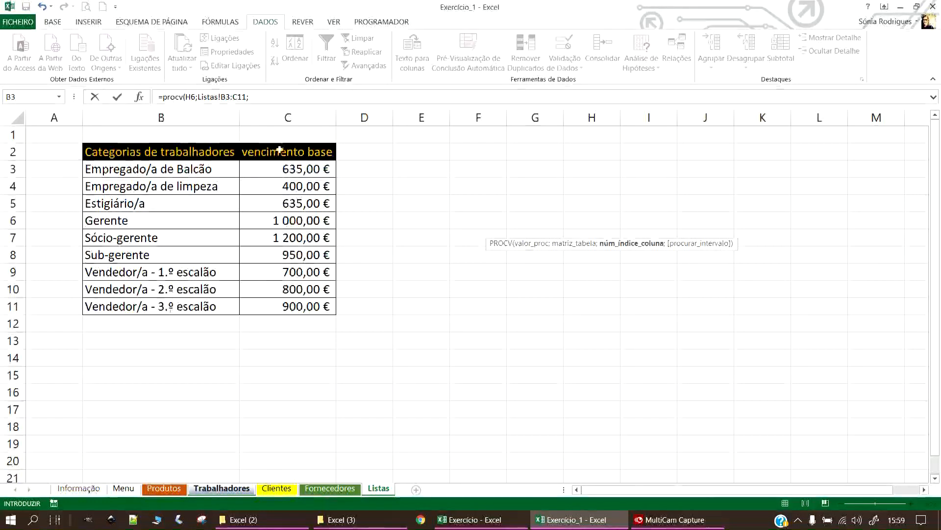
click(277, 100)
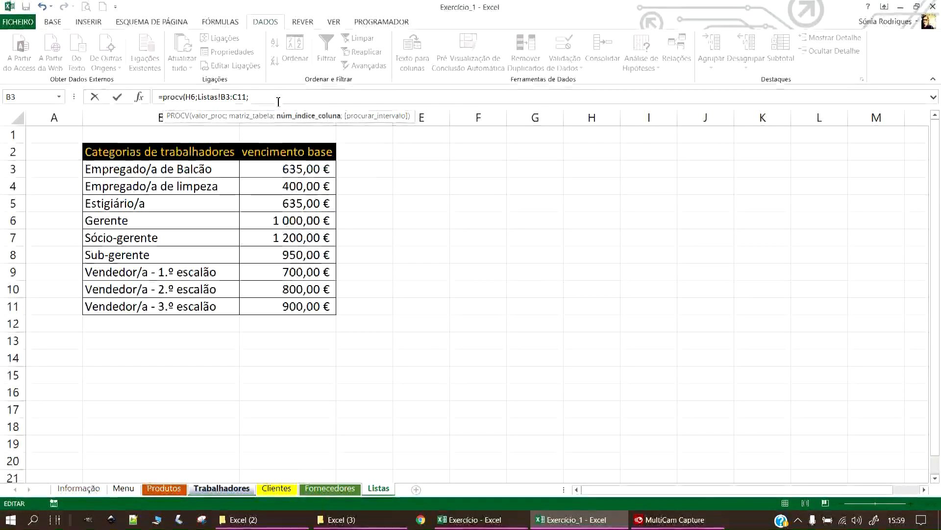
text())
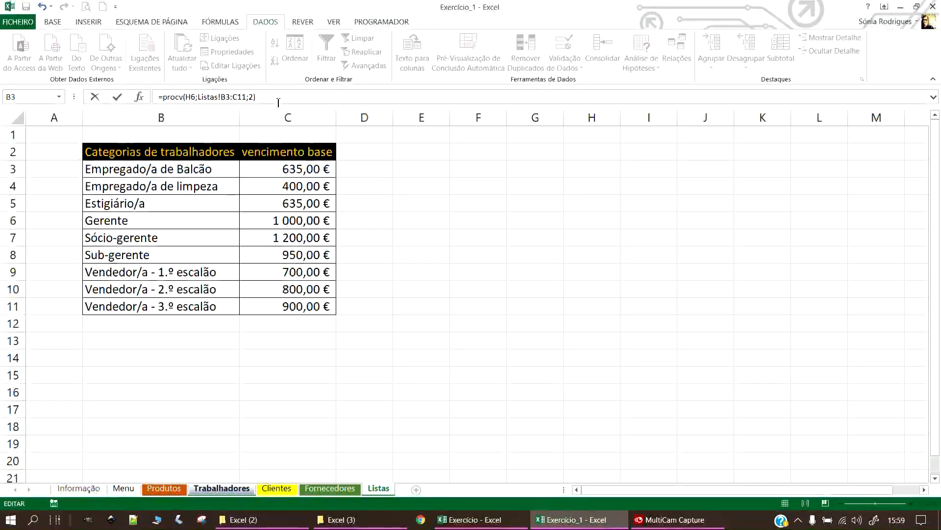
Make the range absolute as Listas!$B$3:$C$11 and commit, so I6 returns 900.
click(232, 97)
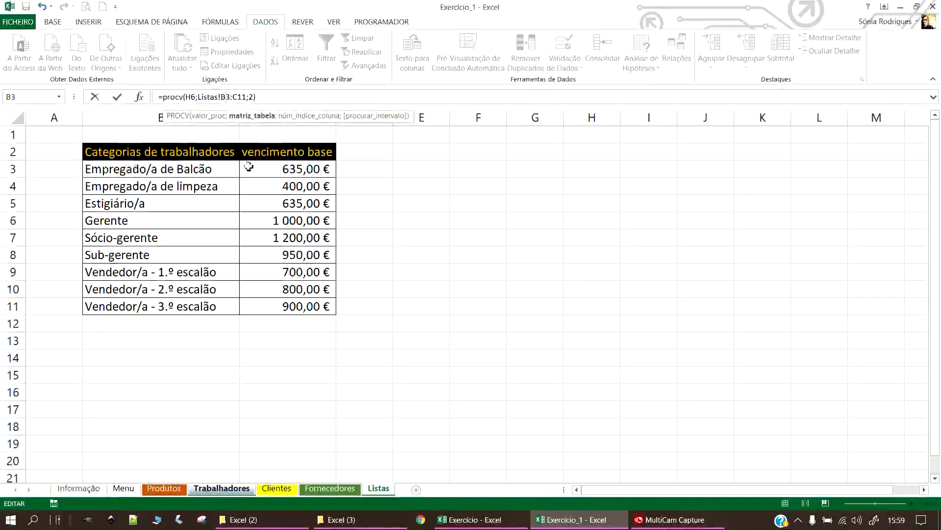
click(226, 96)
key(F4)
double_click(250, 97)
key(F4)
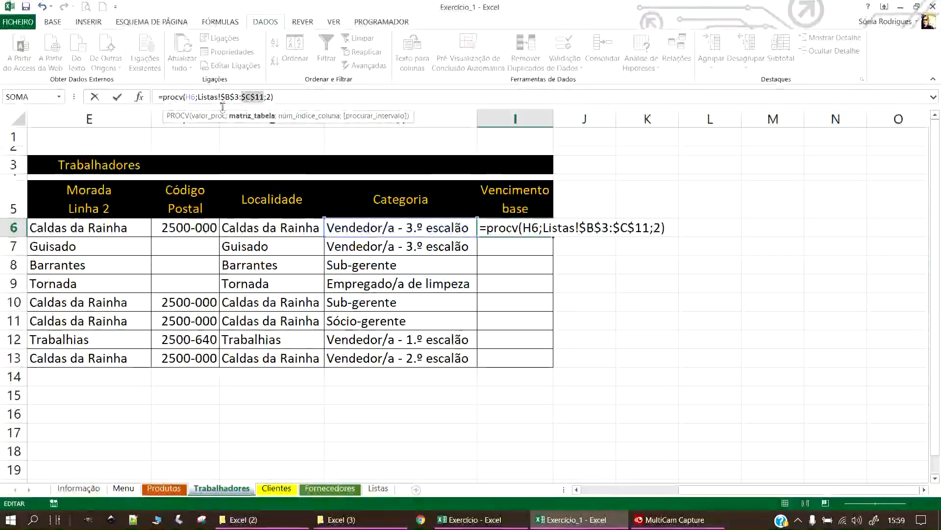
click(287, 97)
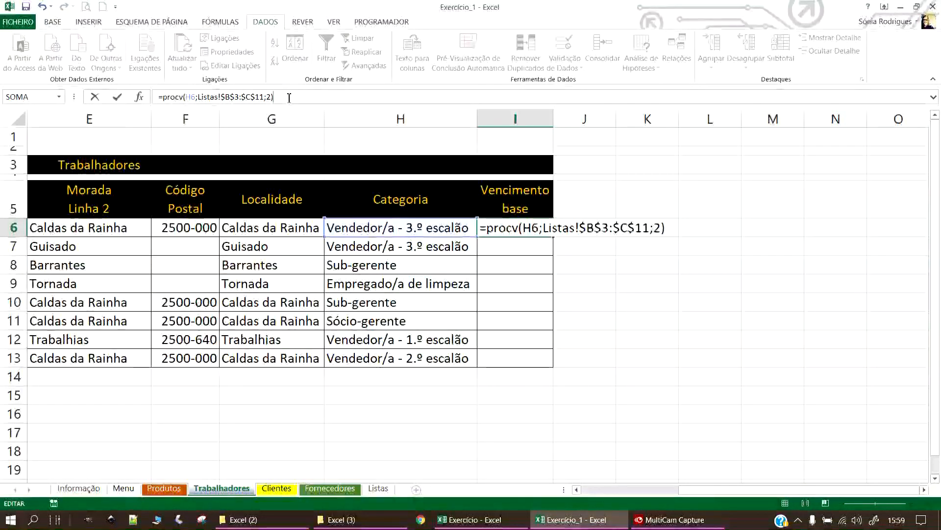
key(Return)
click(523, 227)
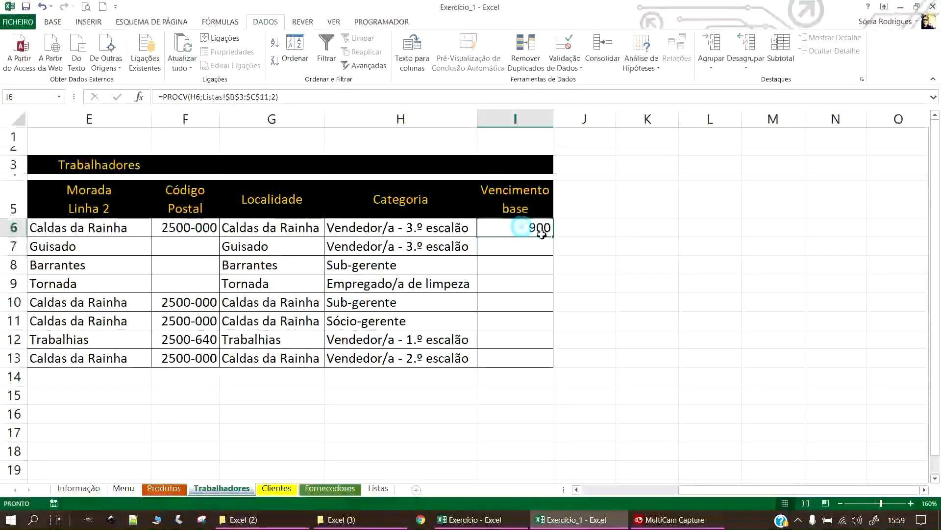
Copy I6's PROCV formula text from the formula bar and narrow column J.
click(297, 97)
drag(297, 97, 139, 96)
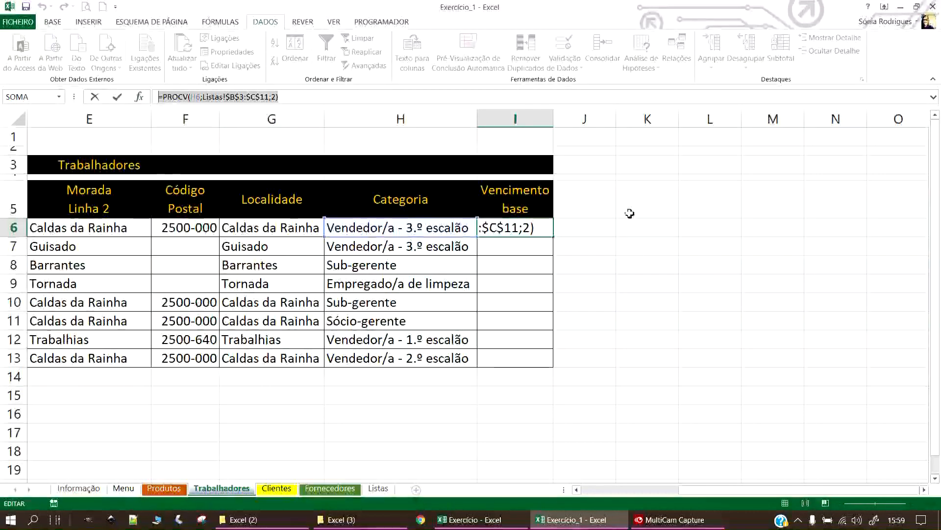
click(640, 230)
key(Escape)
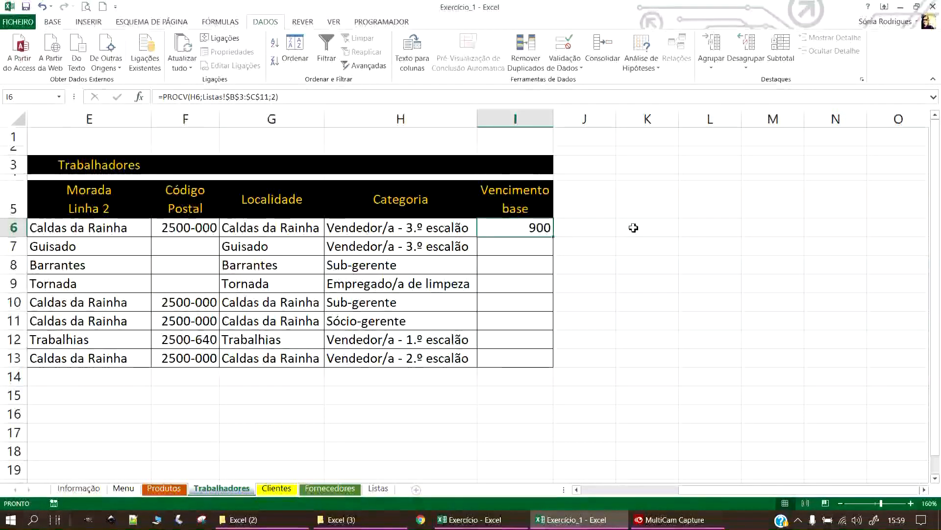
click(634, 227)
drag(616, 119, 570, 123)
Paste the formula into K6 with a leading apostrophe so it displays as text.
click(585, 227)
double_click(585, 227)
key(ctrl+v)
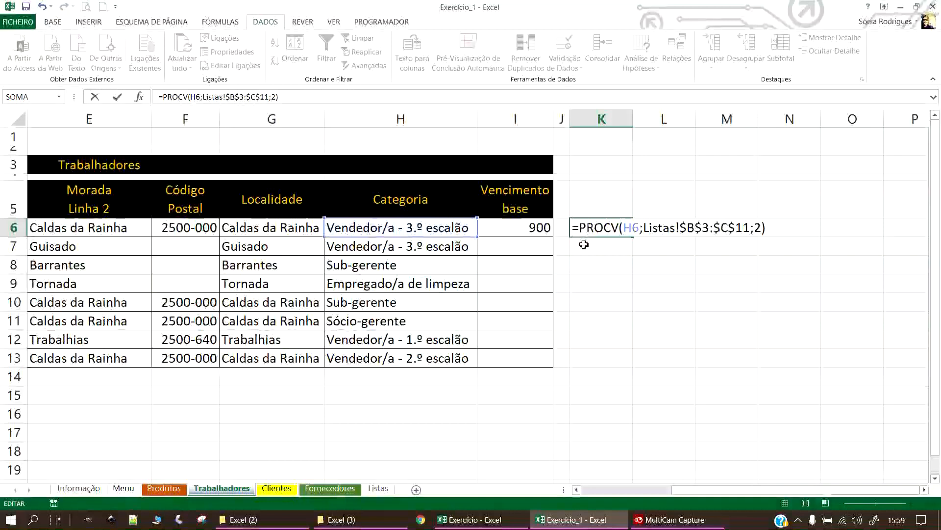
key(Home)
text(')
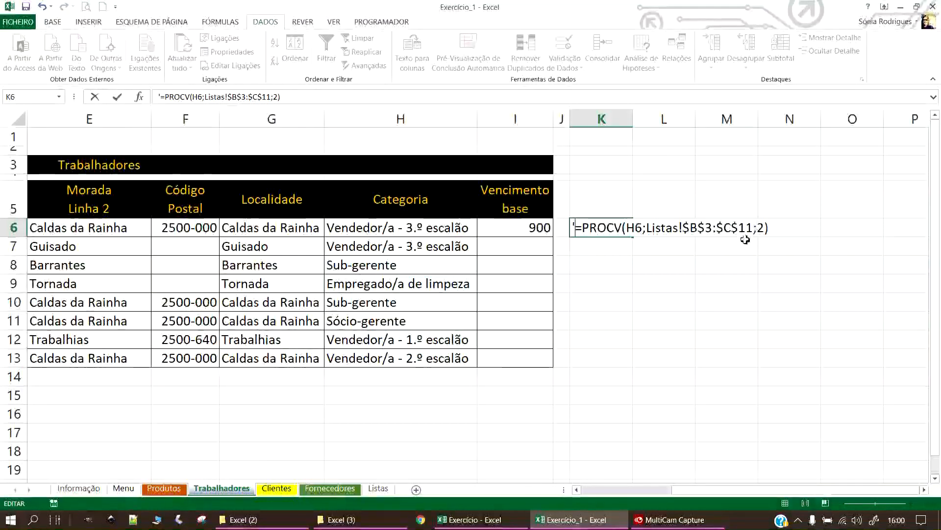
key(Return)
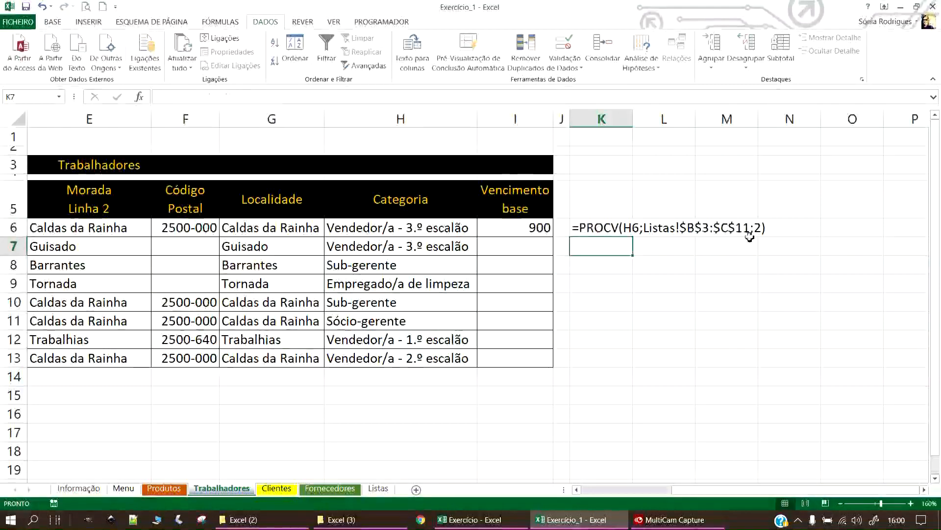
click(616, 239)
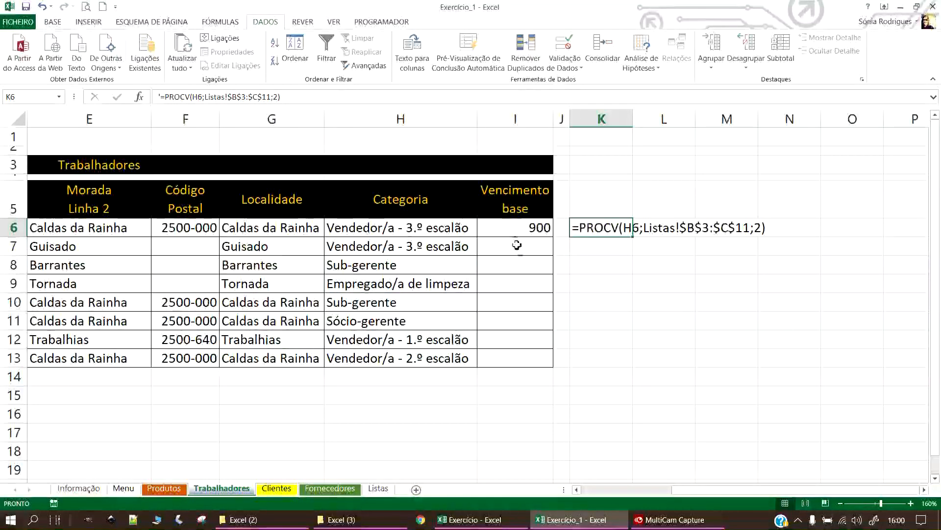
click(514, 228)
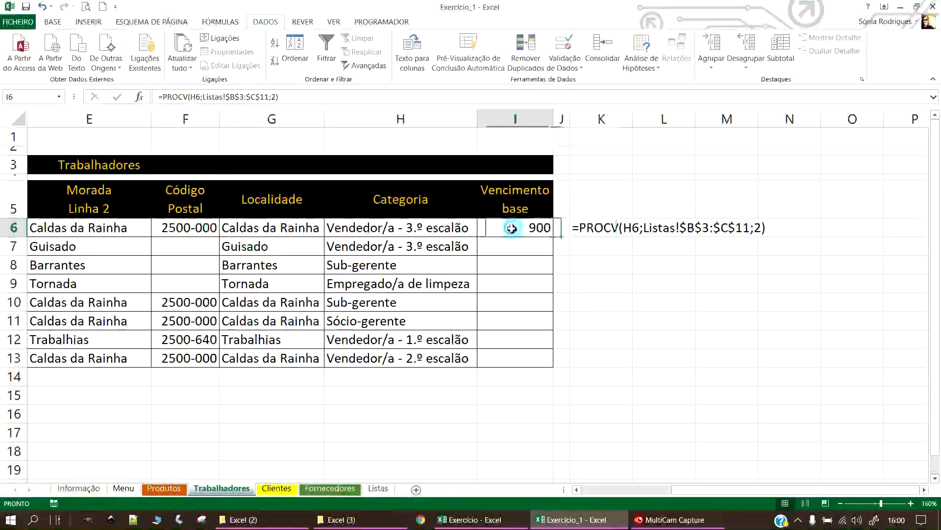
click(50, 22)
Format I6 as euro accounting and test H6 with Vendedor/a escalões and Sub-gerente.
click(383, 61)
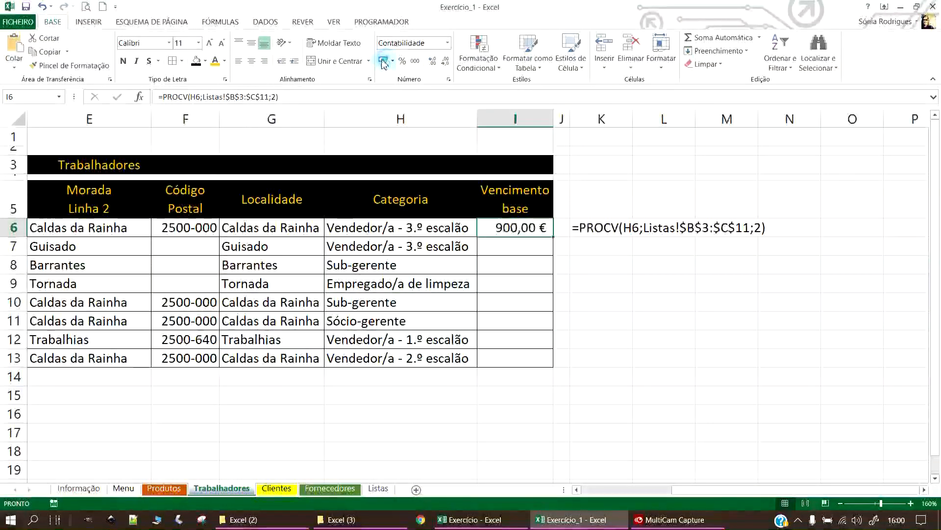
click(378, 489)
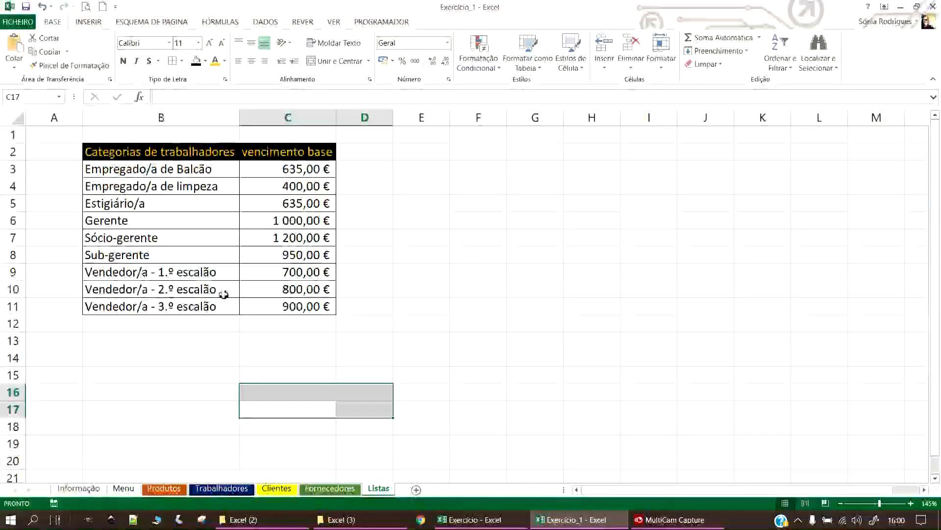
drag(304, 306, 210, 307)
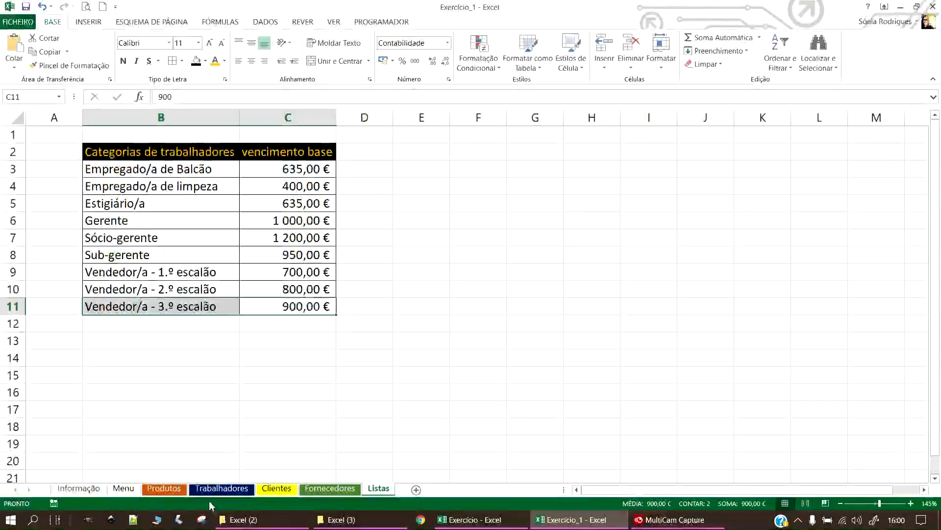
click(214, 488)
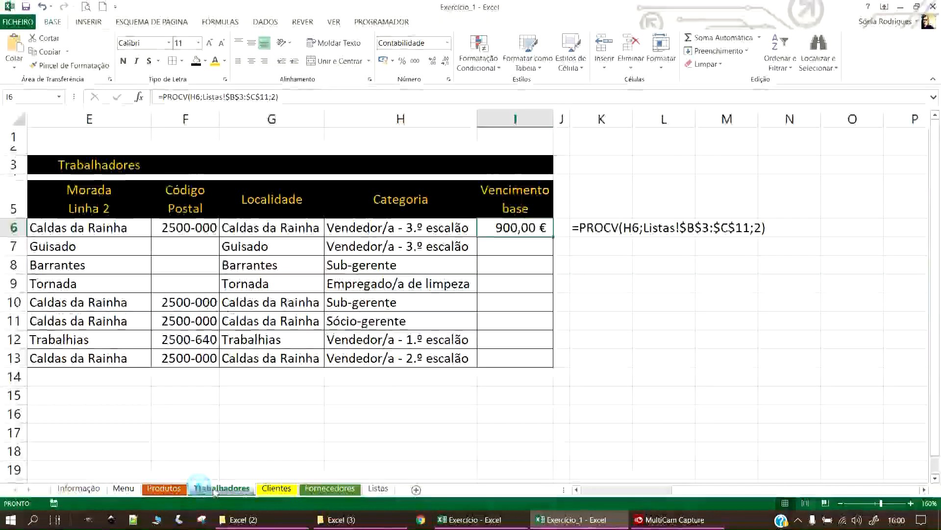
click(468, 234)
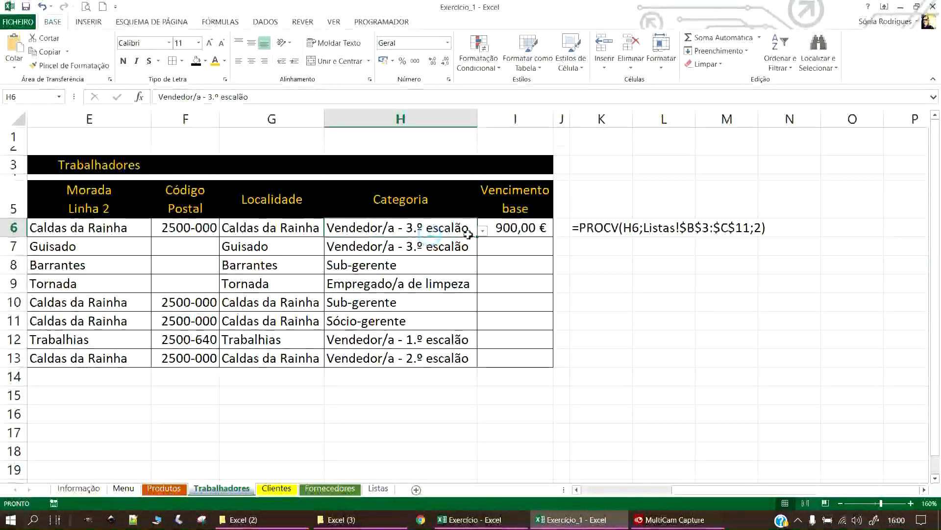
click(482, 231)
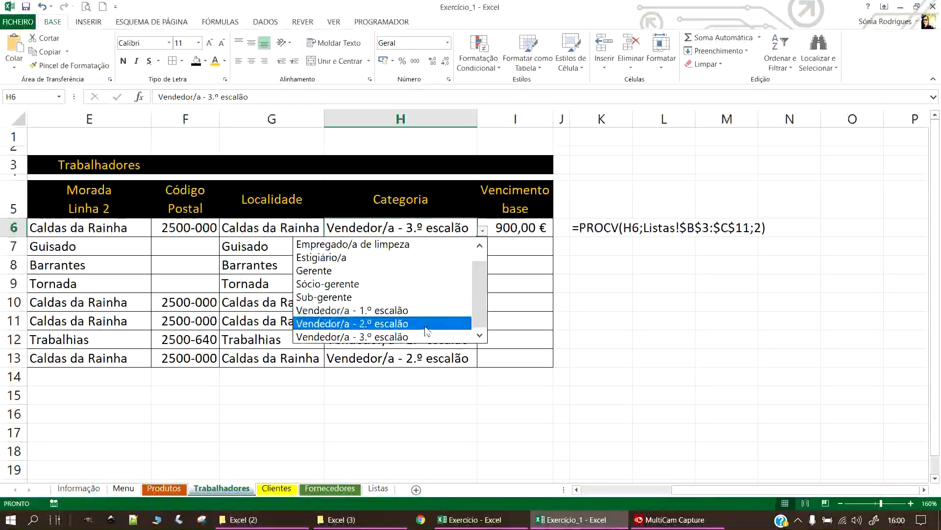
click(426, 325)
click(483, 230)
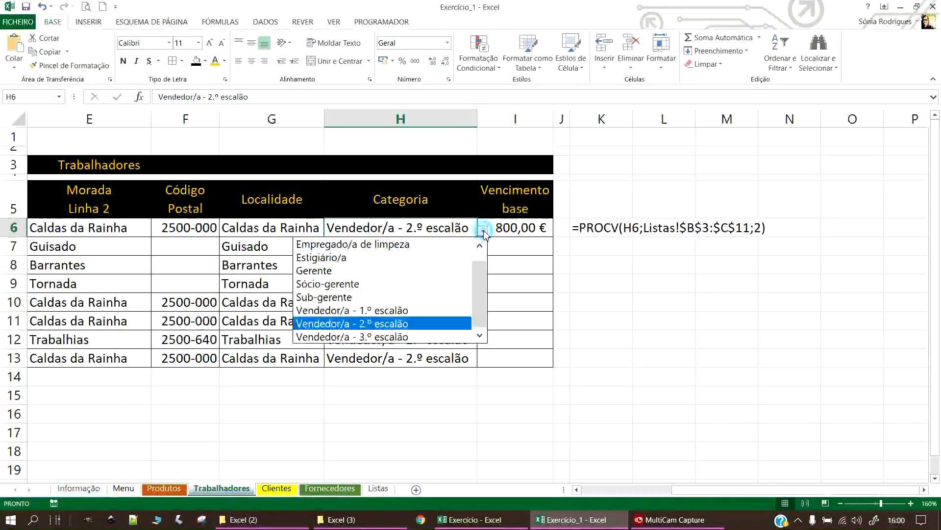
click(421, 311)
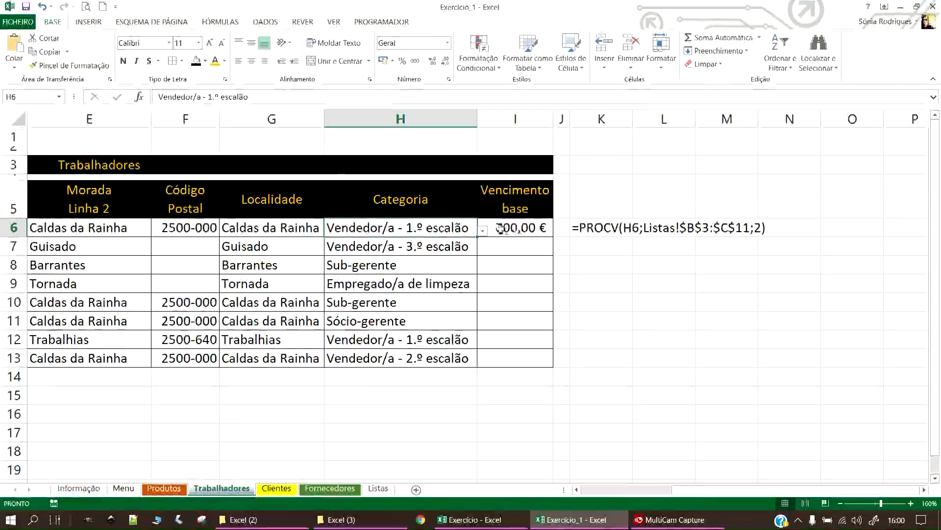
click(483, 231)
click(366, 301)
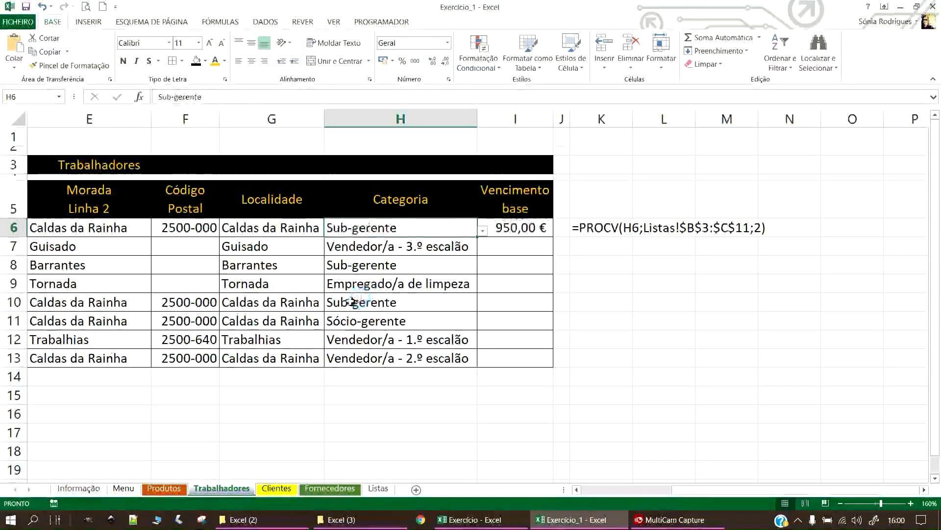
Compare the Sub-gerente (950) and Gerente lookups in I6 against the Listas table.
click(378, 488)
drag(145, 269, 319, 256)
click(319, 256)
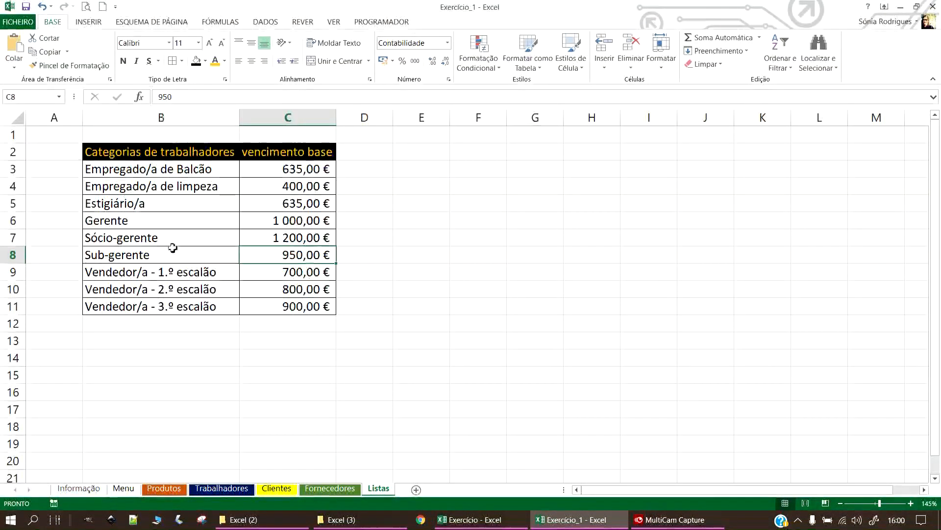
click(222, 488)
click(484, 231)
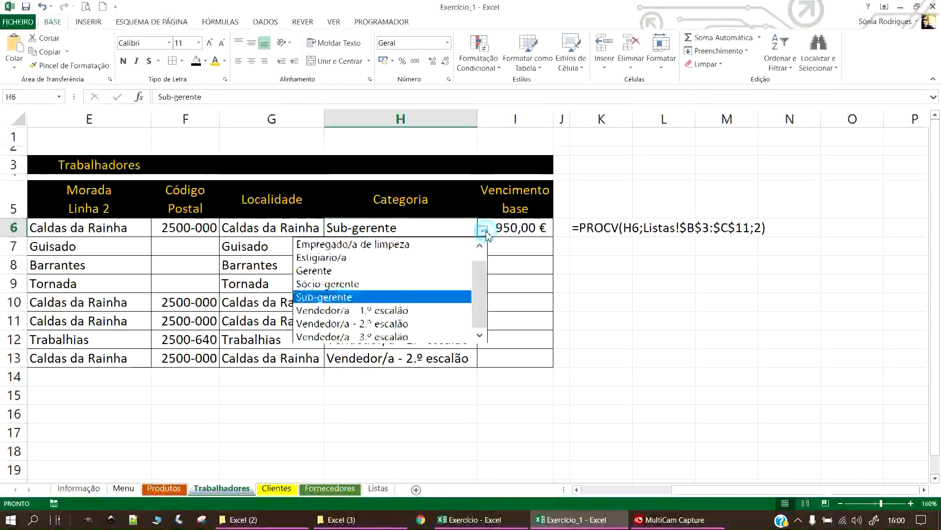
click(367, 278)
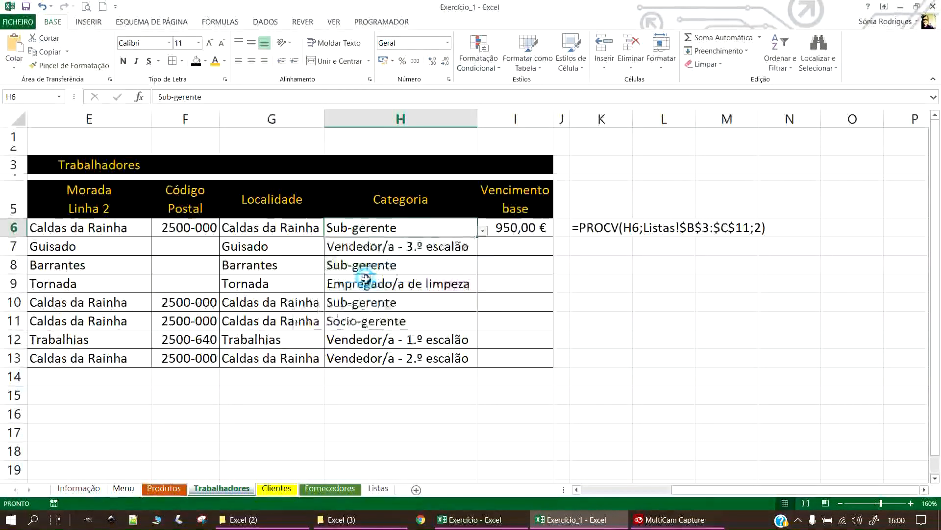
click(484, 231)
click(363, 271)
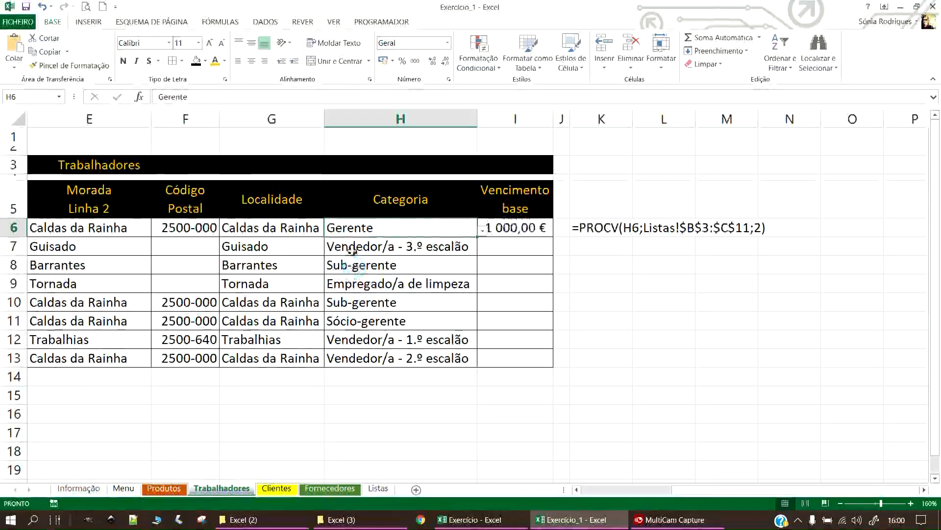
click(377, 489)
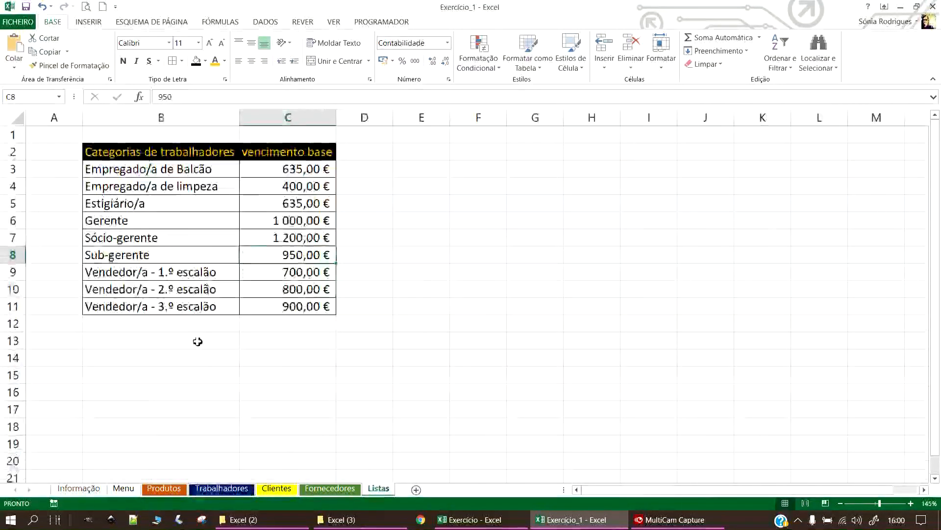
drag(284, 224, 205, 239)
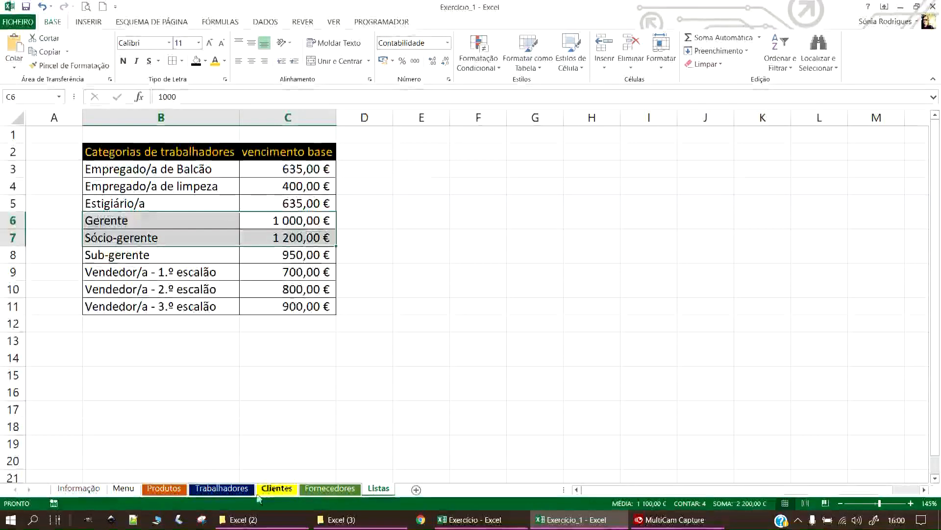
Try Estagiário/a and Empregado/a de limpeza, then settle H6 on Empregado/a de Balcão.
click(244, 488)
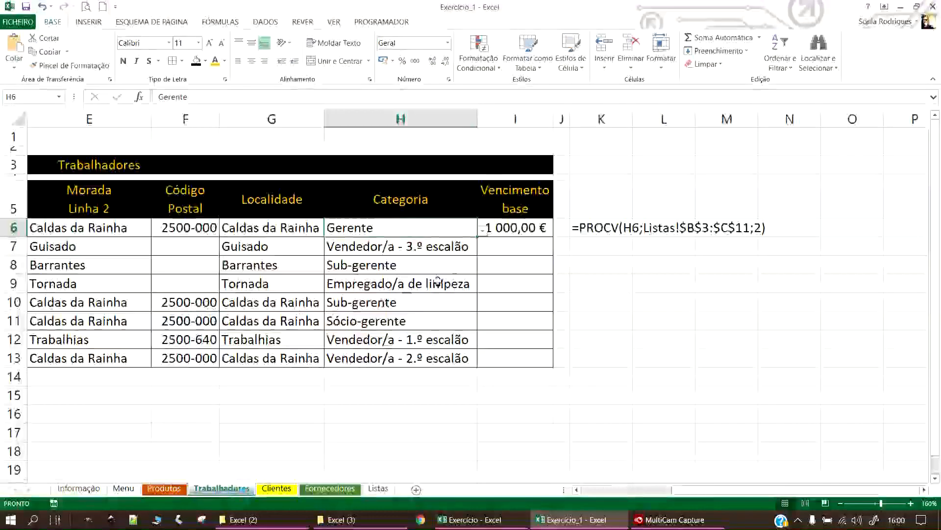
click(519, 228)
double_click(440, 231)
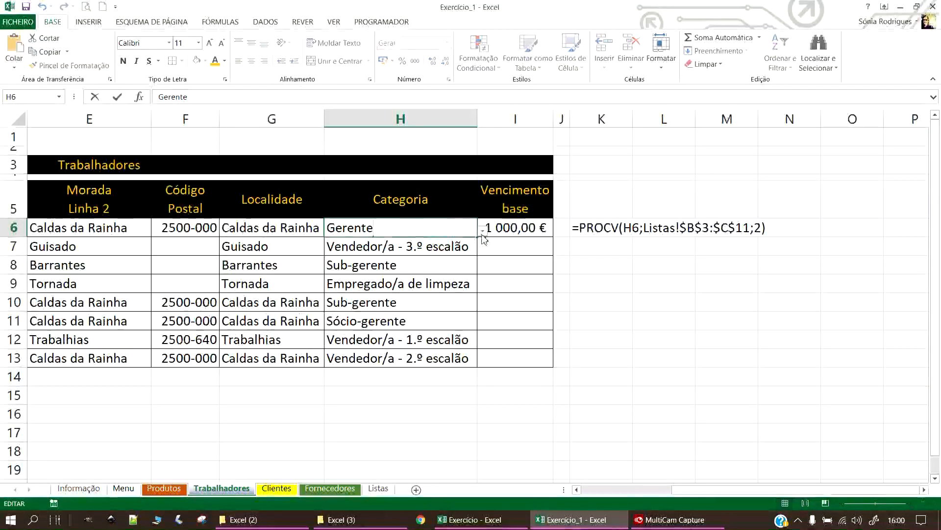
click(483, 230)
double_click(352, 260)
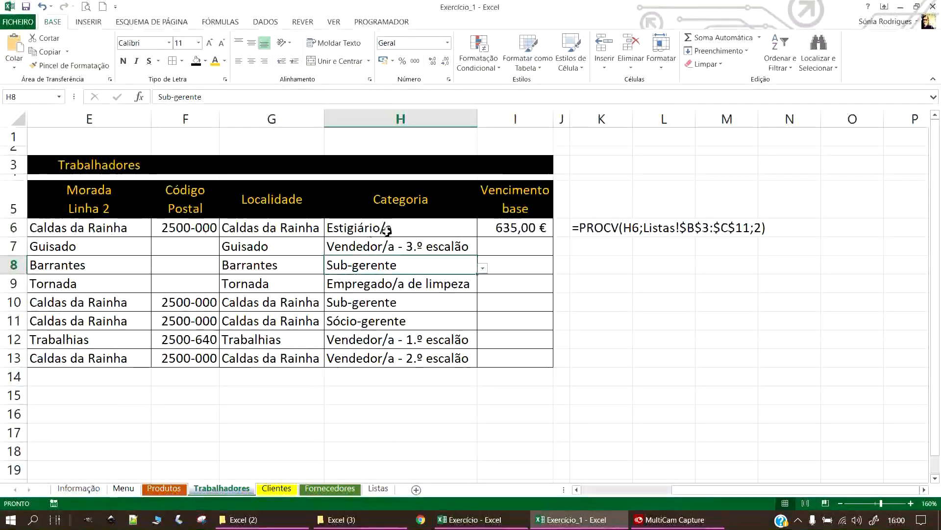
click(411, 226)
click(483, 229)
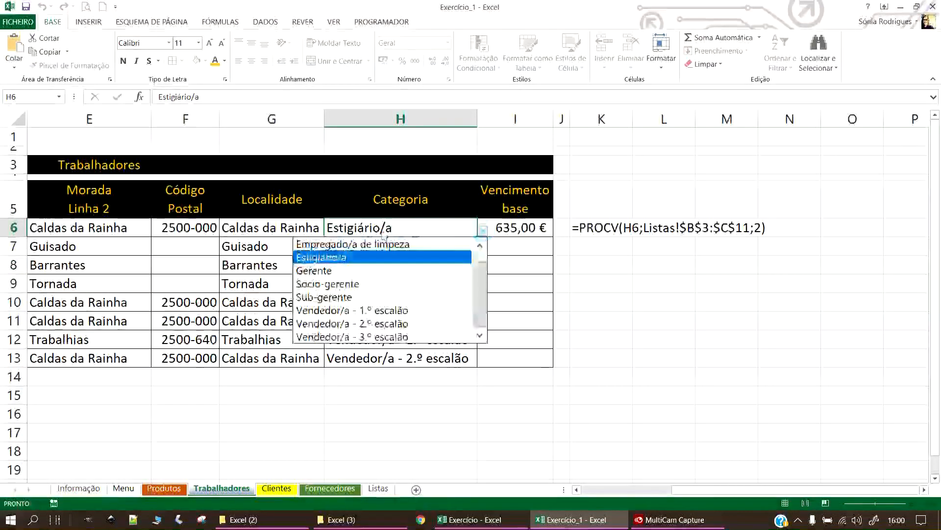
click(353, 243)
click(483, 230)
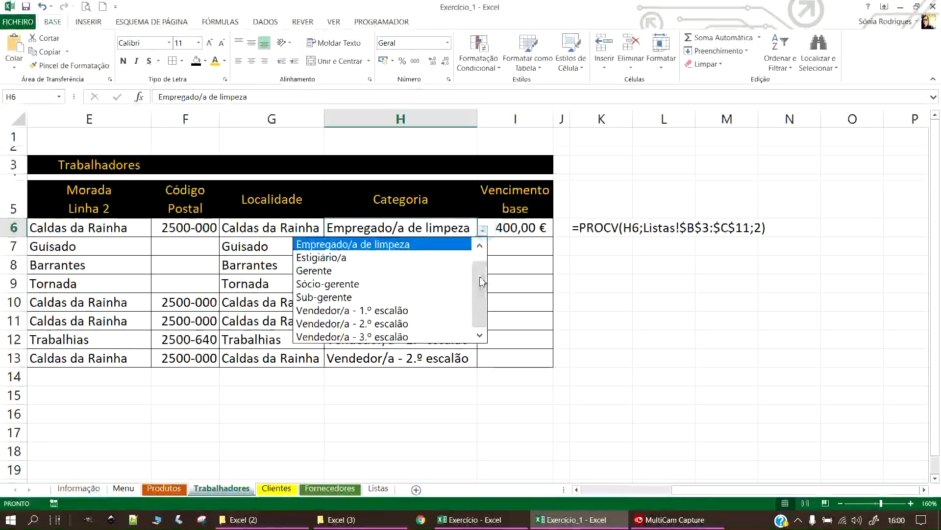
scroll(481, 279, up, 1)
click(363, 244)
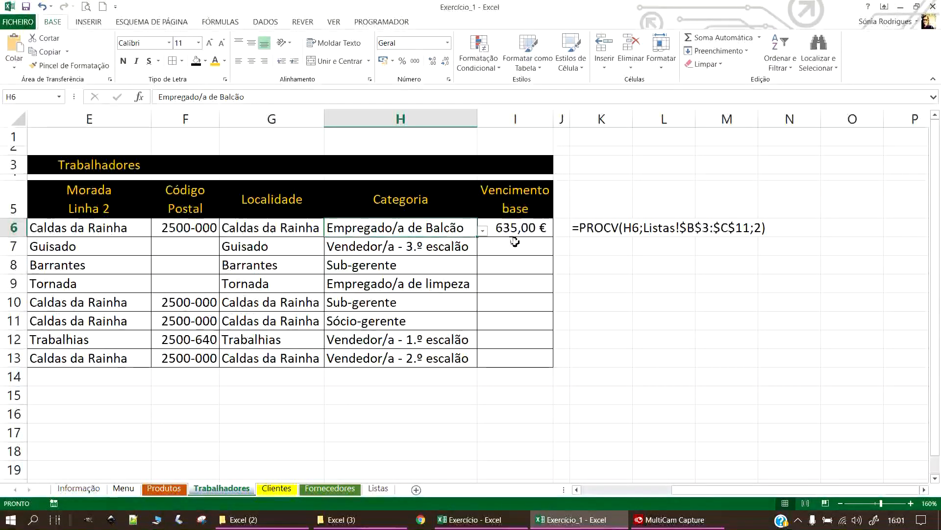
click(725, 282)
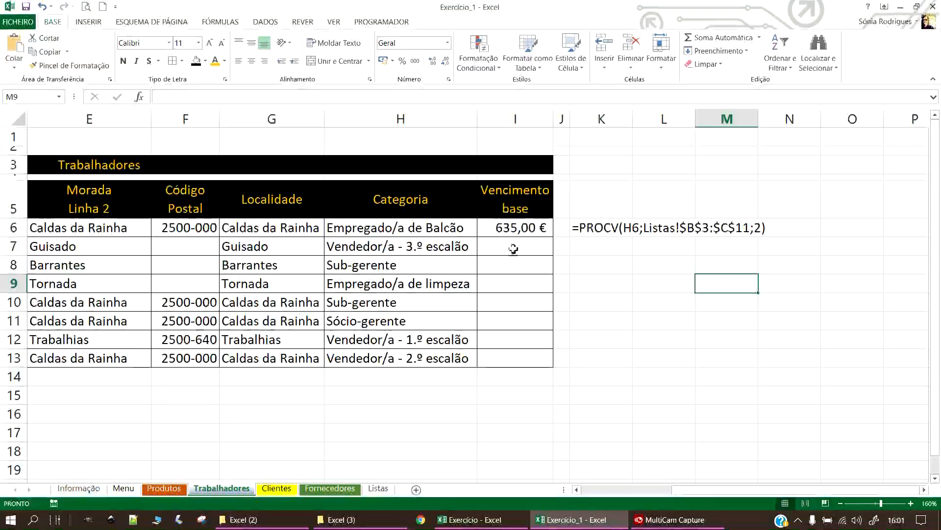
click(514, 229)
Fill I6's PROCV formula down to I13 and check each salary against the Listas sheet.
drag(558, 238, 546, 368)
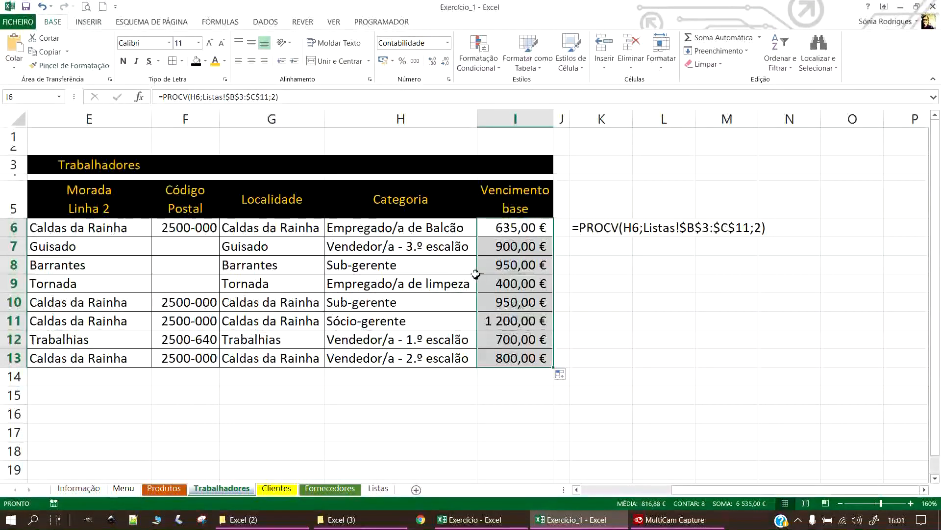
click(512, 246)
click(526, 266)
drag(386, 271, 508, 265)
click(378, 488)
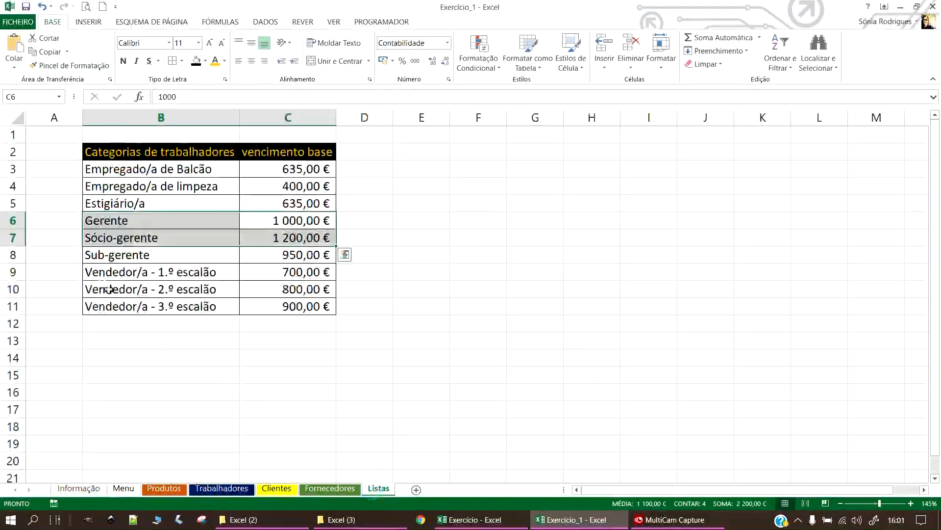
click(120, 254)
click(290, 255)
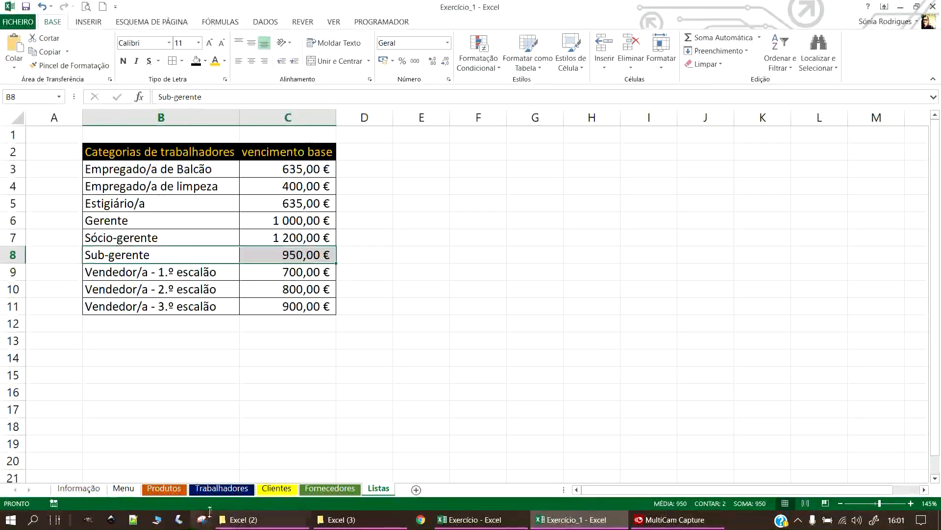
click(214, 488)
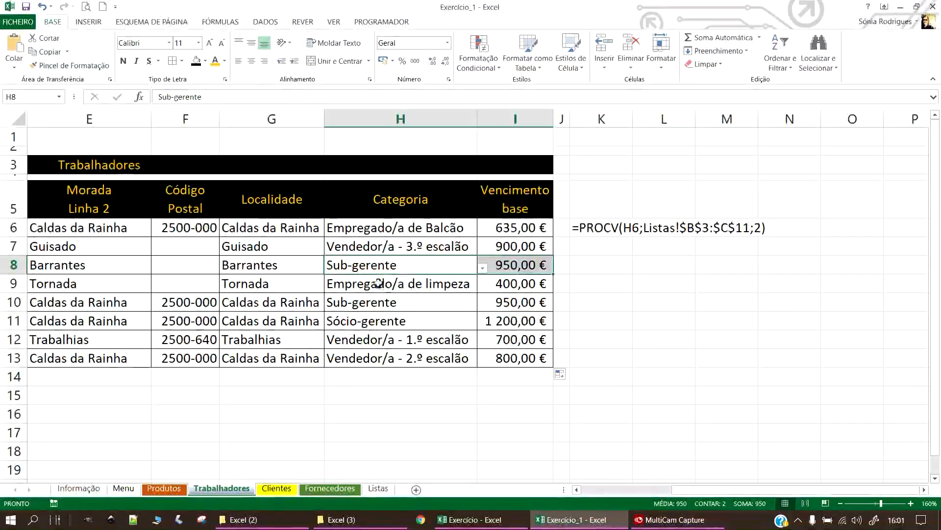
drag(418, 302, 519, 304)
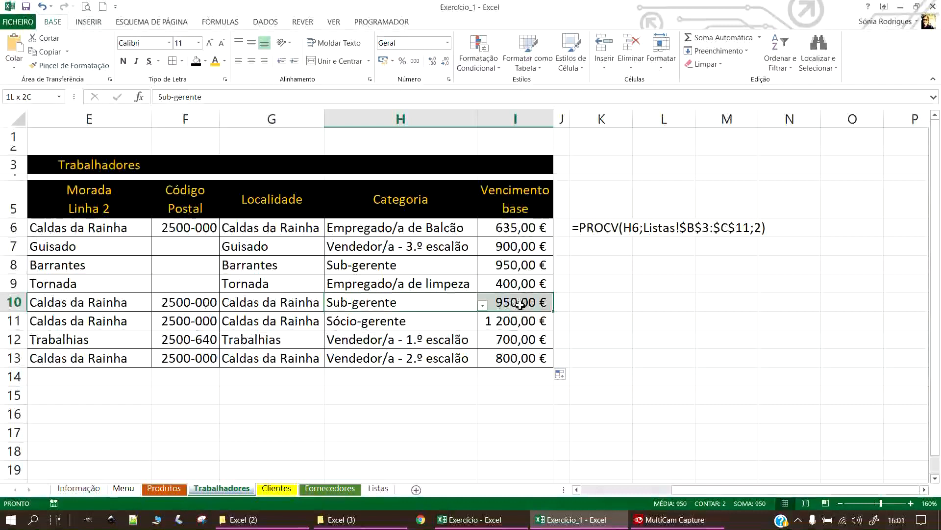
drag(420, 330, 490, 321)
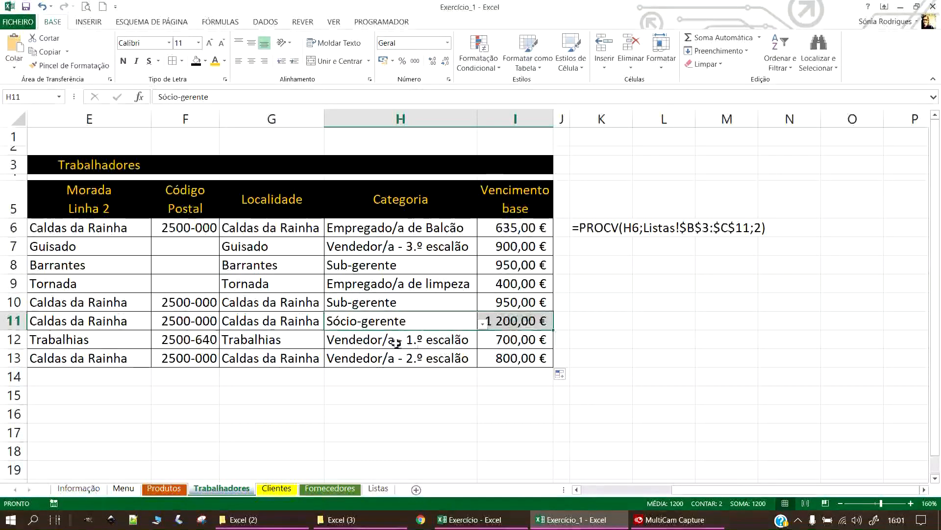
drag(401, 340, 510, 340)
drag(421, 355, 511, 356)
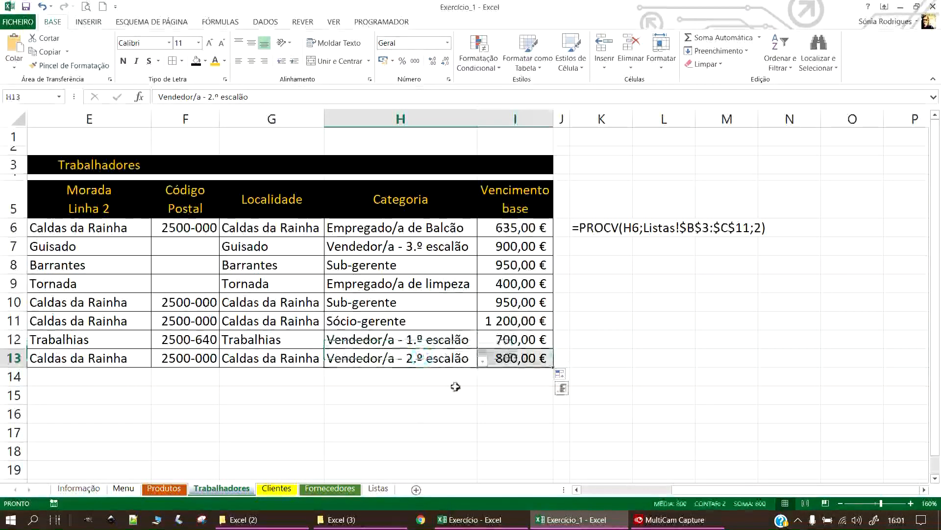
click(418, 413)
Change H10's category to Empregado/a de Balcão so row 10 shows 635,00 €.
click(412, 302)
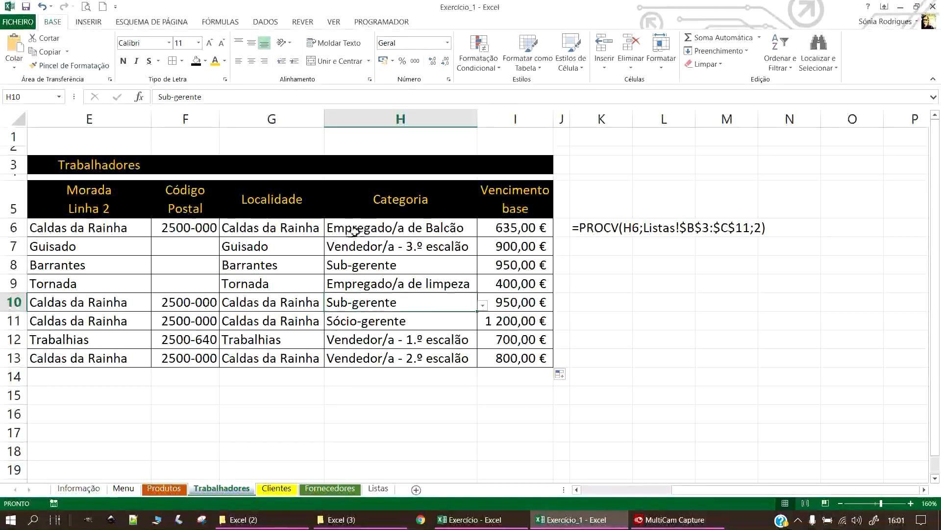
click(483, 304)
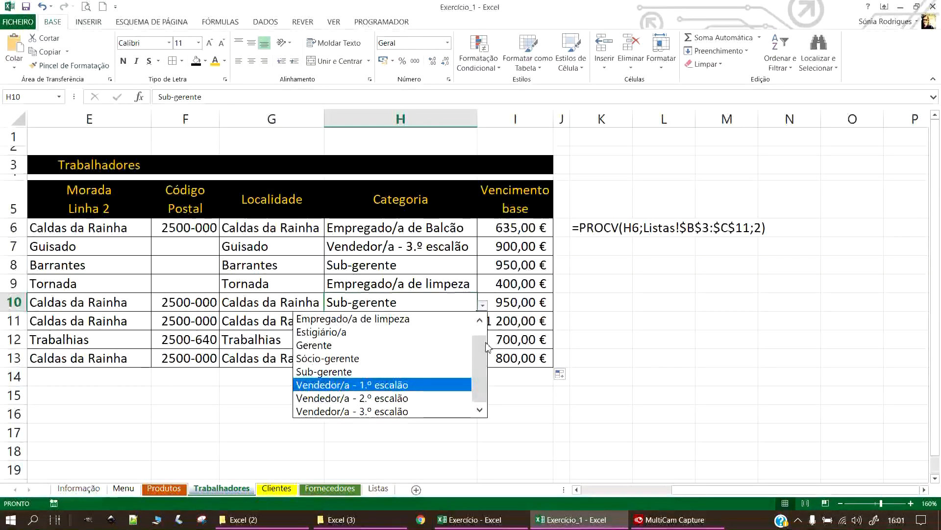
scroll(487, 348, up, 1)
click(373, 319)
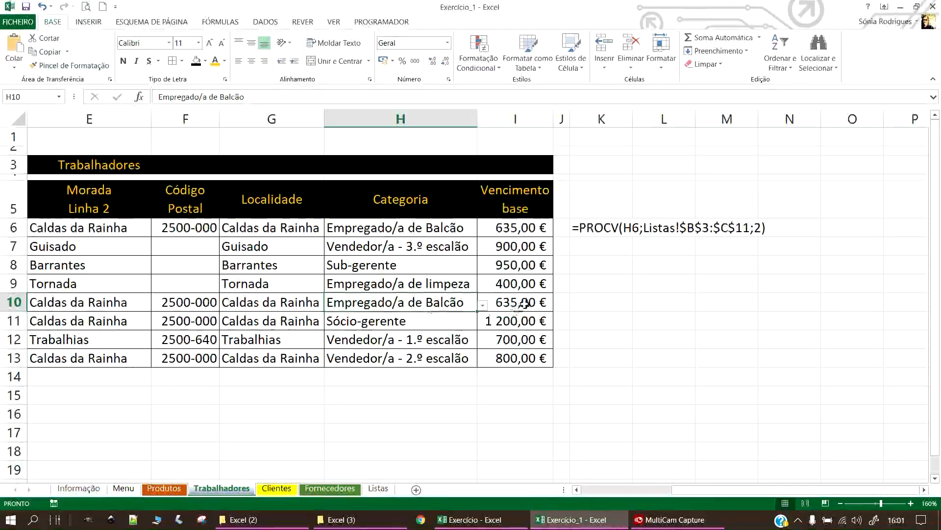
click(382, 322)
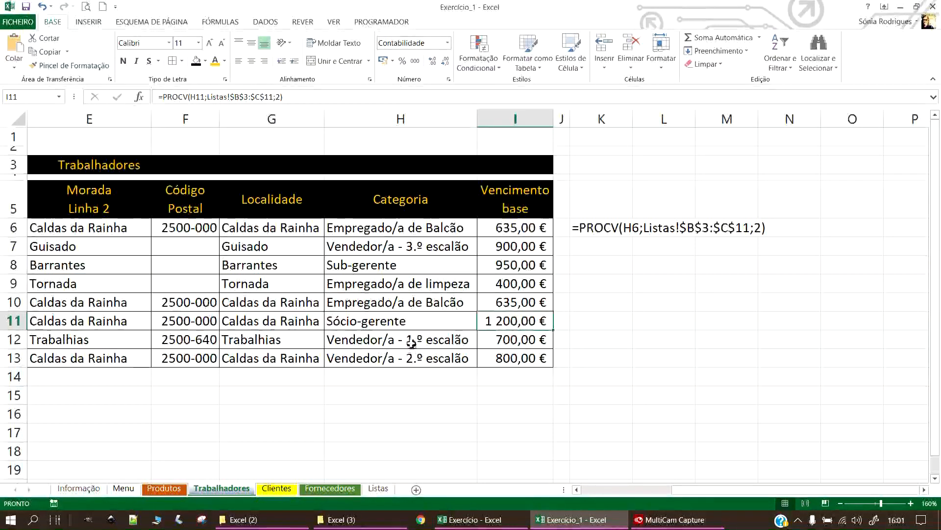
click(456, 339)
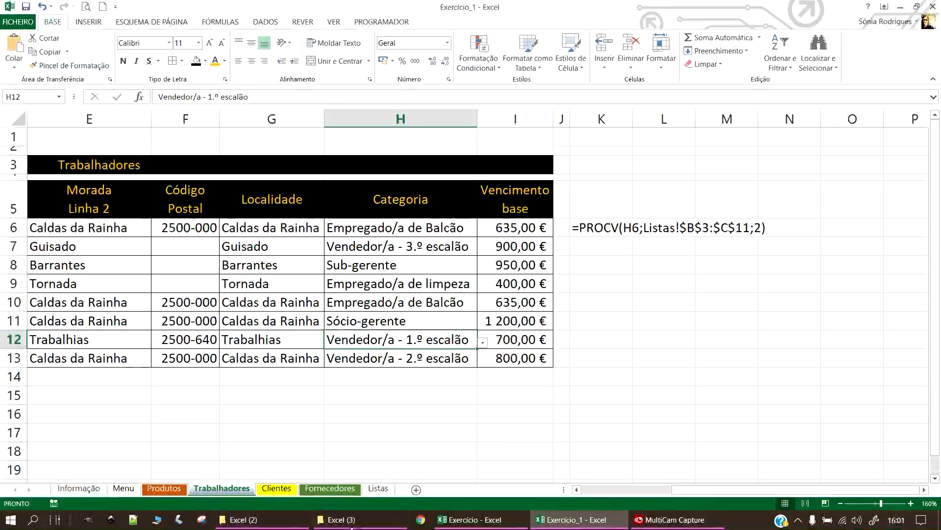
Set the Empregado/a de limpeza salary in Listas C4 to 635 and confirm row 9 shows 635,00 €.
click(378, 488)
click(291, 190)
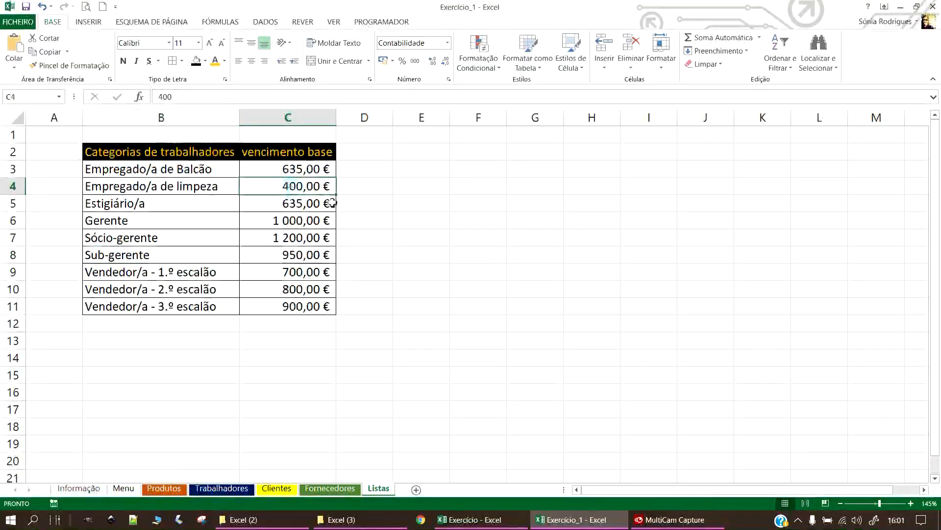
text(635)
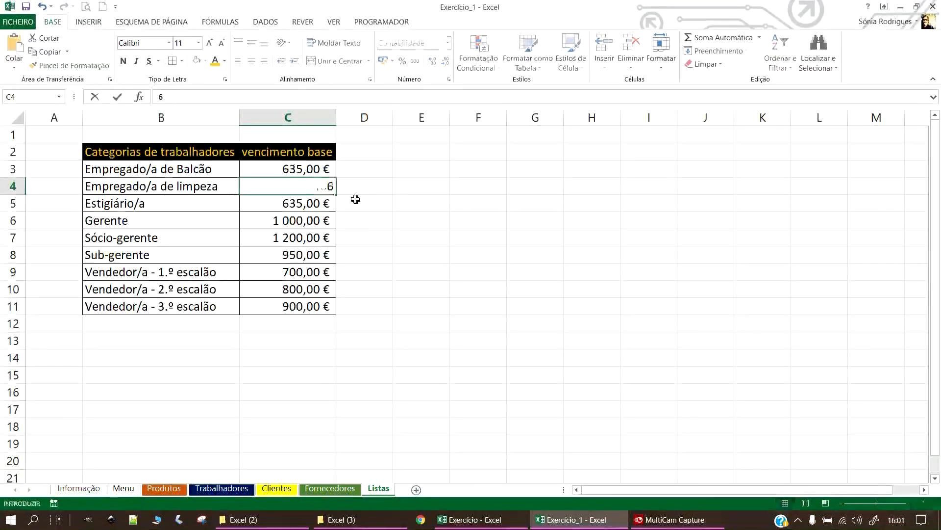
key(Return)
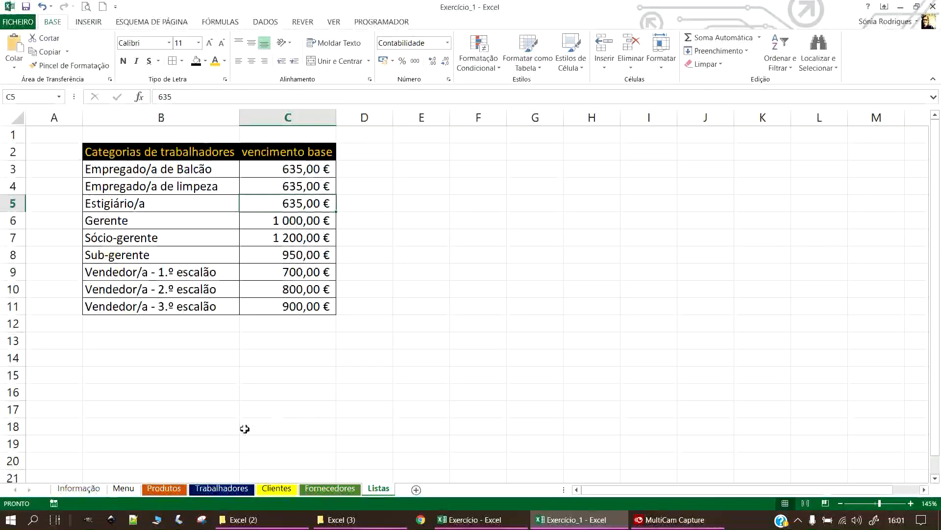
click(222, 487)
drag(524, 285, 457, 289)
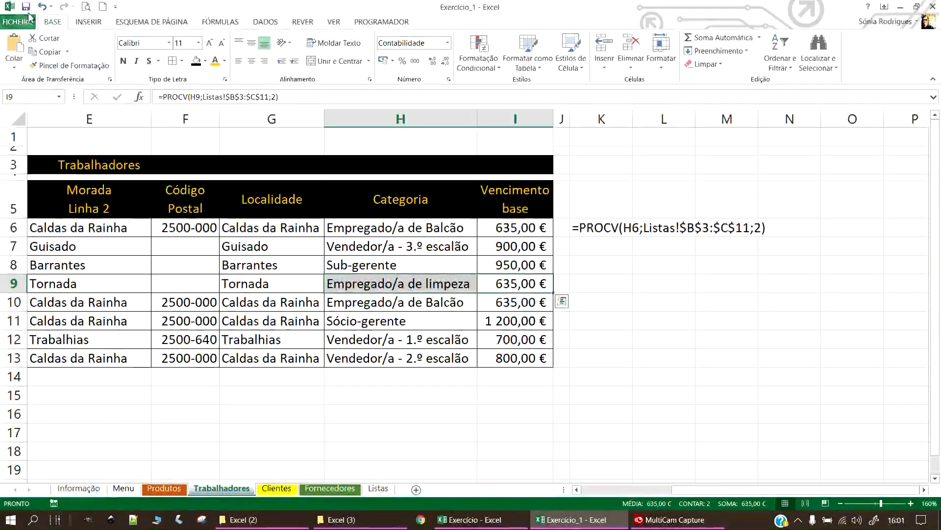
click(608, 288)
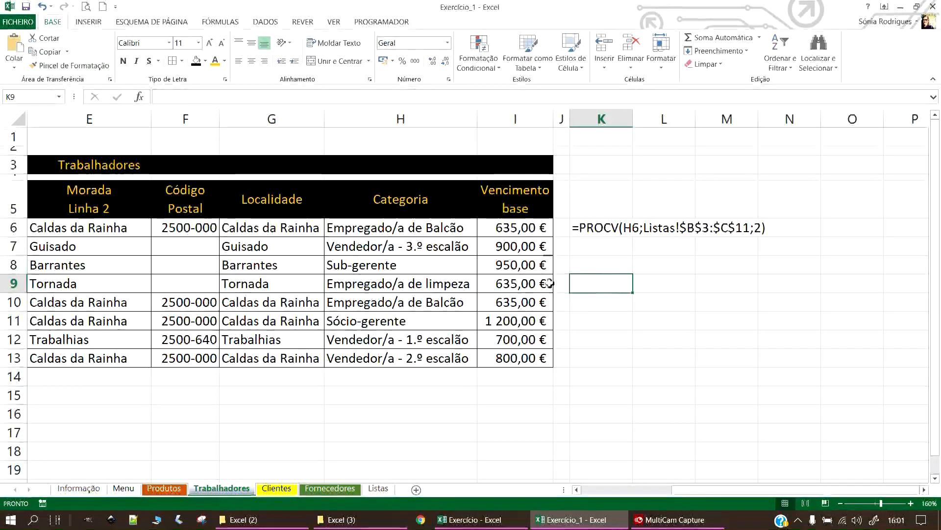
Type the heading Função in K5 above the formula text.
click(589, 219)
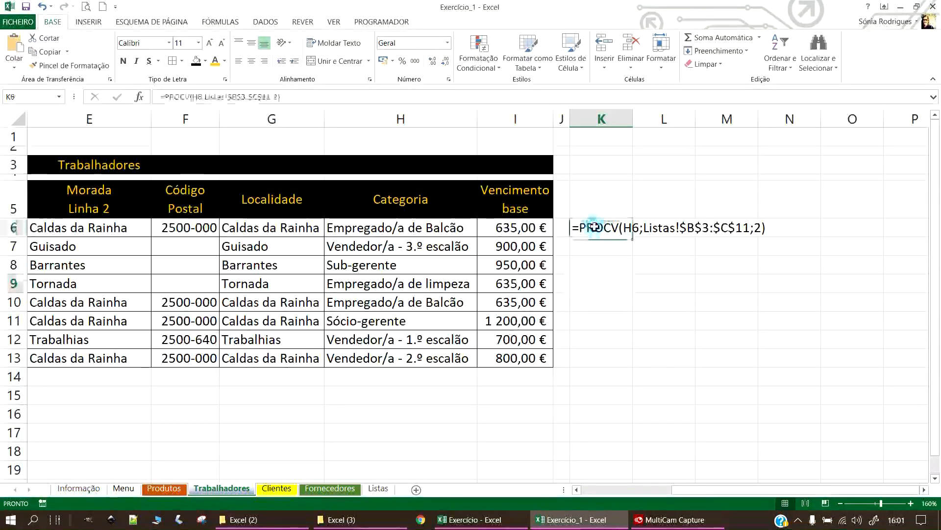
click(605, 201)
text(Funm)
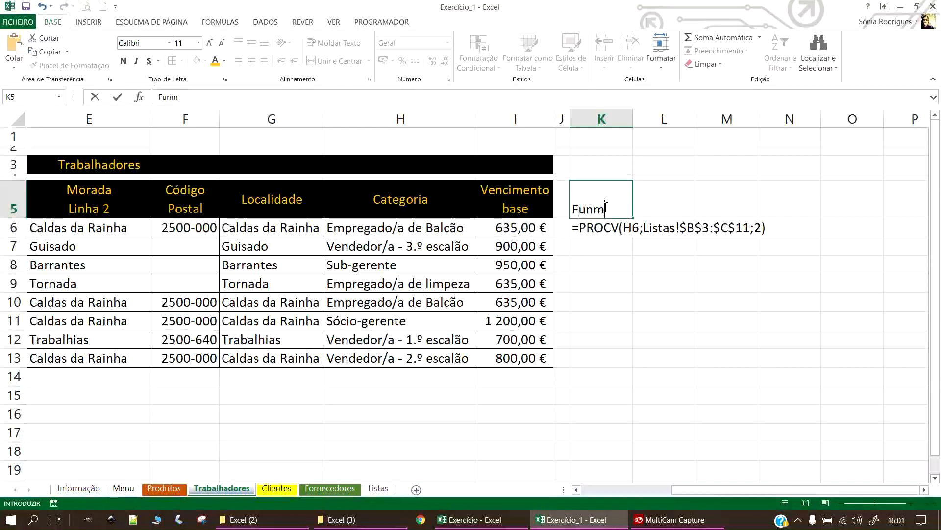
key(BackSpace)
text(ção)
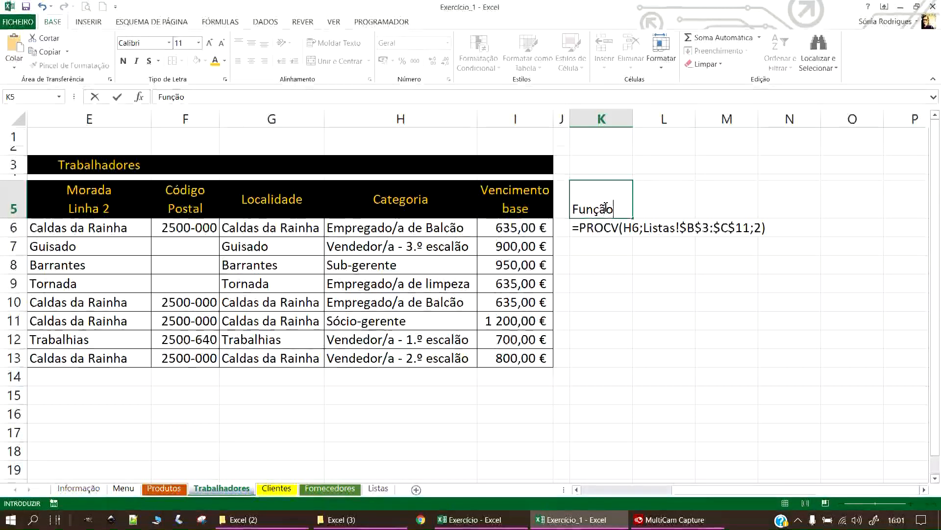
key(Return)
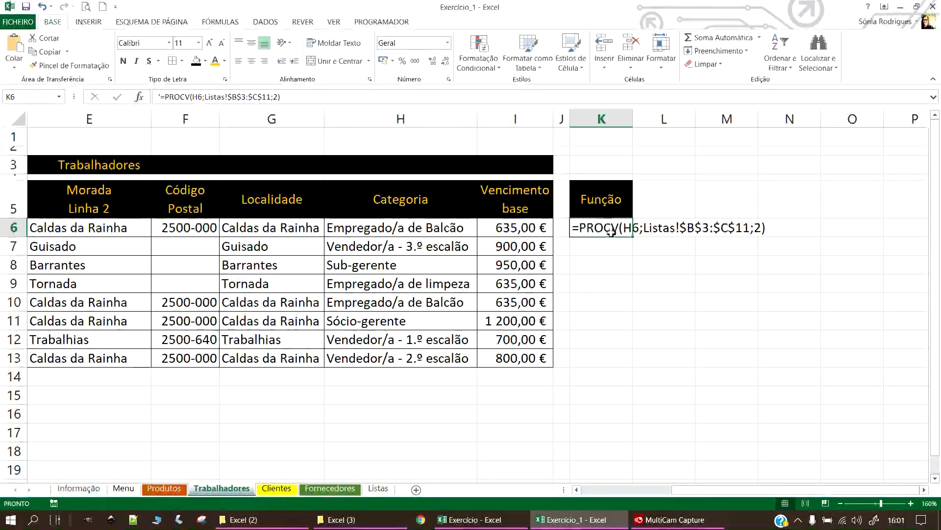
Write 'Procura o valor de H6 na folha de listas, na 2.ª coluna' in K7.
click(613, 249)
click(599, 228)
click(562, 303)
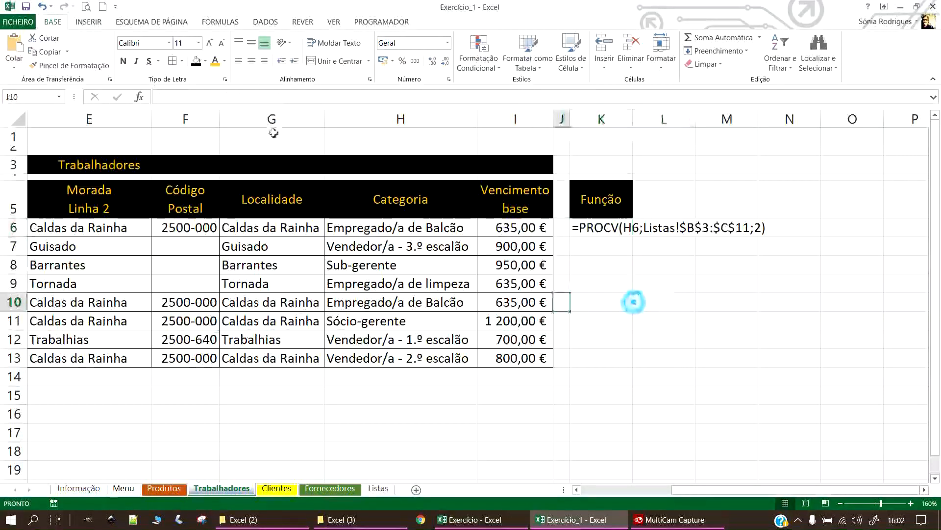
double_click(592, 245)
text(Procura o valo)
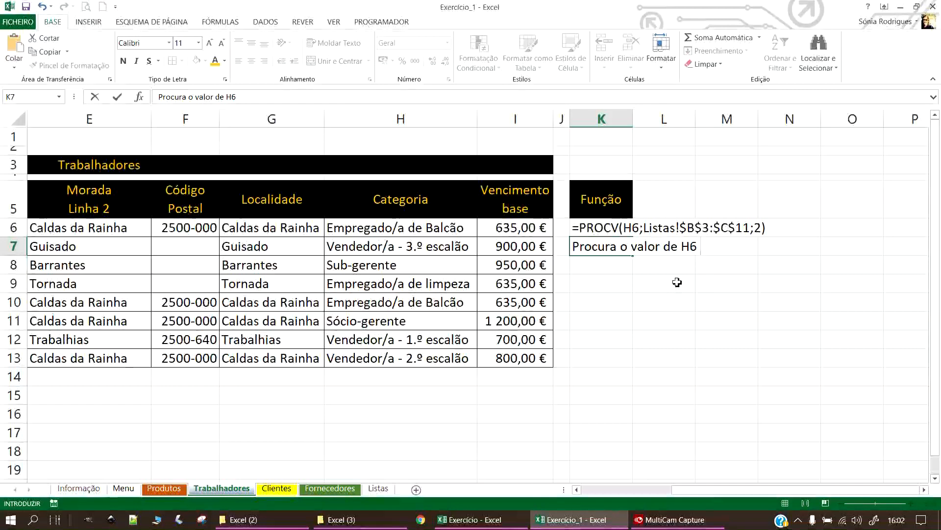
text(r de H6 na folha de listas)
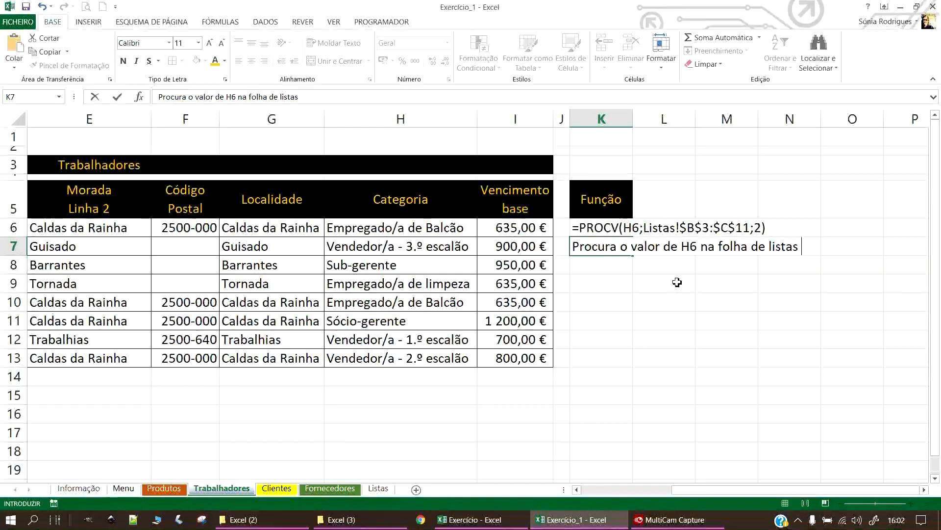
text(coluna)
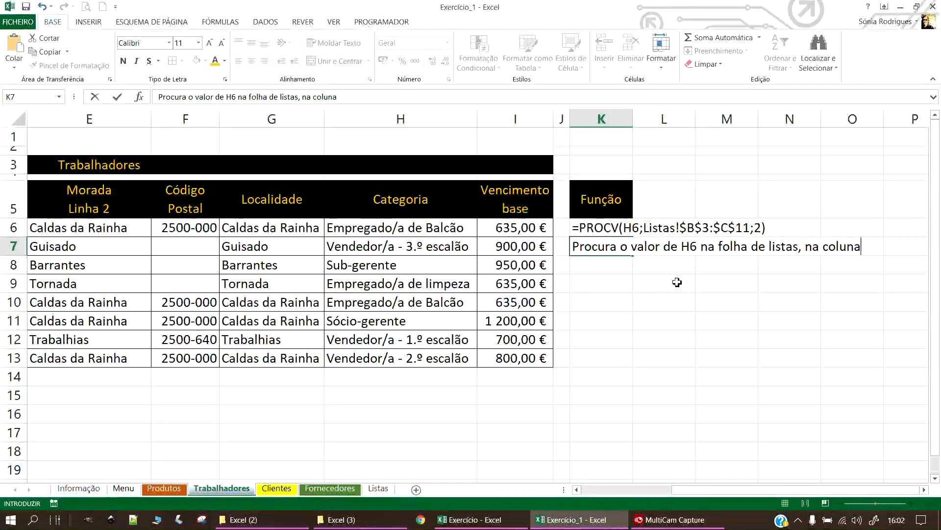
click(314, 98)
text(2.ª)
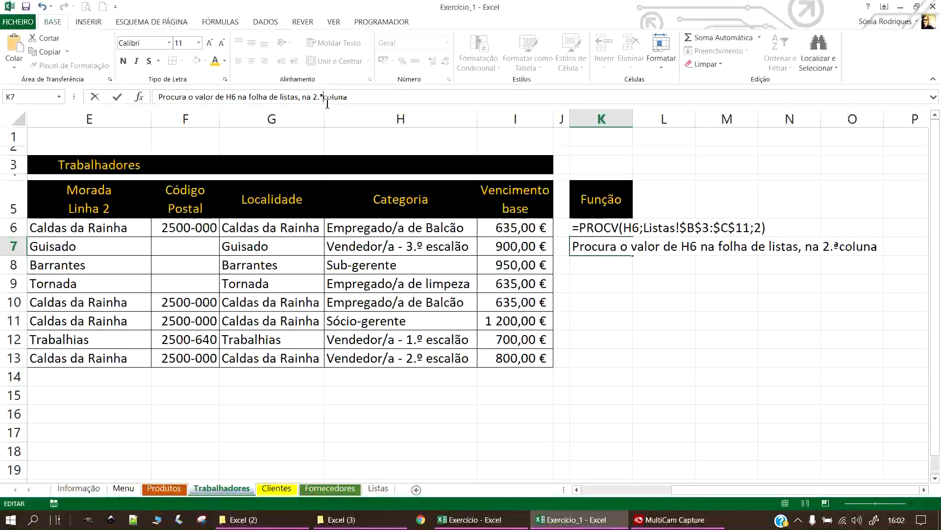
key(Return)
click(450, 412)
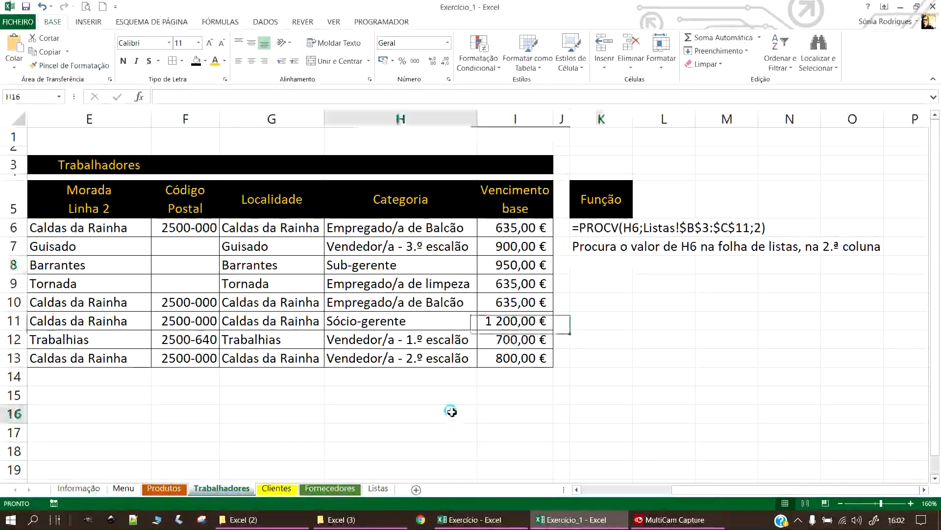
Save the workbook, then scroll left to show the Trabalhadores table from column A.
click(26, 7)
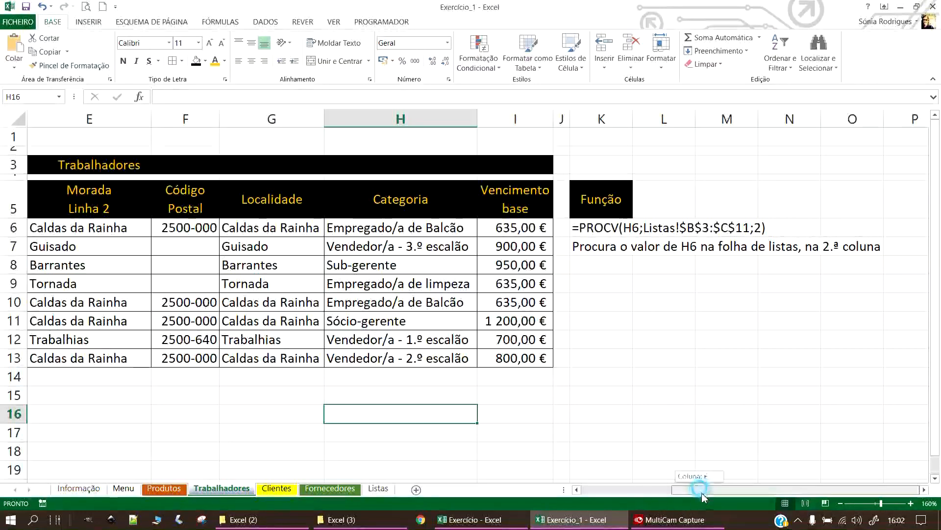
drag(682, 489, 627, 482)
click(782, 227)
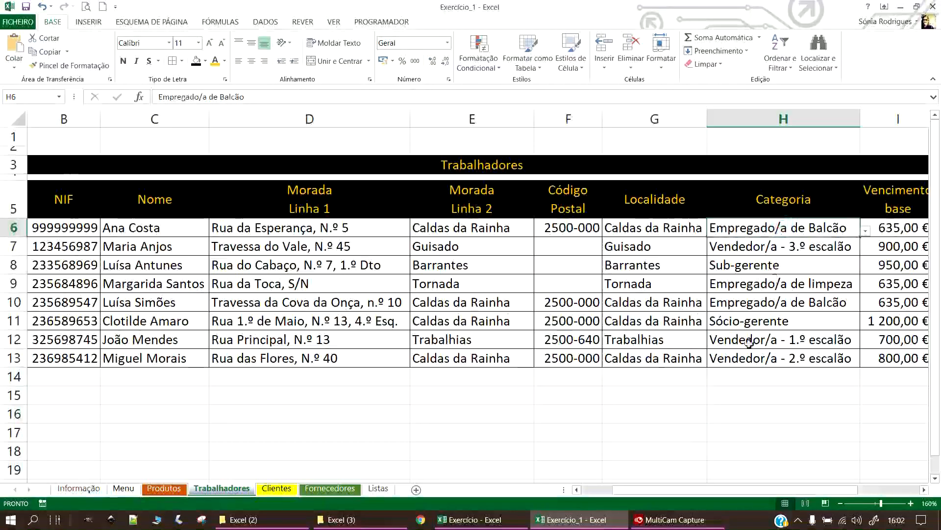
drag(779, 490, 767, 493)
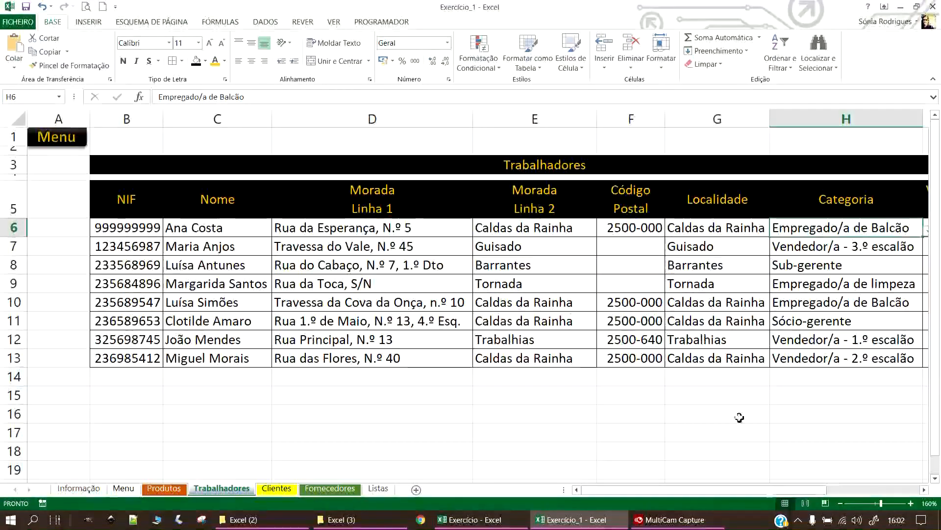